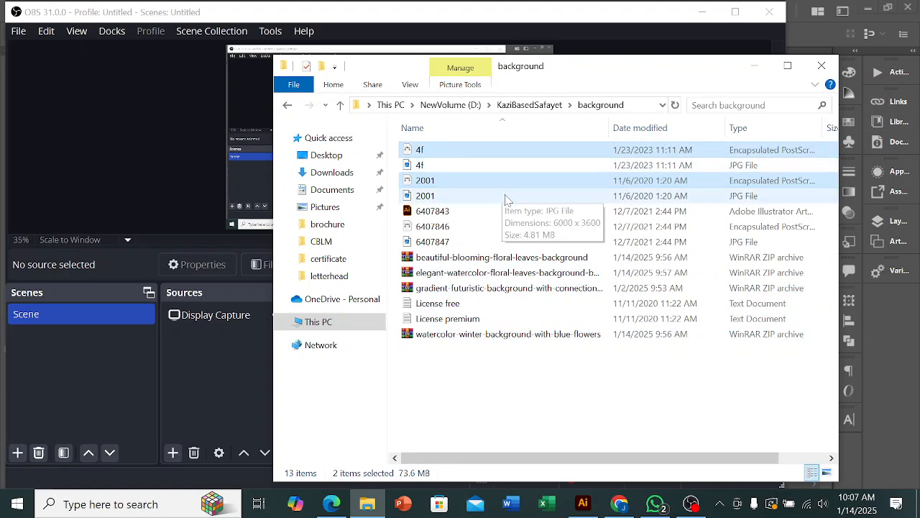
- Open the 4f EPS file in Illustrator, updating its legacy text and retaining the 9-slice scaling option for symbols
click(495, 180)
click(464, 151)
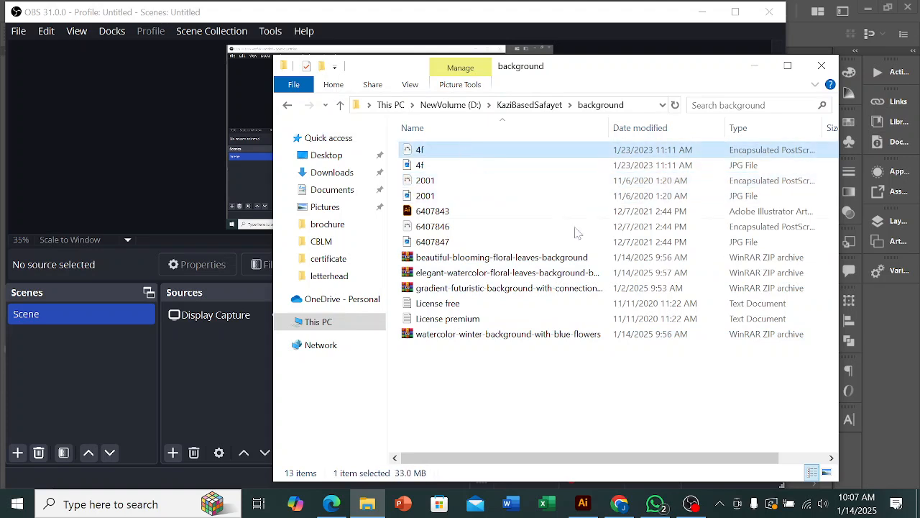
scroll(639, 292, right, 1)
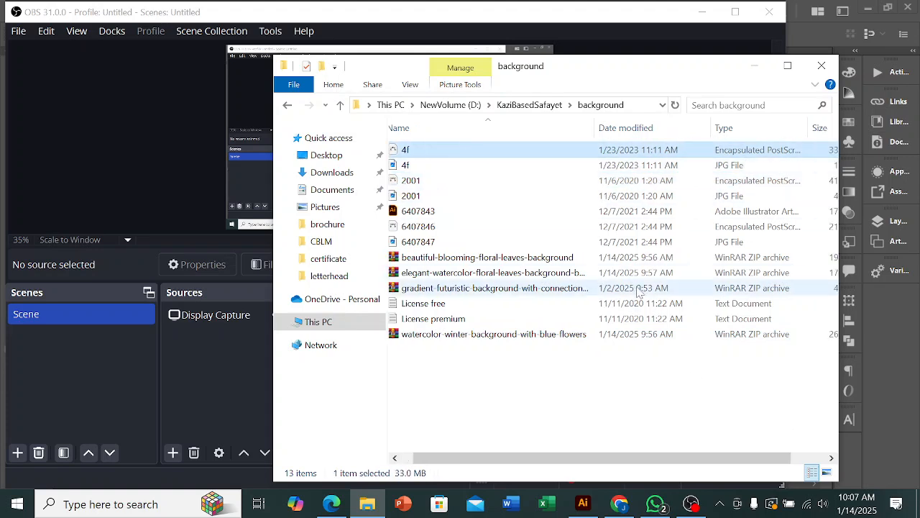
double_click(487, 151)
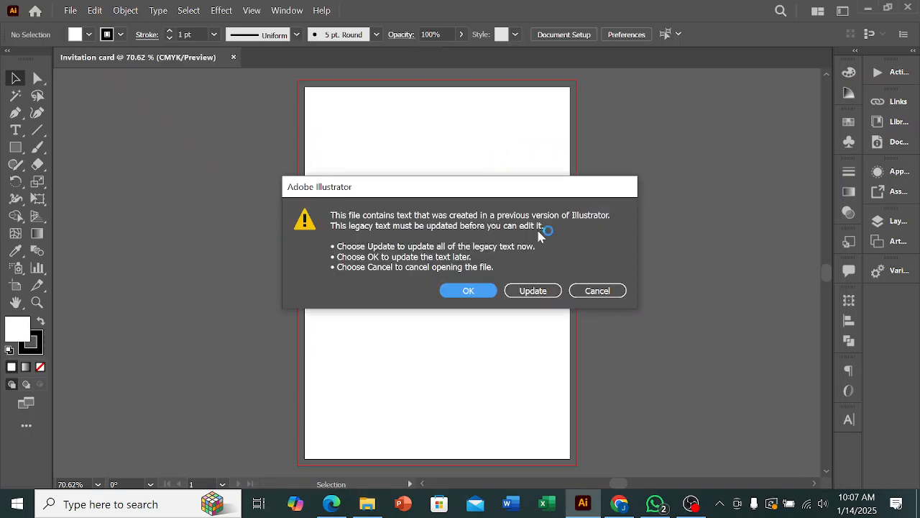
click(533, 292)
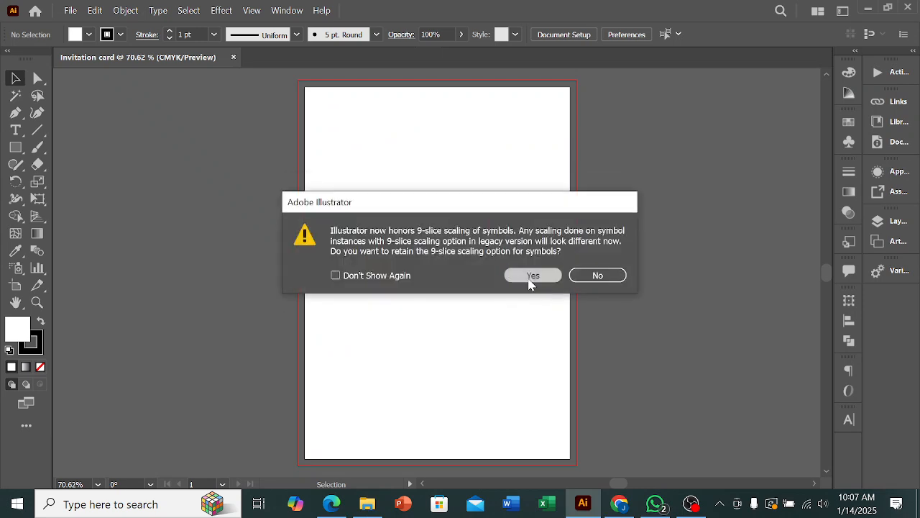
click(529, 279)
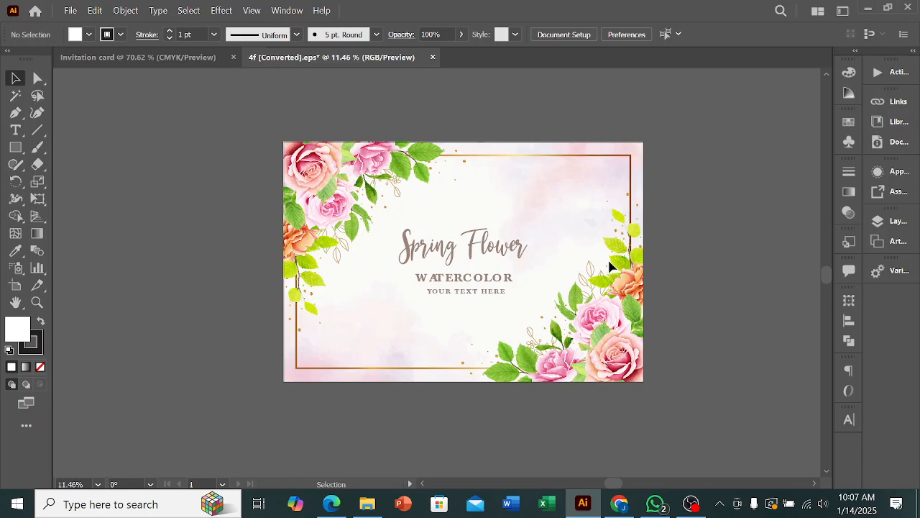
- Move the clipped floral group away from the Spring Flower card, up and to its right
scroll(317, 241, up, 1)
scroll(232, 180, up, 2)
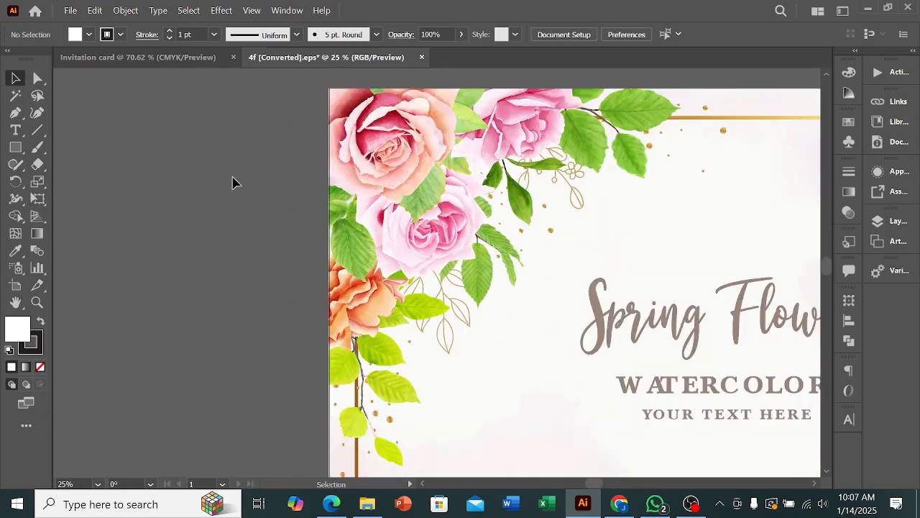
scroll(232, 180, down, 3)
scroll(497, 302, down, 1)
drag(497, 302, 660, 310)
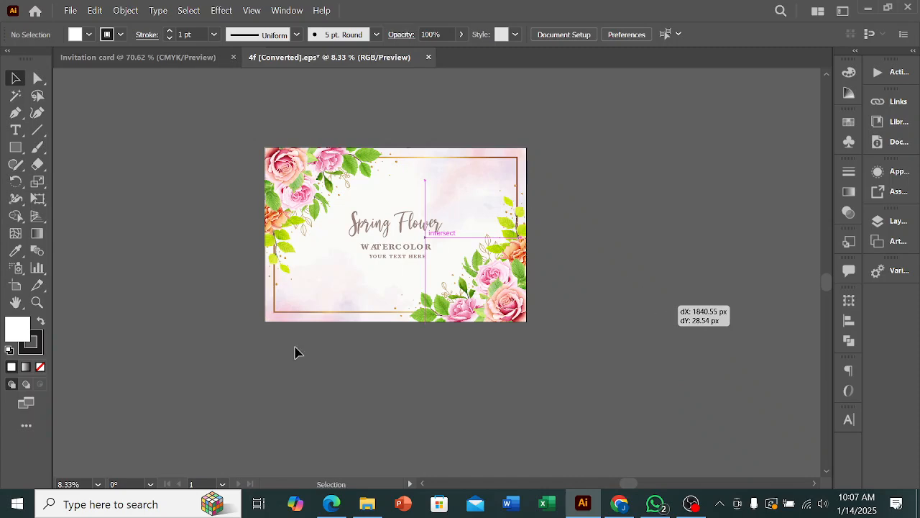
drag(694, 273, 583, 355)
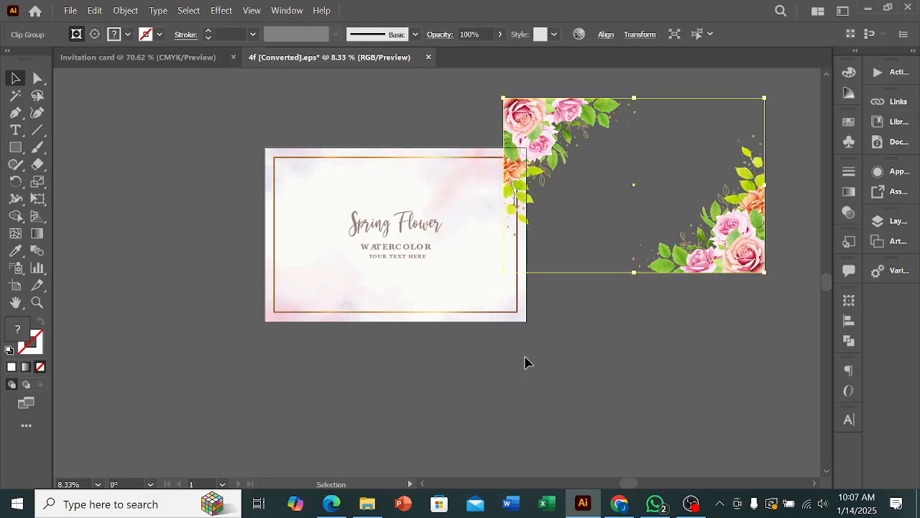
- Move the watercolor background group off the Spring Flower card, down and to its left
drag(312, 307, 332, 369)
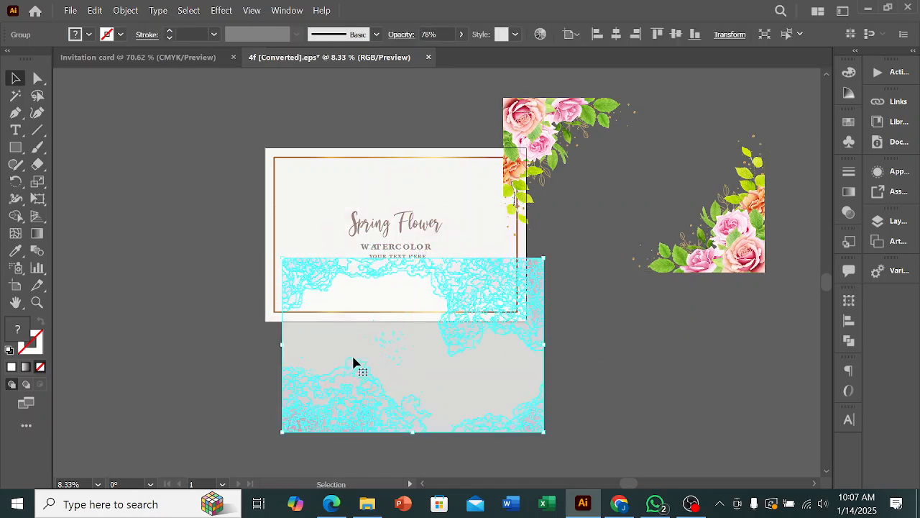
drag(403, 372, 315, 385)
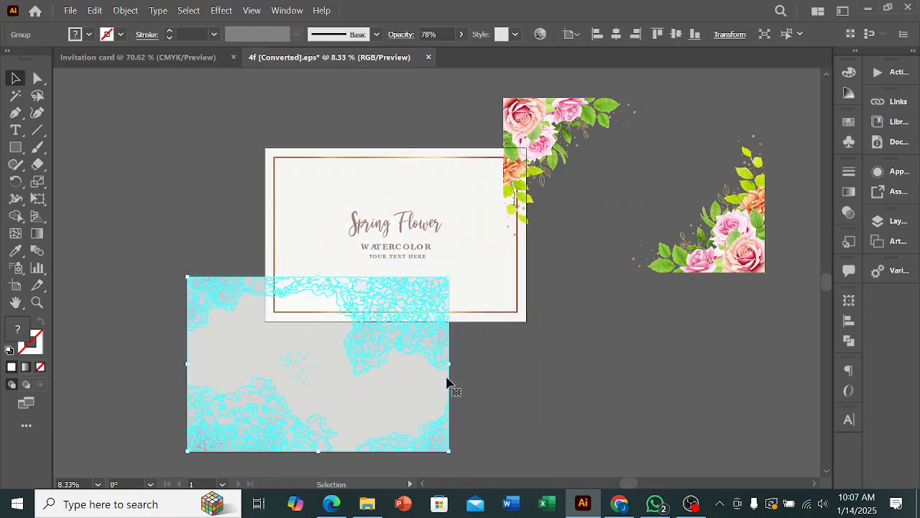
click(569, 371)
drag(314, 324, 298, 321)
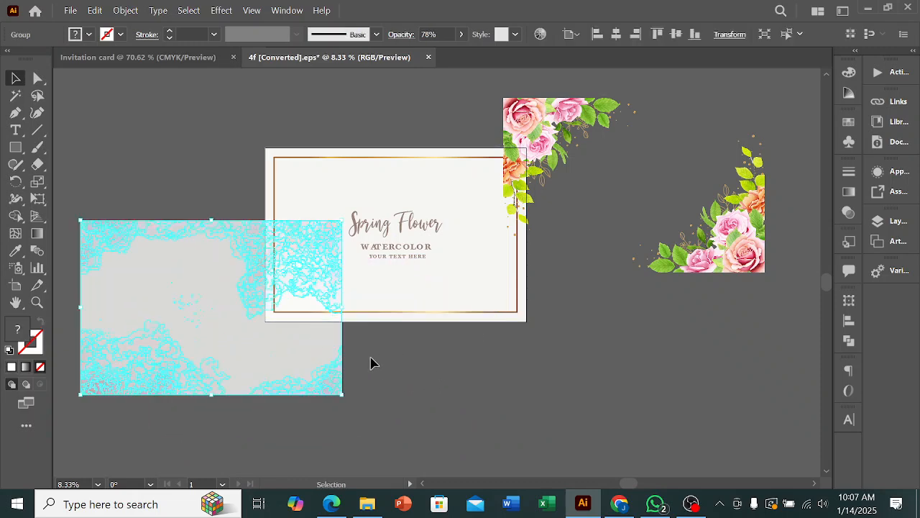
- Copy the watercolor background group and paste it into the Invitation card document
key(a)
click(140, 57)
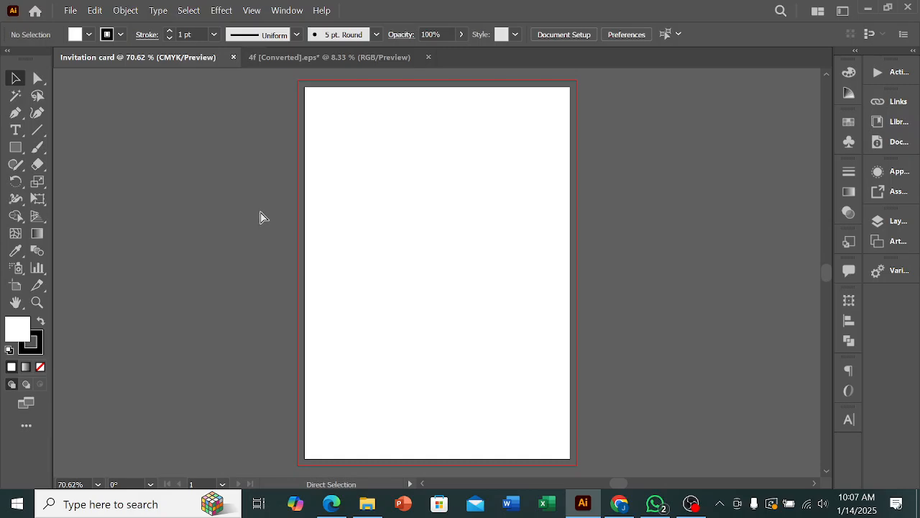
key(ctrl+v)
scroll(267, 210, down, 4)
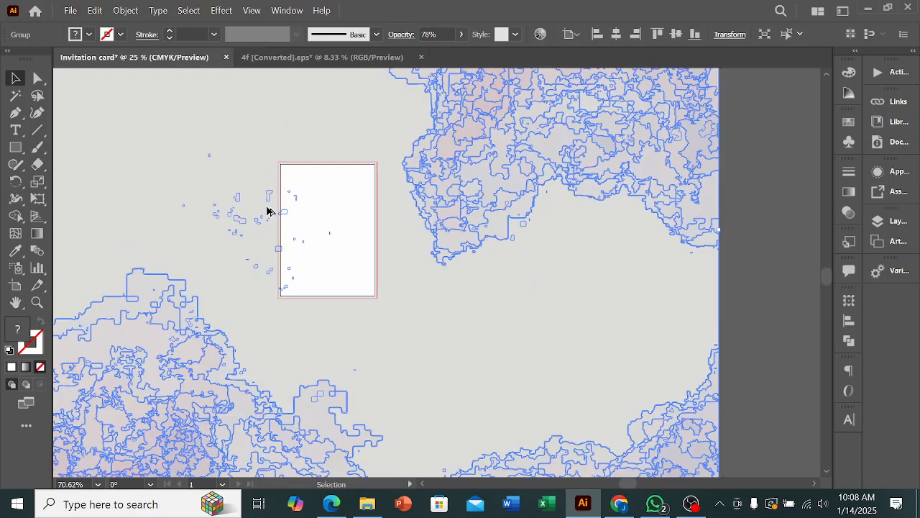
scroll(267, 209, down, 3)
- Scale the pasted watercolor background down to about the artboard's size and rotate it to portrait orientation
drag(420, 127, 292, 248)
key(ctrl+z)
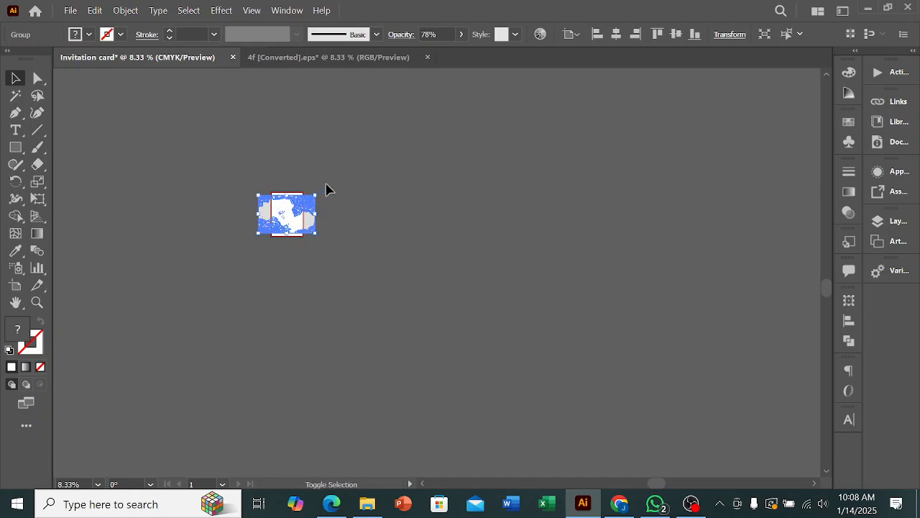
drag(319, 192, 323, 245)
scroll(266, 239, up, 3)
scroll(323, 245, up, 9)
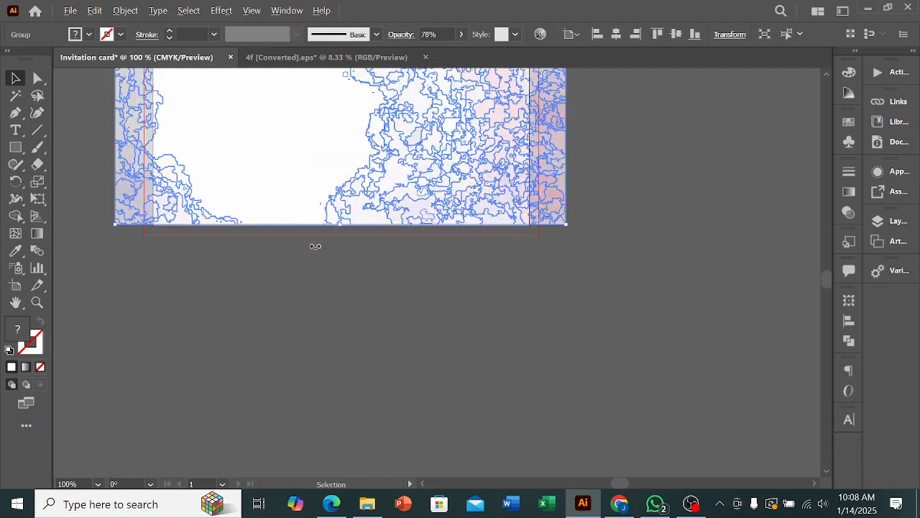
- Fit the bottom and left edges of the watercolor background to the artboard's bleed lines
drag(368, 202, 355, 267)
alt+scroll(450, 292, down, 6)
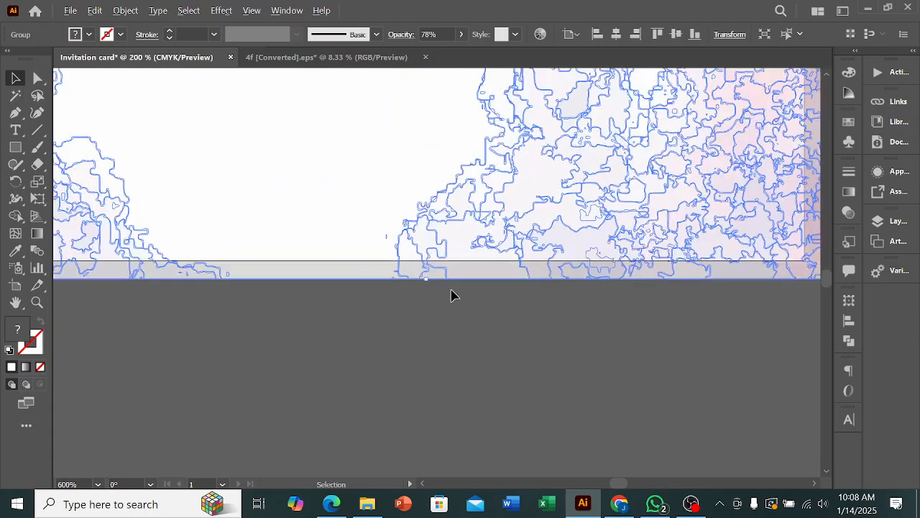
scroll(259, 154, up, 2)
scroll(288, 130, up, 3)
alt+scroll(294, 181, up, 2)
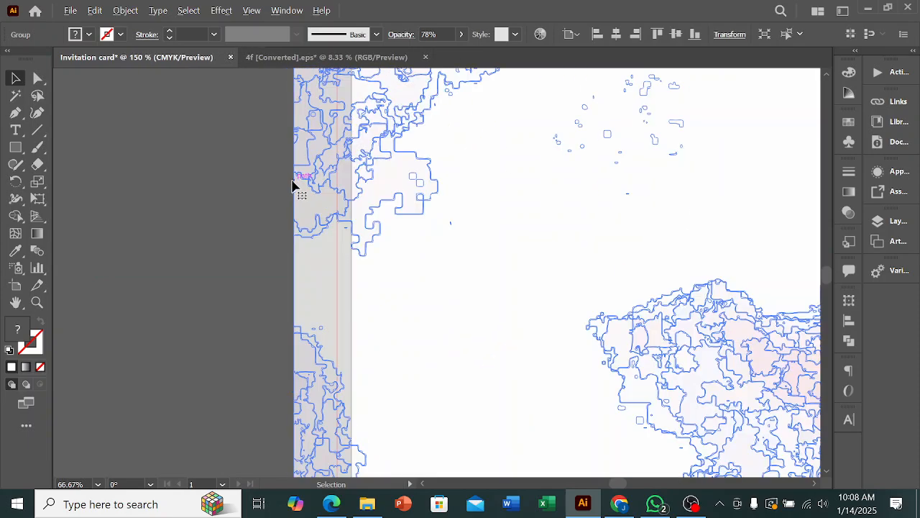
drag(295, 192, 338, 178)
click(277, 194)
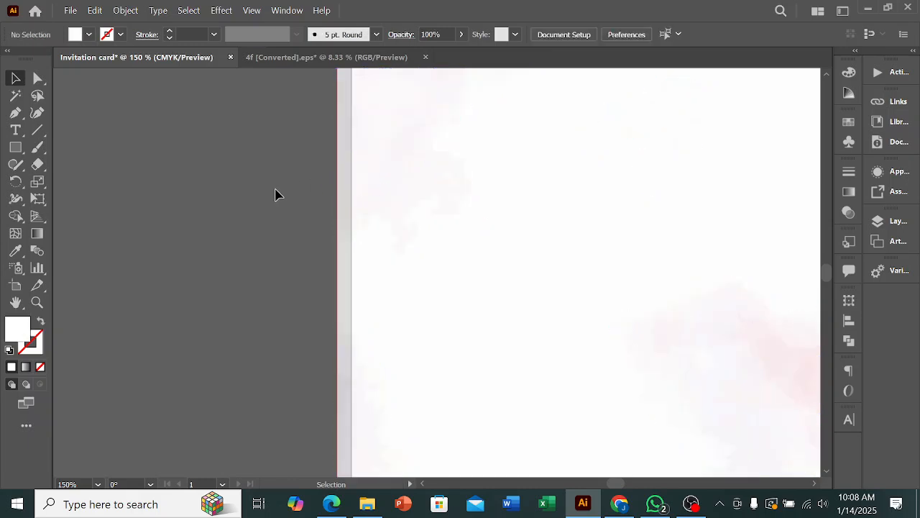
- Resize the watercolor background so its right edge meets the artboard's bleed line
scroll(275, 195, down, 4)
scroll(440, 200, up, 1)
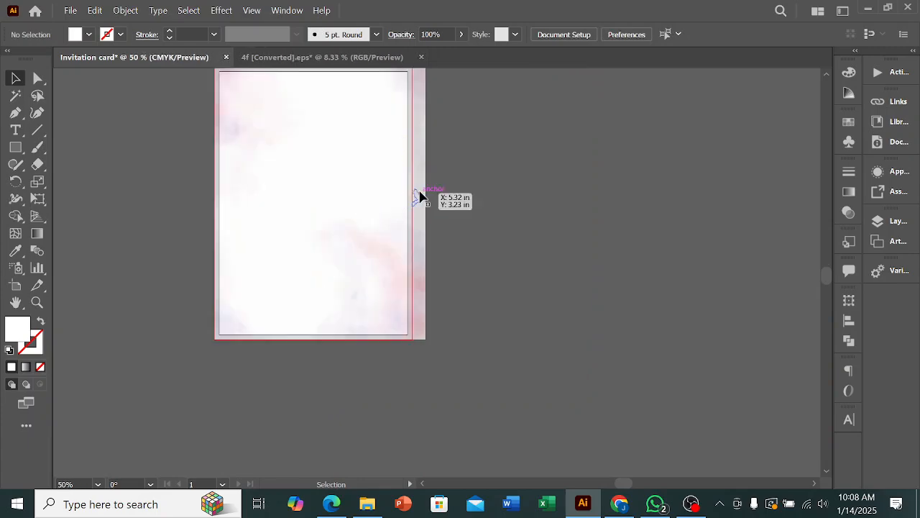
click(426, 196)
scroll(425, 187, up, 2)
drag(426, 186, 397, 172)
drag(462, 186, 462, 189)
click(462, 188)
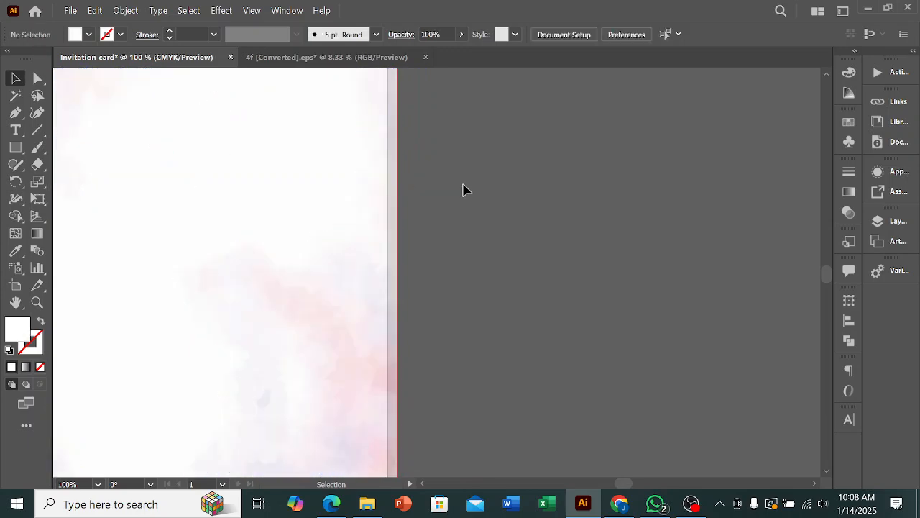
- Resize the watercolor background so its top edge meets the artboard's bleed line
key(ctrl+minus)
key(ctrl+minus)
key(ctrl+minus)
key(ctrl+plus)
key(ctrl+plus)
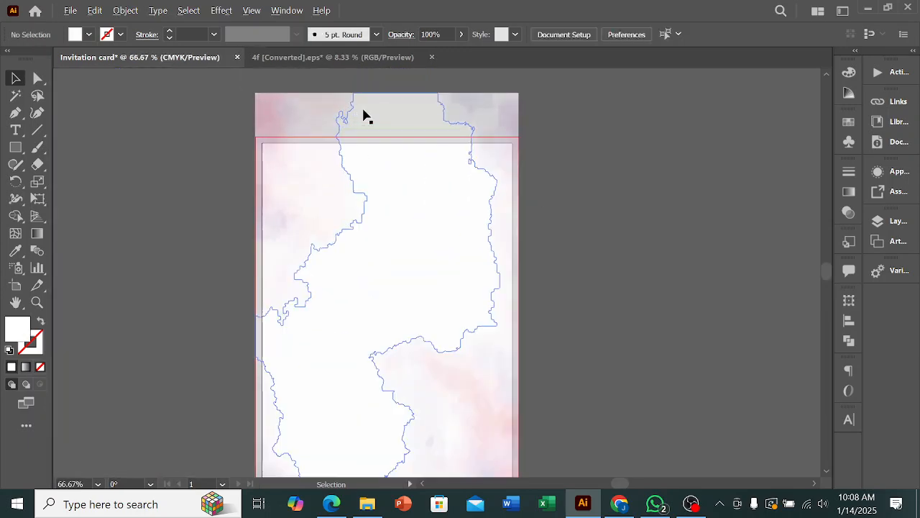
click(364, 115)
drag(387, 95, 383, 138)
click(637, 197)
scroll(637, 197, down, 2)
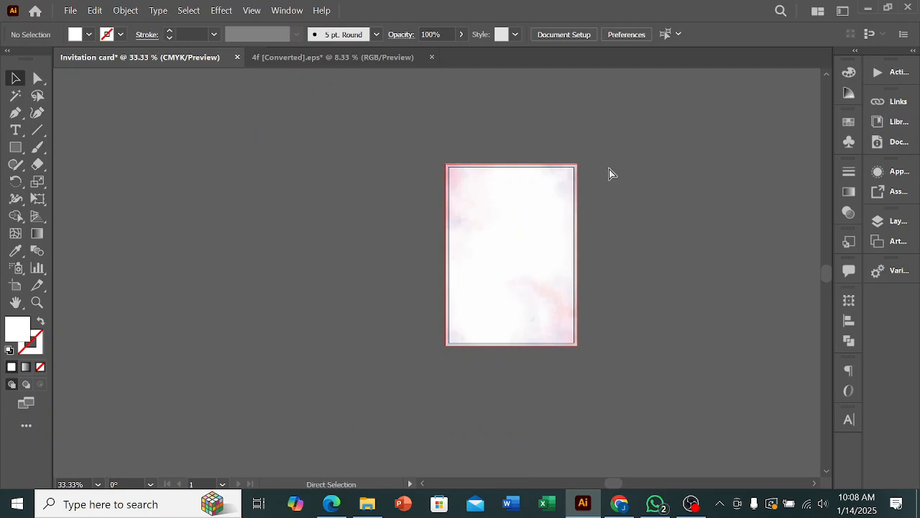
- Delete the watercolor background from the Invitation card artboard
click(515, 232)
key(Delete)
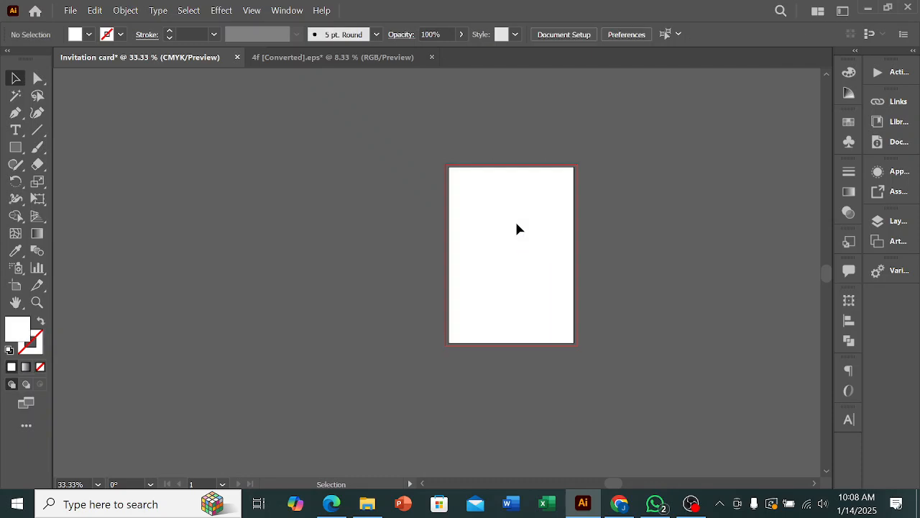
- Switch to the 4f document and undo the moves of the watercolor background and the floral group
click(320, 59)
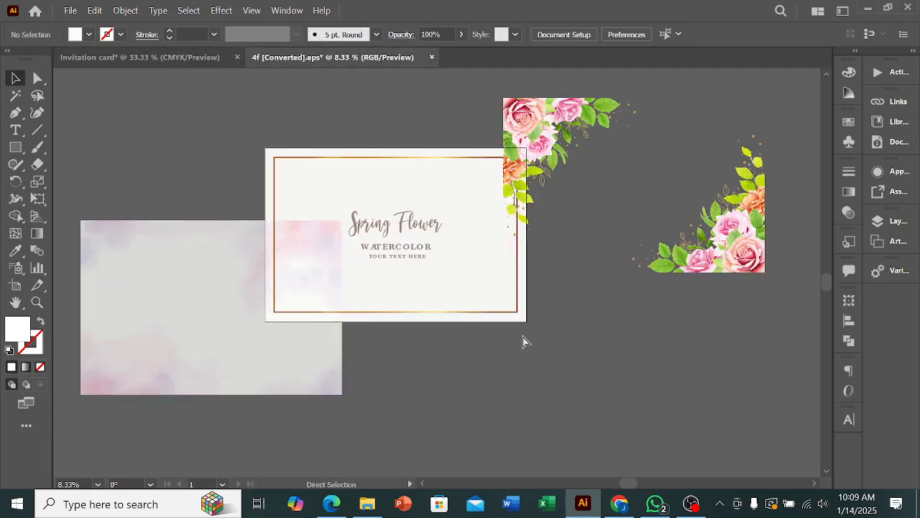
key(ctrl+z)
key(ctrl+z)
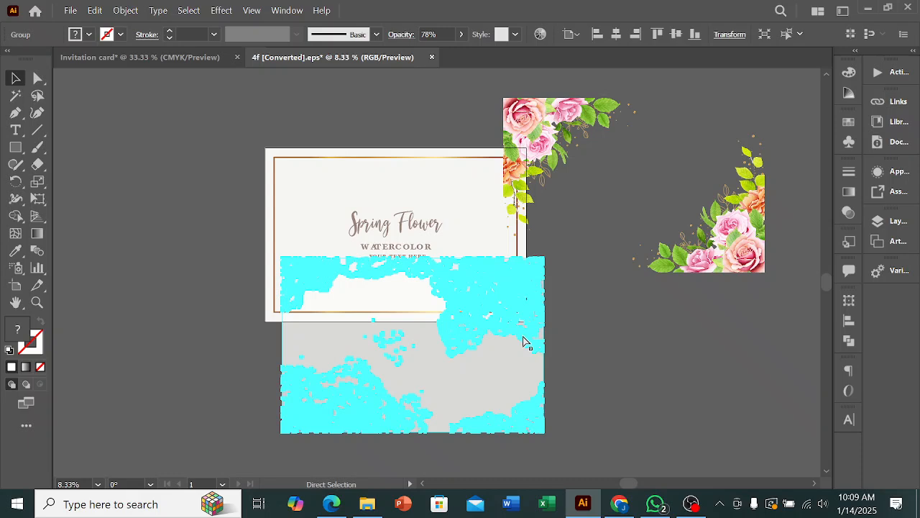
key(ctrl+z)
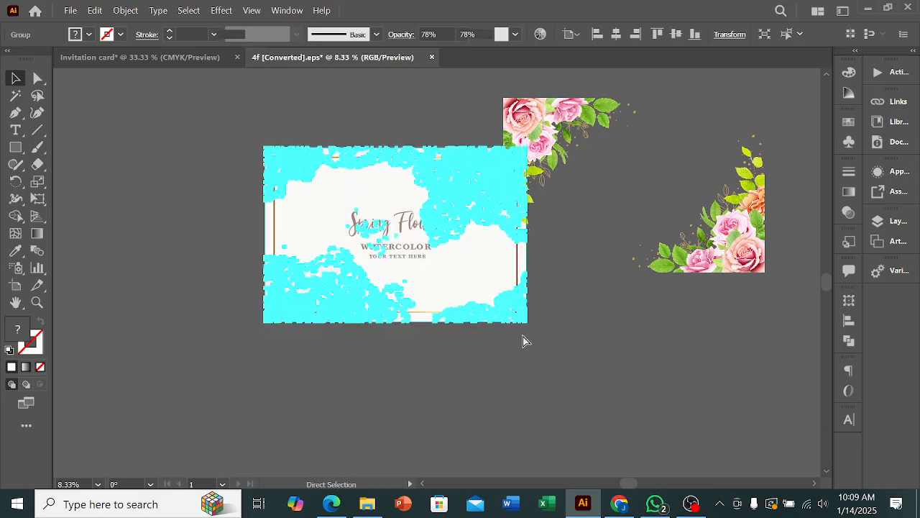
key(ctrl+z)
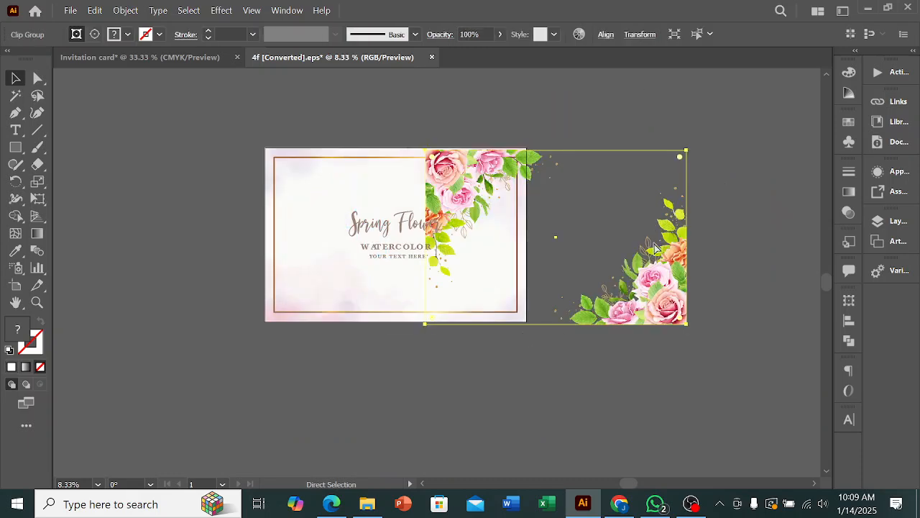
key(ctrl+z)
click(719, 228)
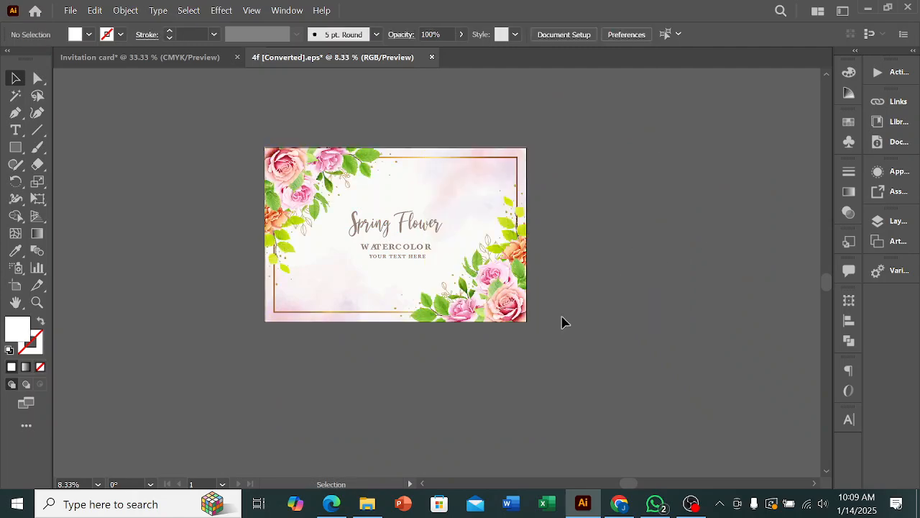
- Move the clipped floral group completely off the Spring Flower card onto the empty canvas at its upper right
scroll(305, 284, up, 2)
scroll(330, 281, down, 2)
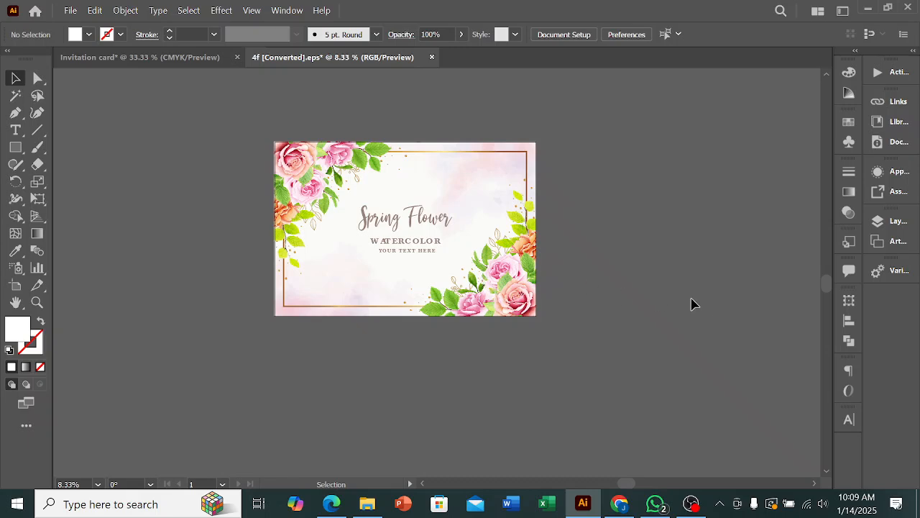
click(524, 286)
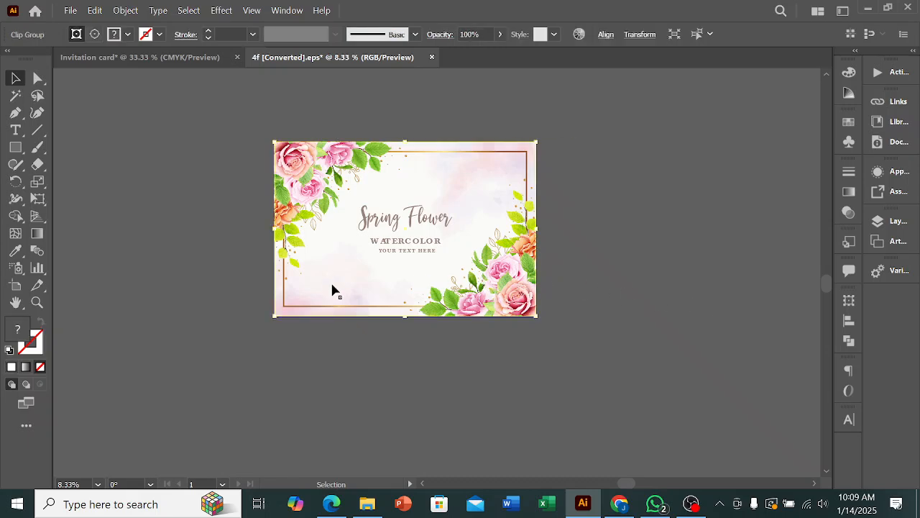
key(ctrl+minus)
key(ctrl+minus)
drag(516, 286, 713, 191)
- Release the clipping mask of the floral group
scroll(700, 200, up, 4)
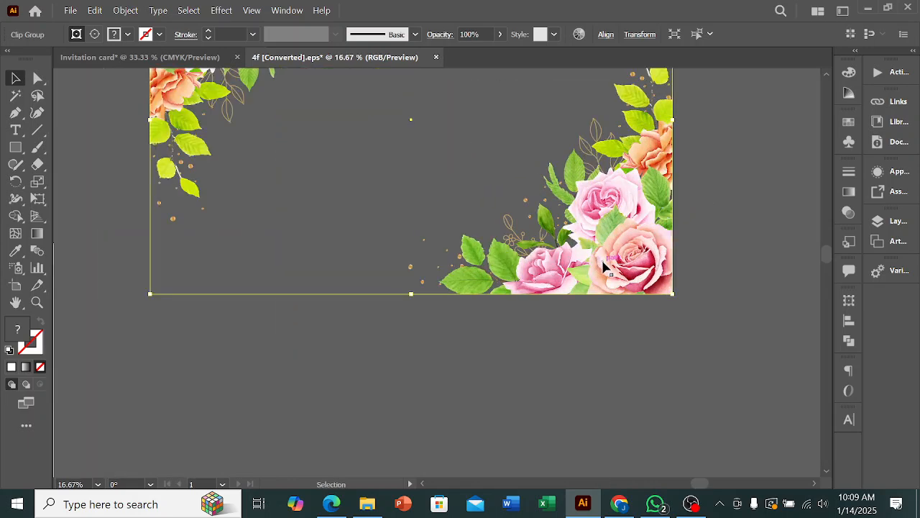
scroll(604, 262, up, 2)
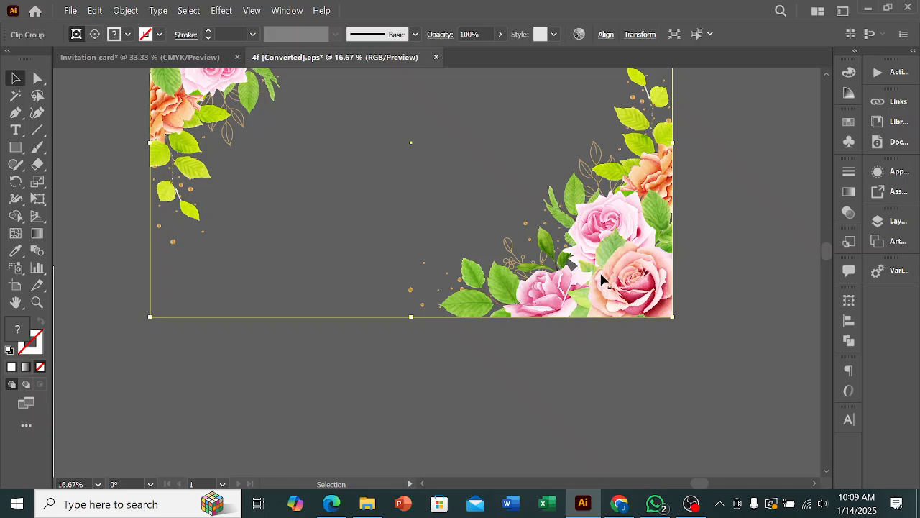
scroll(603, 279, up, 5)
scroll(588, 295, down, 3)
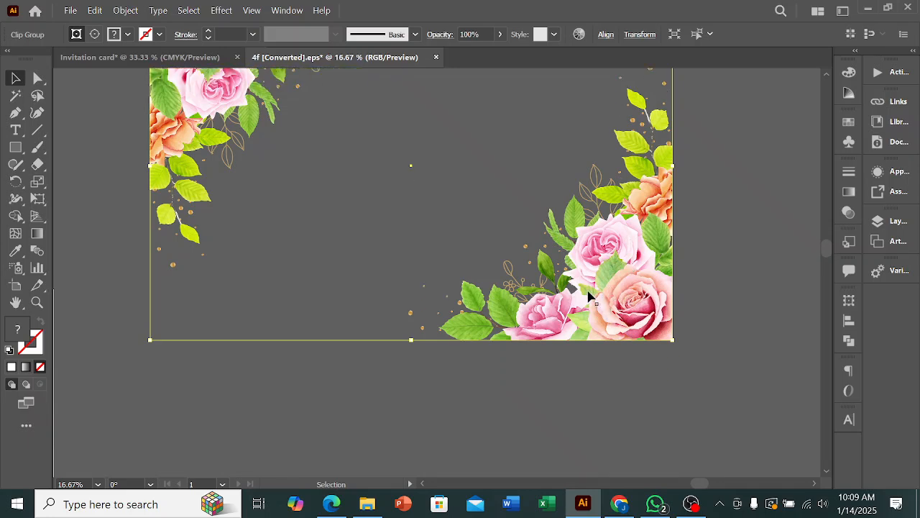
right_click(588, 295)
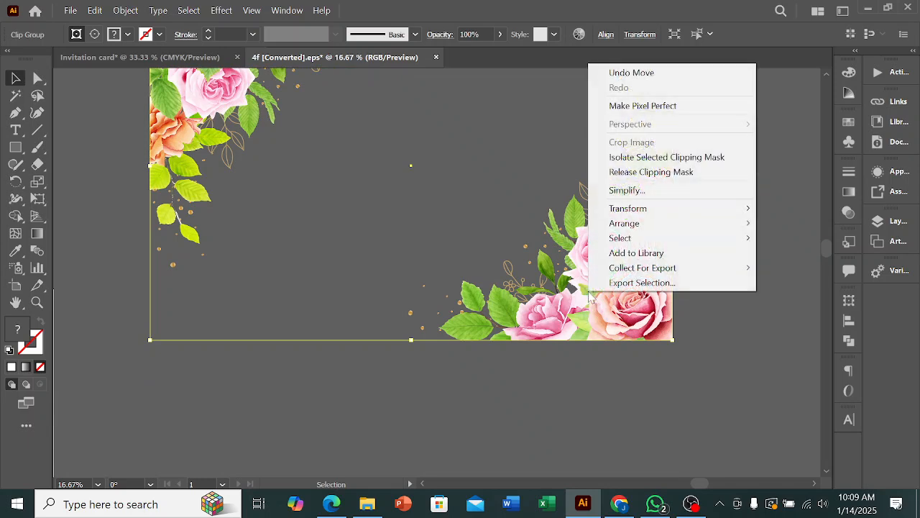
click(665, 179)
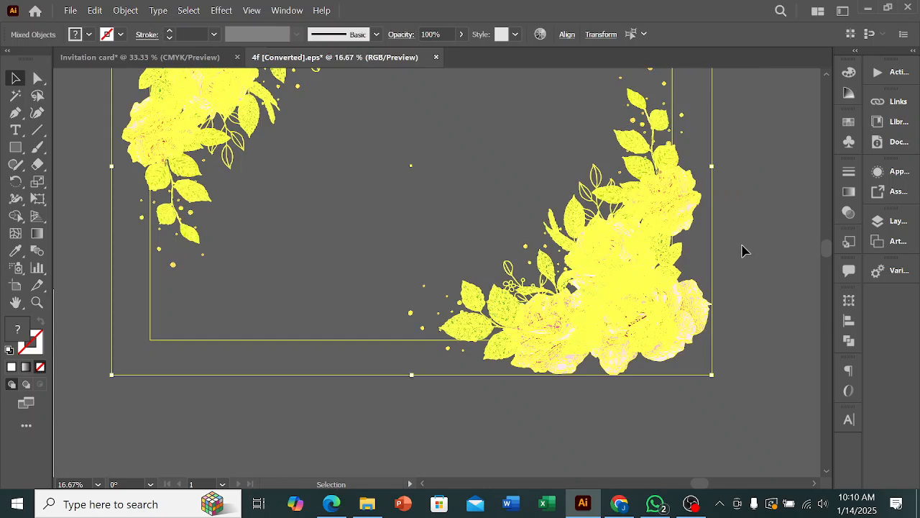
- Try to clip the released floral artwork again with its rectangular path
click(753, 268)
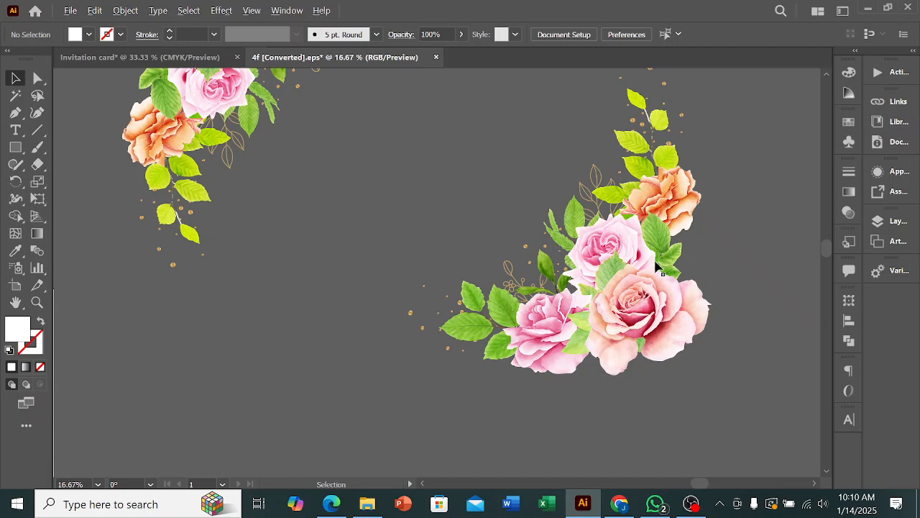
scroll(665, 266, down, 2)
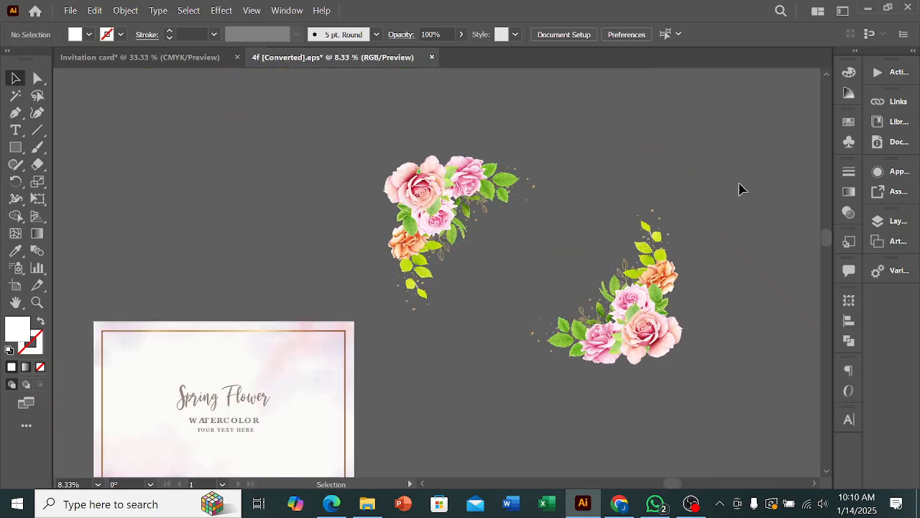
click(606, 148)
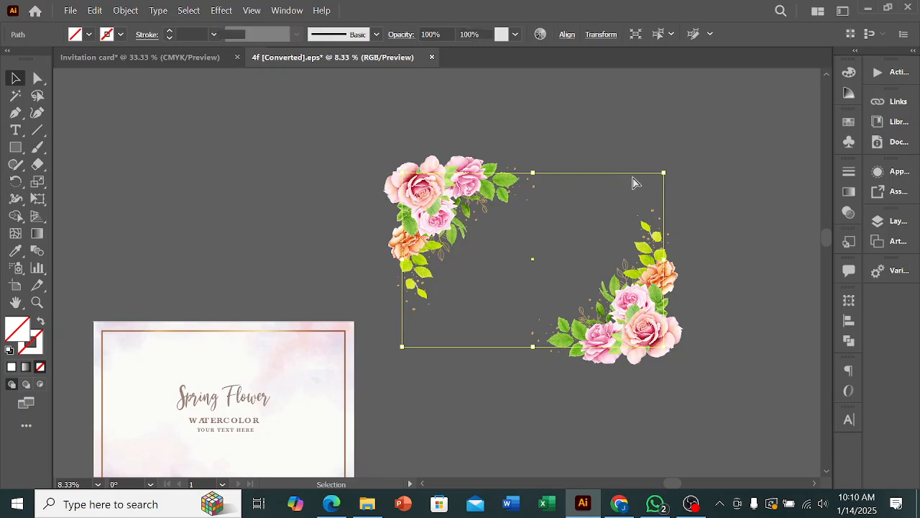
key(ctrl+7)
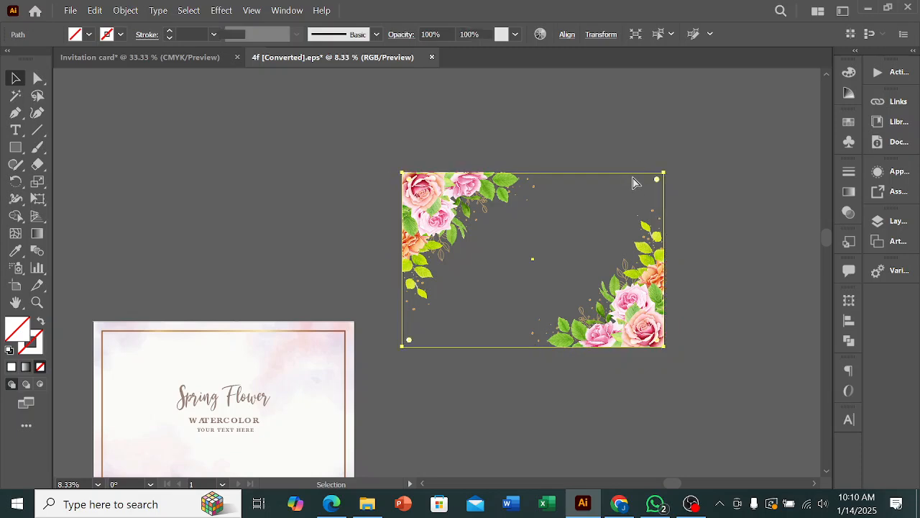
- Undo the re-clipping, mask release and move of the floral group back to its original place on the Spring Flower card
key(ctrl+z)
click(616, 204)
drag(468, 323, 634, 187)
scroll(364, 341, up, 1)
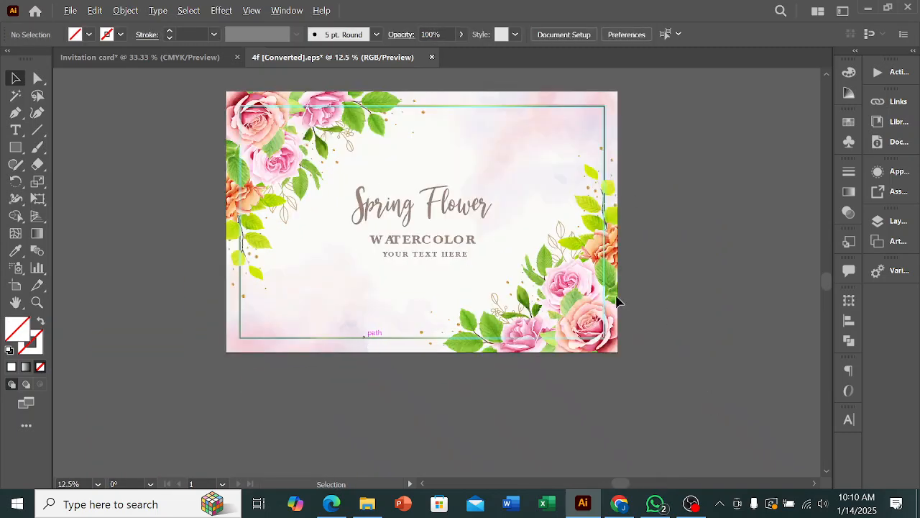
drag(360, 376, 470, 397)
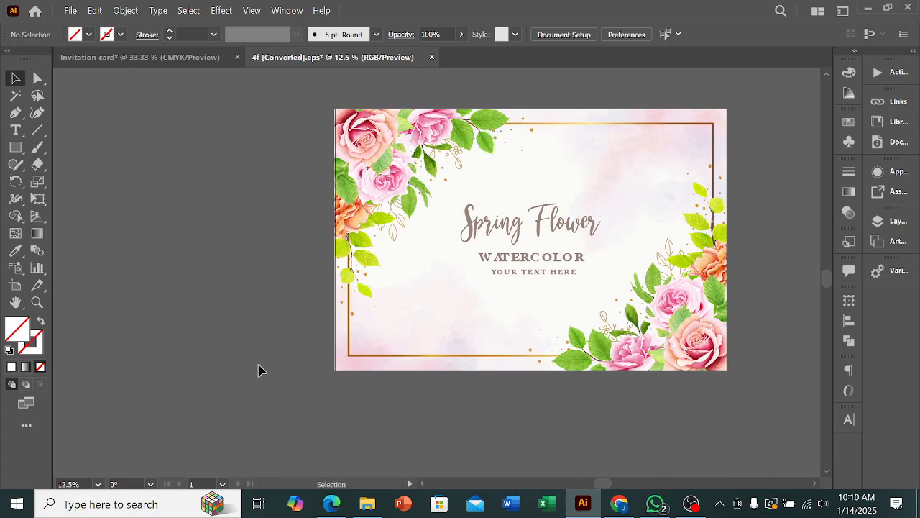
scroll(260, 370, up, 2)
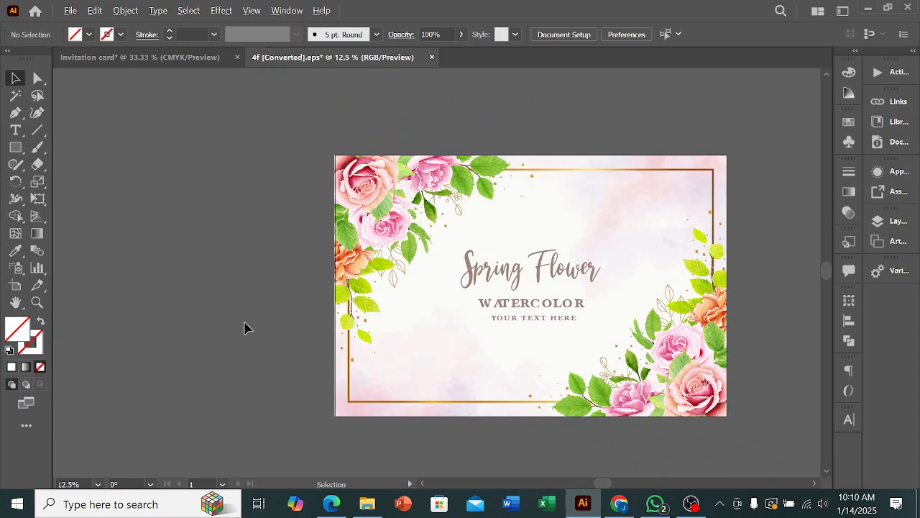
scroll(247, 327, down, 1)
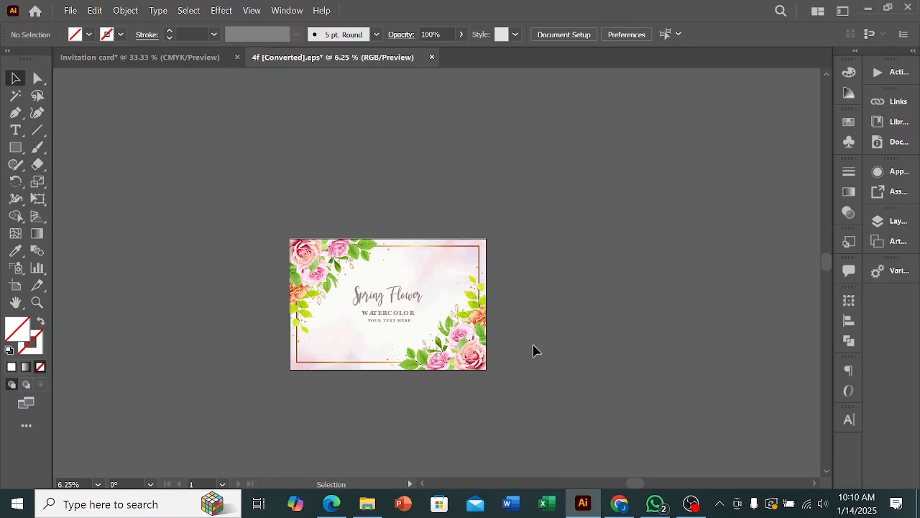
scroll(442, 351, up, 1)
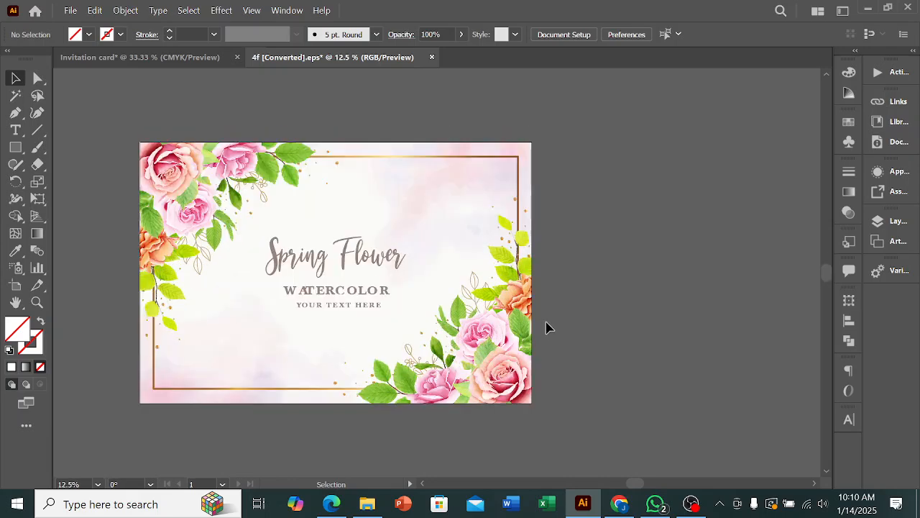
- Release the clipping mask of the floral group in place on the Spring Flower card
click(480, 345)
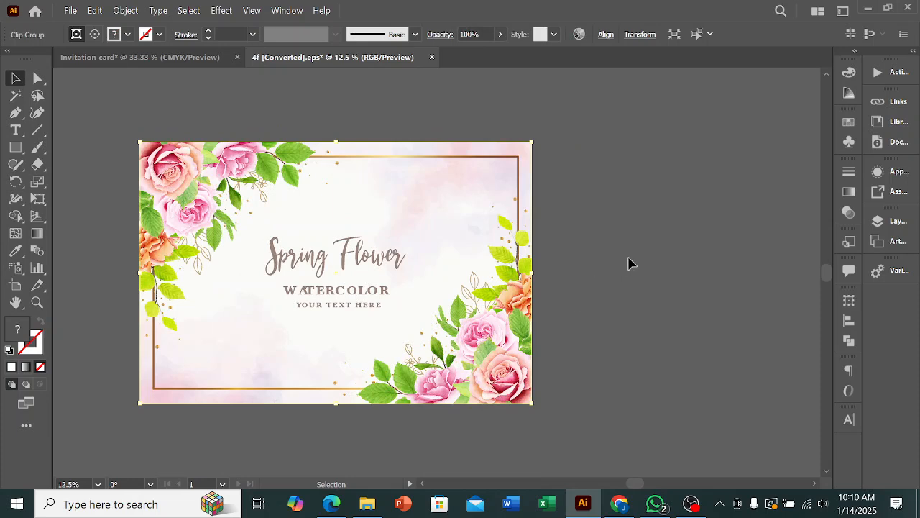
click(564, 302)
click(483, 348)
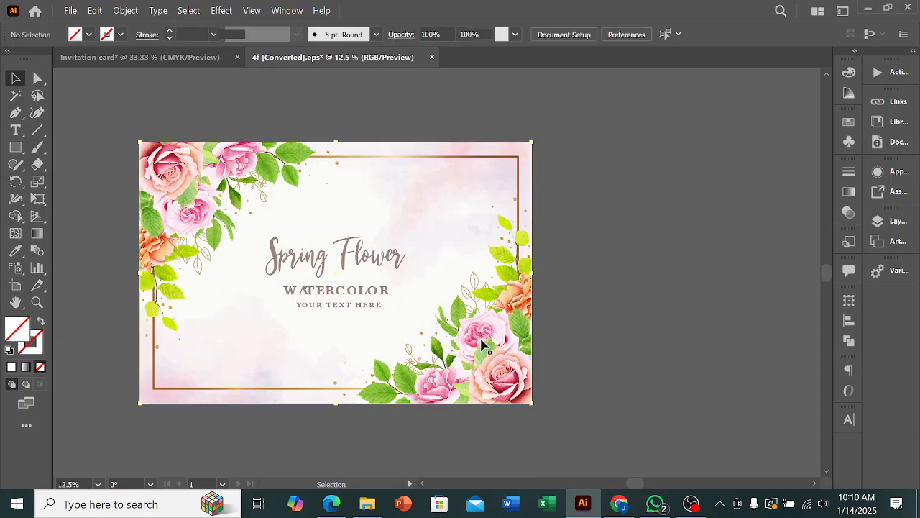
right_click(483, 345)
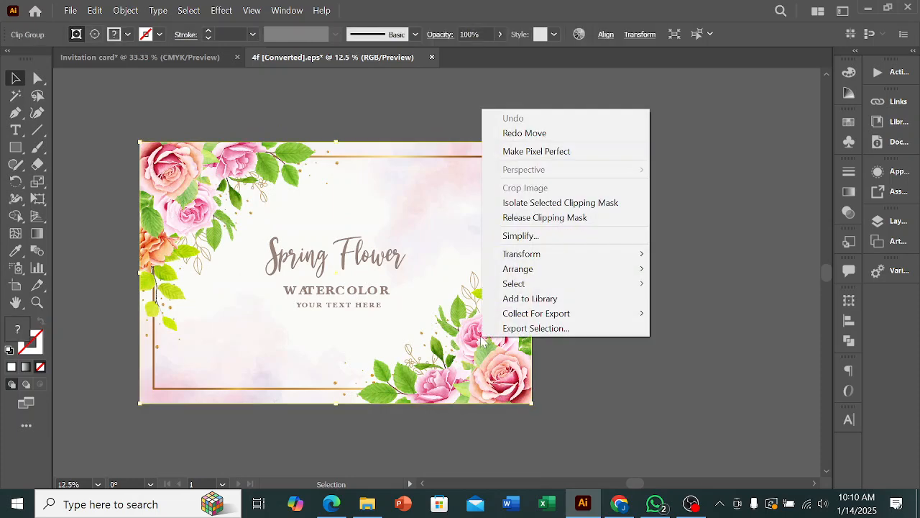
click(557, 219)
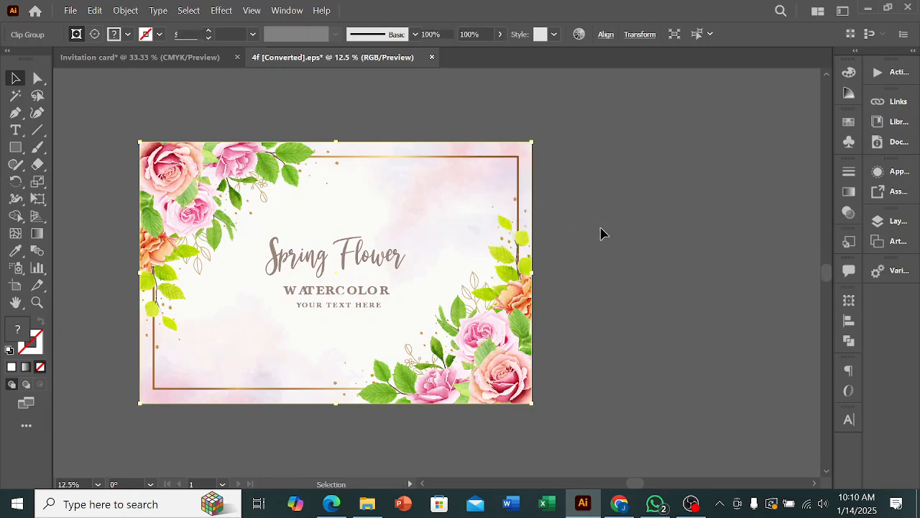
click(640, 236)
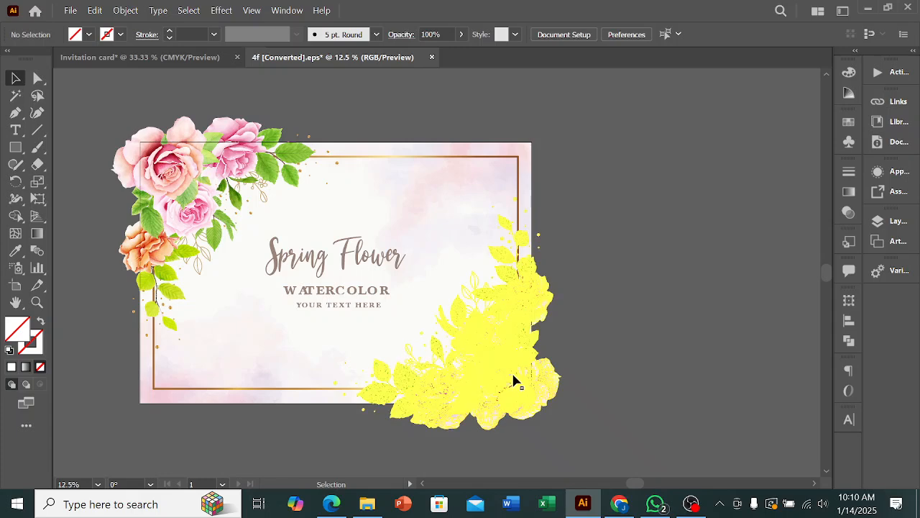
- Copy the lower-right floral group and paste it into the Invitation card document
click(559, 368)
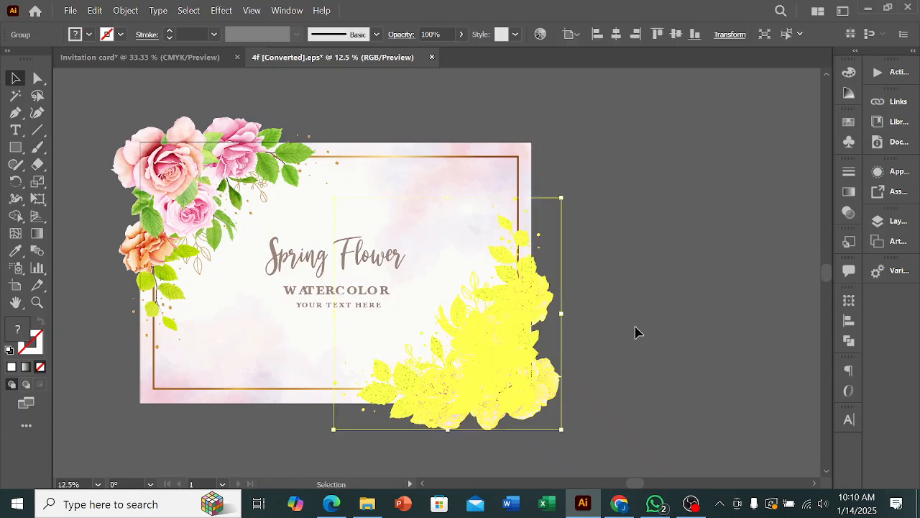
key(ctrl+h)
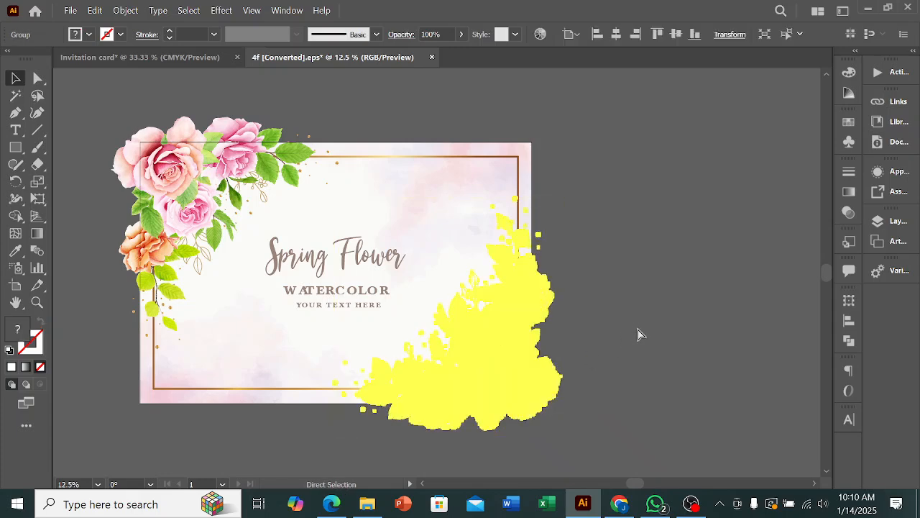
click(141, 58)
key(a)
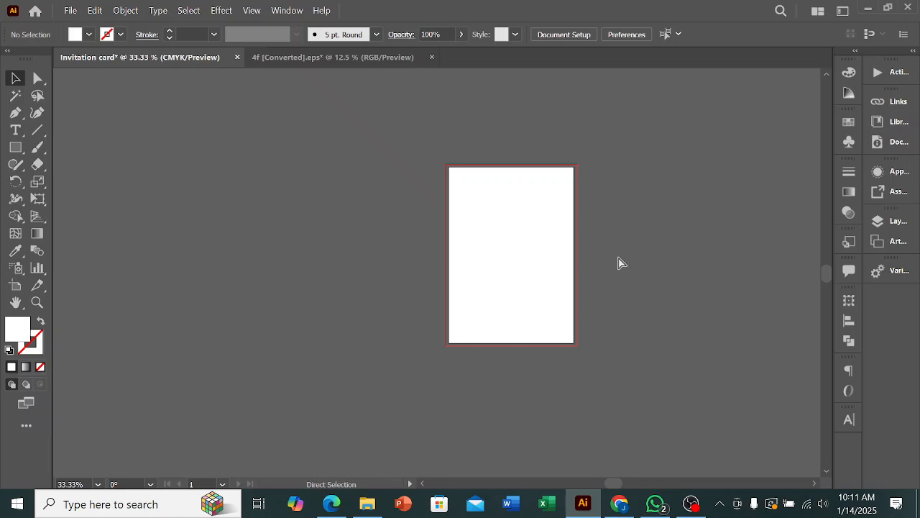
key(ctrl+v)
key(v)
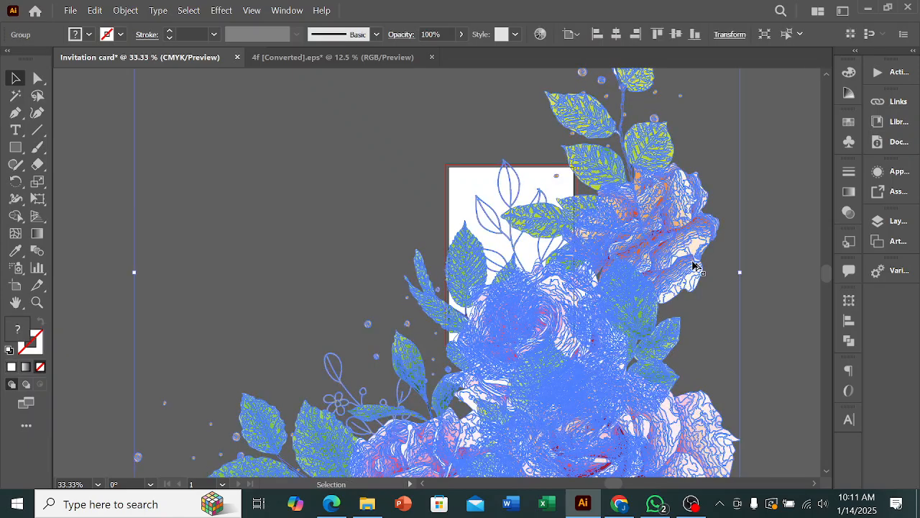
- Move the pasted floral group about 30.5 in to the left, clear of the artboard
scroll(692, 263, down, 3)
drag(629, 312, 475, 310)
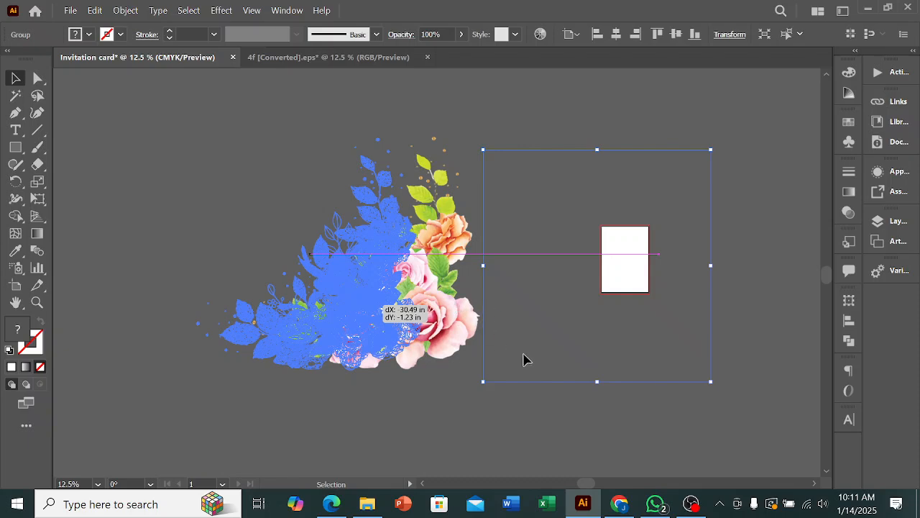
drag(394, 402, 400, 396)
click(400, 396)
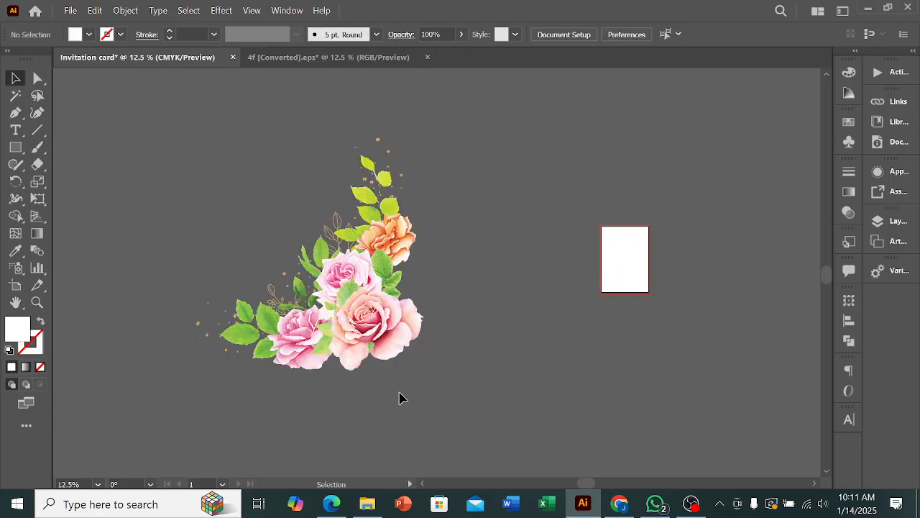
- Scale the floral group down proportionally to about 6.87 by 7.02 in
click(353, 272)
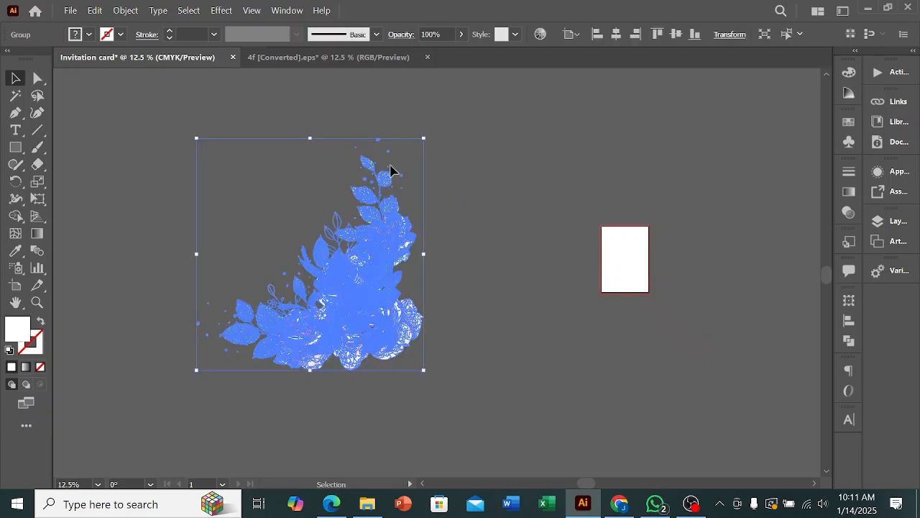
drag(310, 138, 435, 256)
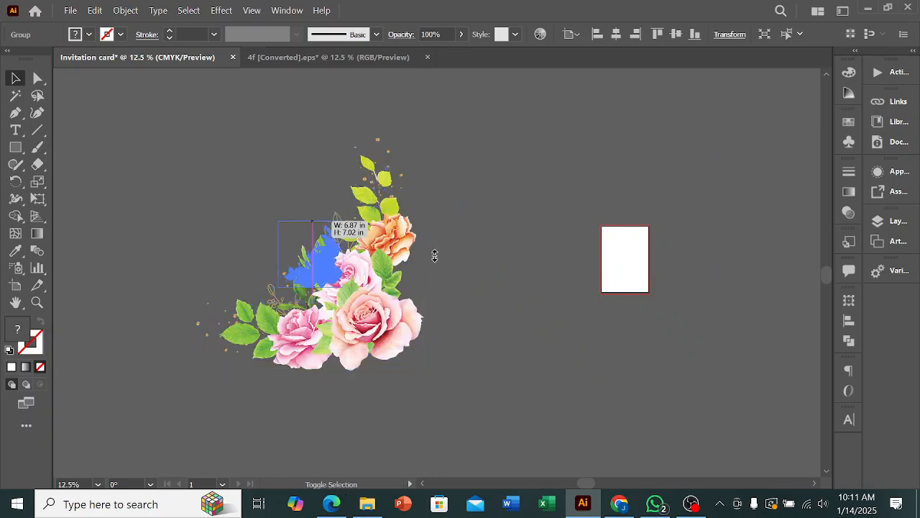
drag(414, 310, 474, 304)
click(474, 298)
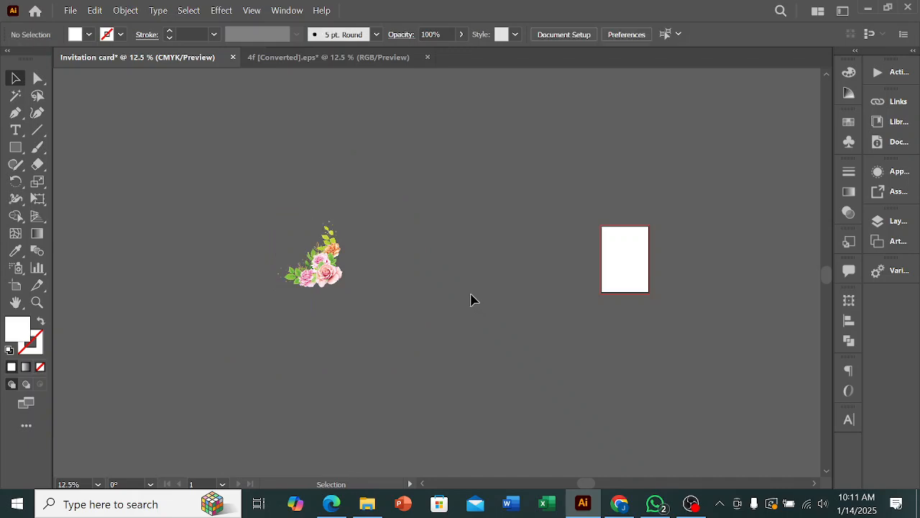
- Copy the gold frame and the outer unfilled rectangle from the 4f document and paste them into the Invitation card document
click(312, 59)
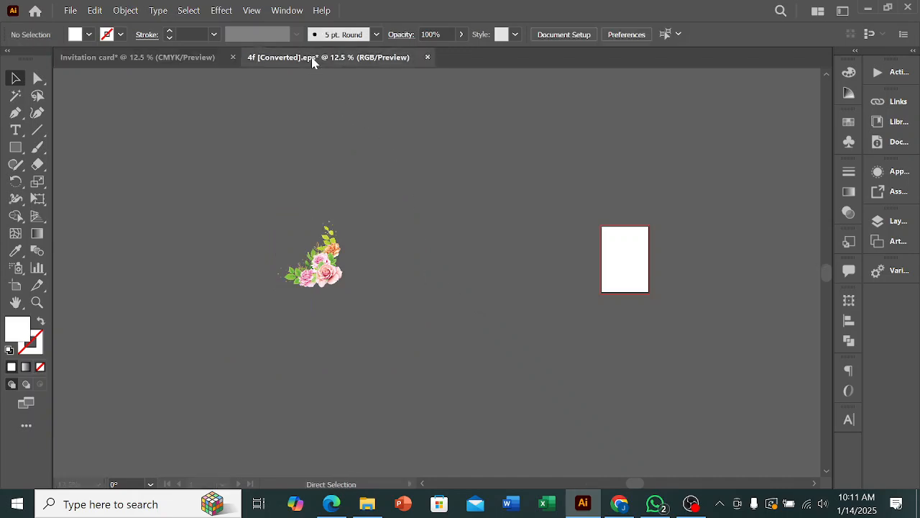
click(744, 275)
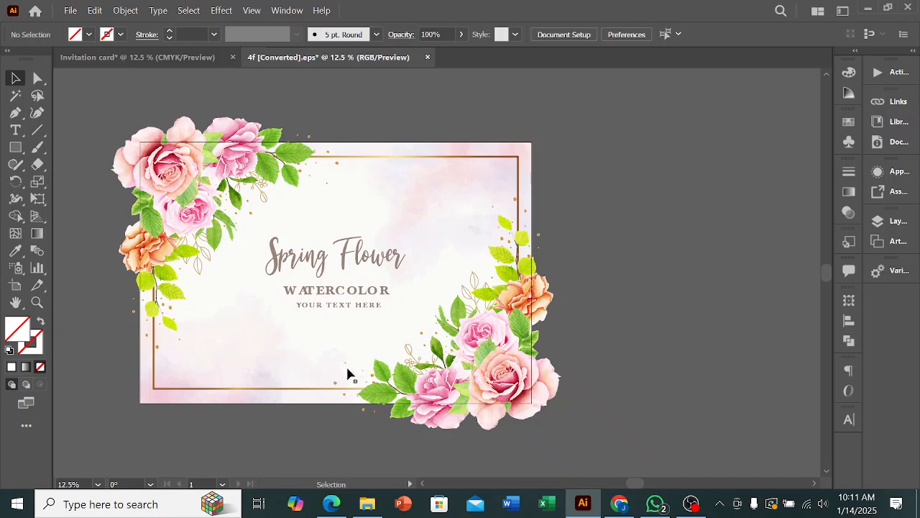
click(480, 180)
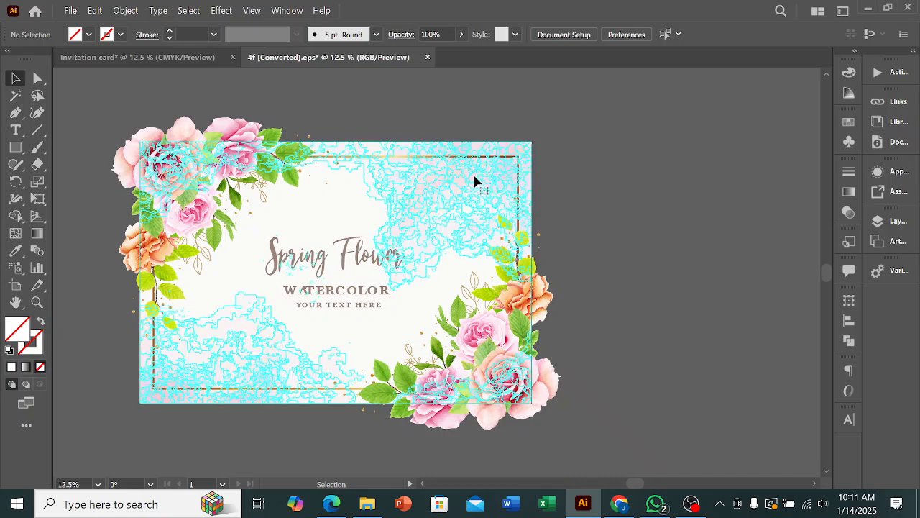
click(655, 199)
click(518, 178)
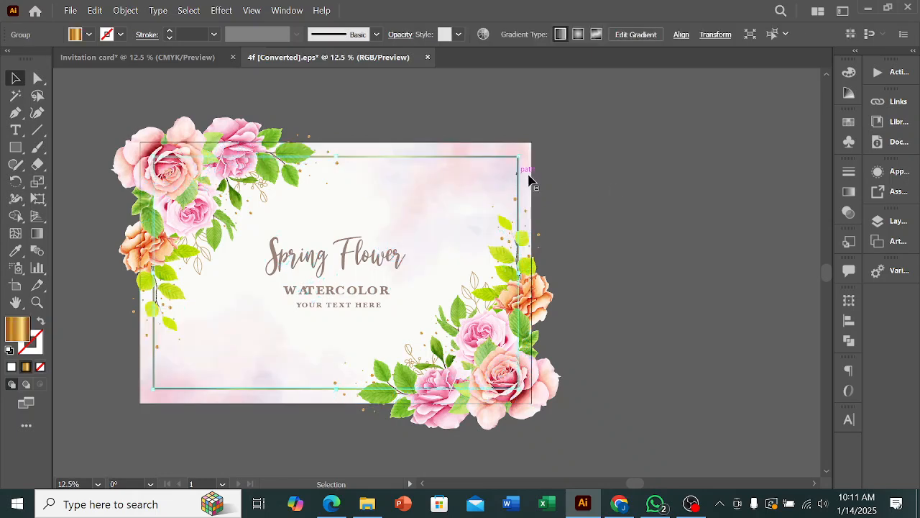
shift+click(533, 169)
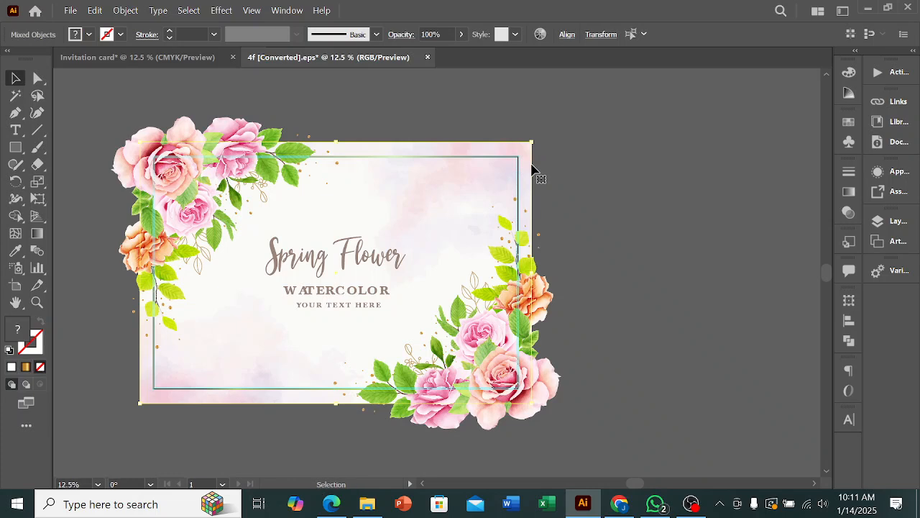
click(154, 57)
key(a)
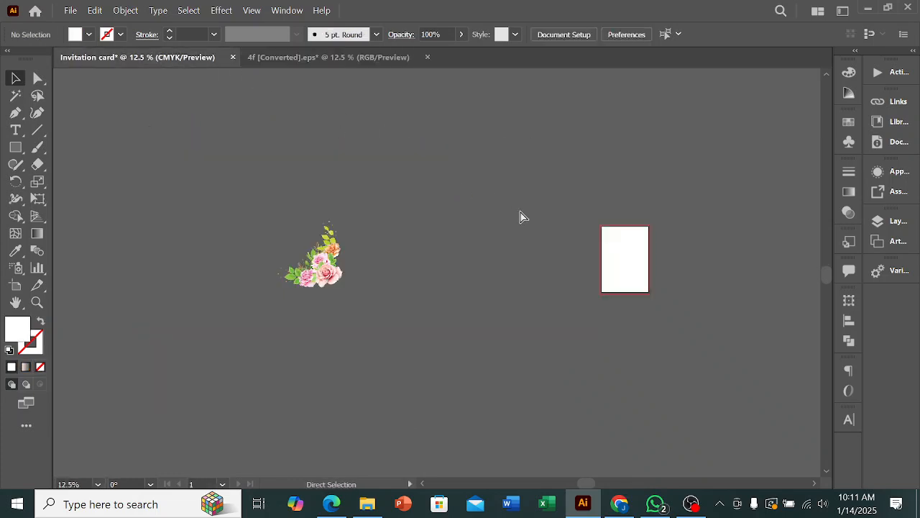
key(ctrl+a)
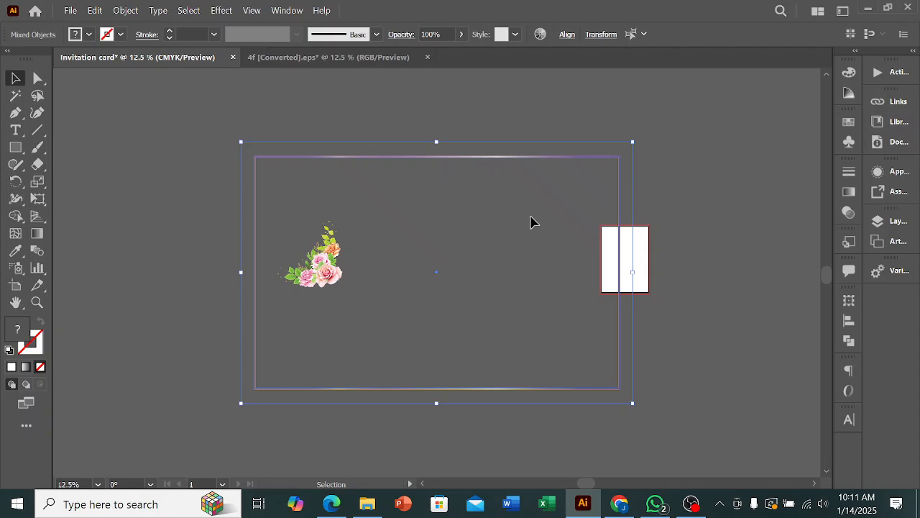
click(757, 200)
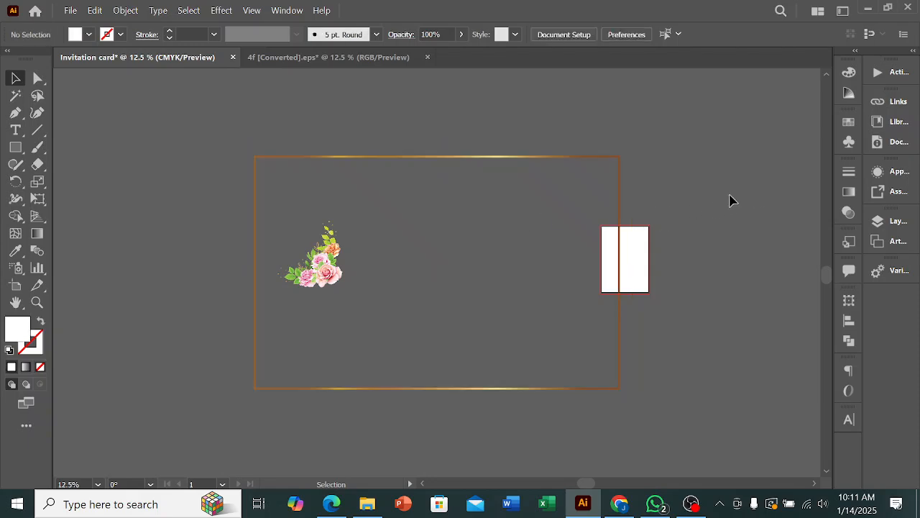
click(635, 161)
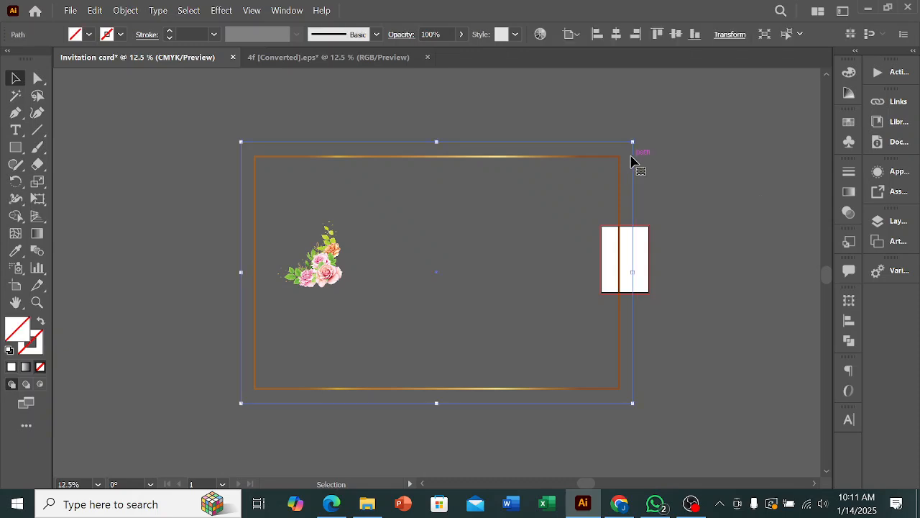
click(639, 162)
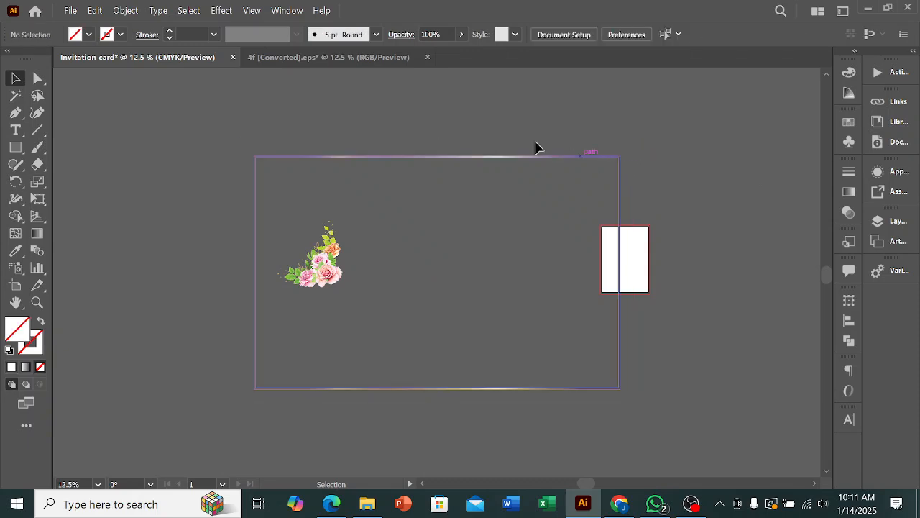
- Copy the watercolor background from the 4f document, paste it into the Invitation card document, and send it behind the other artwork
click(322, 50)
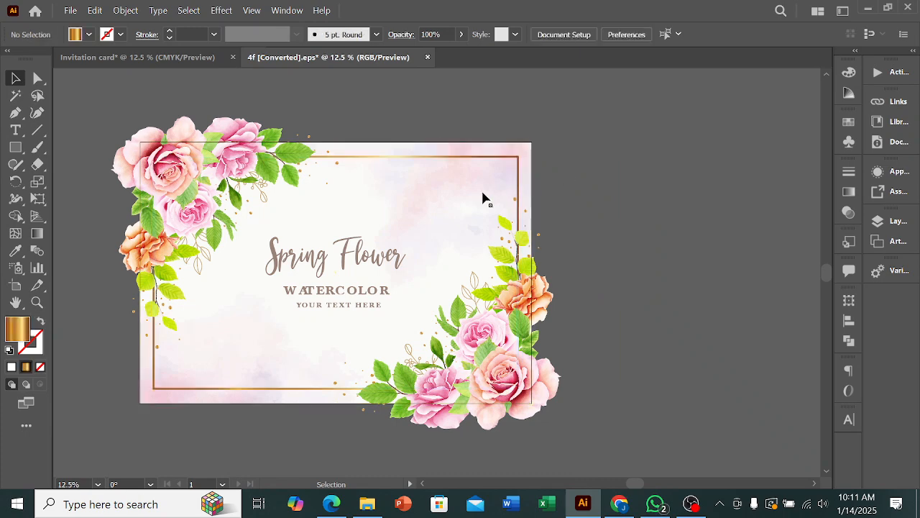
click(444, 207)
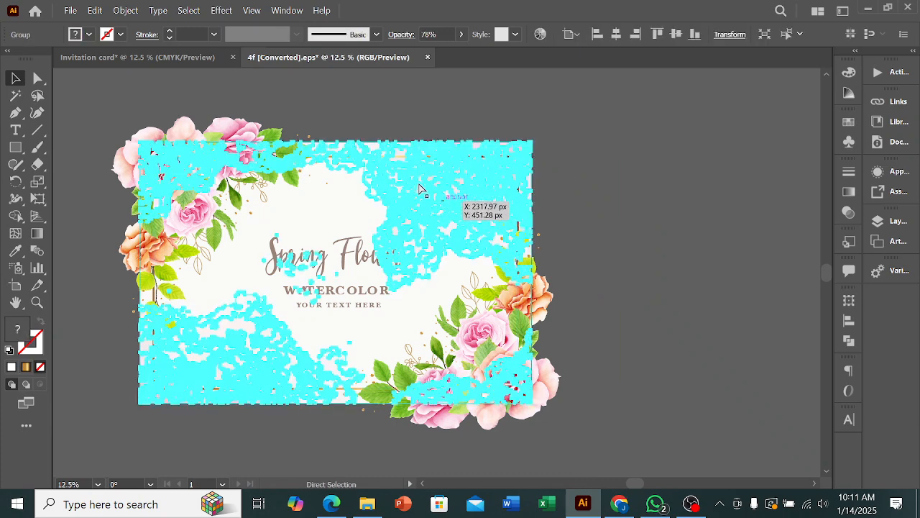
click(182, 58)
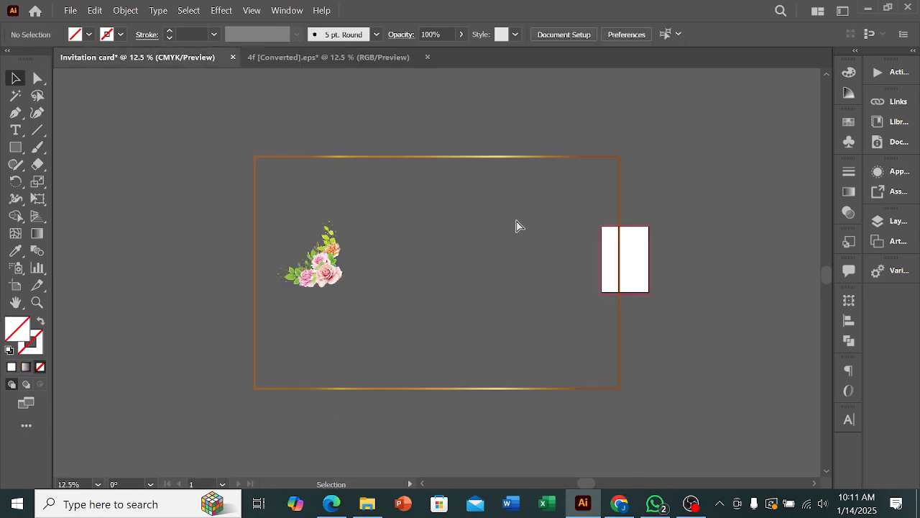
key(ctrl+v)
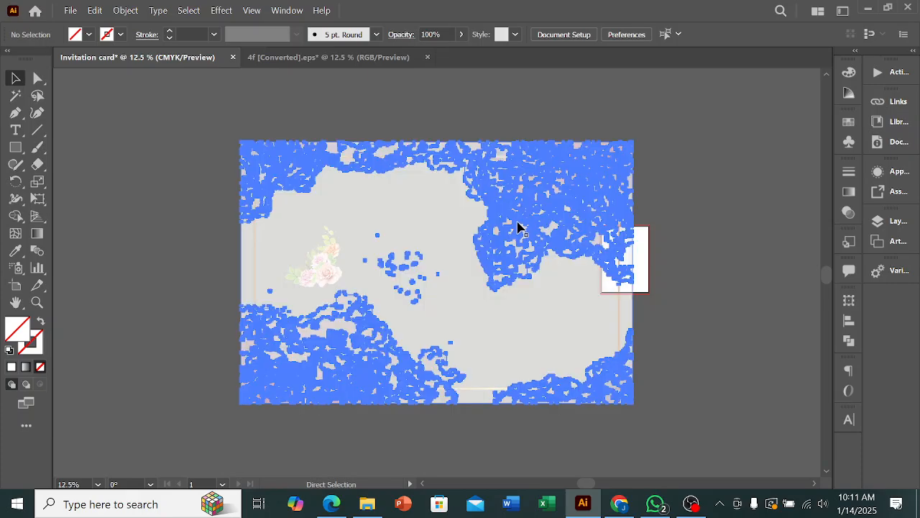
click(732, 287)
click(632, 322)
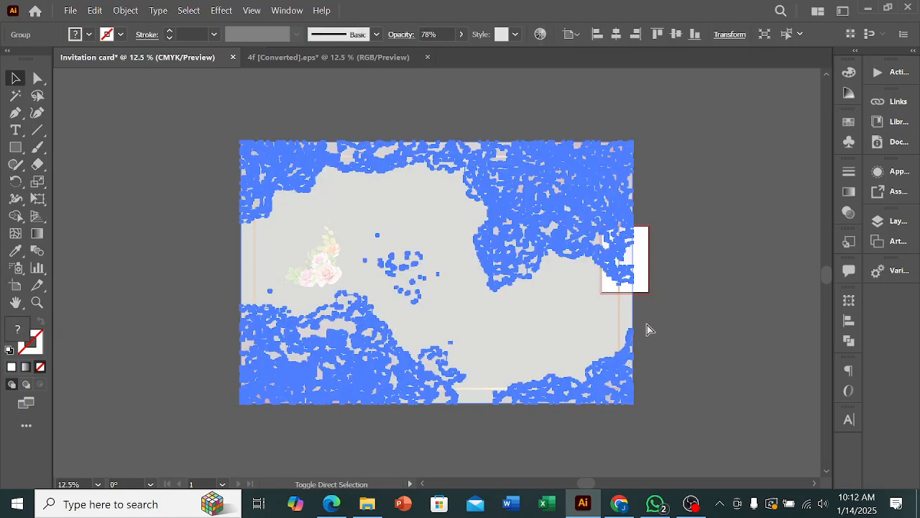
click(702, 351)
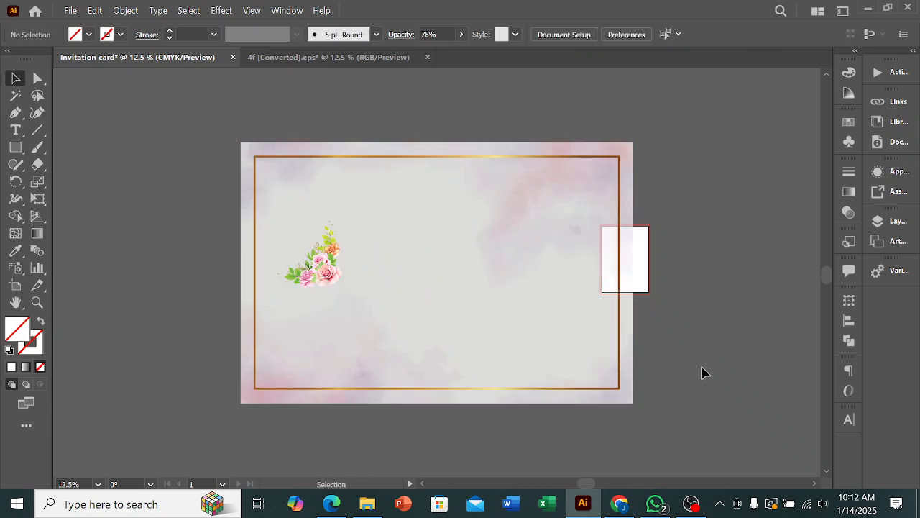
- Group the watercolor background with the gold frame
drag(554, 336, 554, 336)
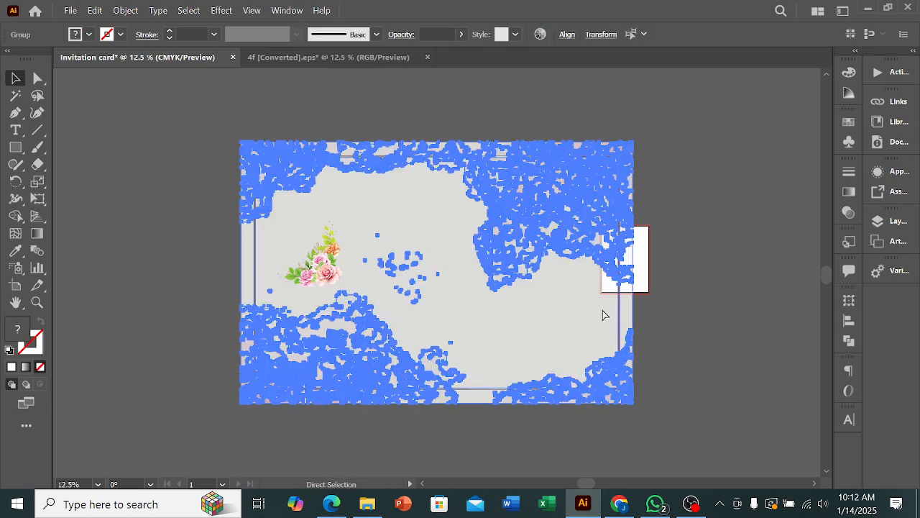
drag(636, 138, 430, 276)
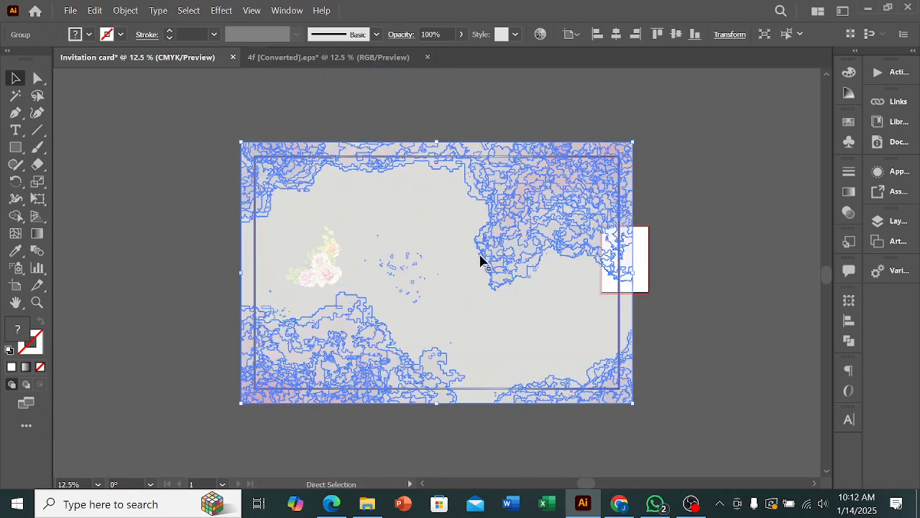
click(679, 151)
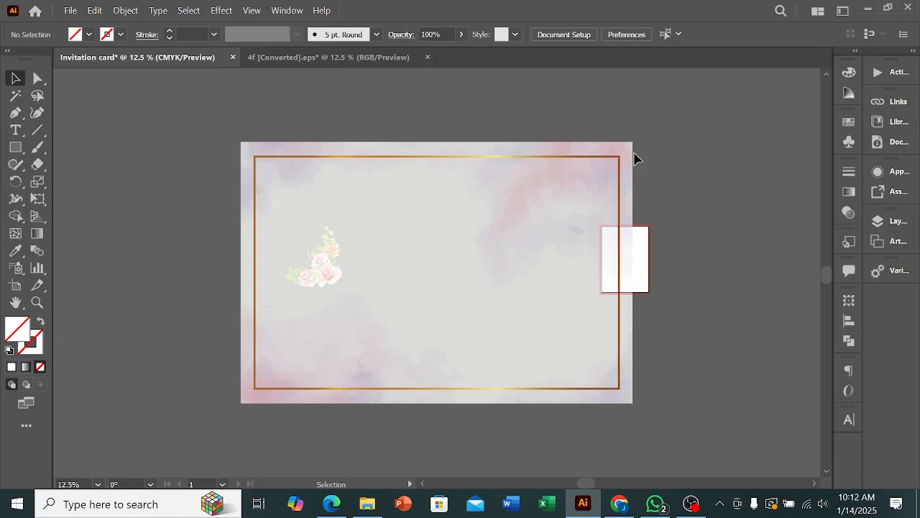
- Rotate the background and frame group 90° to portrait orientation and place it over the artboard
click(634, 159)
drag(596, 238, 689, 312)
click(591, 336)
key(ctrl+minus)
drag(580, 382, 599, 332)
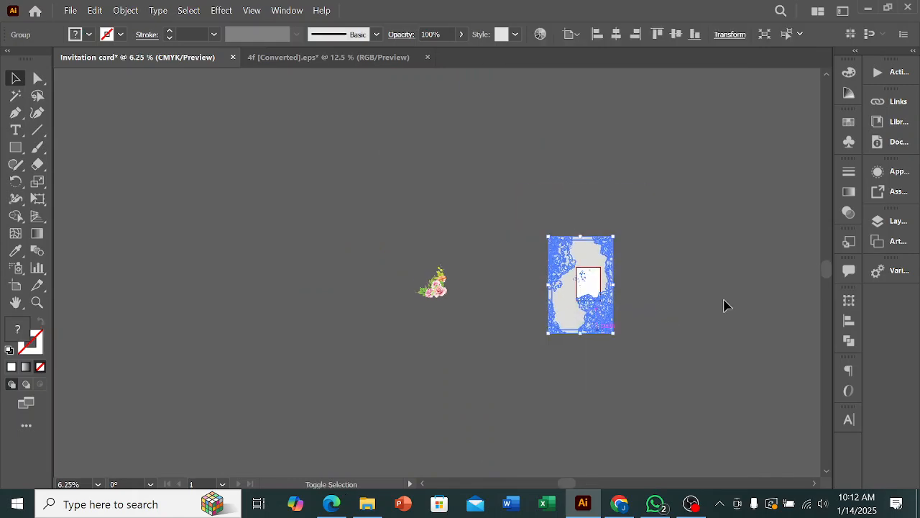
click(723, 306)
scroll(617, 311, up, 4)
scroll(546, 323, up, 2)
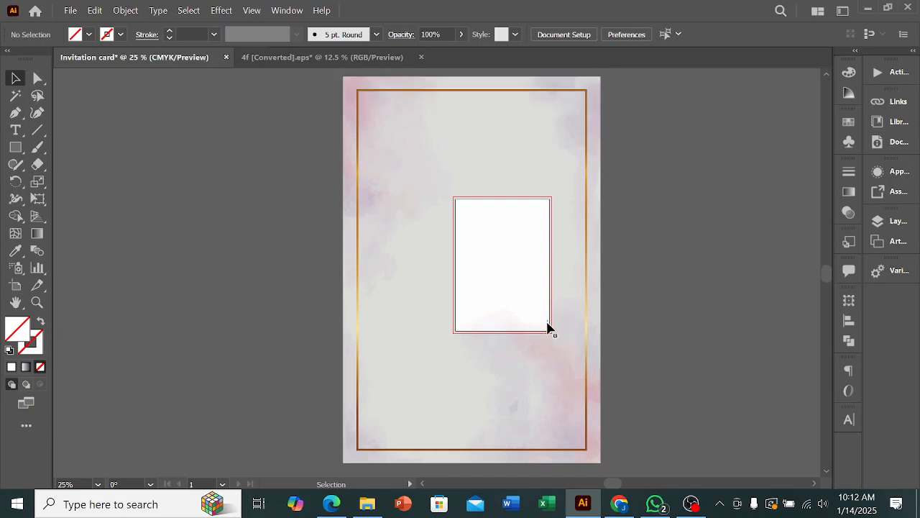
- Scale the background and frame group down to nearly the artboard's size and align its lower-left corner with the bleed corner
drag(381, 143, 486, 258)
scroll(478, 237, down, 5)
scroll(468, 215, down, 3)
drag(707, 370, 548, 115)
scroll(550, 137, up, 4)
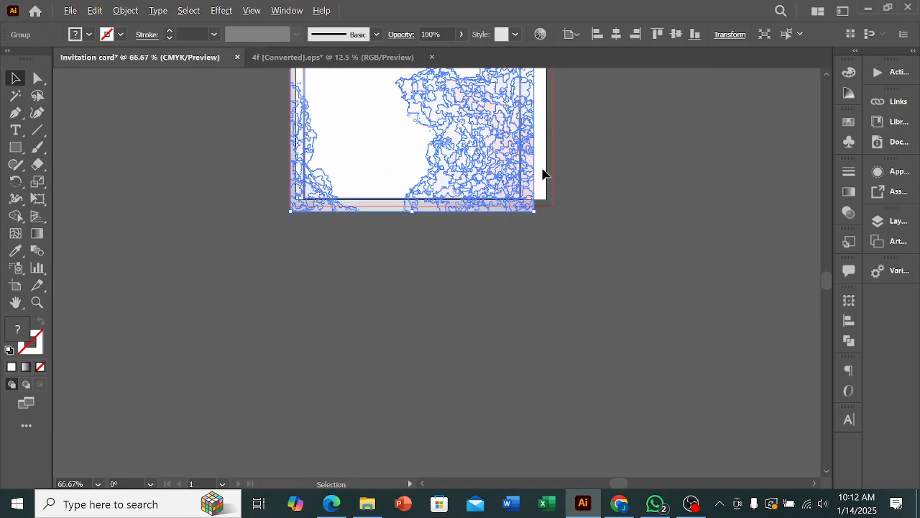
scroll(411, 211, up, 4)
drag(424, 220, 430, 201)
scroll(512, 259, down, 1)
scroll(715, 194, up, 5)
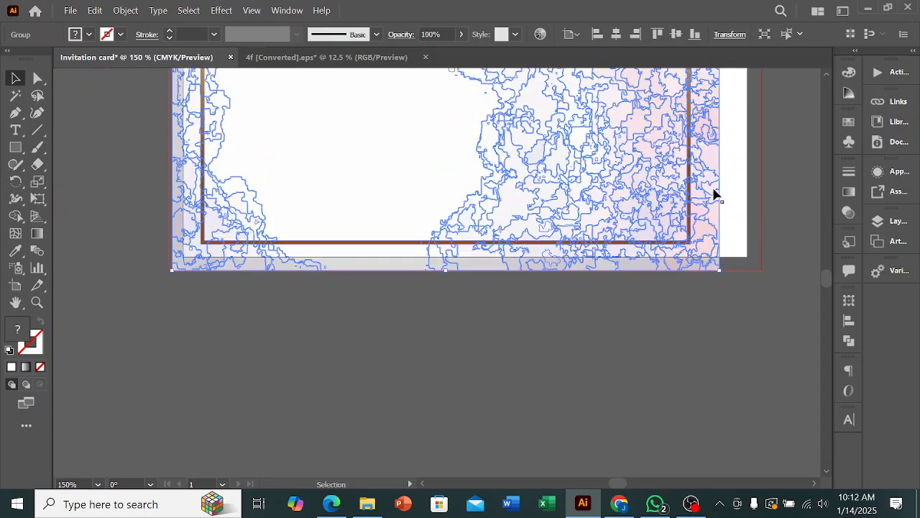
- Stretch the group's right and left edges out to the artboard's side bleed lines
scroll(721, 193, up, 2)
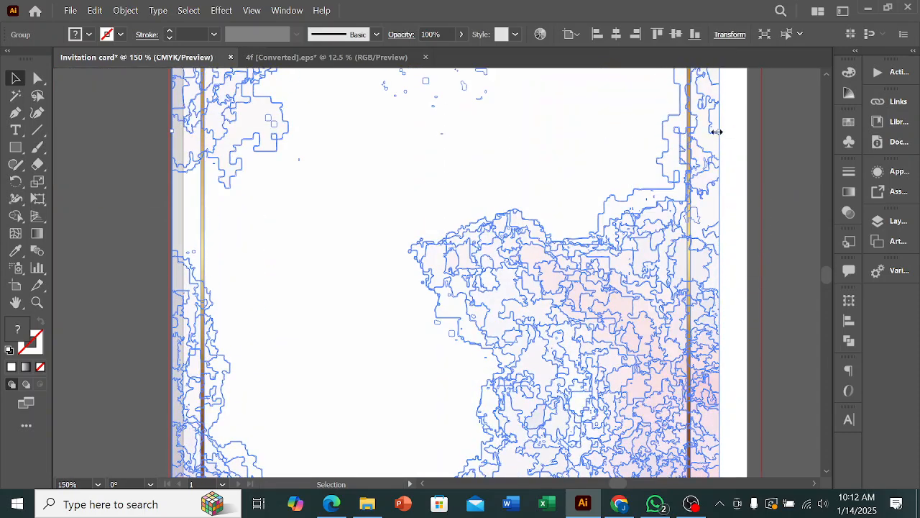
drag(719, 130, 760, 141)
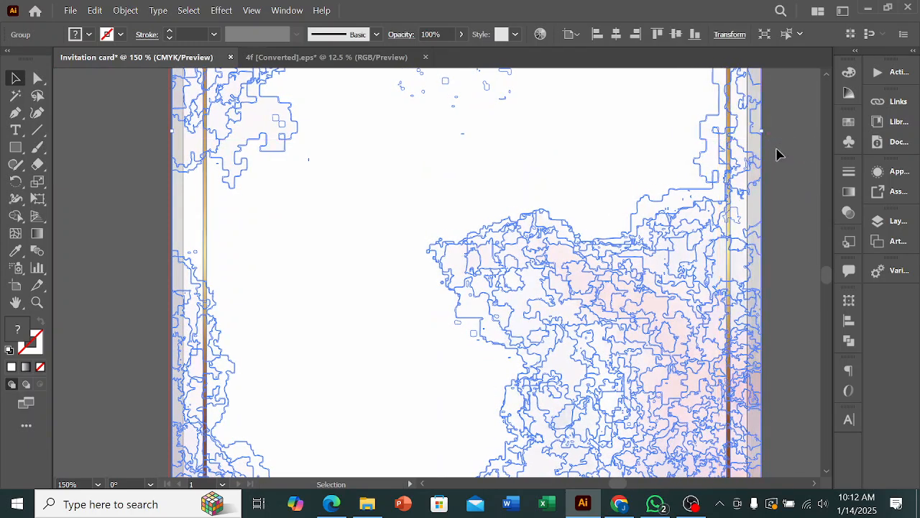
scroll(688, 209, down, 1)
scroll(361, 151, up, 4)
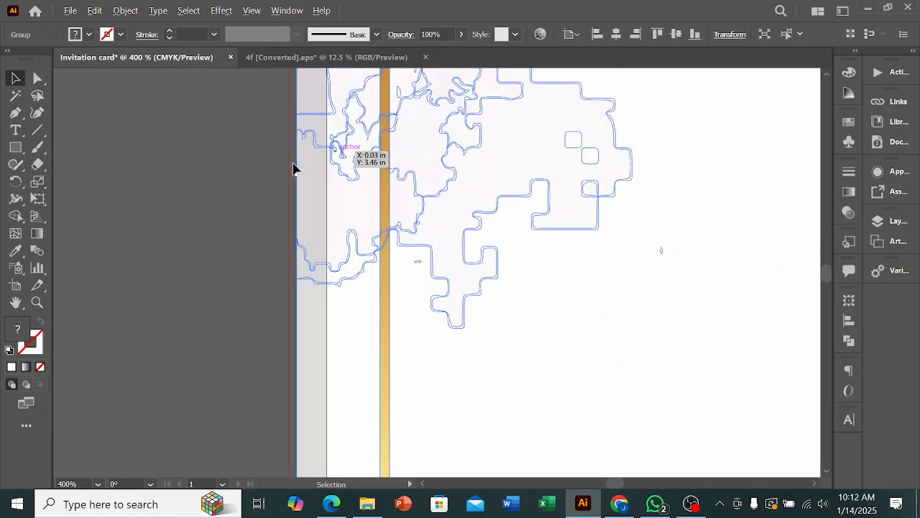
drag(292, 171, 292, 168)
scroll(367, 232, down, 4)
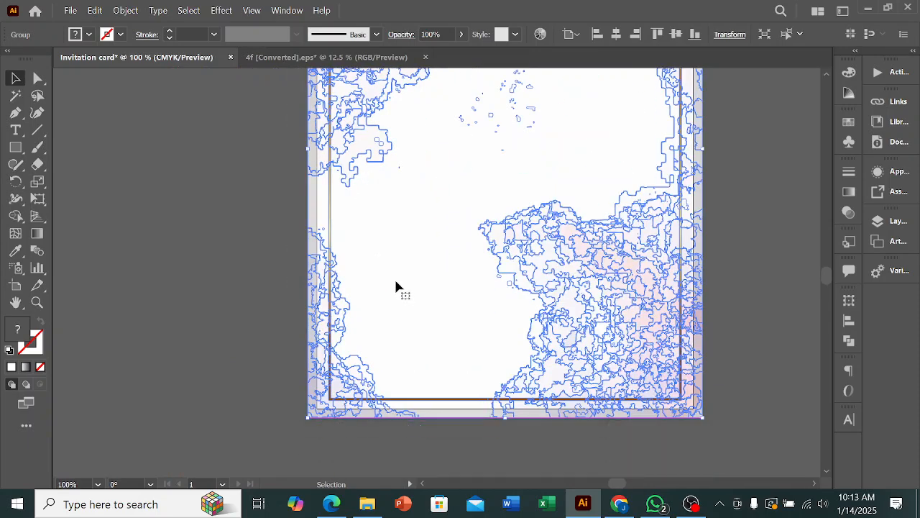
- Adjust the group's bottom edge to sit exactly on the lower bleed line
scroll(323, 418, up, 4)
scroll(191, 268, down, 1)
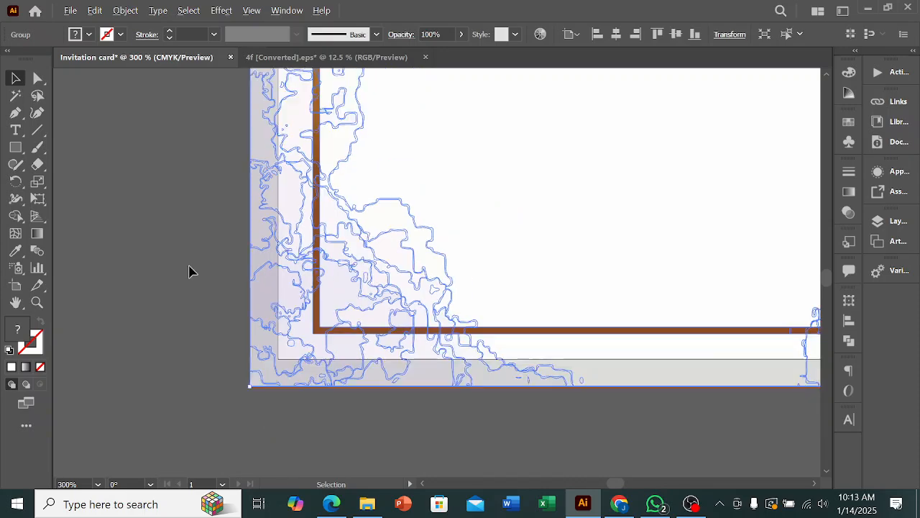
scroll(700, 378, down, 2)
drag(661, 375, 568, 342)
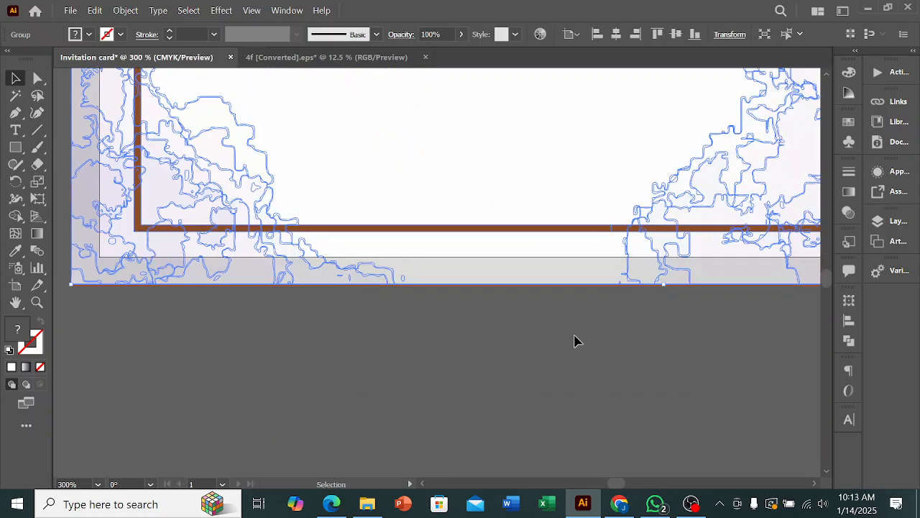
scroll(685, 296, up, 4)
drag(586, 285, 588, 292)
scroll(547, 337, down, 5)
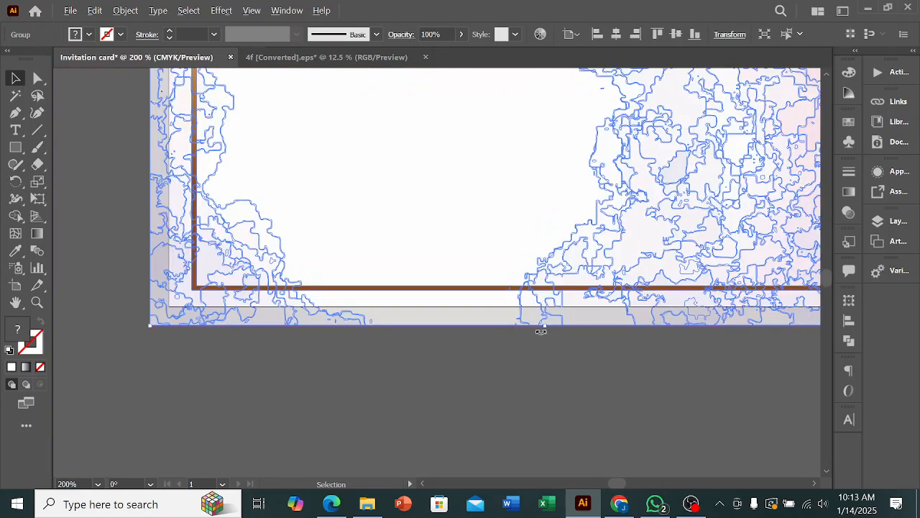
- Stretch the group's top edge up to the upper bleed line and deselect it
scroll(569, 173, up, 3)
scroll(563, 166, up, 4)
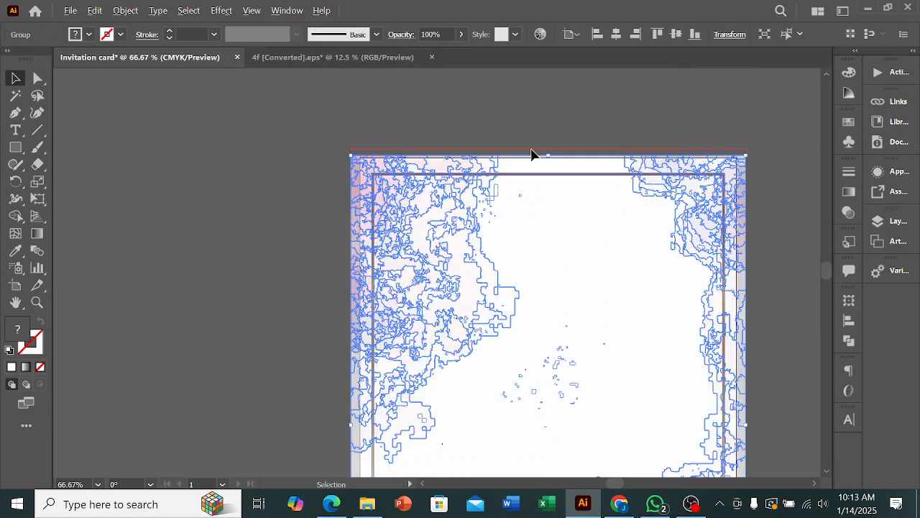
scroll(597, 162, up, 4)
drag(565, 162, 567, 127)
scroll(577, 168, down, 5)
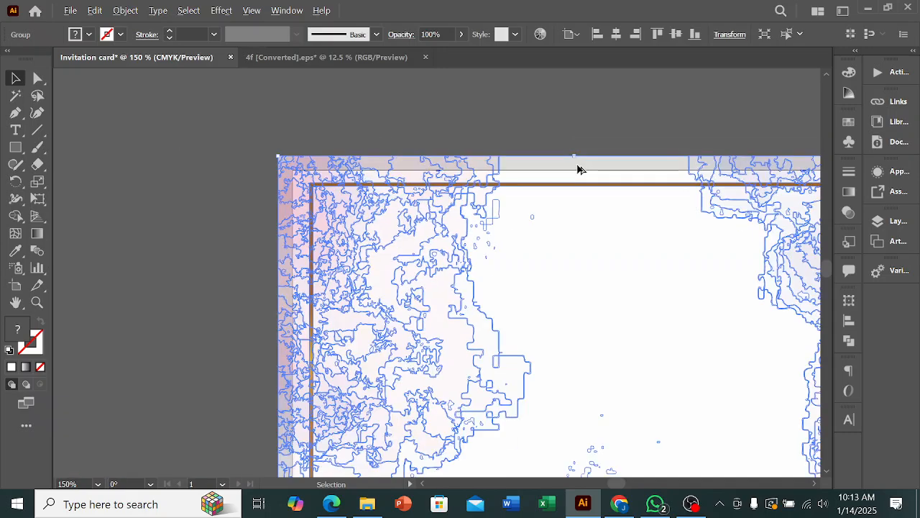
click(241, 185)
scroll(248, 171, down, 2)
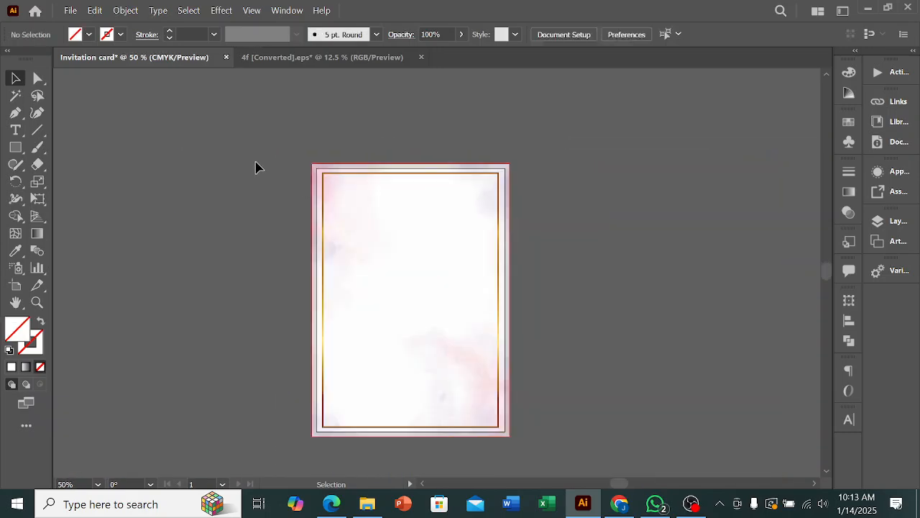
- Isolate the group, scale the gold frame inward from its centre to widen the margin around it, and leave isolation mode
scroll(355, 152, up, 1)
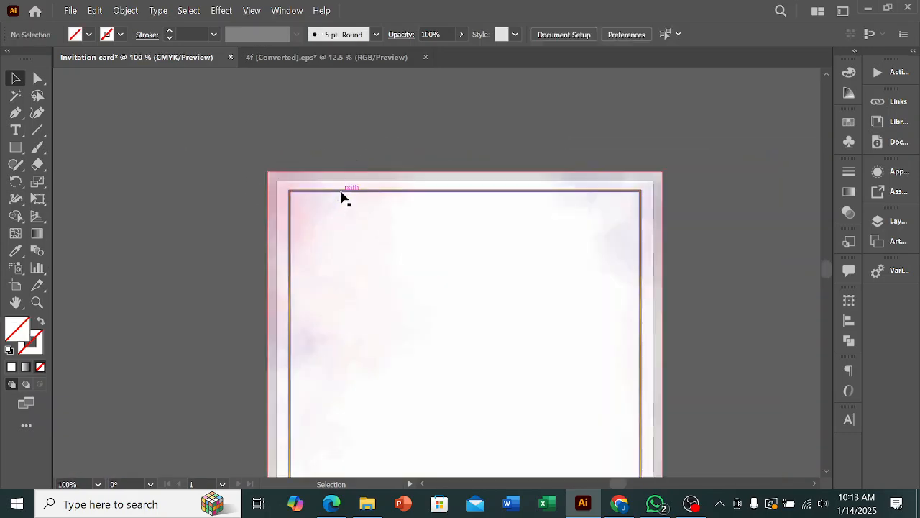
click(343, 195)
double_click(343, 195)
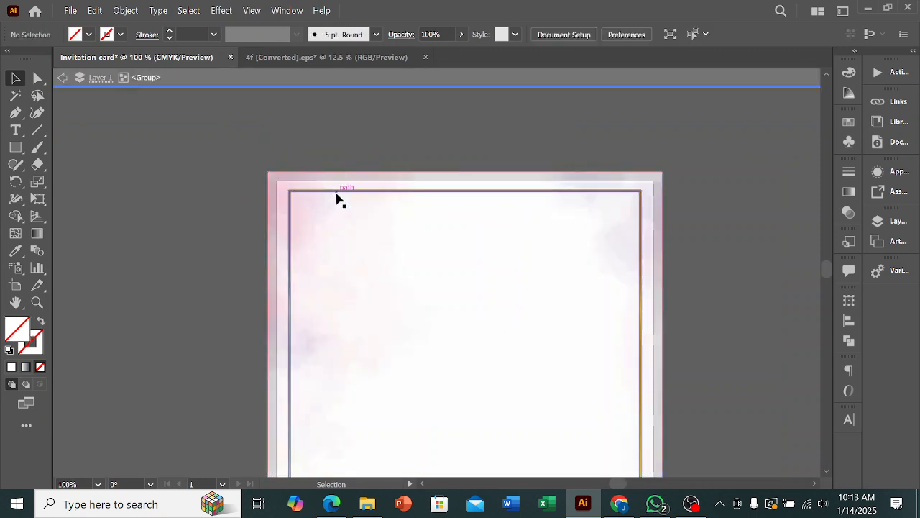
click(338, 199)
drag(466, 190, 464, 216)
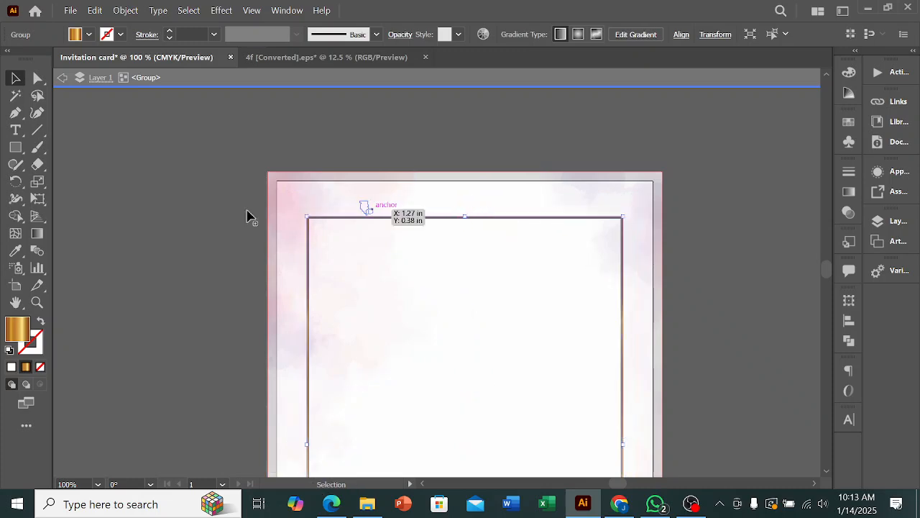
click(108, 218)
scroll(508, 204, down, 3)
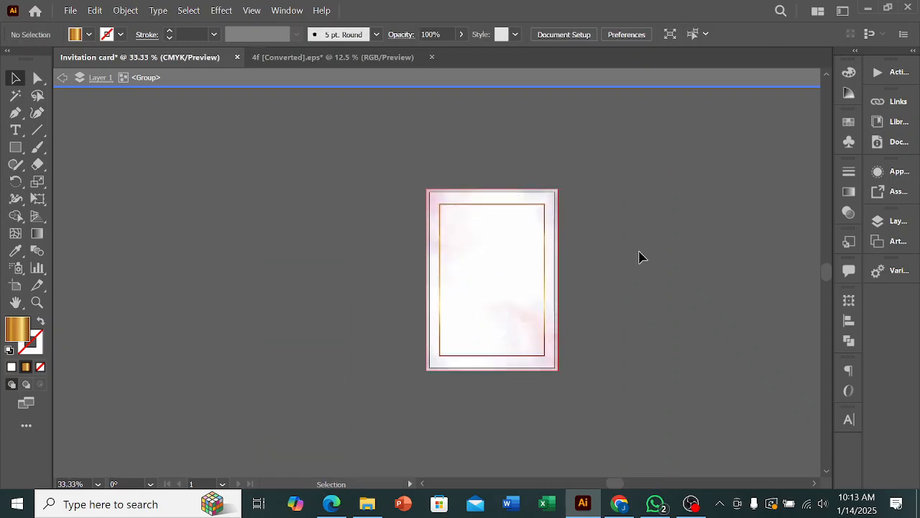
scroll(534, 335, up, 4)
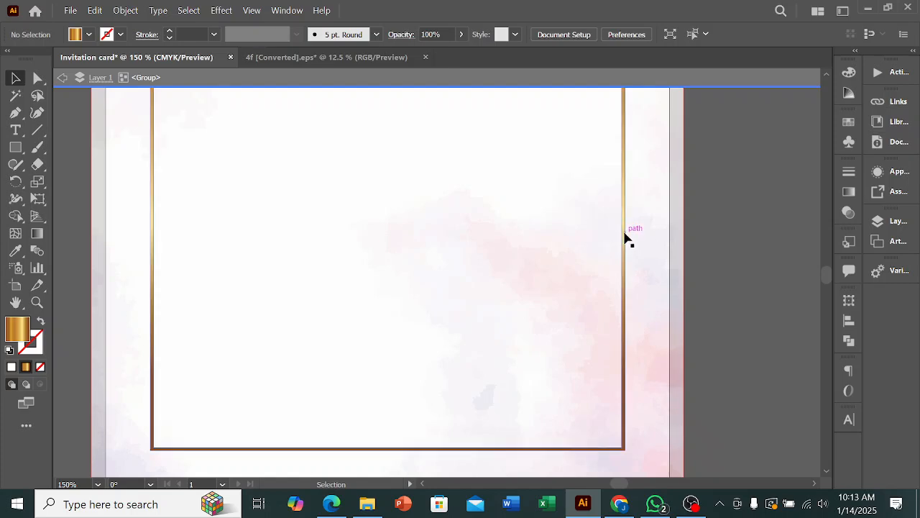
click(625, 237)
click(760, 226)
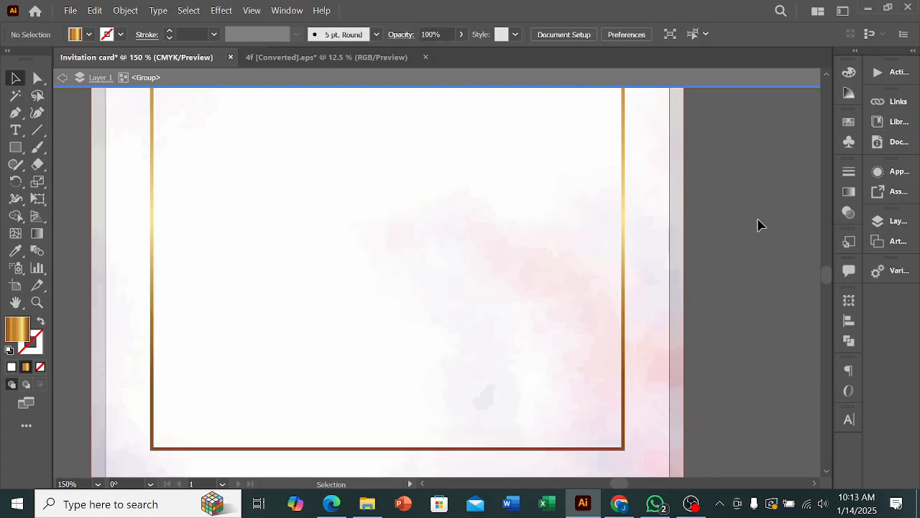
scroll(760, 226, down, 2)
scroll(754, 221, down, 1)
drag(657, 301, 466, 422)
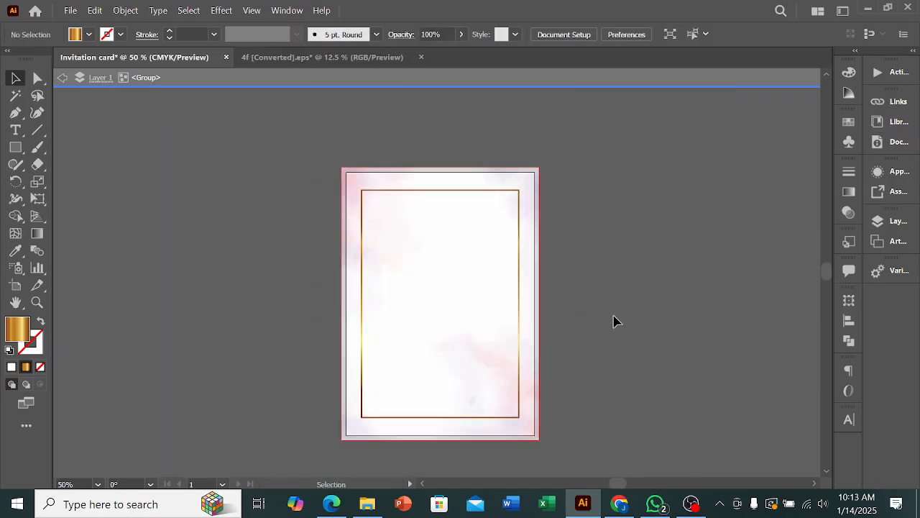
key(Escape)
- Move the floral group from the pasteboard onto the card's lower-right corner
scroll(635, 273, down, 2)
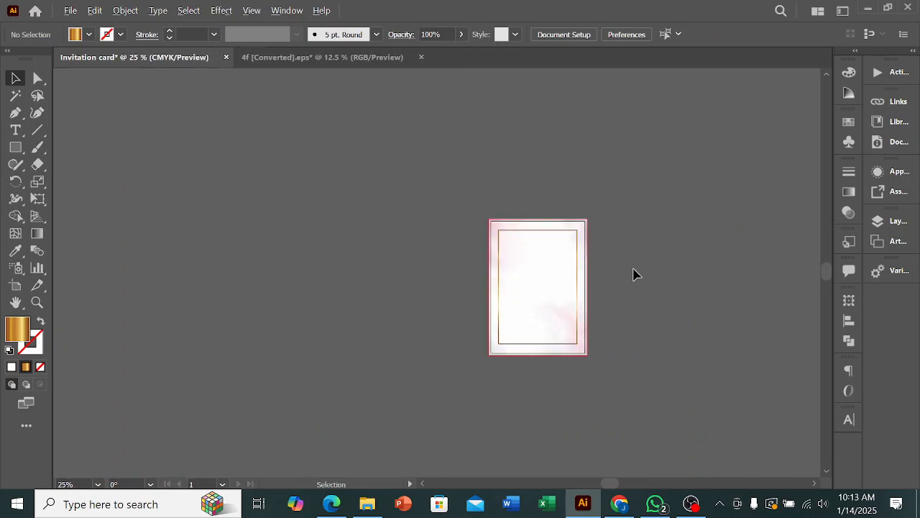
scroll(633, 274, down, 1)
drag(182, 288, 543, 279)
drag(613, 291, 613, 309)
click(680, 293)
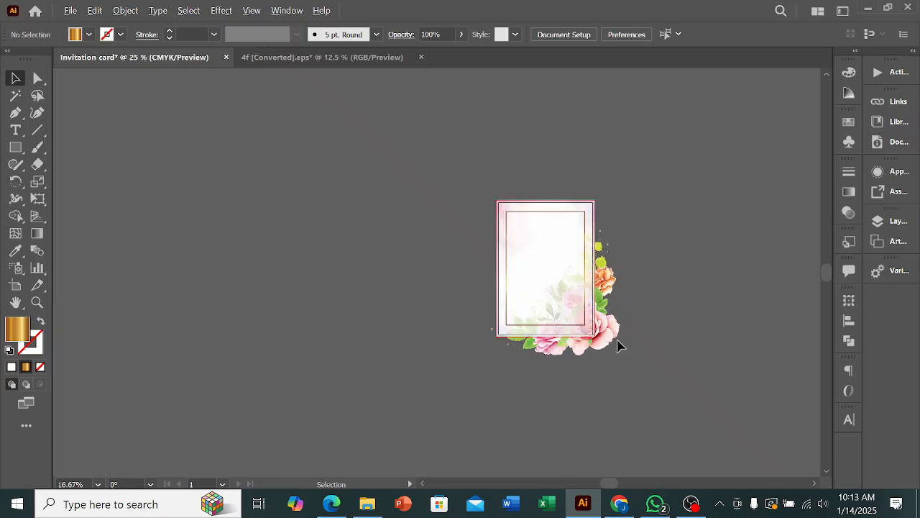
- Bring the floral group in front of the background and frame, and shift it slightly left and down around the card's lower-right corner
scroll(620, 345, up, 4)
click(596, 333)
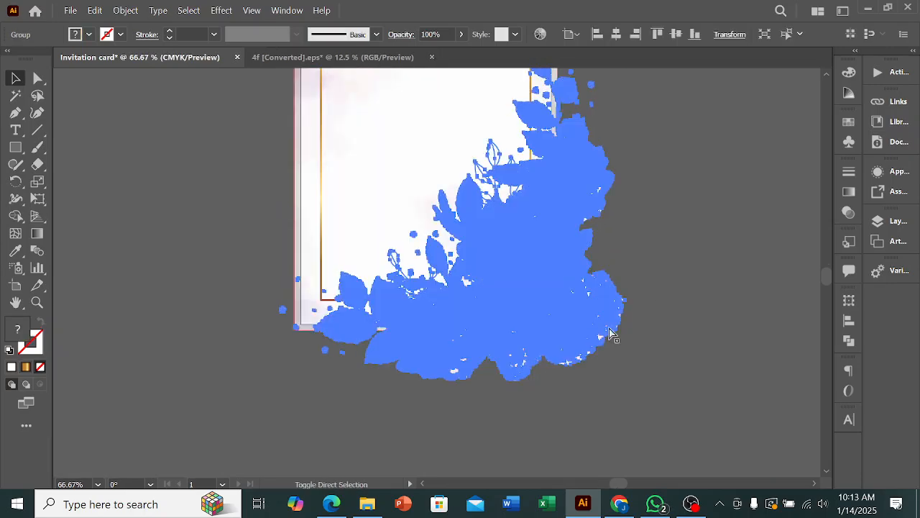
click(667, 318)
scroll(532, 338, up, 1)
drag(530, 347, 593, 367)
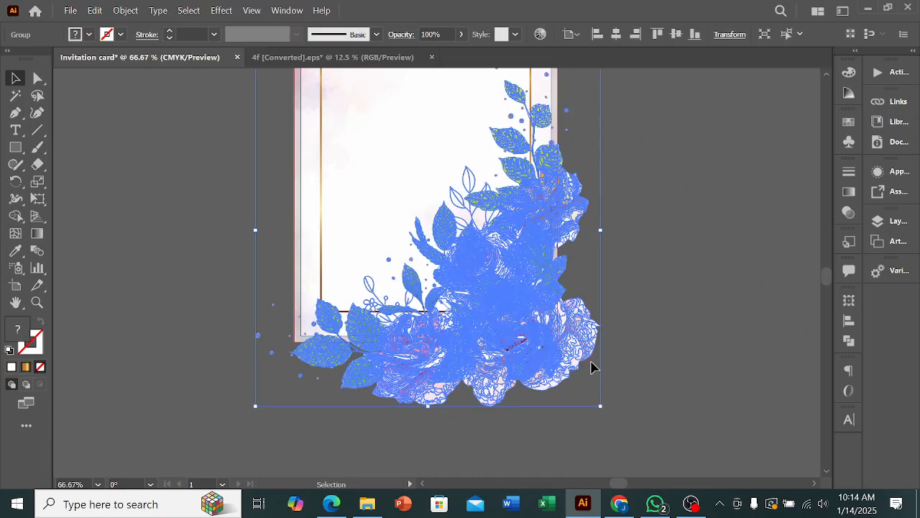
key(shift+Down)
key(shift+Down)
key(shift+Down)
key(shift+Down)
key(shift+Down)
key(shift+Down)
key(shift+Down)
key(shift+Down)
key(shift+Down)
key(shift+Down)
key(shift+Down)
key(shift+Down)
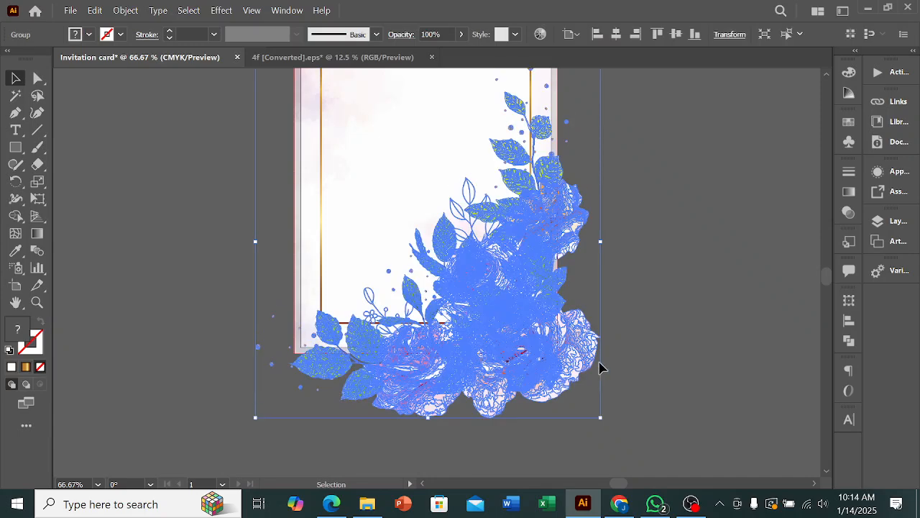
- Scale the floral group down proportionally from its upper-left corner to about 5.77 × 5.9 in and deselect it
click(694, 326)
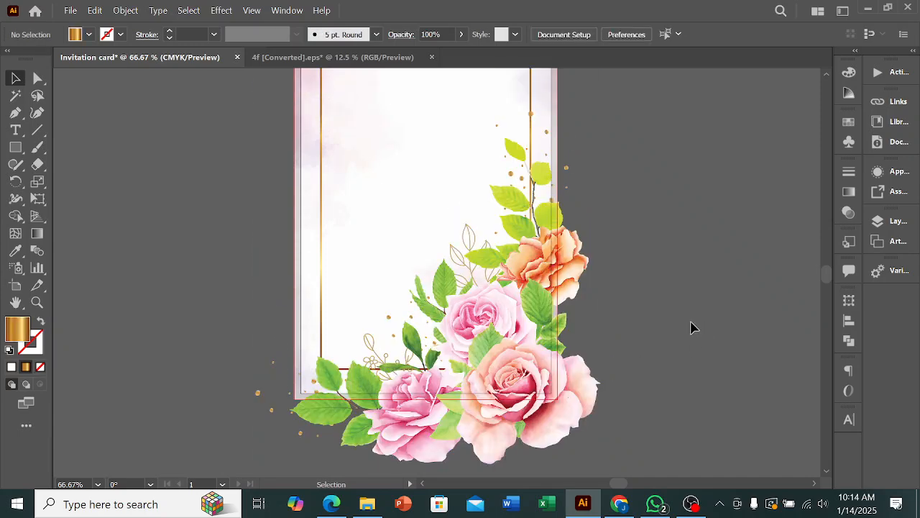
click(566, 419)
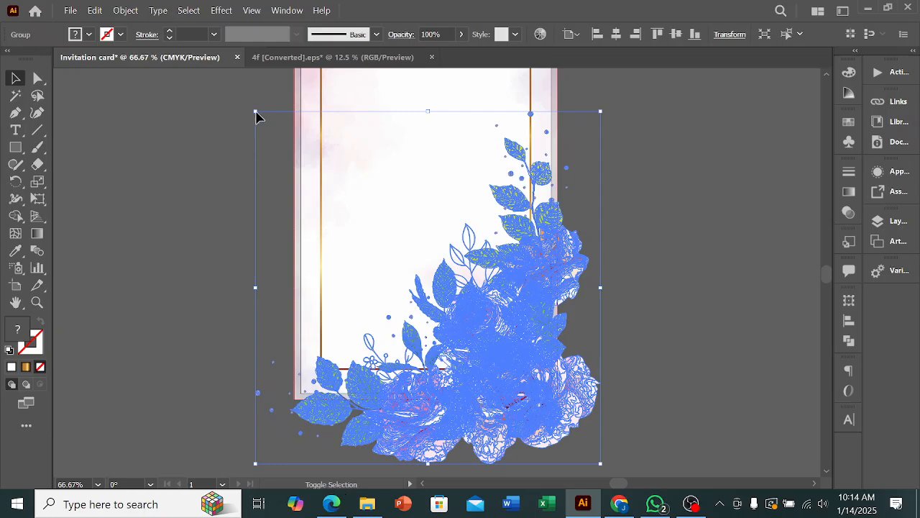
drag(278, 131, 311, 160)
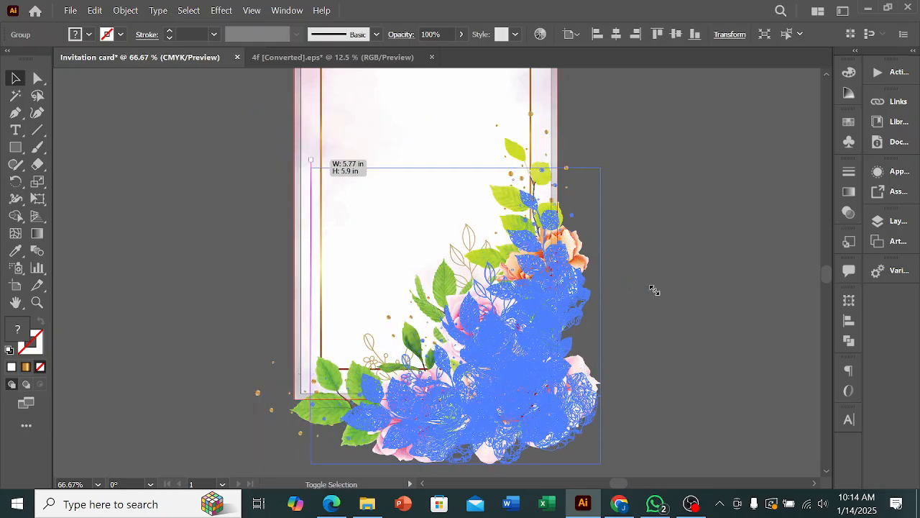
click(667, 301)
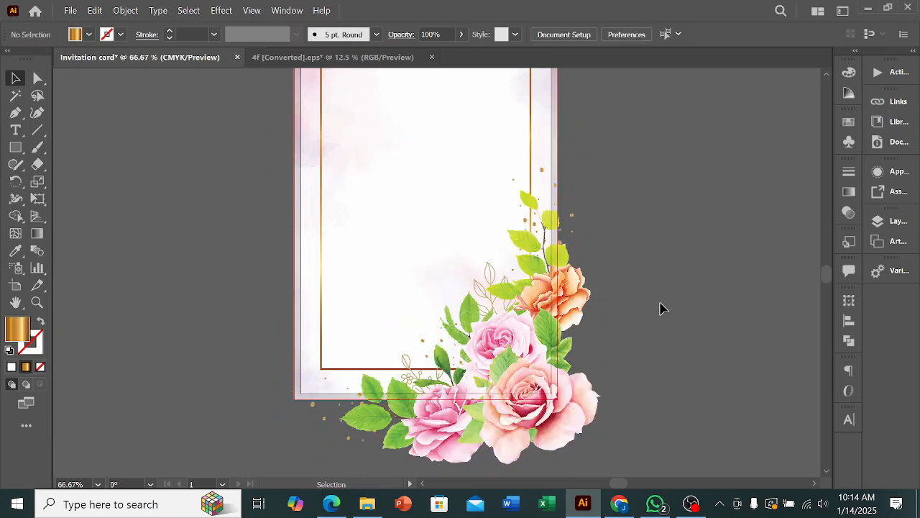
- Move the floral group slightly up over the card's lower-right corner, deselect it, and check its placement against the whole card
drag(570, 403, 607, 363)
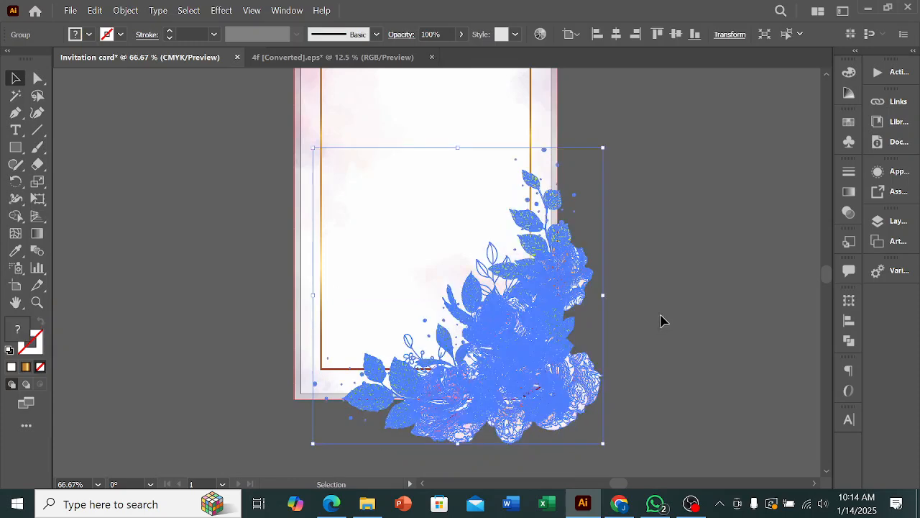
click(663, 321)
scroll(662, 329, up, 2)
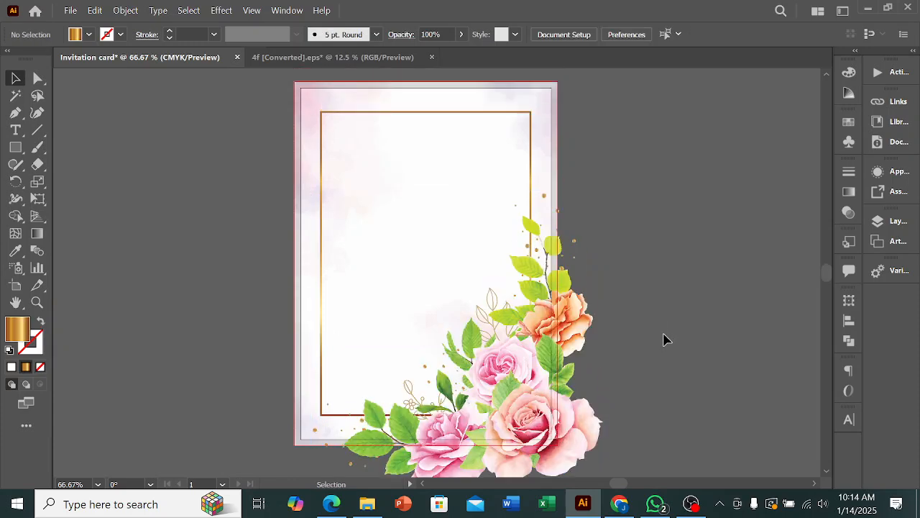
scroll(663, 331, down, 2)
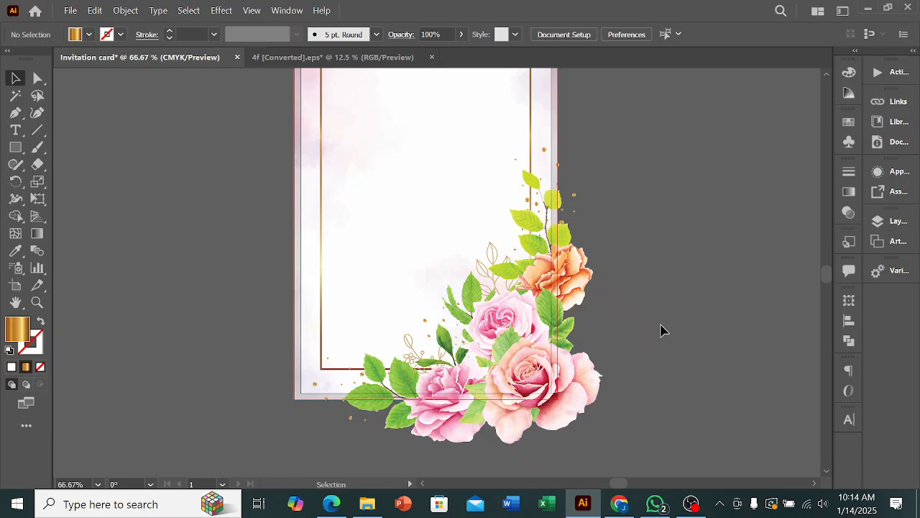
scroll(645, 268, down, 1)
scroll(640, 292, up, 1)
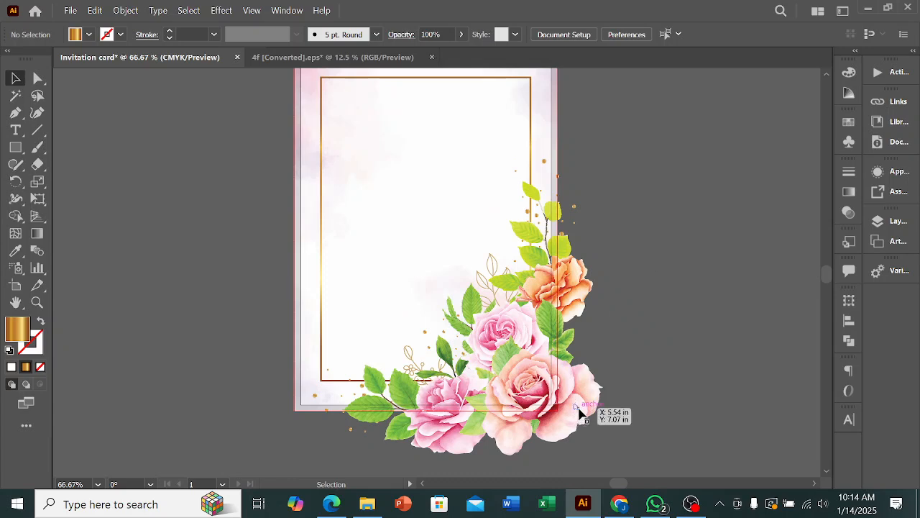
- Shrink the floral group proportionally to about 5.39 × 5.5 in, keeping its lower-right corner fixed, and deselect it
click(581, 415)
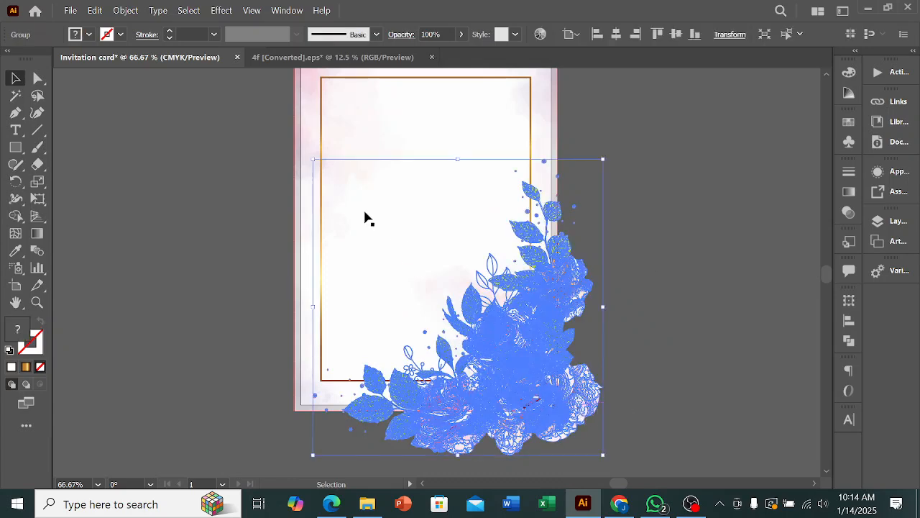
drag(315, 159, 333, 179)
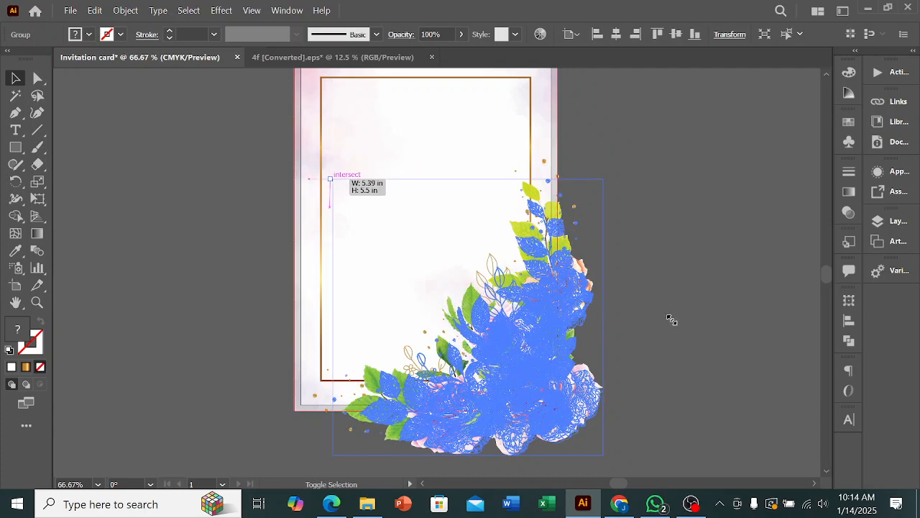
click(671, 319)
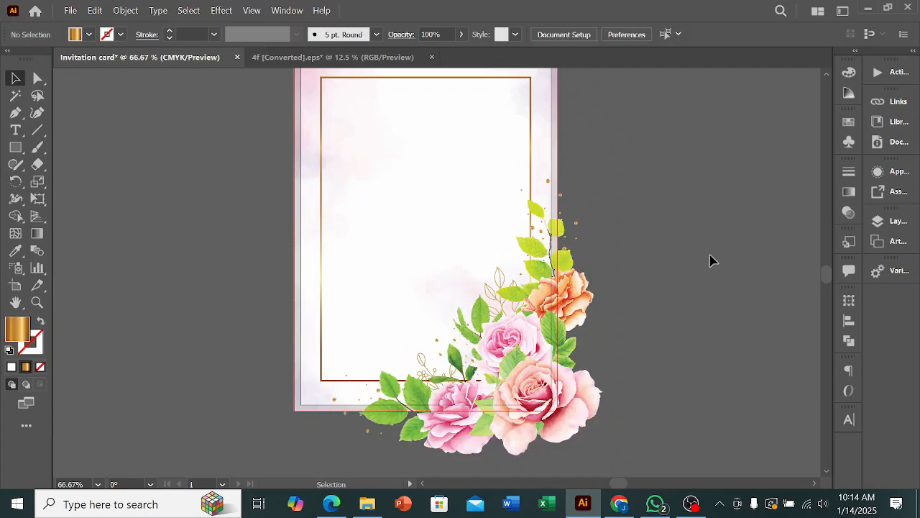
- Preview the card in Trim View to check how the flowers are cropped at the edges
click(248, 12)
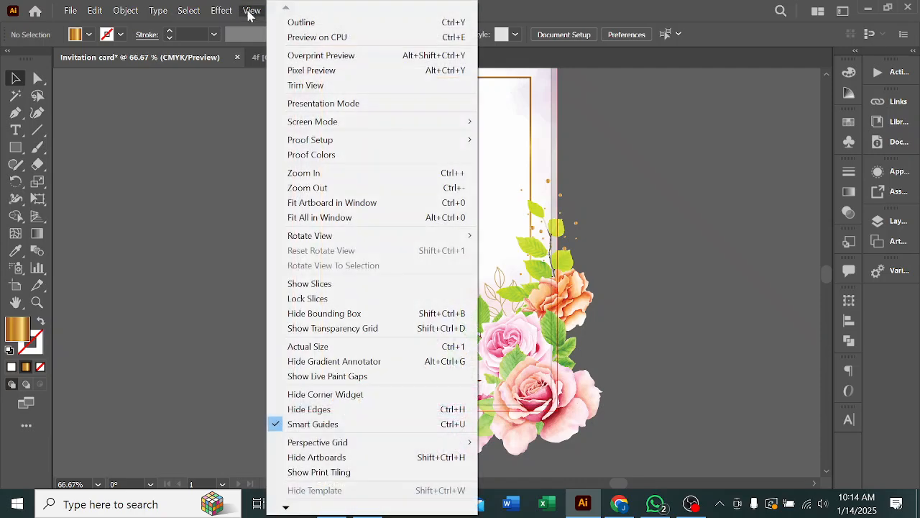
click(330, 86)
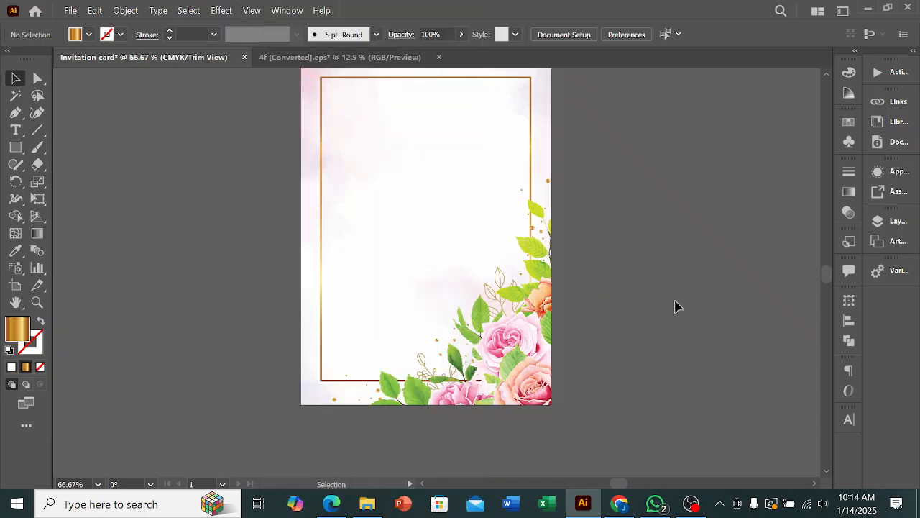
scroll(679, 322, up, 1)
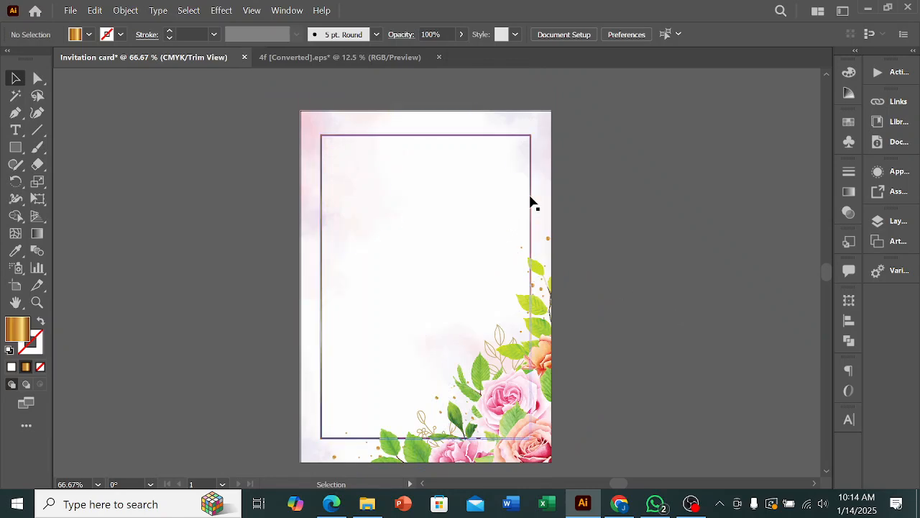
click(532, 204)
click(575, 205)
click(530, 202)
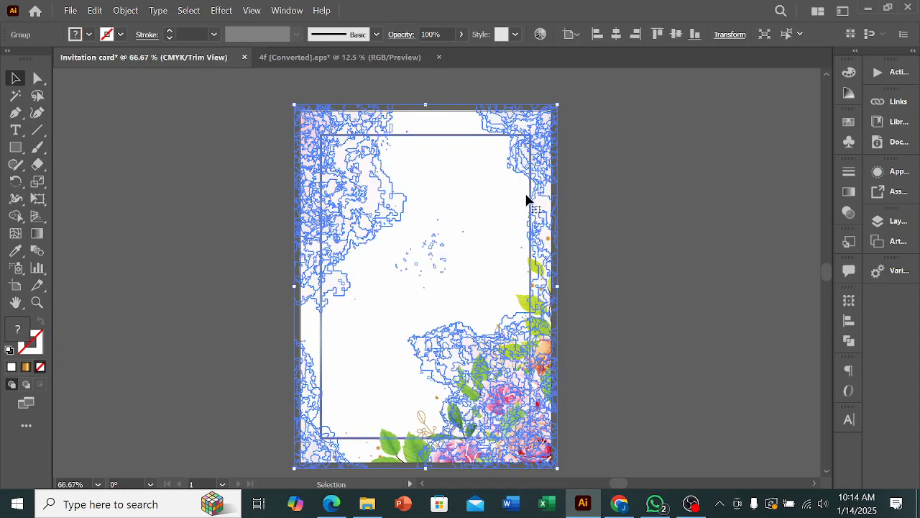
double_click(529, 197)
click(531, 198)
key(ctrl)
click(577, 213)
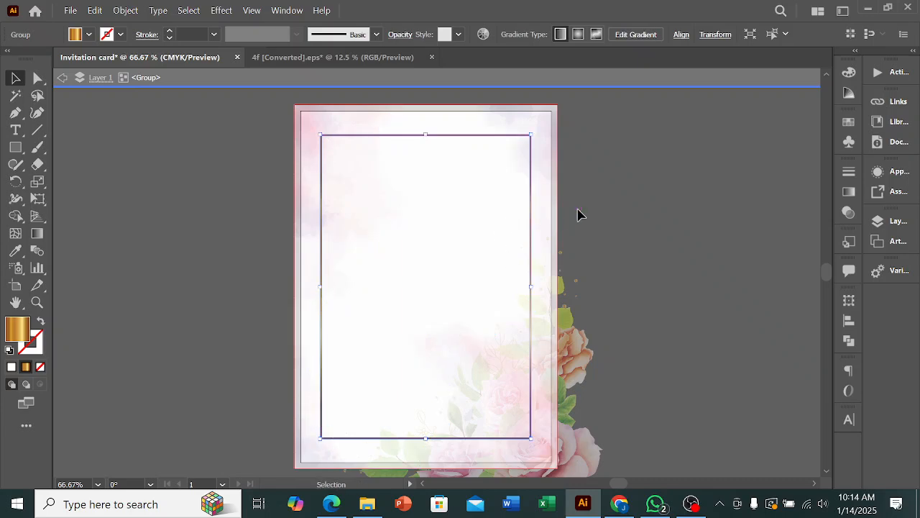
double_click(581, 214)
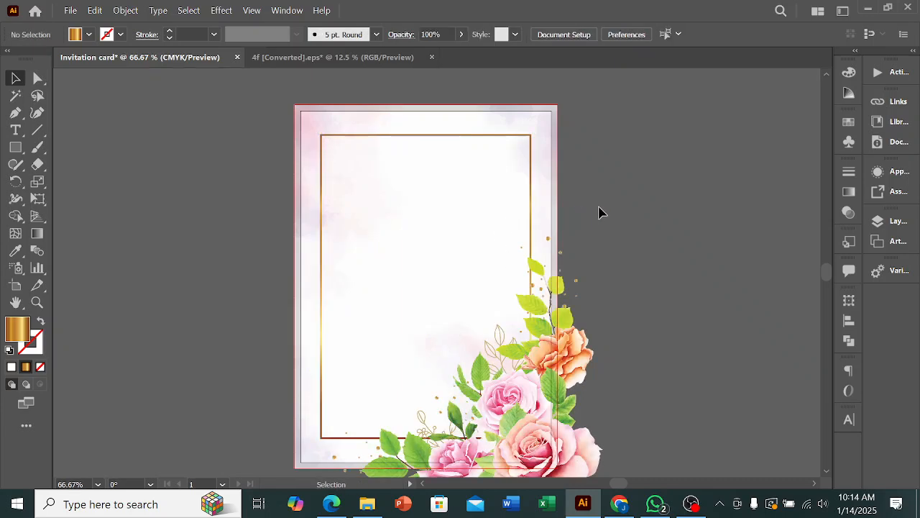
- Reduce the floral group proportionally to about 4.98 × 5.09 in from its upper-left corner and deselect it
scroll(611, 207, down, 1)
scroll(612, 213, down, 3)
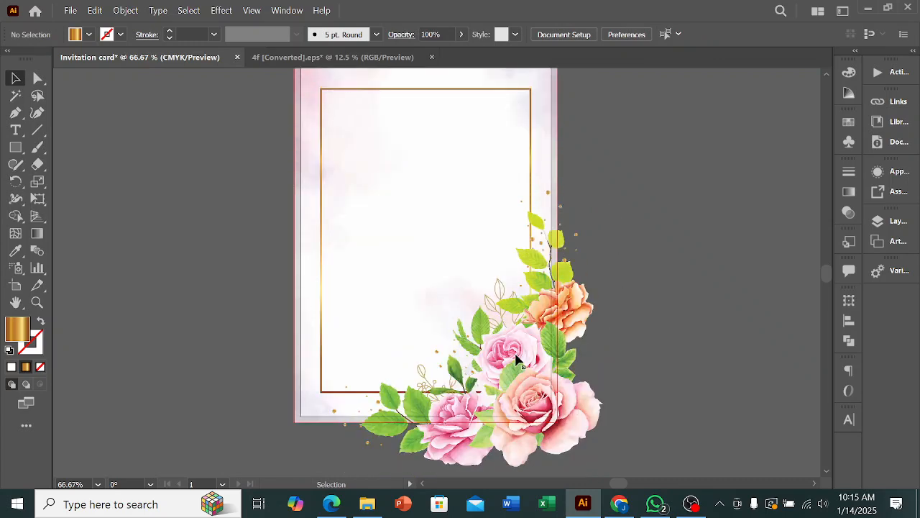
click(518, 360)
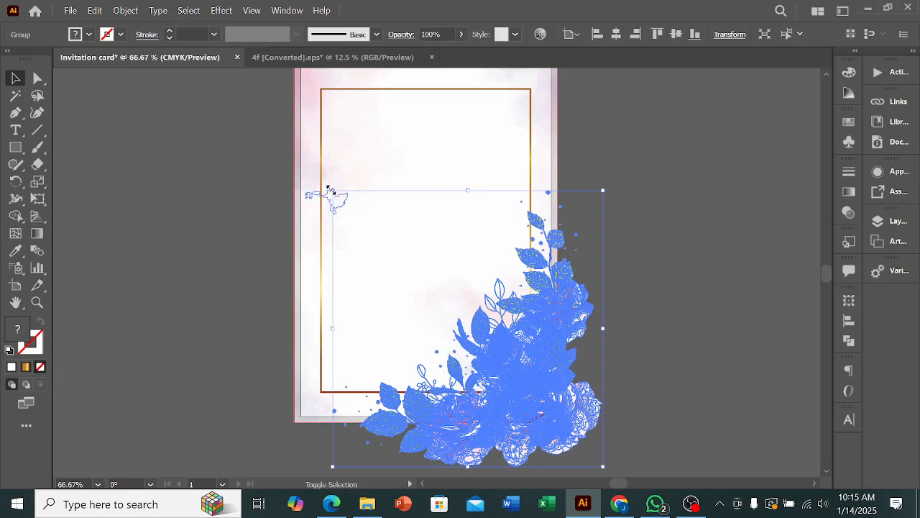
mouse_move(340, 200)
mouse_down()
mouse_move(335, 194)
mouse_move(353, 210)
mouse_up()
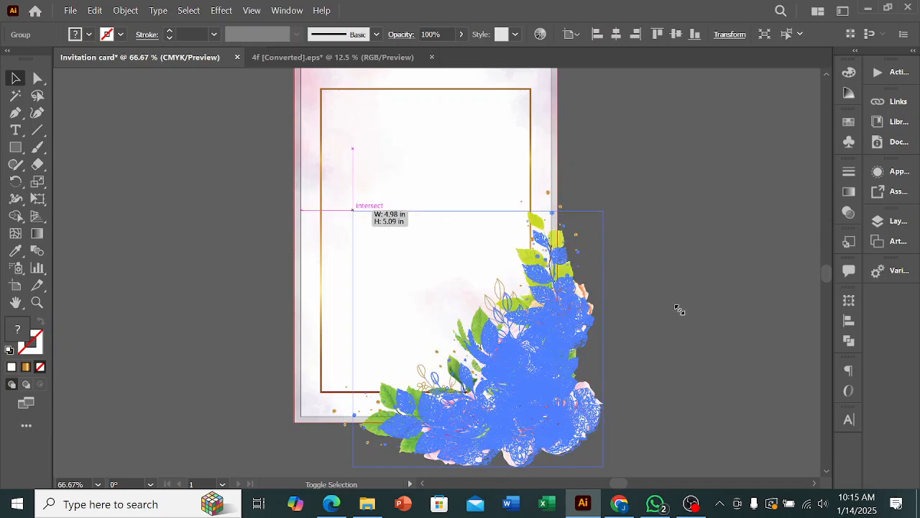
click(680, 311)
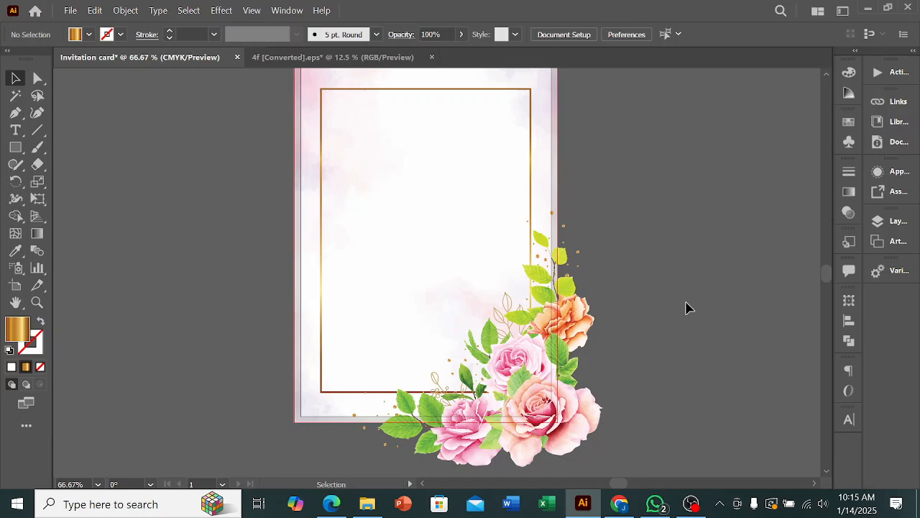
- Switch the document to Trim View and check the resized flowers in the card's lower-right corner
click(259, 12)
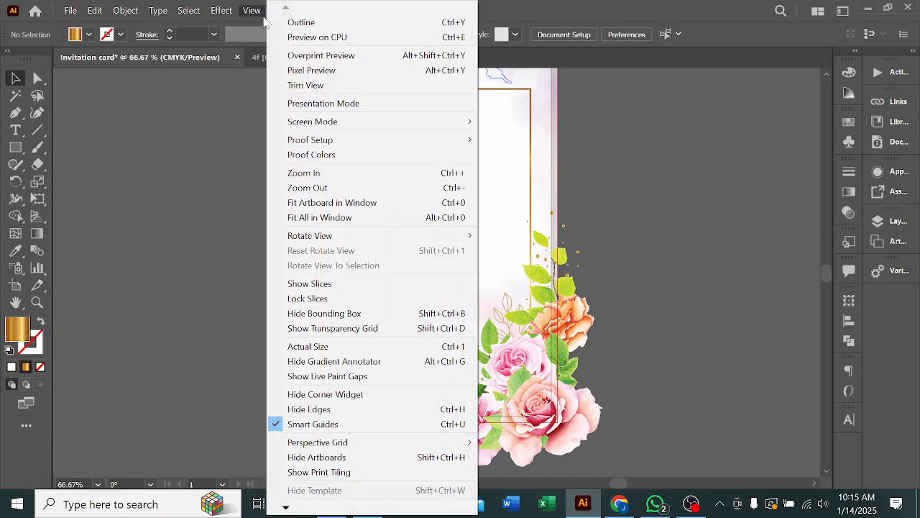
click(318, 85)
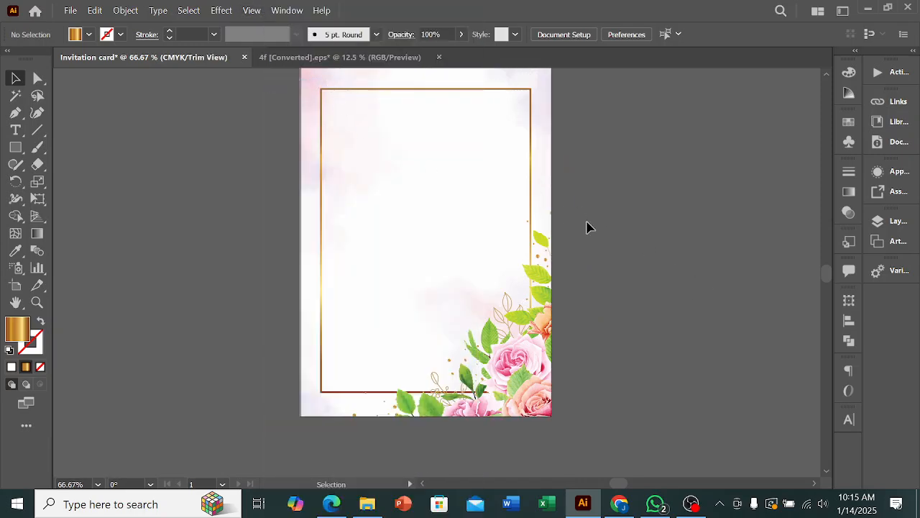
scroll(674, 213, up, 2)
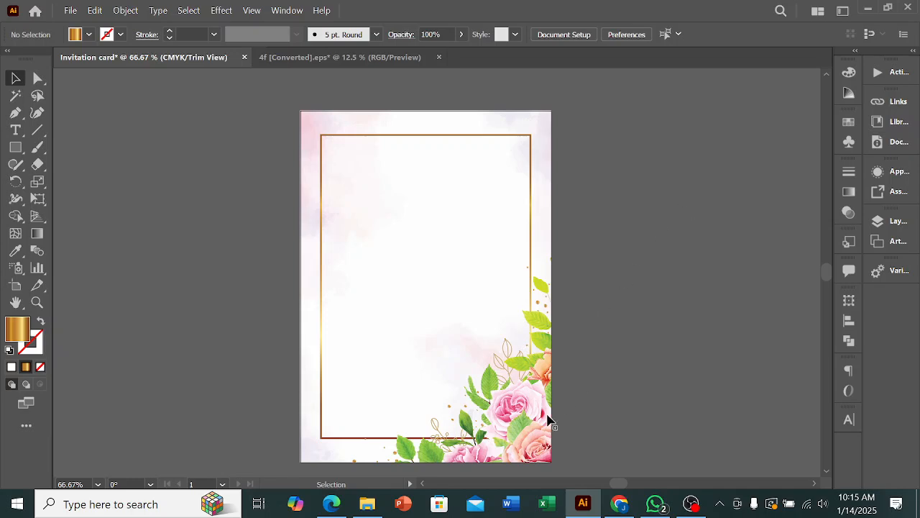
click(524, 422)
click(676, 376)
scroll(658, 364, down, 2)
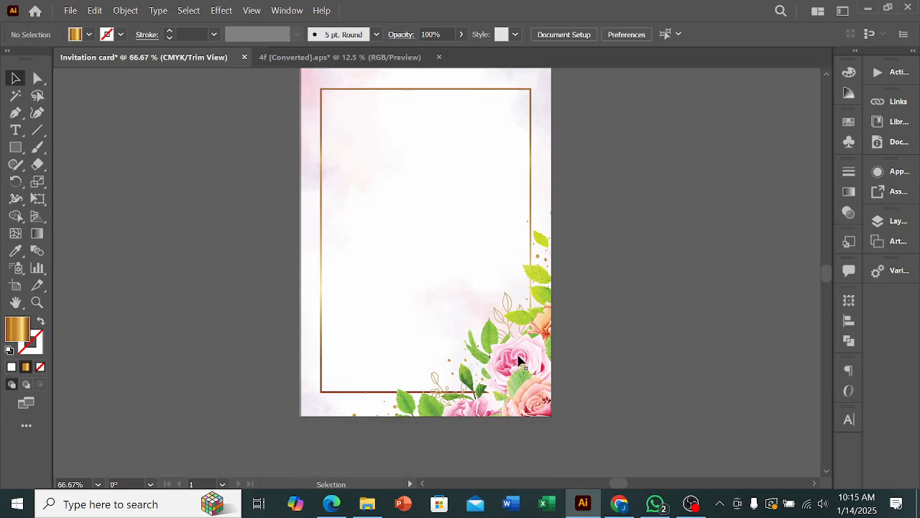
- Duplicate the floral group toward the card's upper-left corner, about 3.13 in left and 4.03 in up, and deselect the copy
click(521, 359)
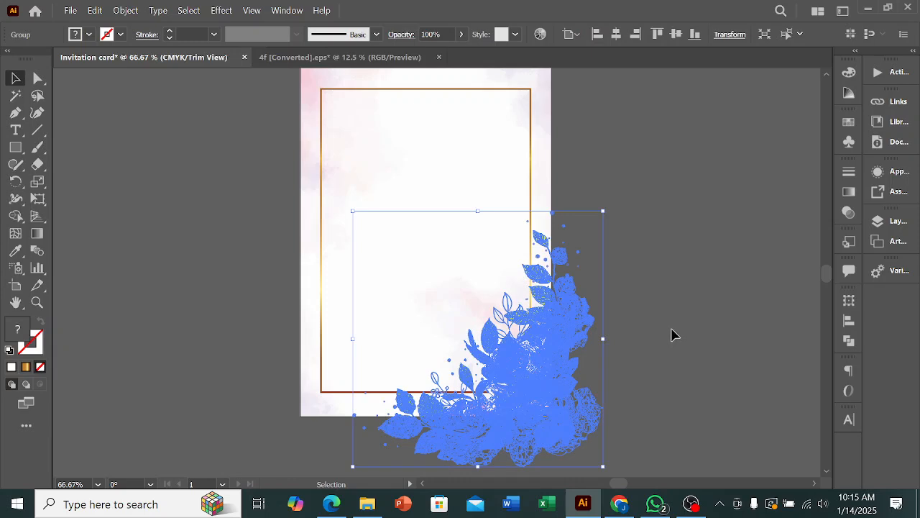
drag(519, 335, 376, 156)
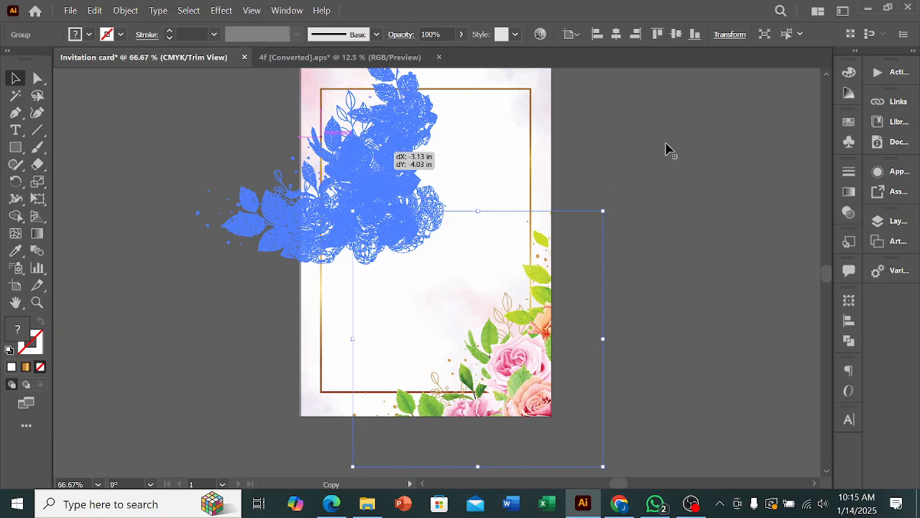
scroll(666, 150, up, 3)
click(620, 164)
scroll(575, 187, up, 1)
scroll(350, 253, down, 2)
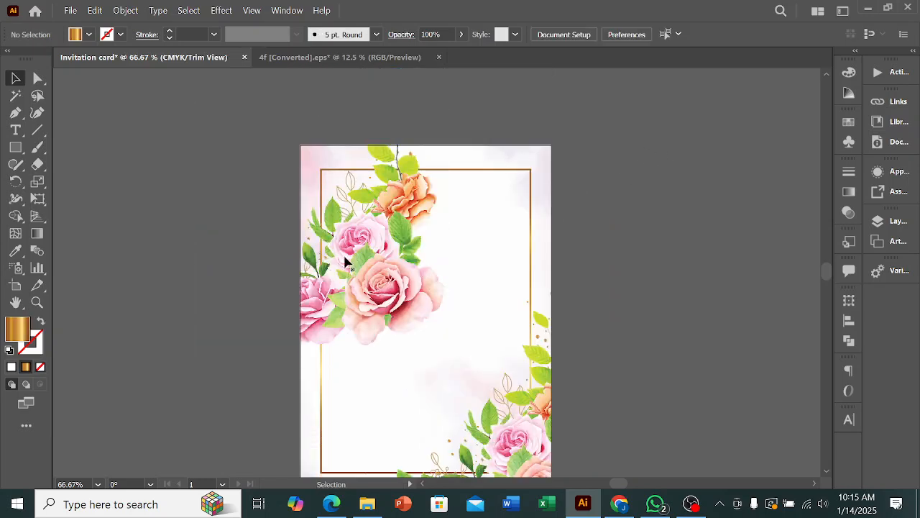
- Rotate the copied floral group 180° so its roses face the card's upper-left corner, and deselect it
click(384, 294)
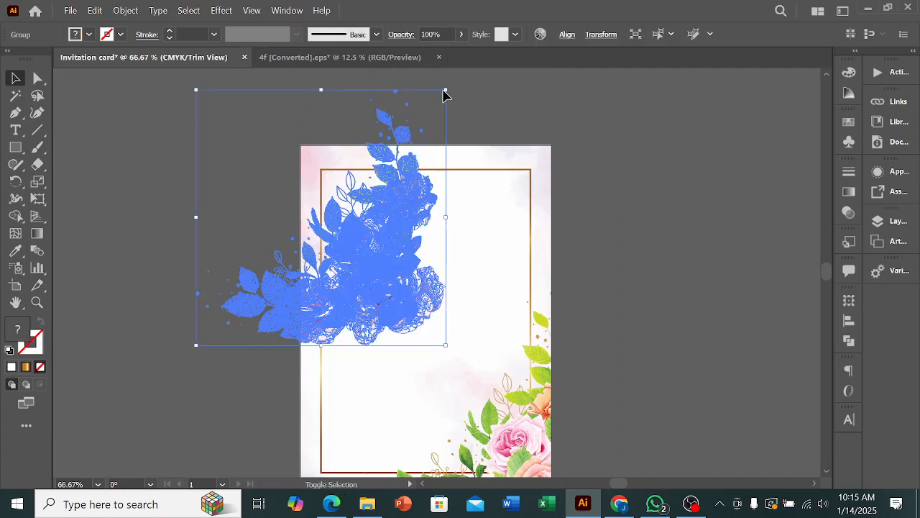
drag(451, 84, 190, 229)
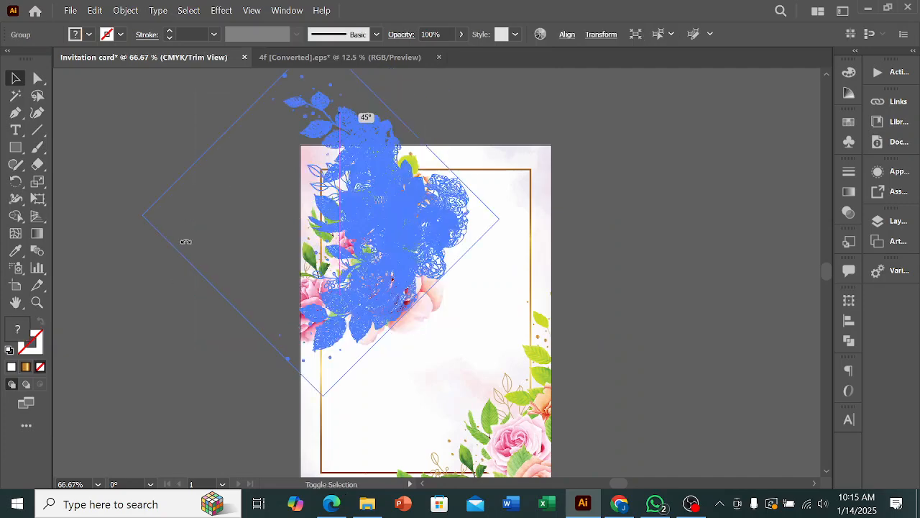
drag(298, 354, 403, 360)
drag(334, 387, 232, 323)
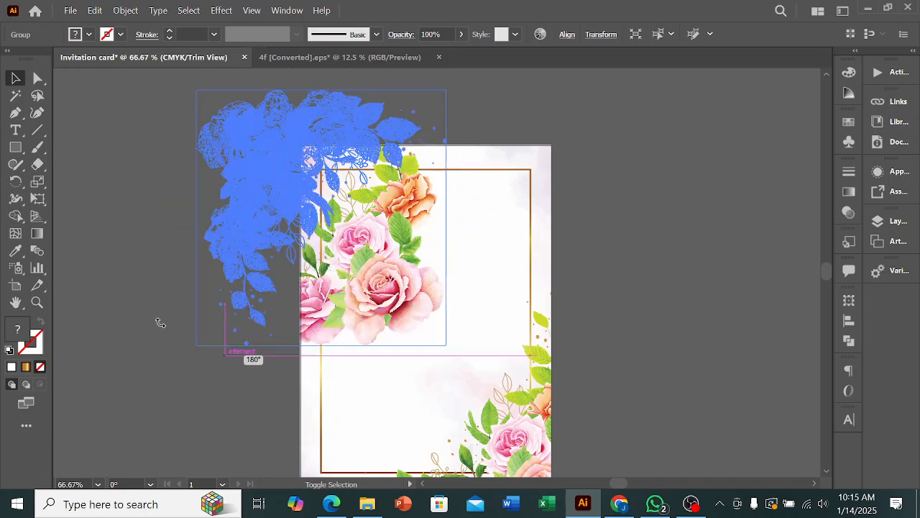
drag(143, 263, 141, 261)
click(97, 163)
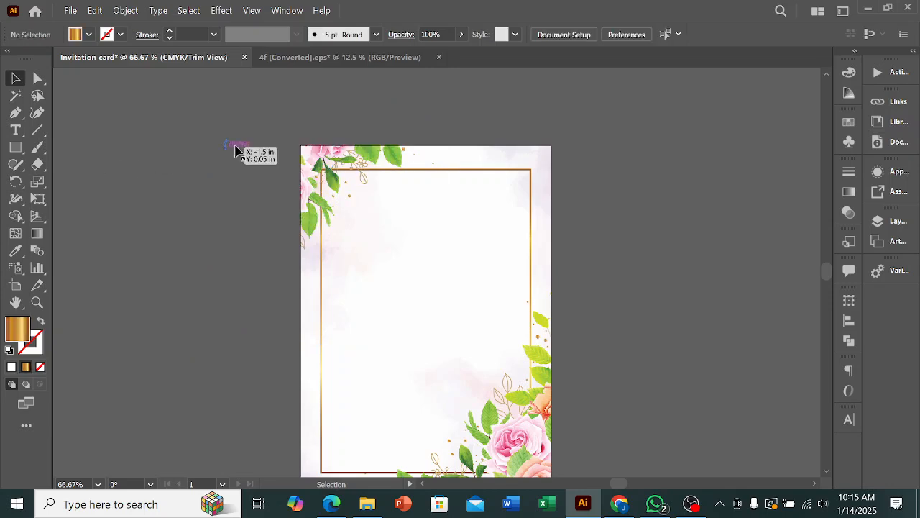
- Move the rotated floral copy about 0.52 in right and 0.16 in down onto the card's upper-left corner and deselect it
drag(332, 171, 374, 187)
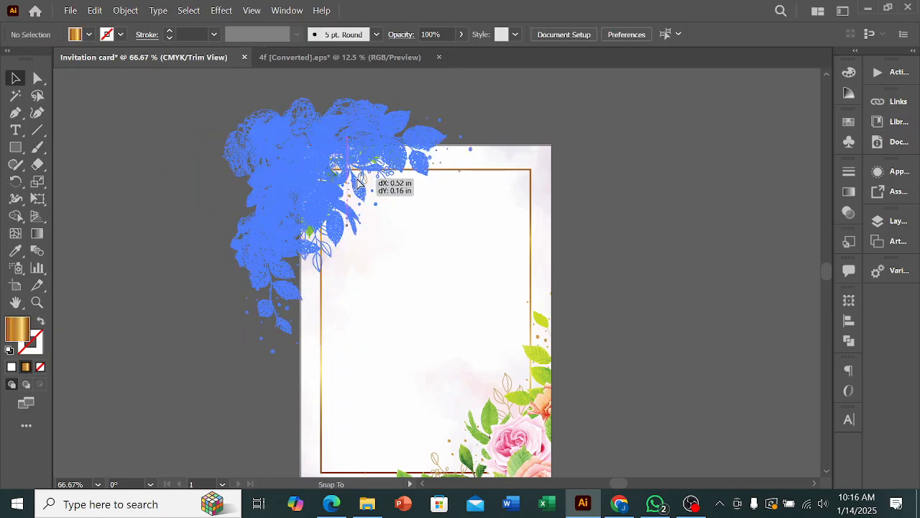
click(678, 238)
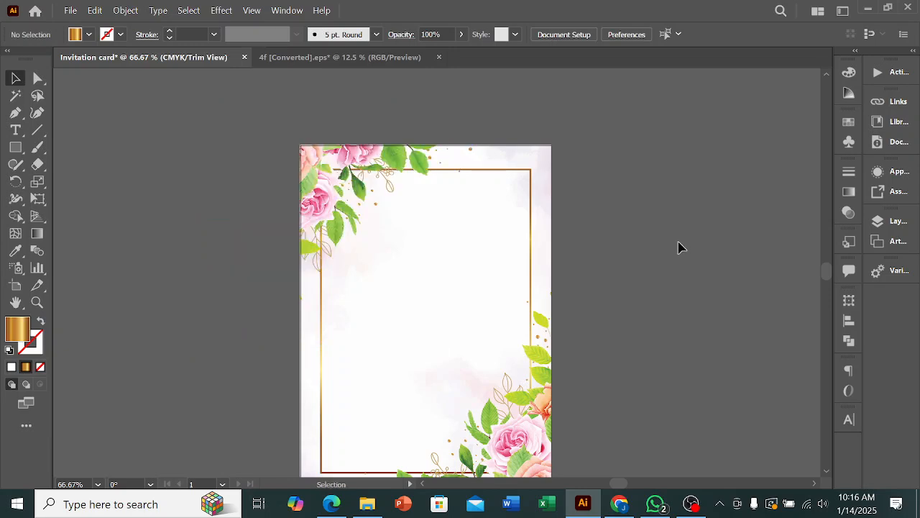
scroll(601, 234, down, 3)
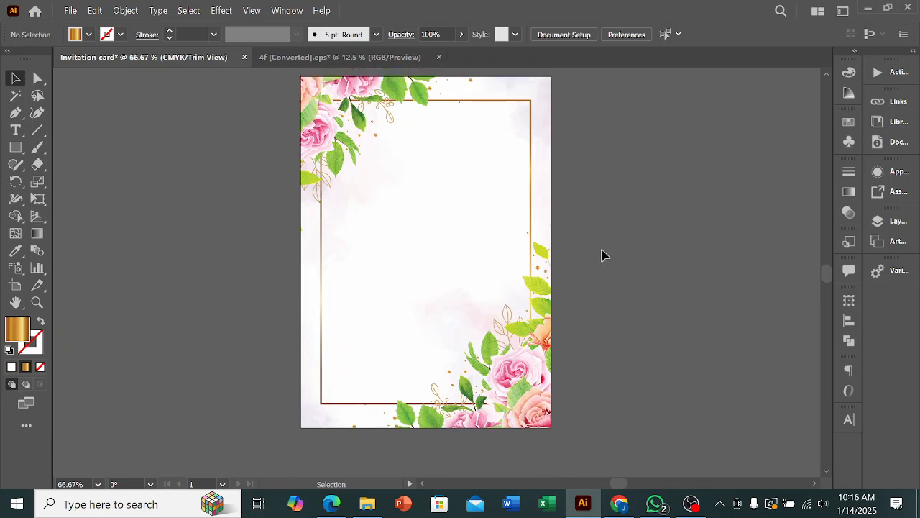
scroll(604, 258, up, 1)
click(691, 503)
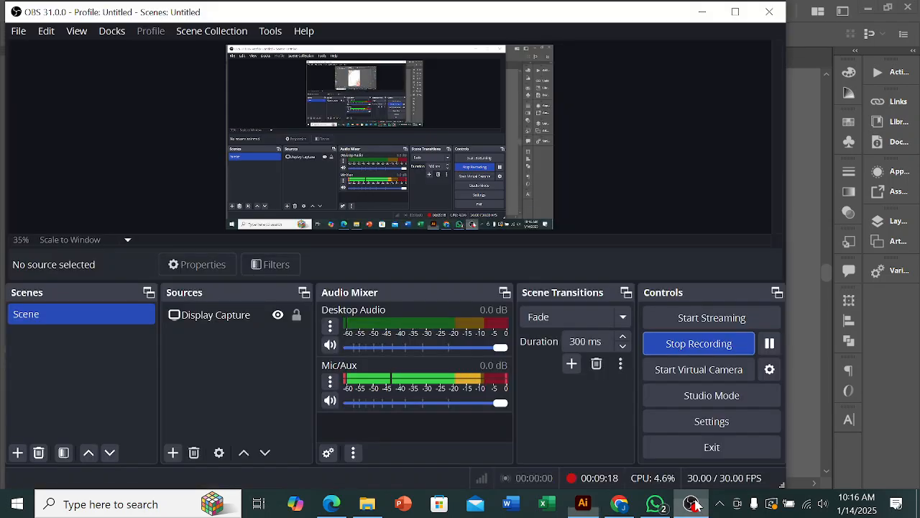
click(769, 343)
click(769, 343)
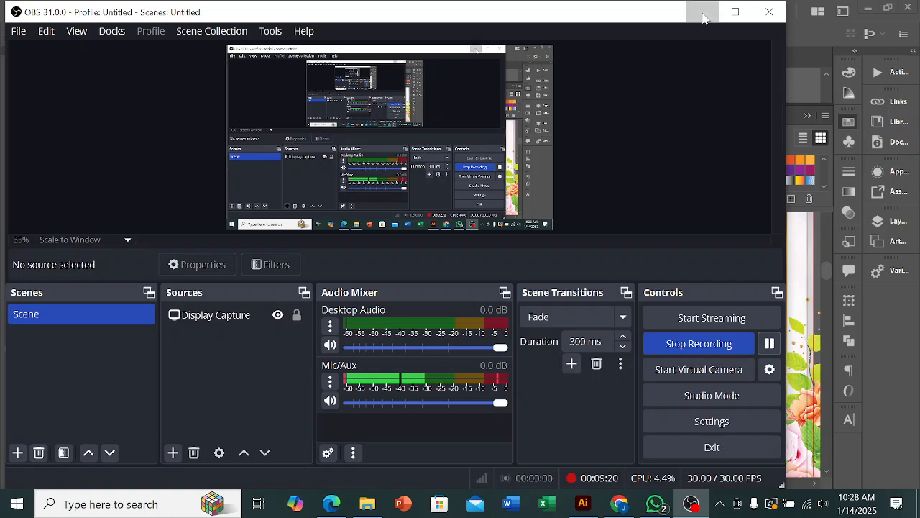
click(702, 15)
- Select all the invitation text beside the card, align the text blocks by their horizontal centers, and deselect them
key(ctrl+plus)
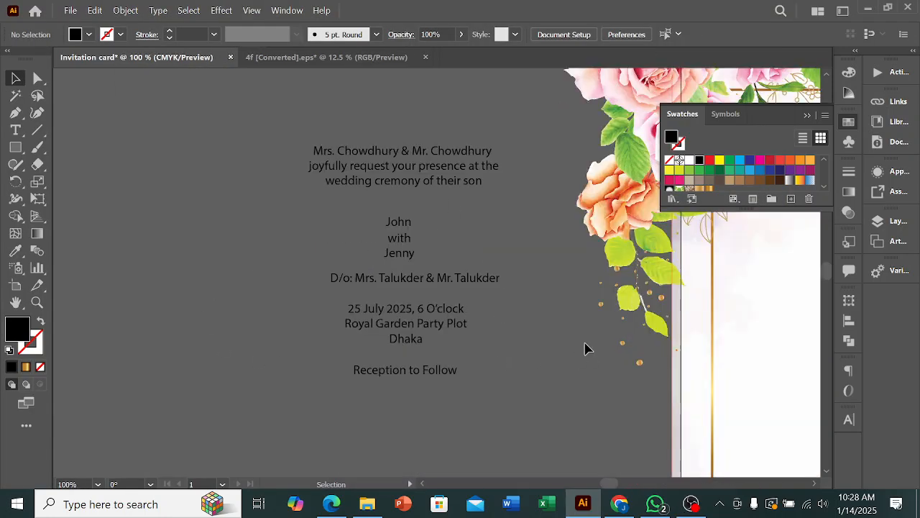
scroll(474, 381, right, 3)
key(ctrl+a)
key(ctrl+minus)
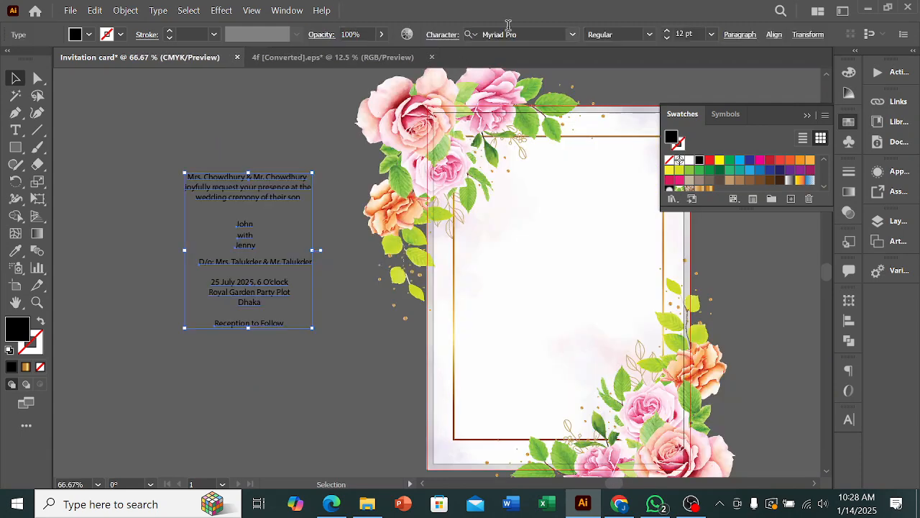
click(774, 36)
click(648, 75)
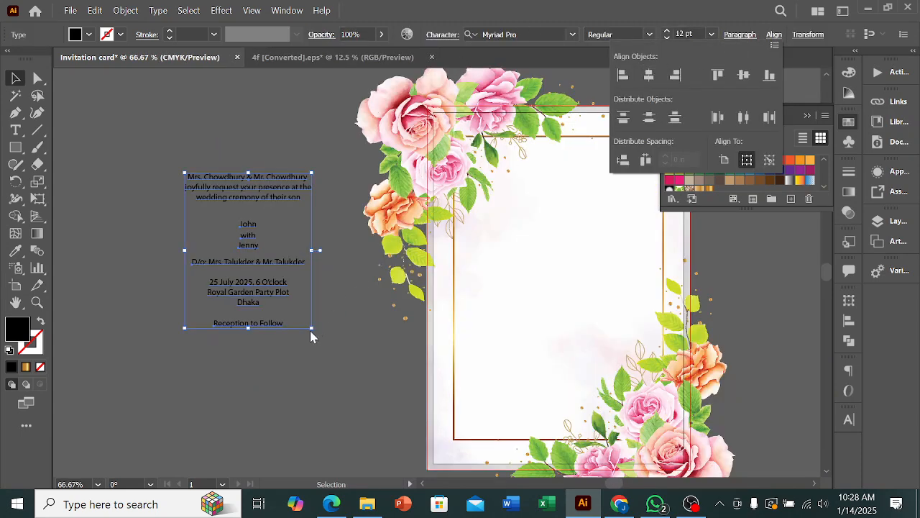
click(307, 377)
- Set centered paragraph alignment for the line naming the bride's parents and for the "Reception to Follow" line
click(252, 262)
click(528, 35)
click(286, 353)
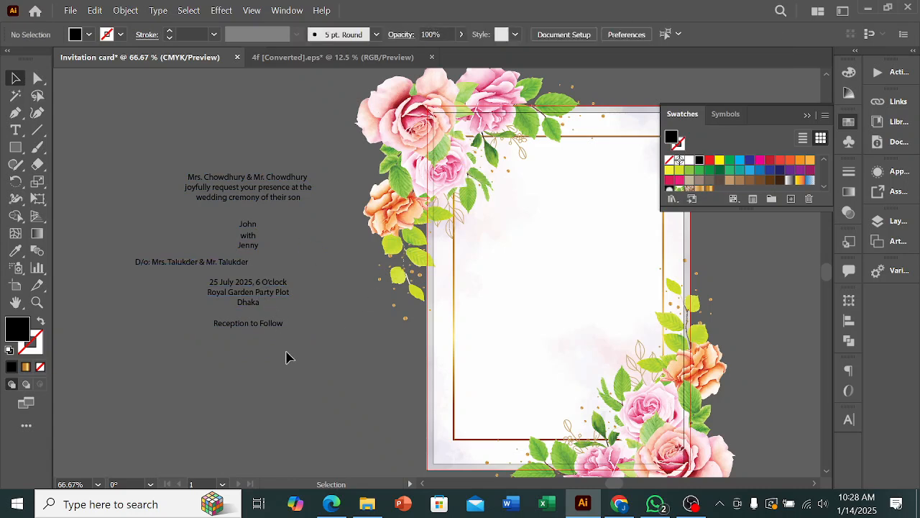
click(278, 324)
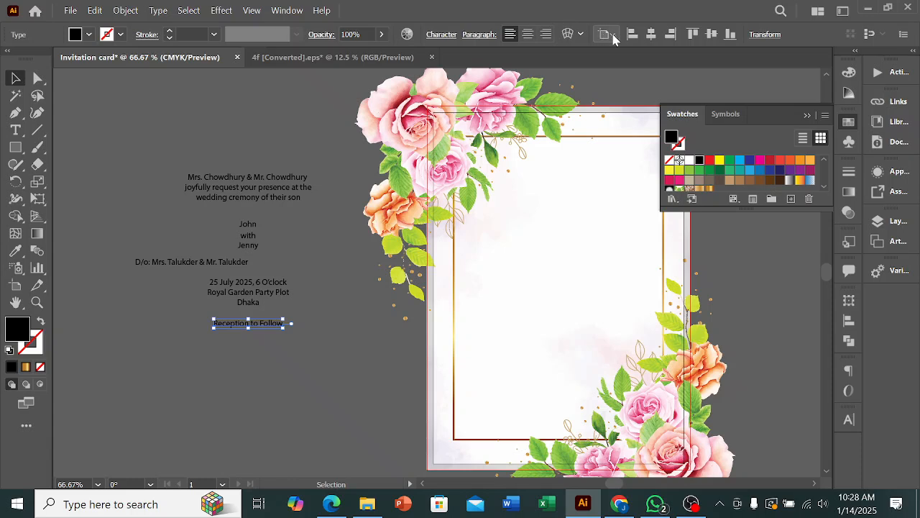
click(527, 34)
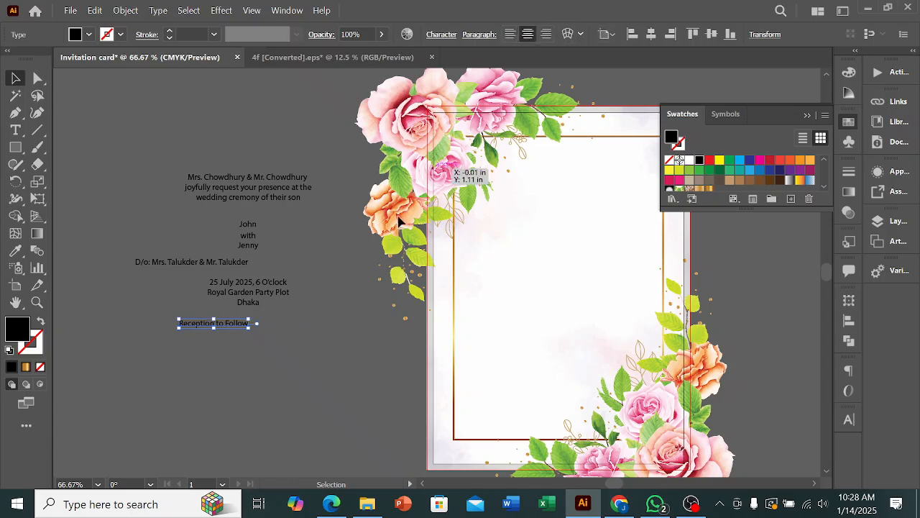
- Realign all the invitation text blocks on a common horizontal center and deselect them
drag(331, 332, 176, 148)
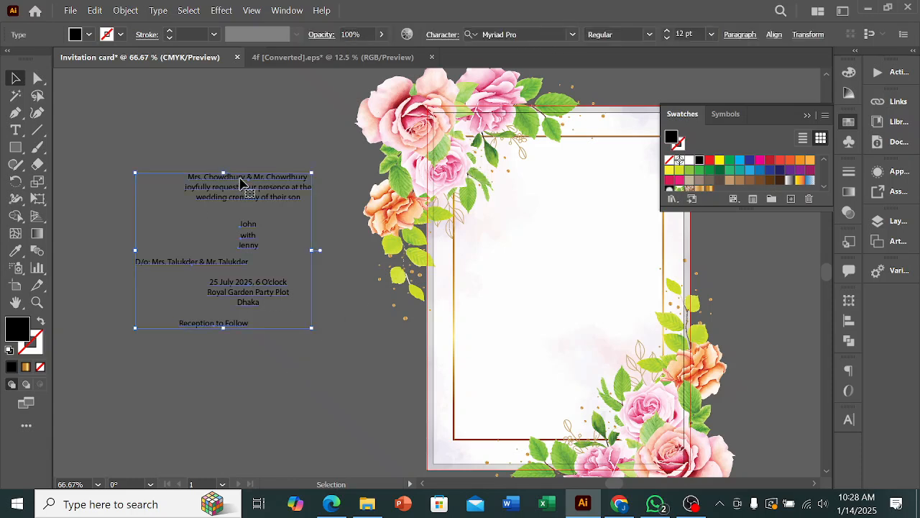
click(773, 34)
click(648, 75)
click(333, 332)
click(304, 382)
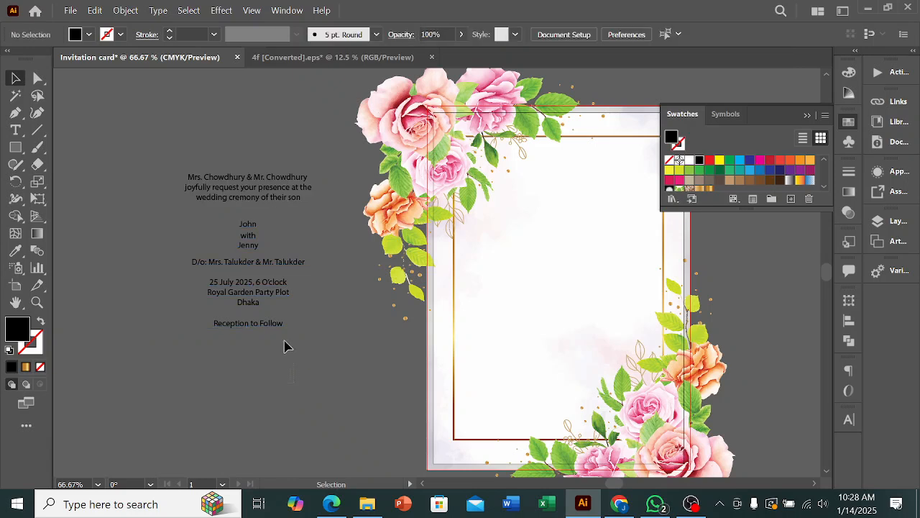
- Move all the invitation text onto the card, inside the gold frame below the upper flowers, and deselect it
click(264, 192)
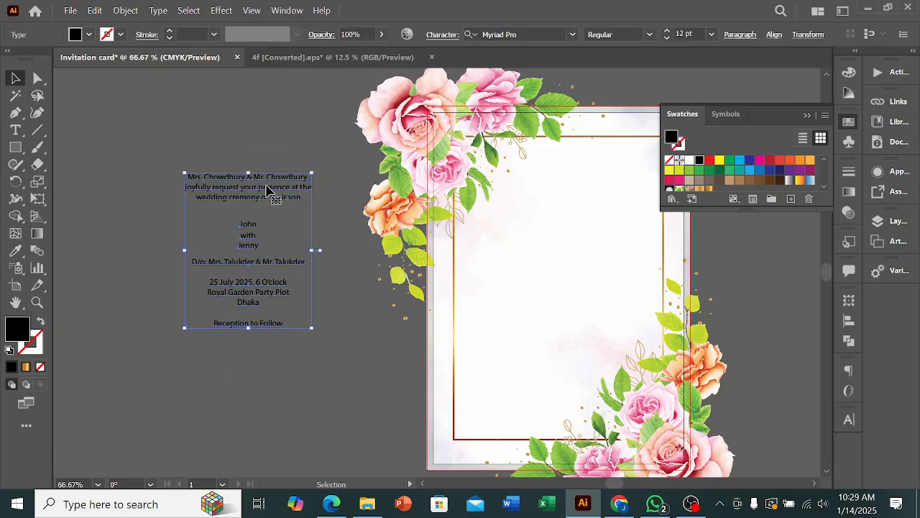
drag(267, 194, 584, 201)
click(750, 268)
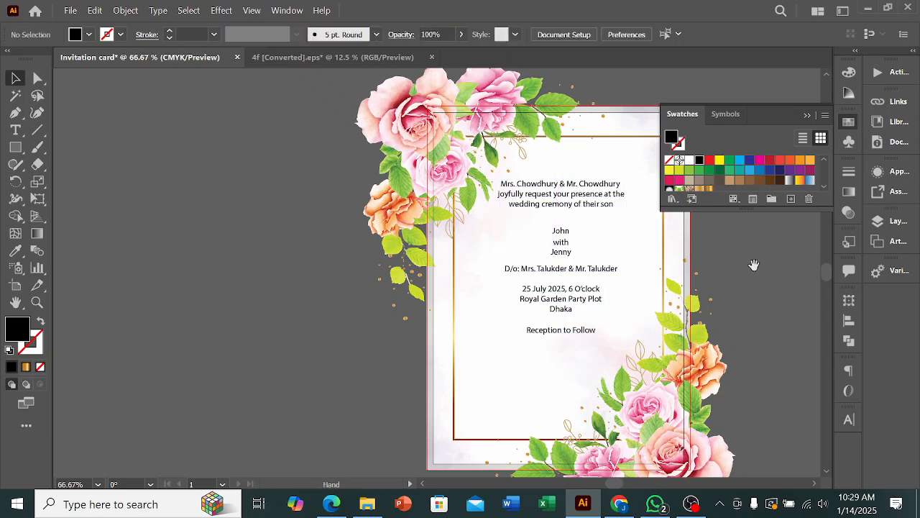
drag(750, 268, 665, 279)
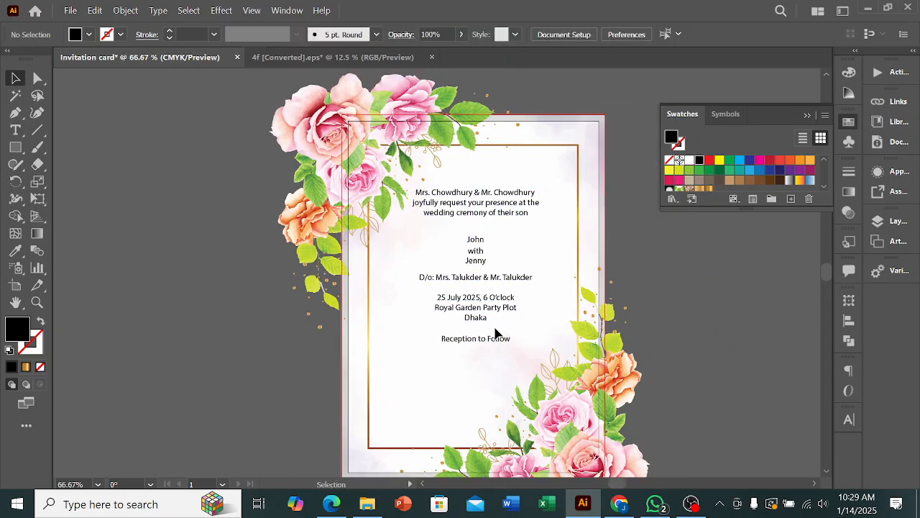
- Move the parents' line, the date and venue block, and the reception line down to open space below the couple's names
scroll(497, 329, up, 1)
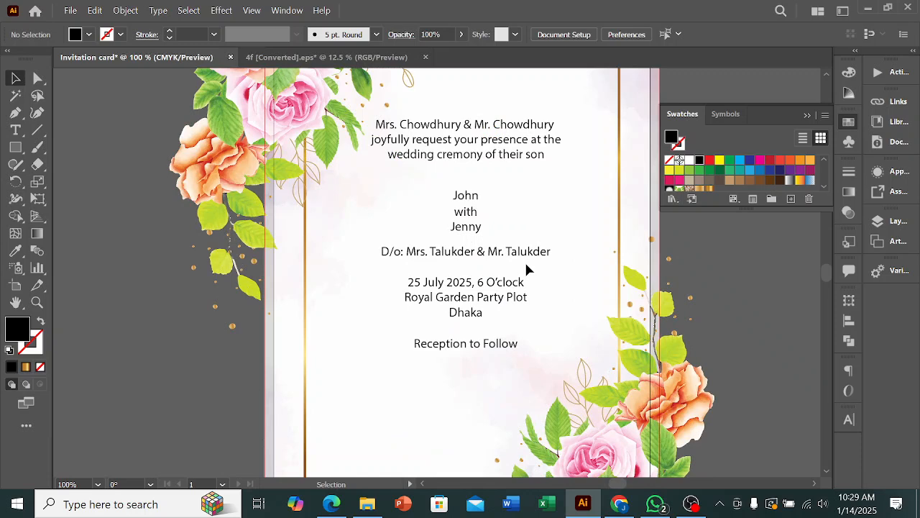
scroll(524, 259, up, 2)
scroll(532, 235, up, 1)
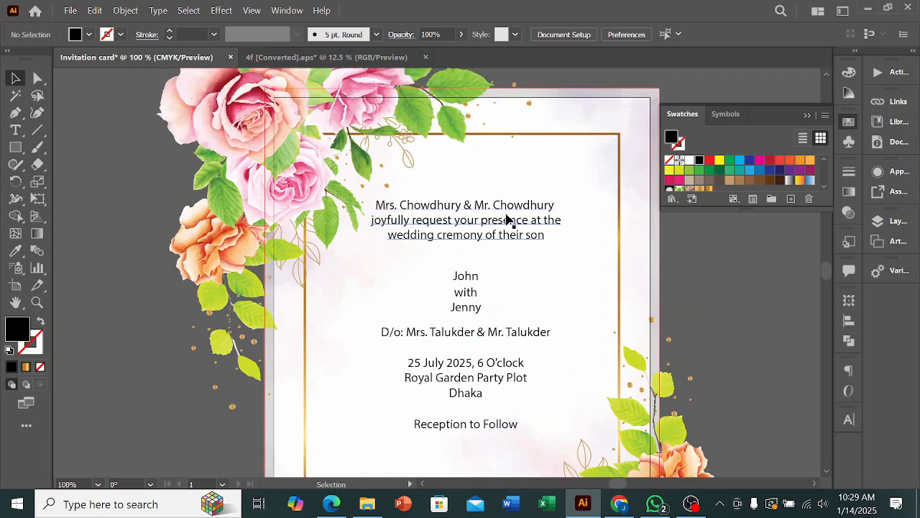
click(494, 216)
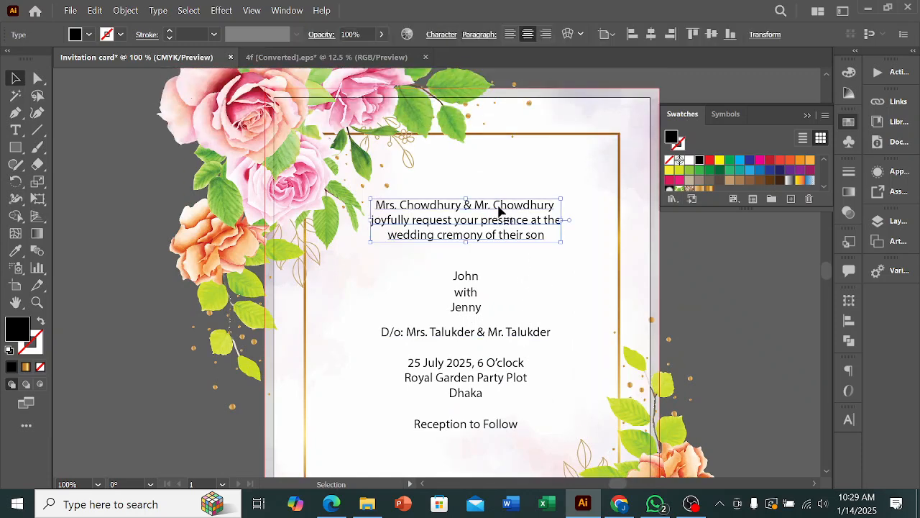
scroll(499, 211, down, 1)
click(512, 251)
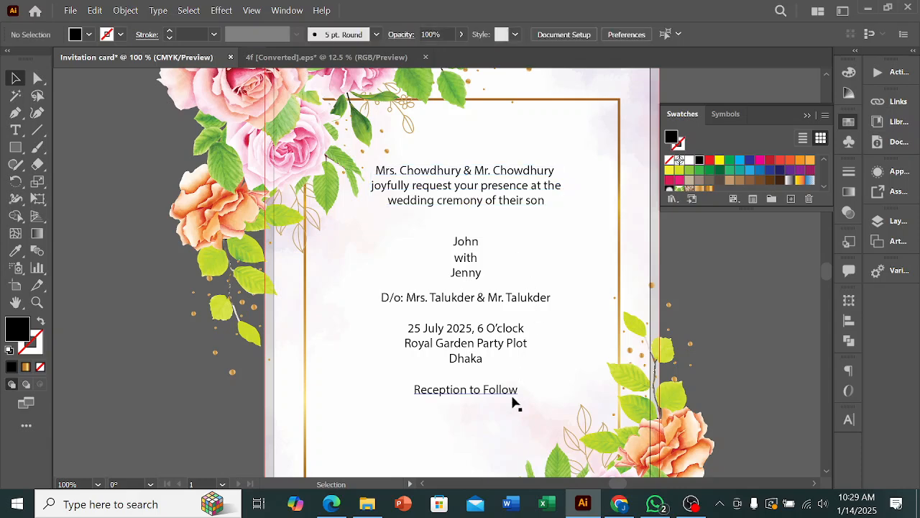
drag(464, 305, 463, 357)
click(492, 246)
- Enlarge the groom's name to roughly two and a half times its size and place it just above "with"
scroll(492, 247, up, 3)
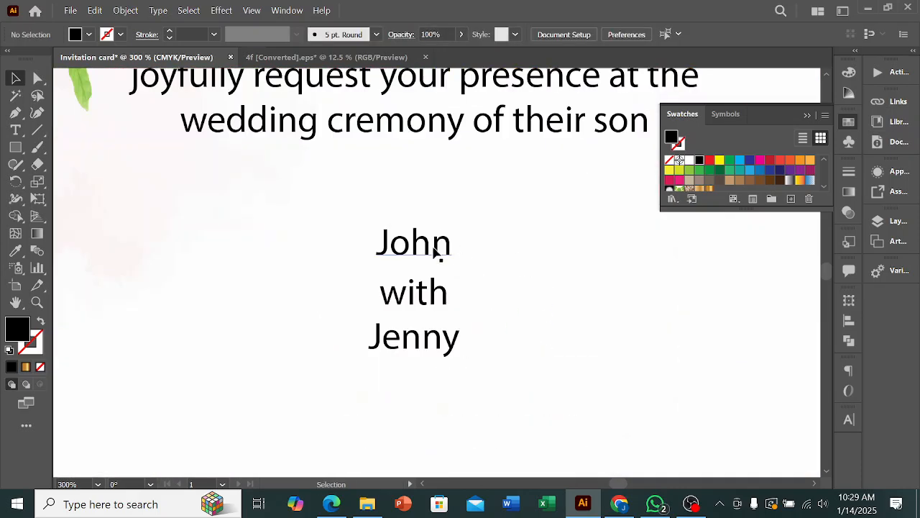
click(435, 250)
drag(420, 220, 427, 161)
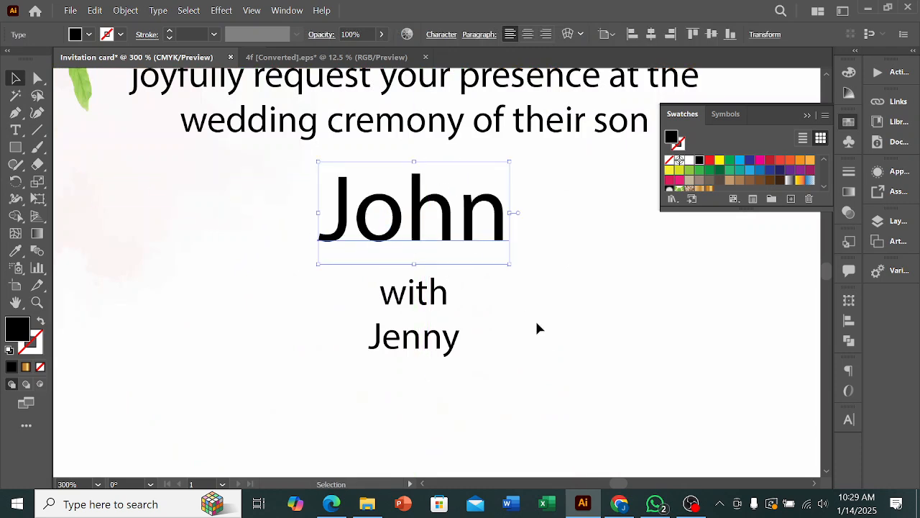
click(537, 326)
drag(450, 233, 450, 254)
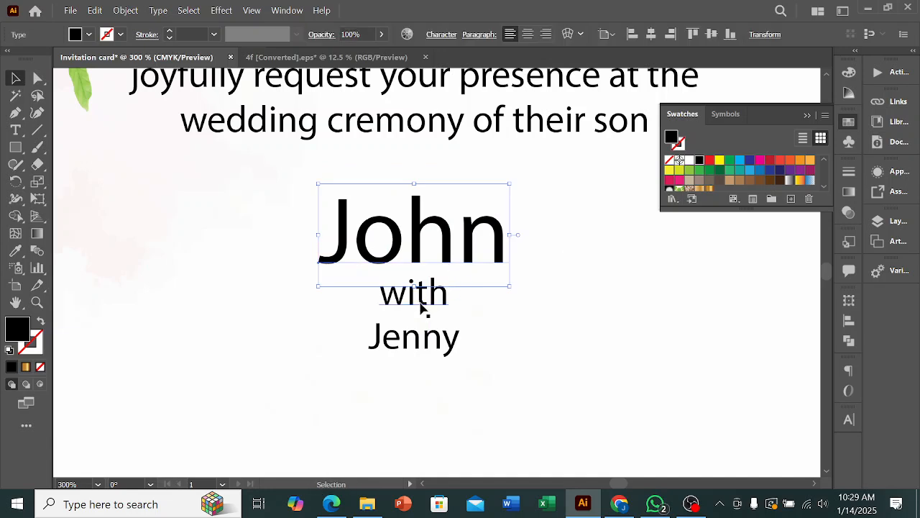
- Enlarge the bride's name to match the width of the groom's name, move it up just below "with", and deselect it
click(420, 347)
drag(415, 357, 440, 436)
drag(413, 319, 414, 309)
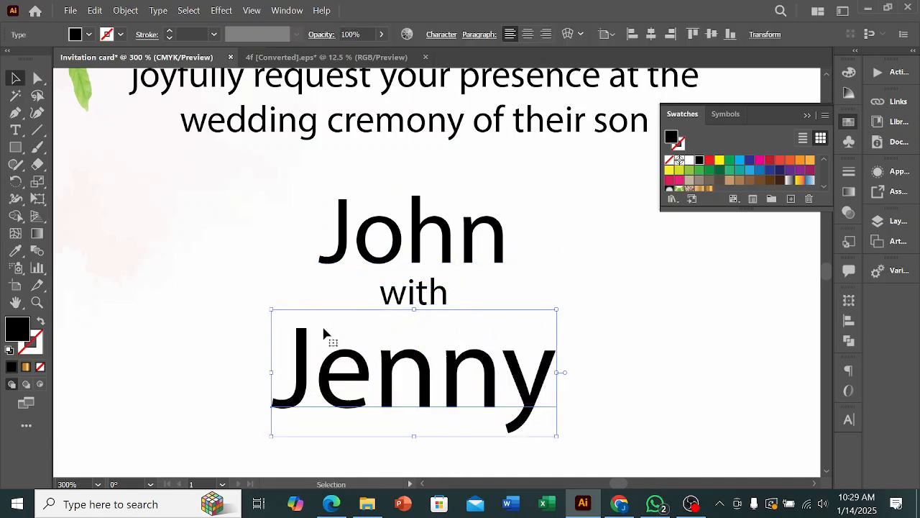
drag(271, 372, 327, 269)
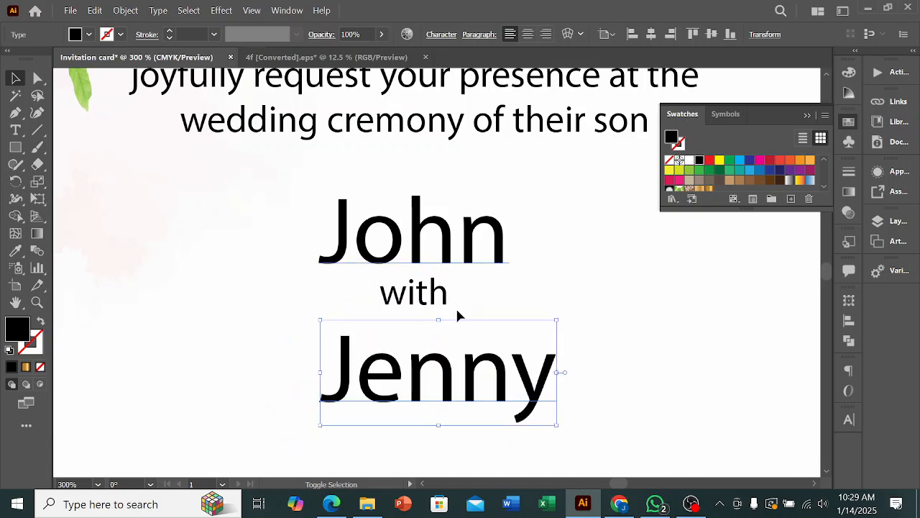
drag(560, 373, 502, 261)
drag(456, 376, 456, 336)
click(593, 312)
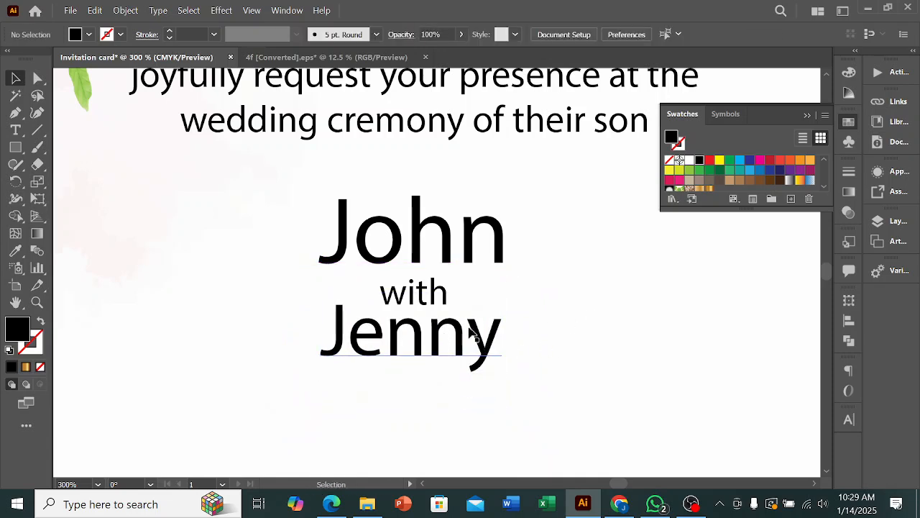
- Move the groom's name slightly down toward "with" and enlarge the bride's name slightly from its center
drag(466, 249, 466, 260)
click(580, 307)
click(497, 347)
drag(412, 374, 424, 379)
click(543, 341)
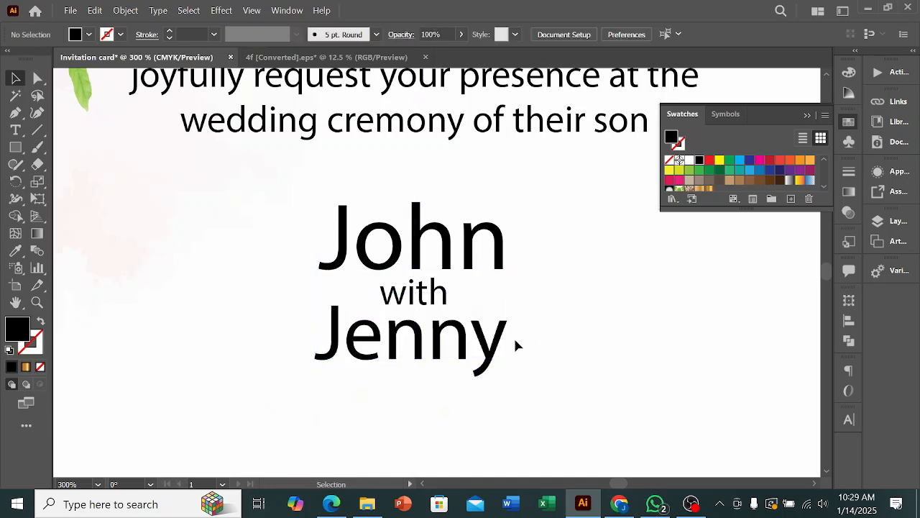
click(468, 349)
click(621, 302)
- Move the couple's names together with "with" straight down, farther from the opening paragraph, and deselect them
scroll(622, 302, down, 1)
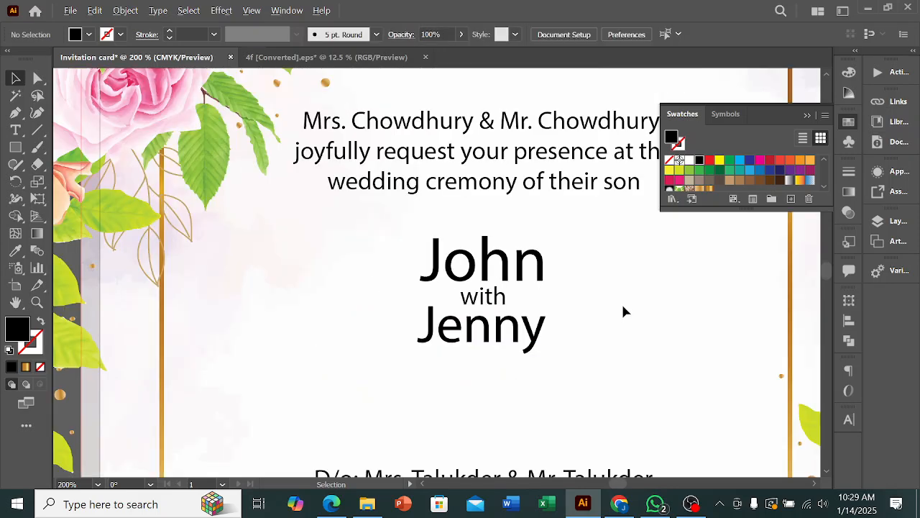
scroll(554, 332, down, 1)
scroll(562, 317, down, 1)
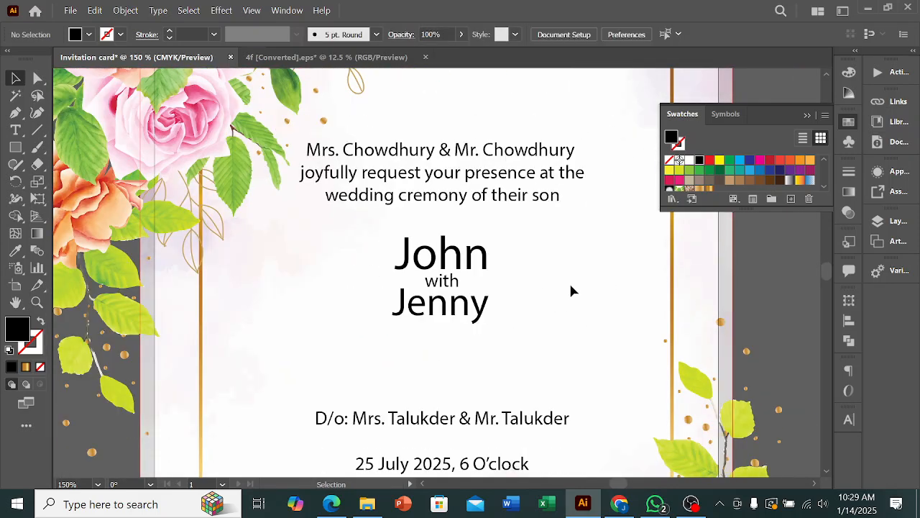
click(440, 270)
drag(442, 273, 442, 304)
click(591, 289)
scroll(586, 285, down, 2)
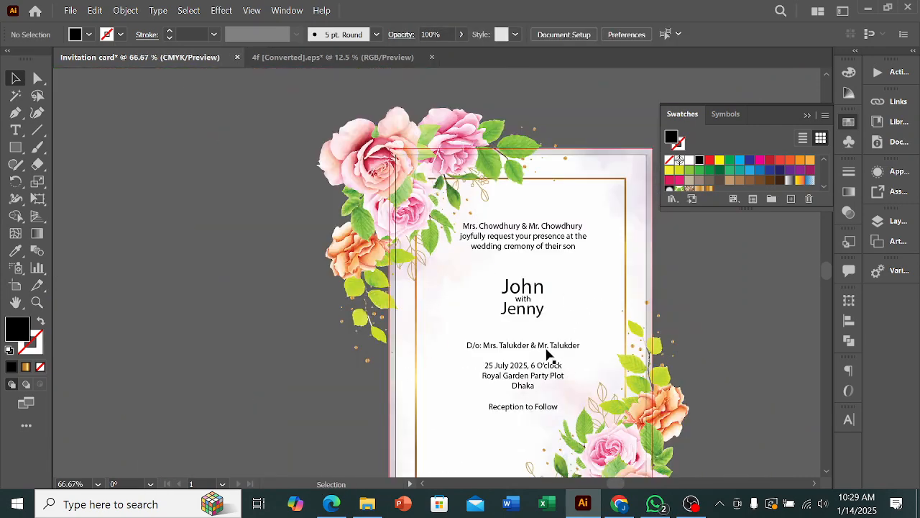
- Move the bride's parents' line up toward the names and the date and venue block up about 0.16 in
scroll(547, 353, up, 2)
click(568, 323)
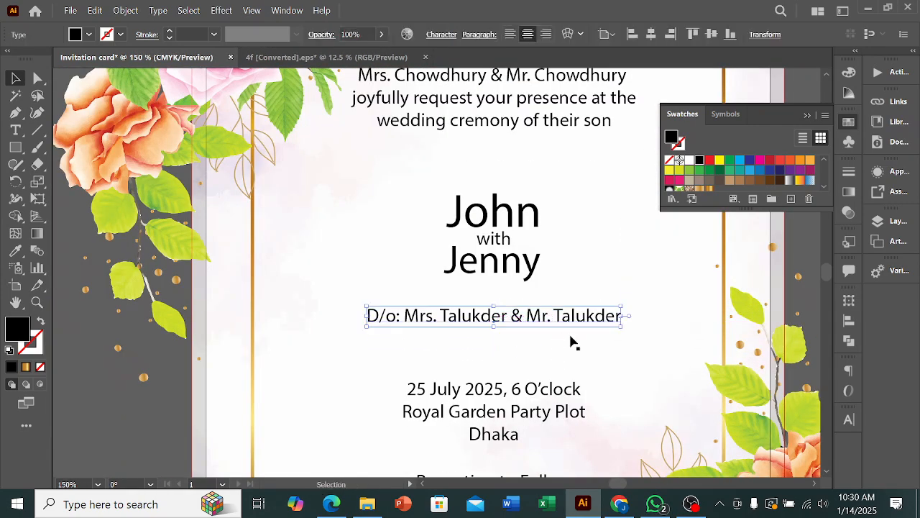
scroll(568, 339, down, 2)
click(503, 335)
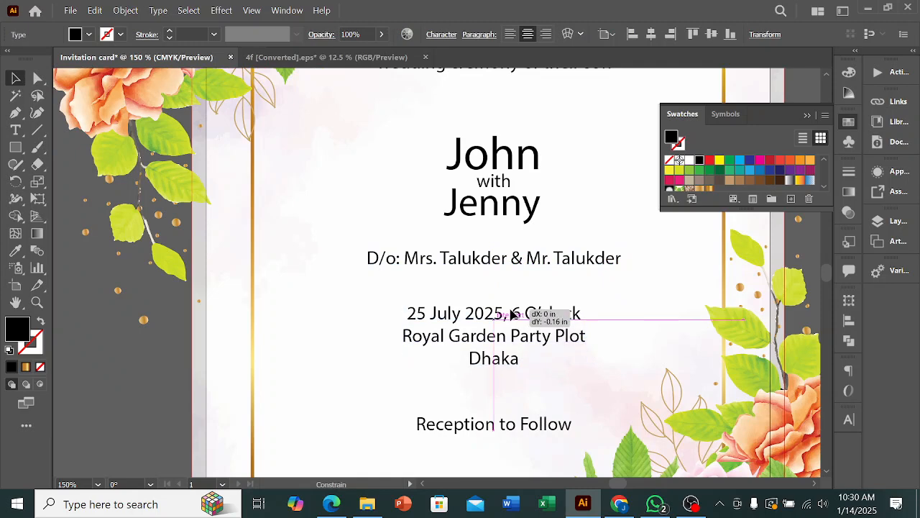
click(656, 325)
scroll(643, 325, down, 2)
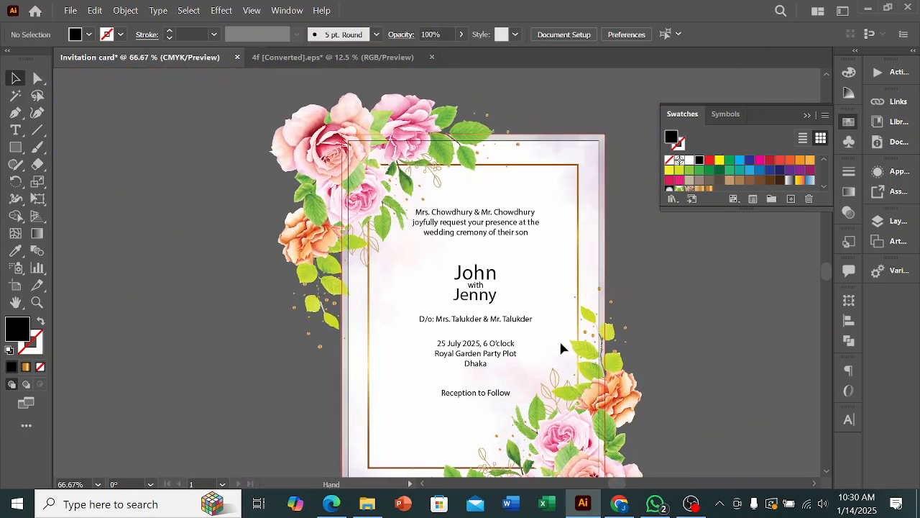
- Set the opening invitation paragraph's leading to 14 pt and deselect the paragraph
scroll(518, 226, up, 2)
click(513, 227)
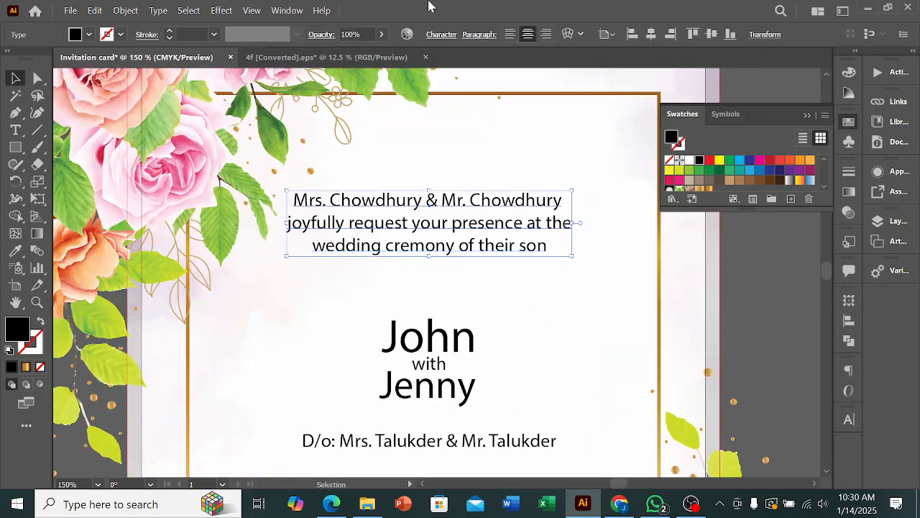
click(441, 35)
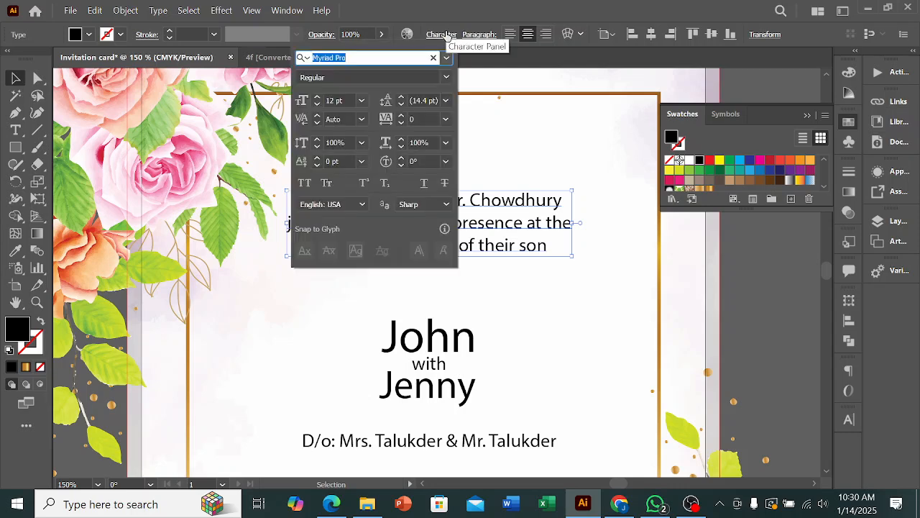
click(402, 105)
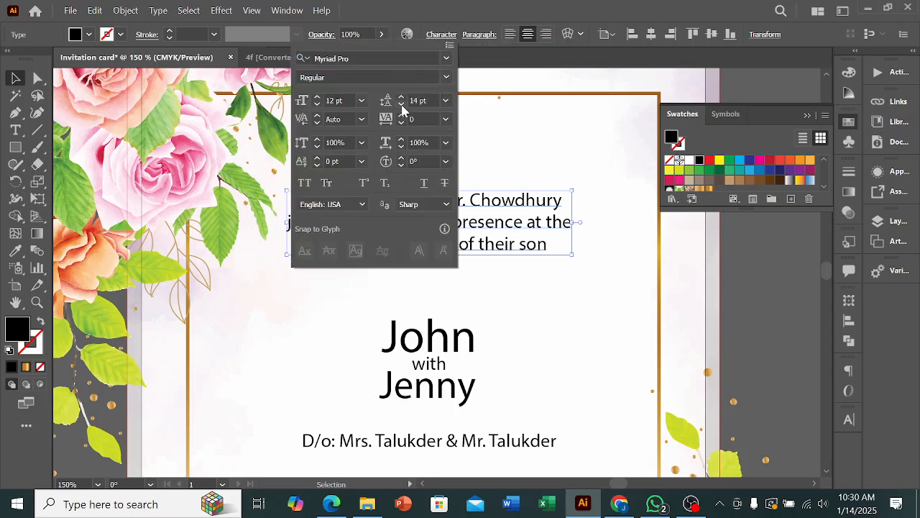
click(402, 105)
click(402, 96)
click(402, 97)
click(586, 166)
click(586, 166)
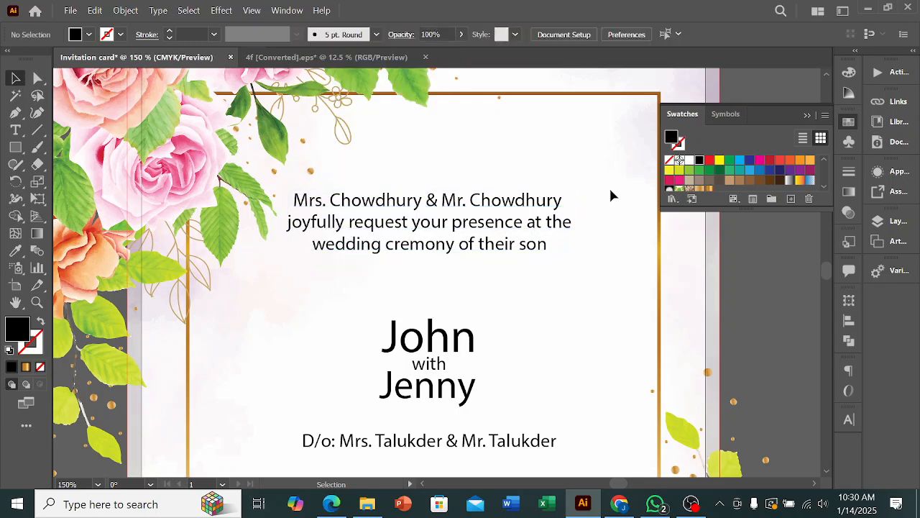
- Move the couple's names block slightly up, closer to the opening paragraph, and deselect it
scroll(544, 272, down, 2)
drag(442, 306, 442, 285)
click(546, 288)
scroll(557, 274, down, 2)
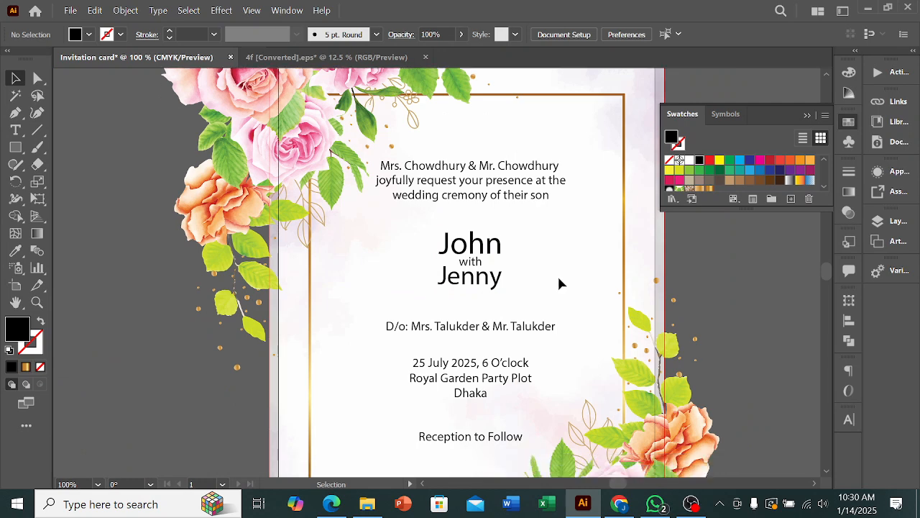
scroll(562, 268, down, 2)
scroll(586, 270, down, 1)
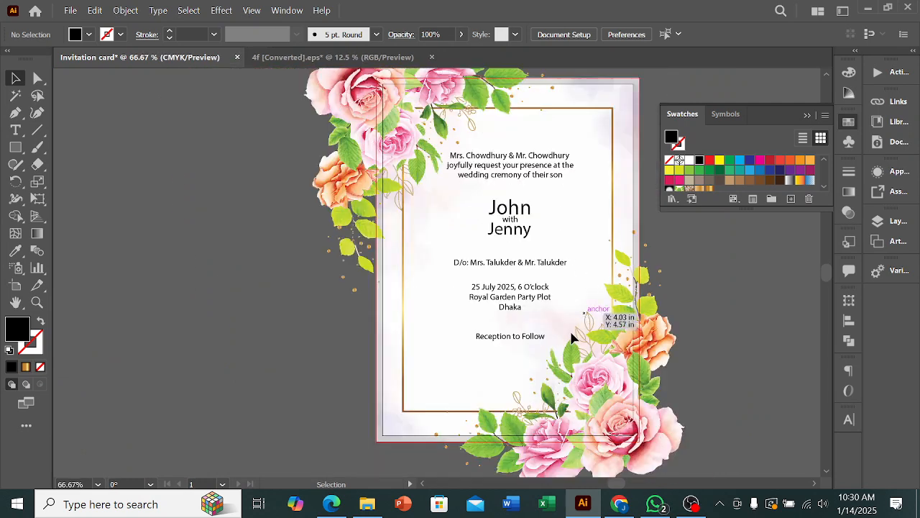
drag(551, 352, 592, 309)
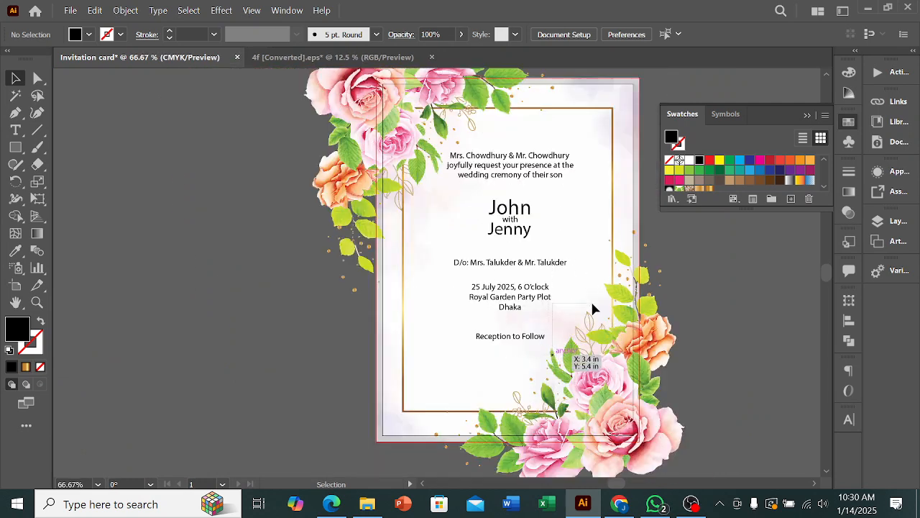
click(537, 303)
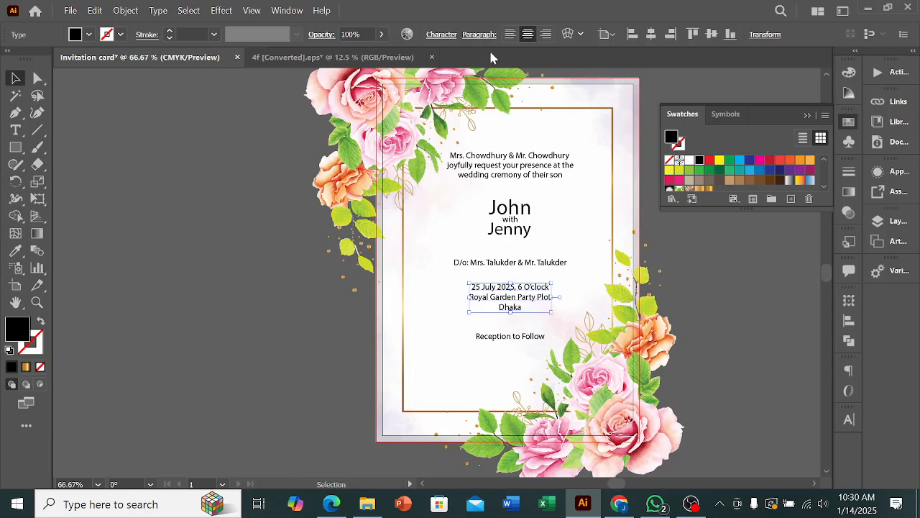
click(441, 35)
click(442, 34)
click(18, 252)
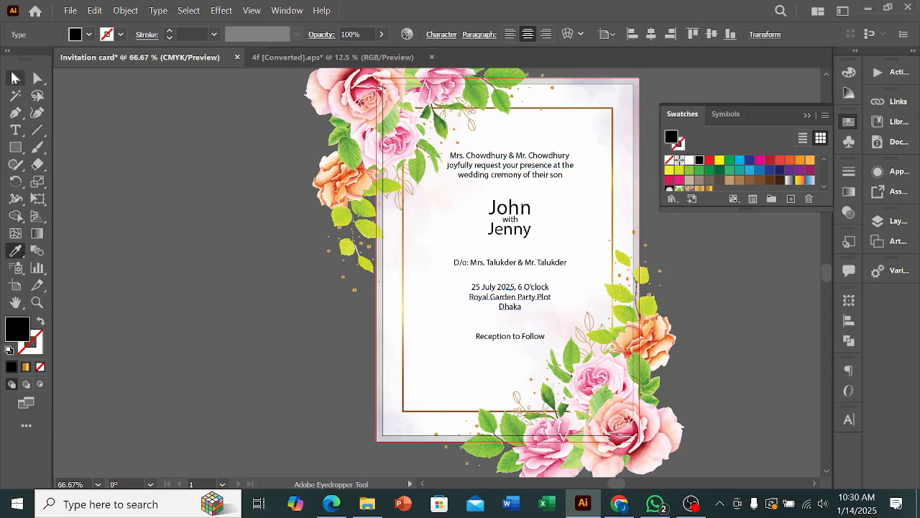
click(16, 78)
click(144, 197)
- Scale the "Reception to Follow" line up from its centre so it is slightly larger than the other details, and deselect it
scroll(536, 339, up, 1)
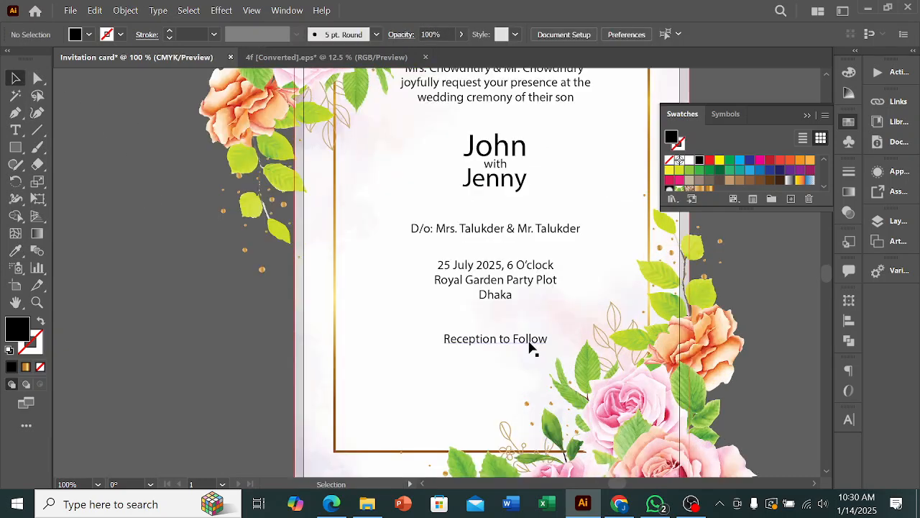
click(535, 344)
scroll(538, 343, up, 1)
drag(554, 341, 579, 339)
click(594, 291)
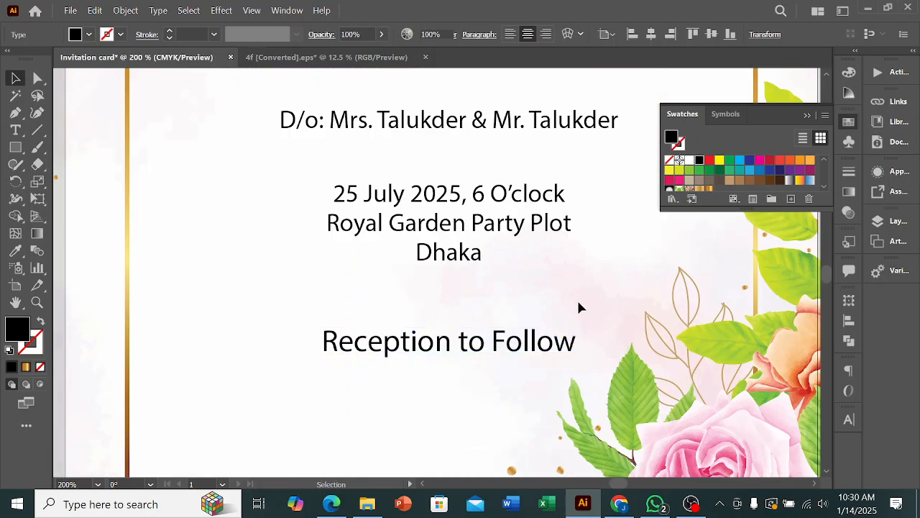
- Move the "Reception to Follow" line, the date and venue block and the bride's parents' line straight down, away from the couple's names
drag(502, 345, 505, 376)
drag(448, 263, 448, 303)
click(581, 206)
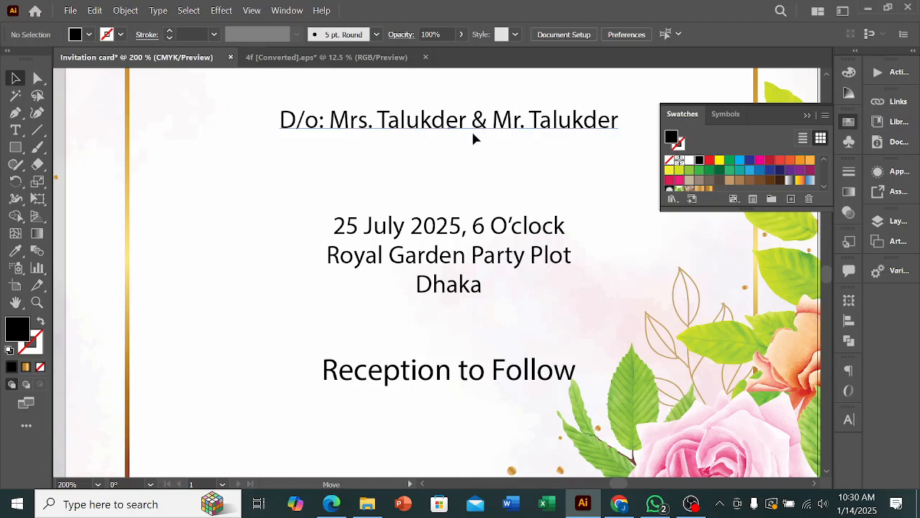
drag(479, 123, 479, 156)
scroll(505, 199, up, 3)
drag(508, 222, 519, 209)
scroll(546, 190, up, 1)
click(503, 180)
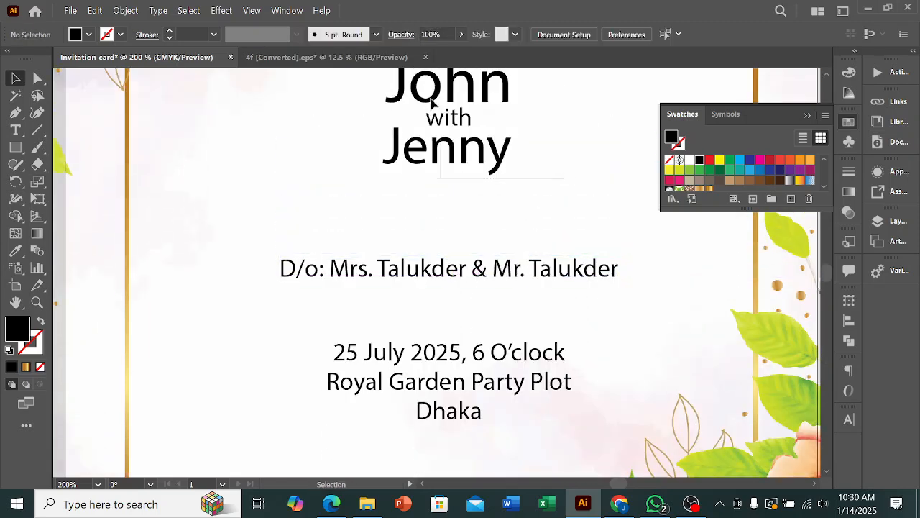
- Scale up the couple's names together with "with" proportionally around their centre and deselect them
scroll(458, 136, up, 1)
click(458, 137)
scroll(500, 234, up, 1)
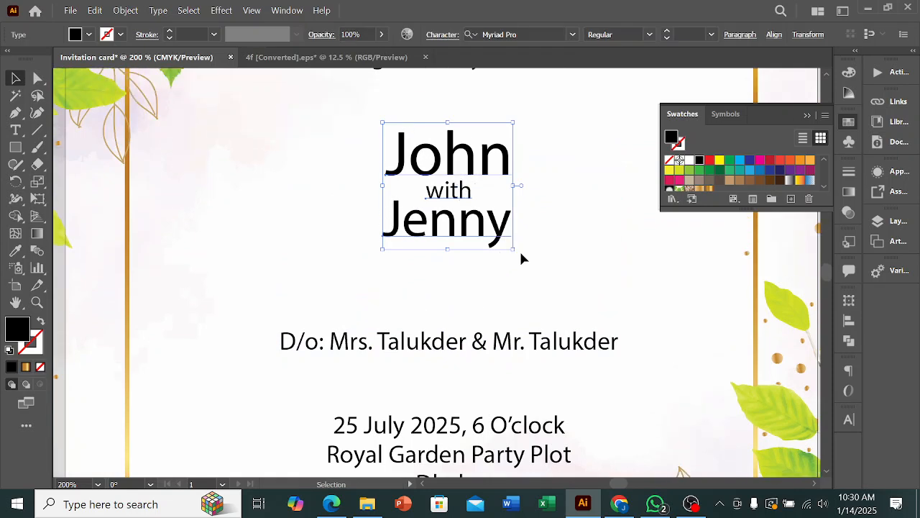
drag(514, 249, 542, 264)
click(594, 237)
- Move the couple's names block slightly down, farther from the opening invitation paragraph, and deselect it
scroll(591, 235, up, 3)
scroll(591, 236, down, 2)
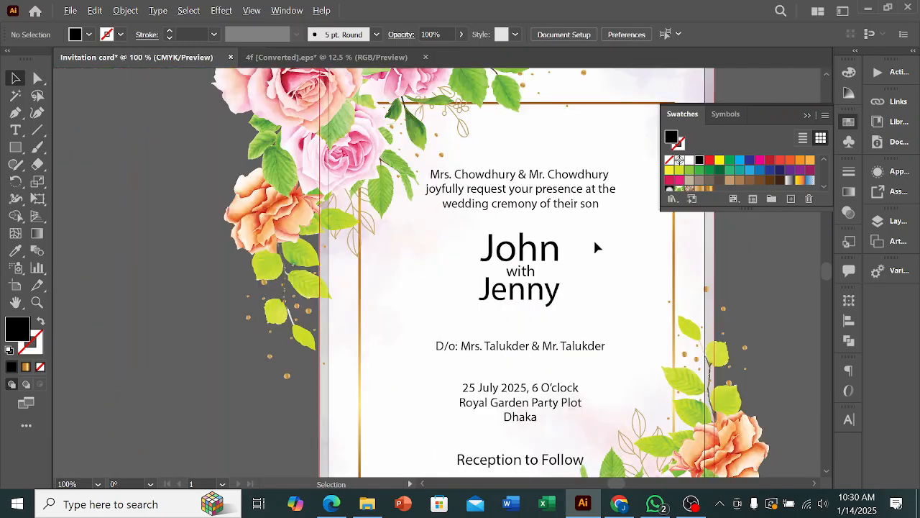
click(523, 252)
drag(524, 250, 525, 257)
click(609, 262)
- Scale the word "with" slightly down around its centre so it sits clear of both names, and deselect it
scroll(519, 301, up, 2)
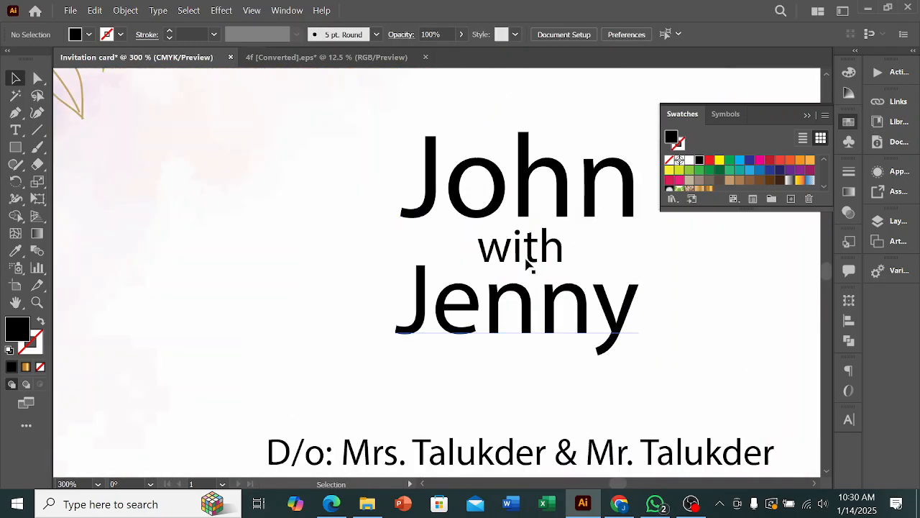
click(525, 247)
scroll(550, 253, up, 2)
drag(572, 247, 564, 249)
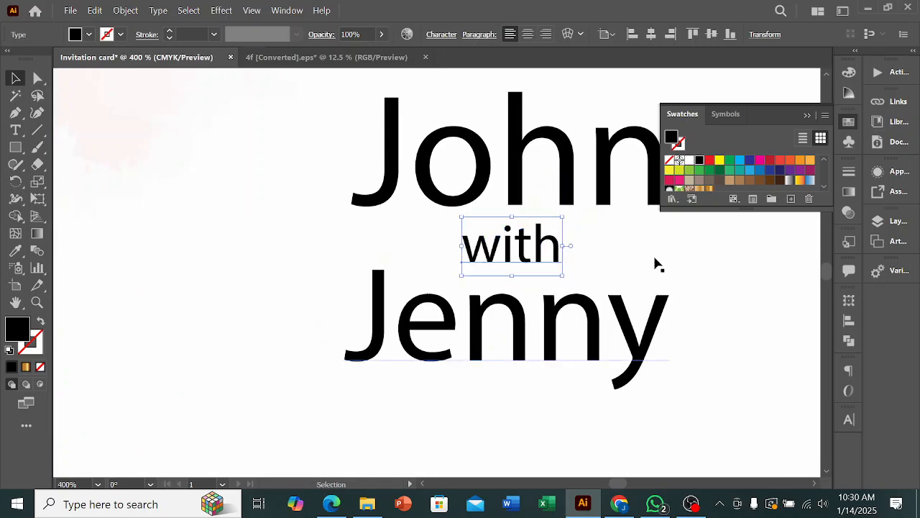
scroll(307, 254, down, 2)
click(597, 295)
- Move the opening invitation paragraph slightly down toward the couple's names and deselect it
scroll(597, 297, down, 2)
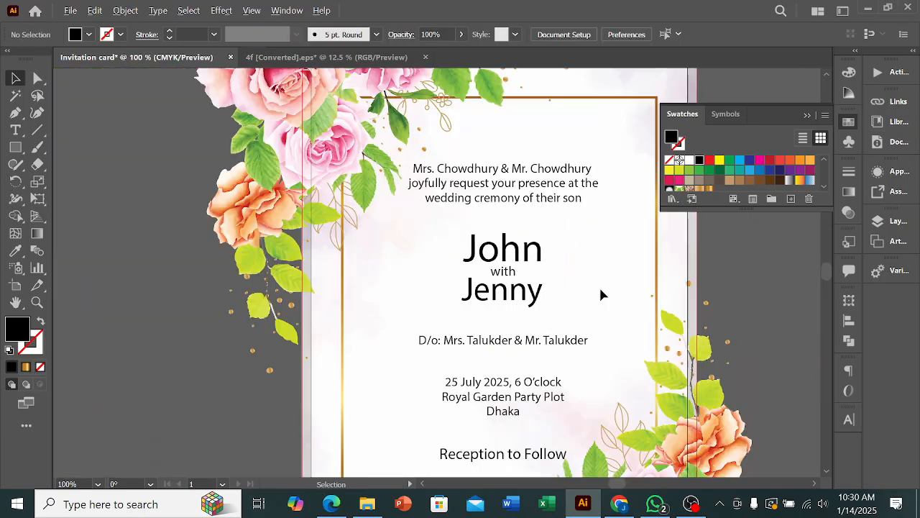
click(548, 219)
drag(548, 219, 548, 224)
click(628, 277)
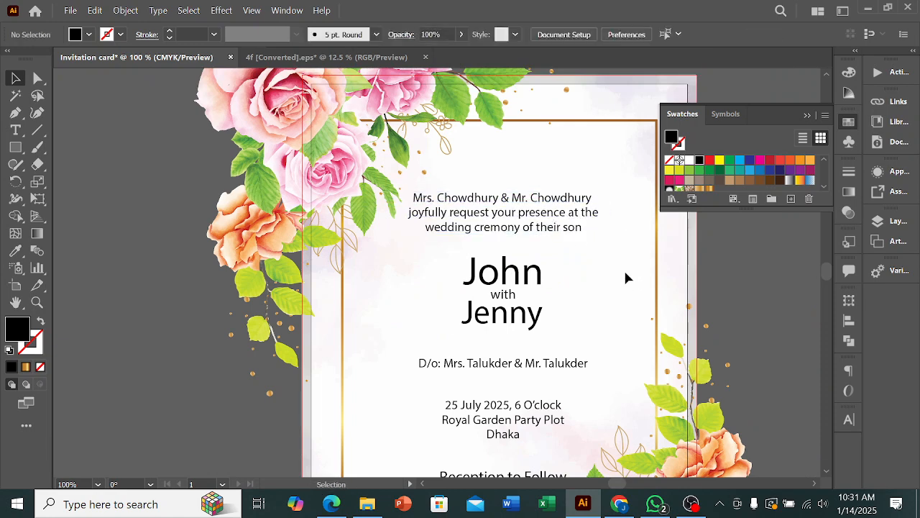
- Nudge the bride's parents' line slightly up toward the couple's names and deselect it
scroll(542, 364, up, 1)
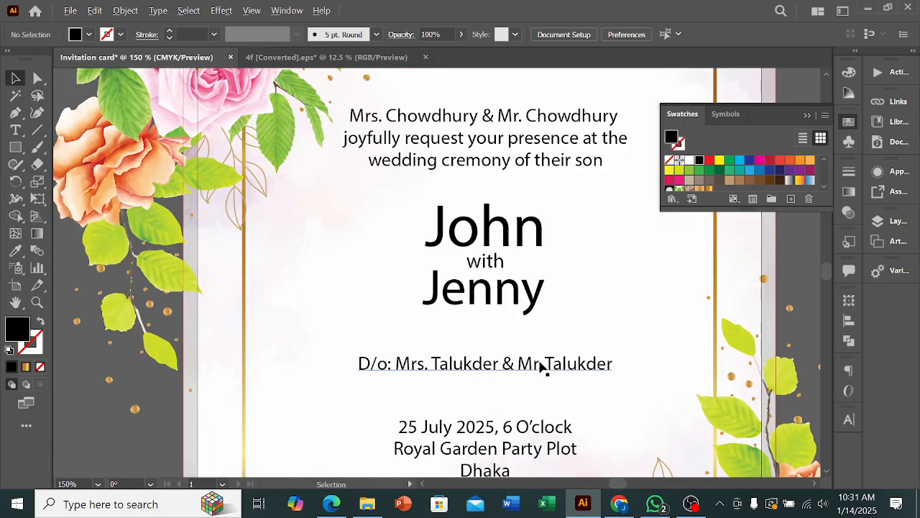
drag(542, 365, 542, 362)
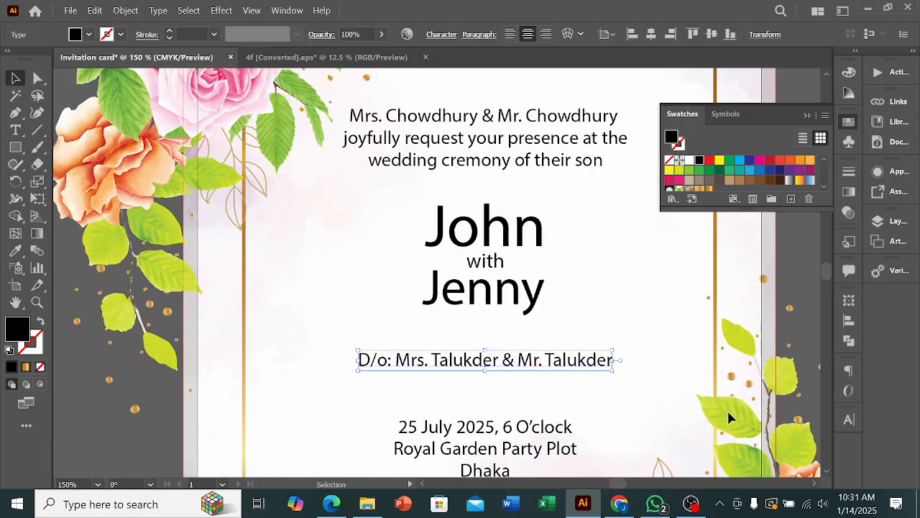
click(674, 370)
scroll(666, 363, down, 1)
scroll(626, 394, down, 3)
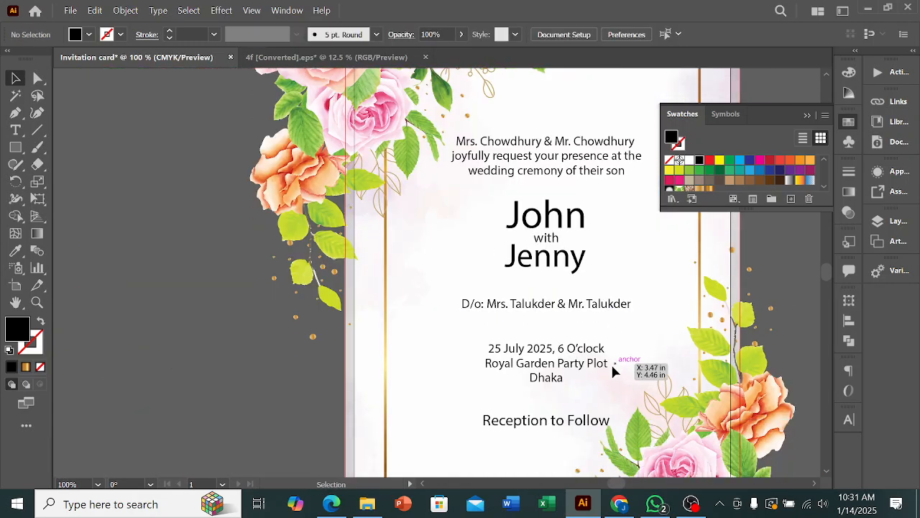
- Move the date and venue block and the "Reception to Follow" line slightly up, closer to the bride's parents' line
click(540, 343)
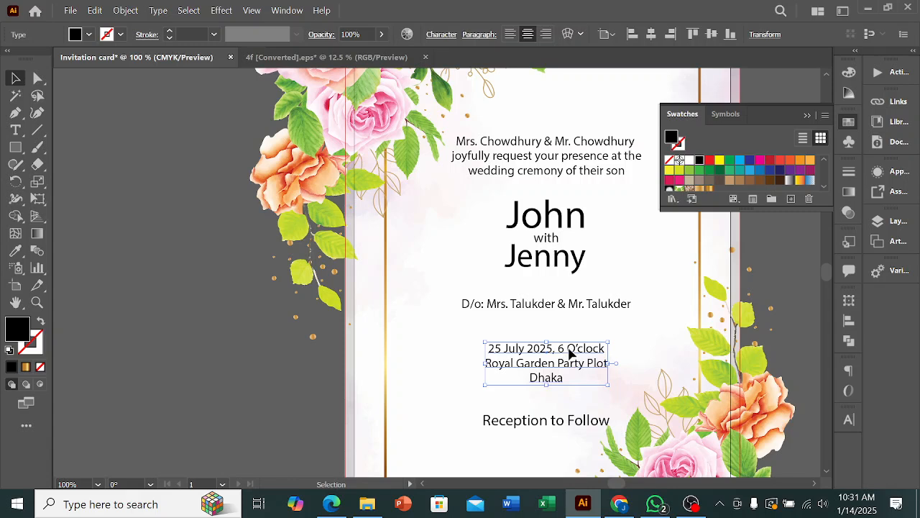
drag(570, 355, 569, 351)
click(667, 346)
drag(667, 346, 604, 337)
click(540, 409)
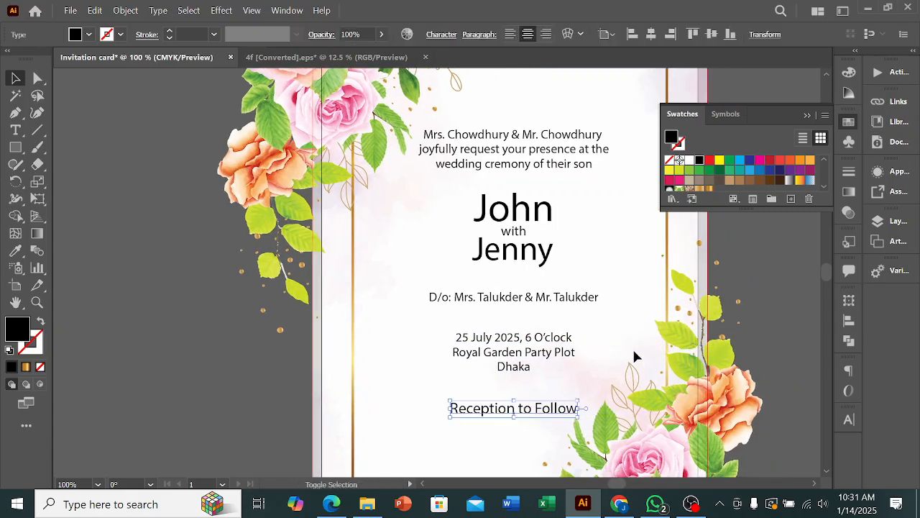
click(637, 356)
- Select all the invitation text, move it together slightly down inside the gold frame, and deselect it
scroll(637, 356, down, 1)
click(557, 206)
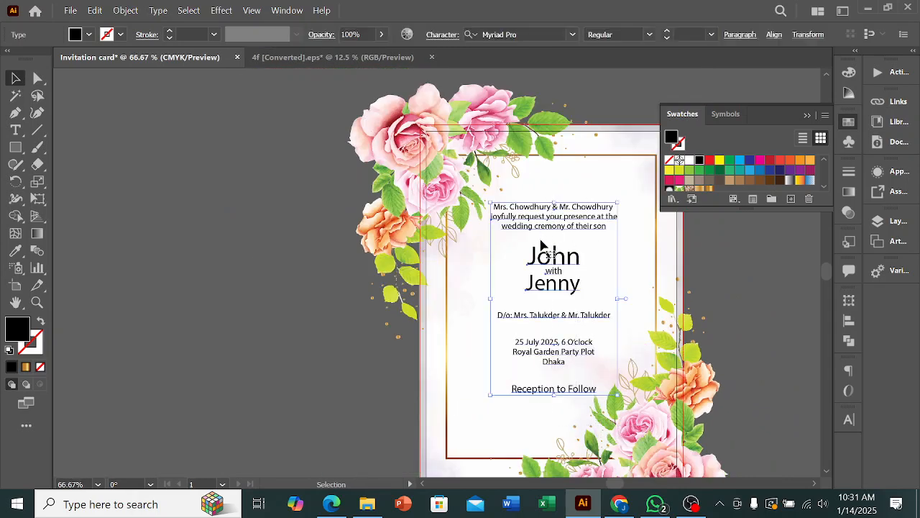
scroll(560, 283, up, 1)
drag(561, 282, 561, 293)
click(225, 333)
scroll(225, 334, down, 2)
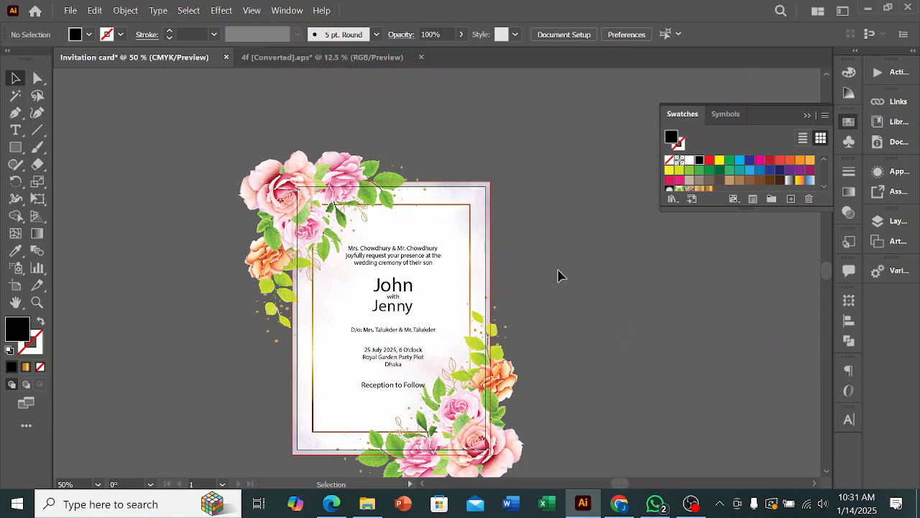
scroll(403, 338, up, 1)
scroll(394, 268, up, 1)
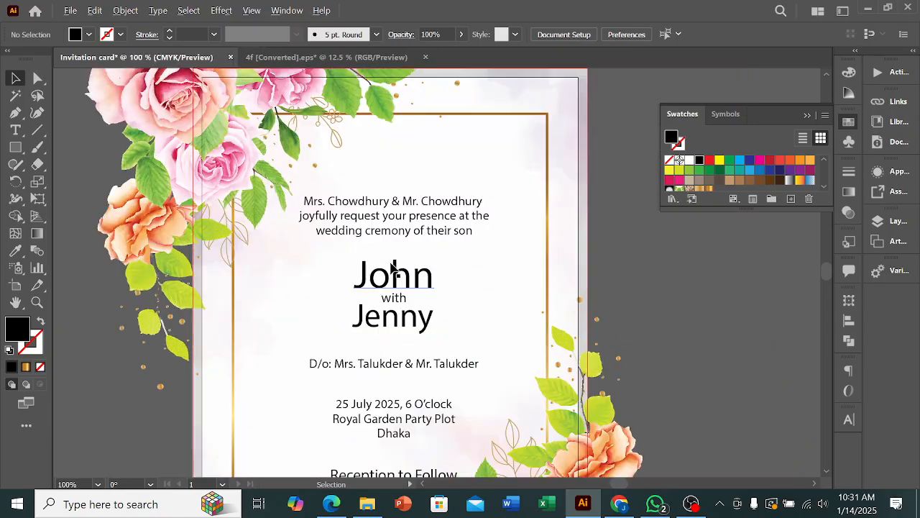
scroll(503, 216, down, 1)
scroll(505, 210, down, 2)
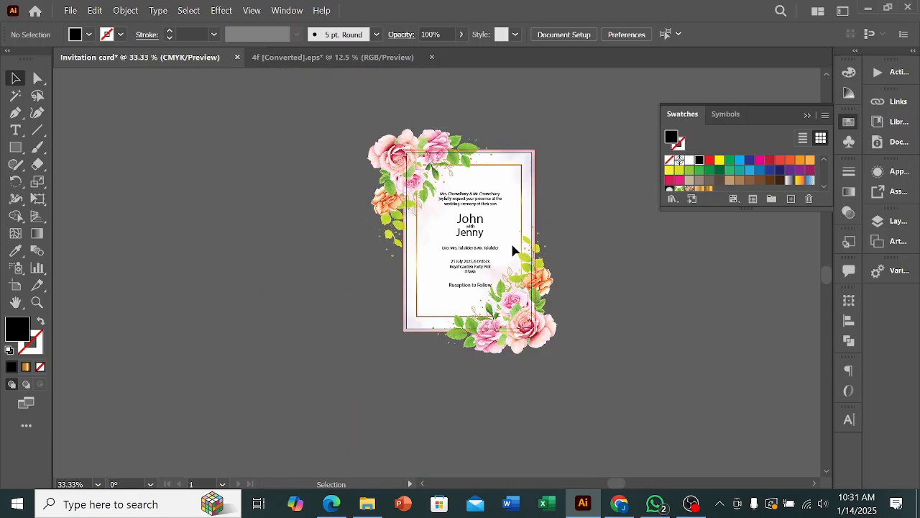
- Try All Caps formatting on the opening invitation paragraph
scroll(546, 246, up, 3)
click(471, 158)
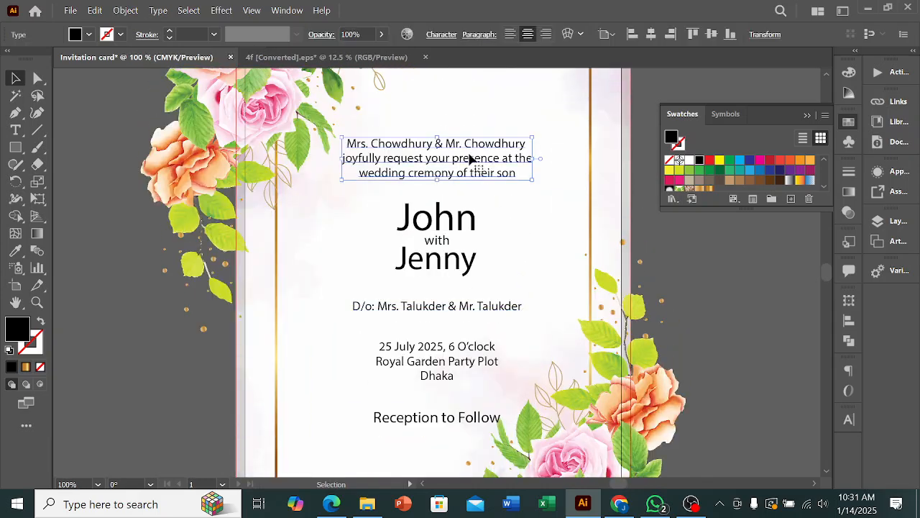
click(446, 37)
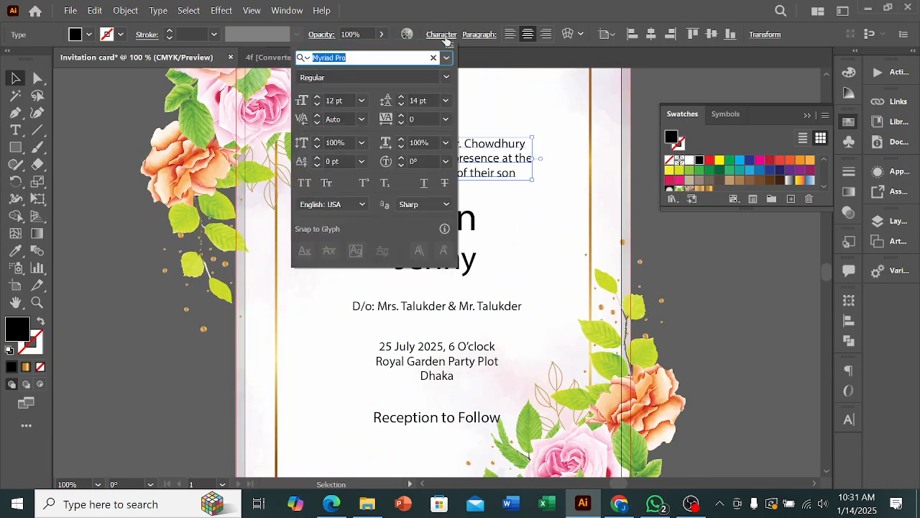
click(305, 183)
click(554, 221)
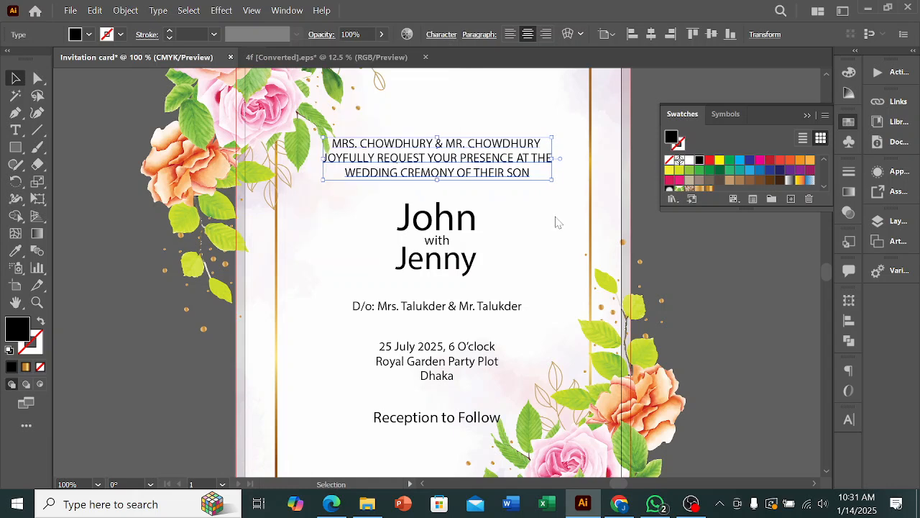
click(555, 221)
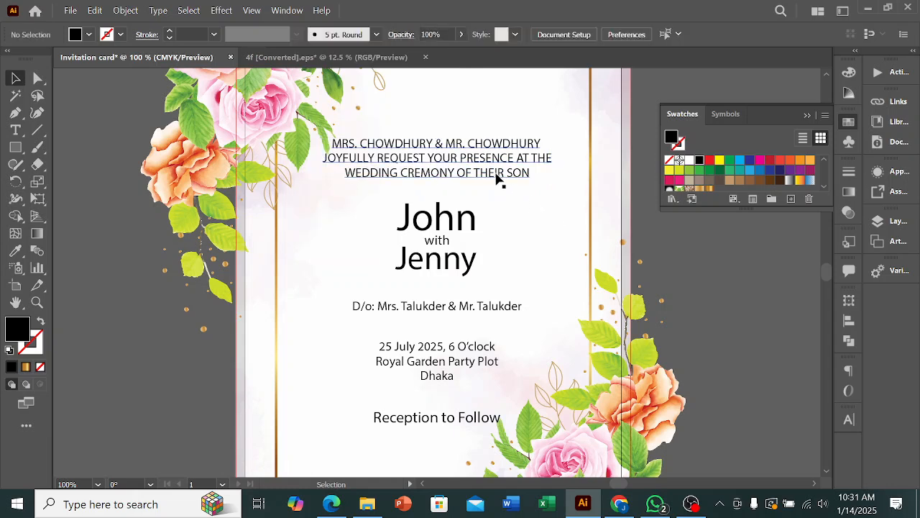
key(ctrl+z)
click(548, 206)
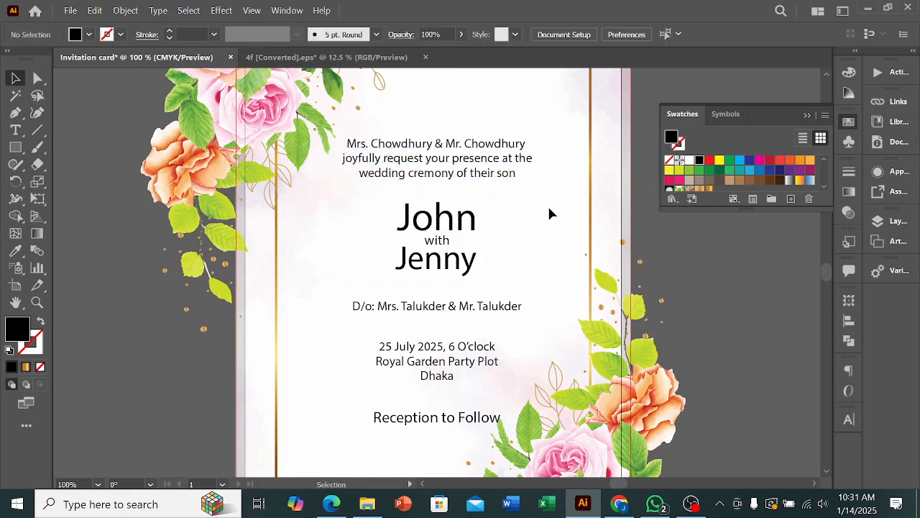
- Change the opening invitation paragraph's font to Josefin Sans Medium
scroll(548, 213, down, 1)
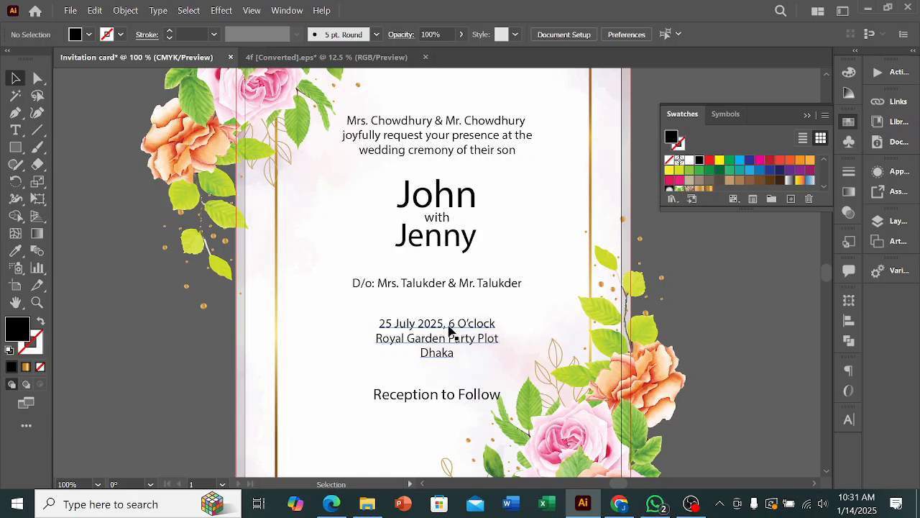
scroll(529, 304, up, 1)
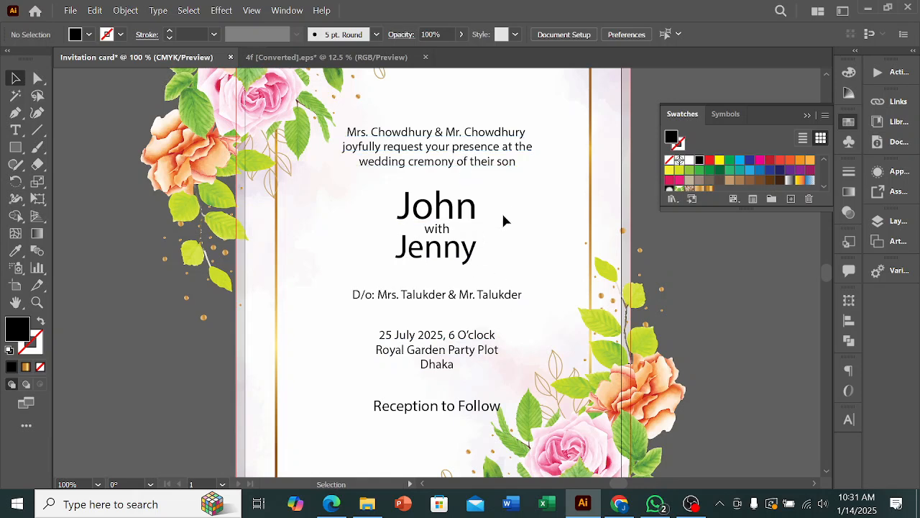
click(495, 161)
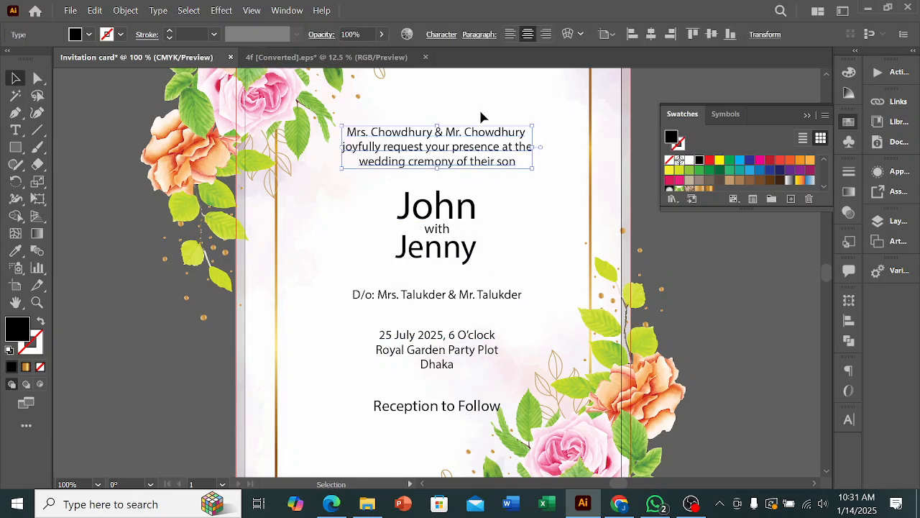
click(438, 36)
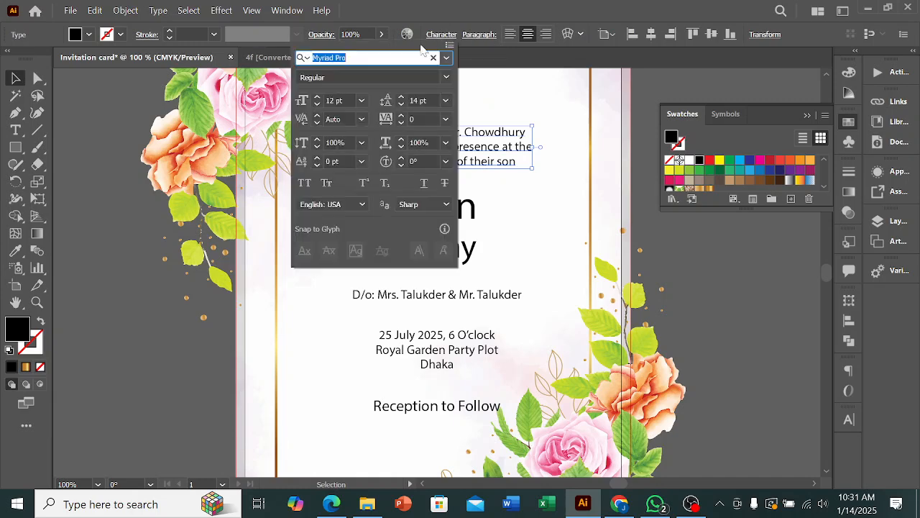
text(J)
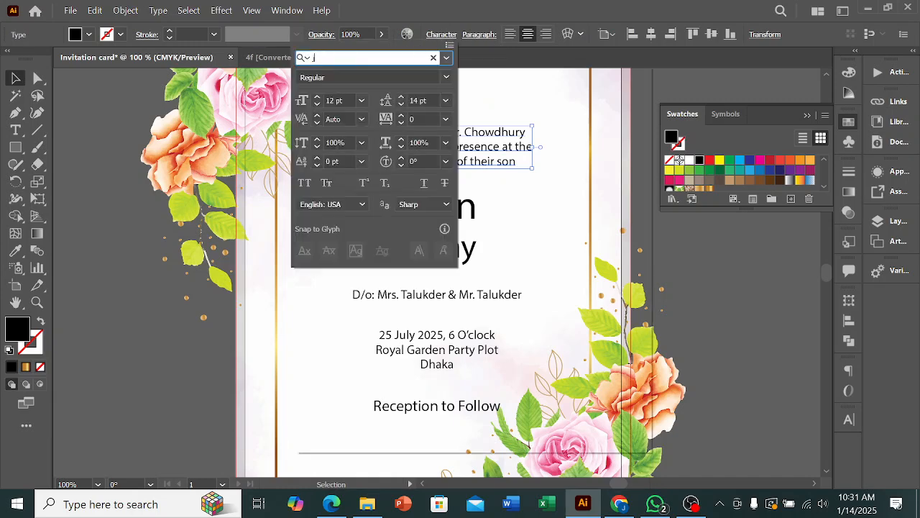
text(osefin Sans)
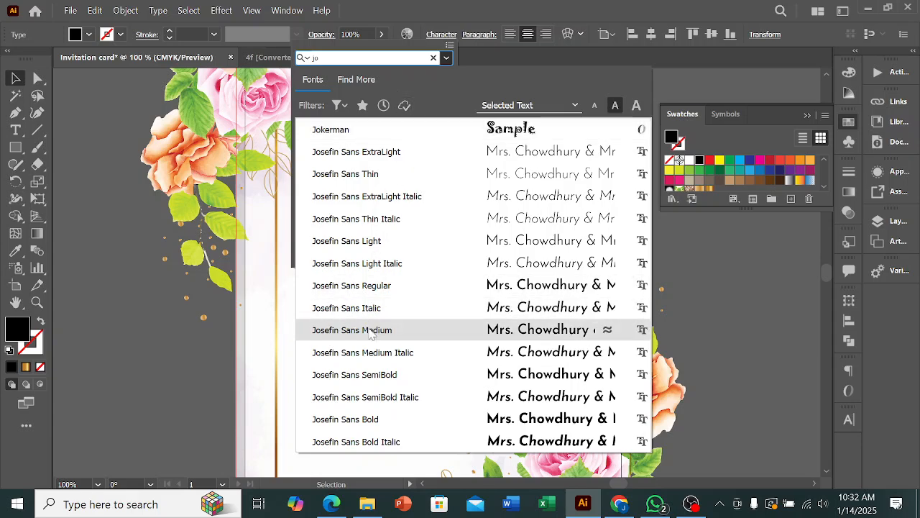
click(372, 331)
click(567, 253)
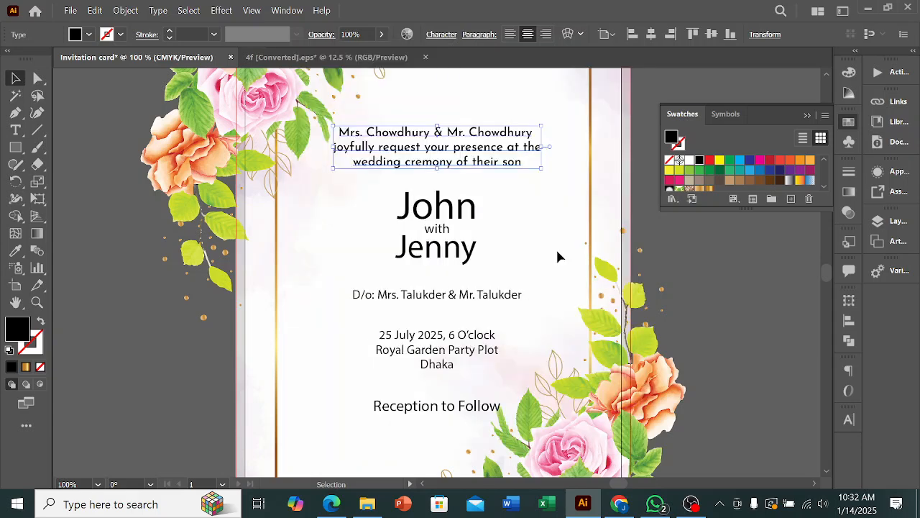
- Change the font of both the groom's and bride's names to Josefin Sans Medium and deselect them
click(560, 258)
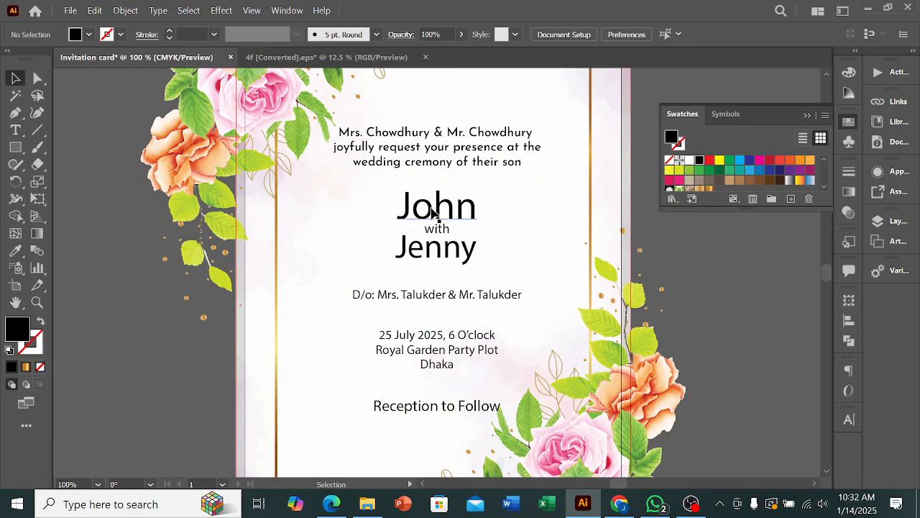
click(432, 213)
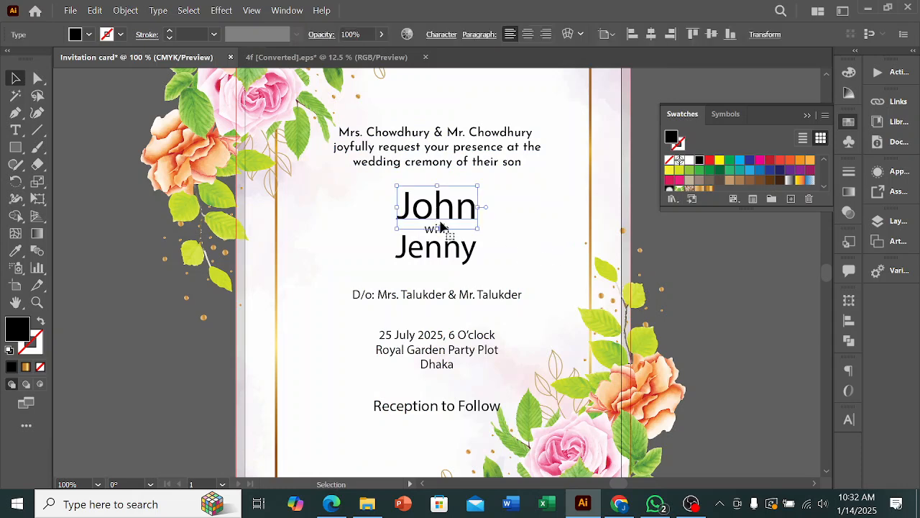
shift+click(455, 262)
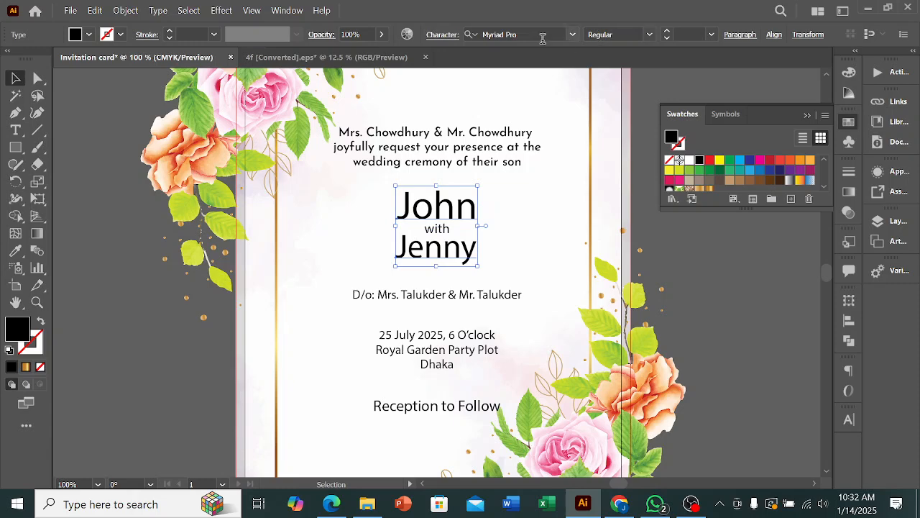
click(539, 36)
text(Jose)
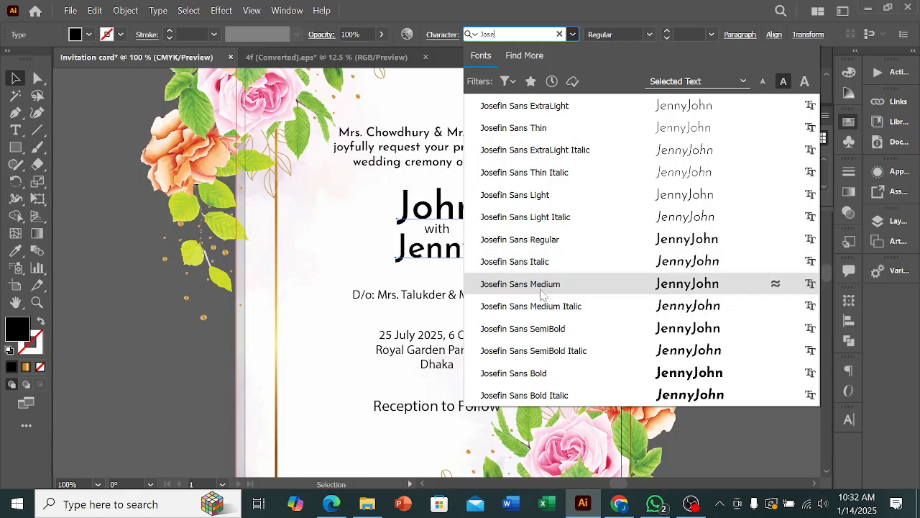
click(542, 291)
click(743, 291)
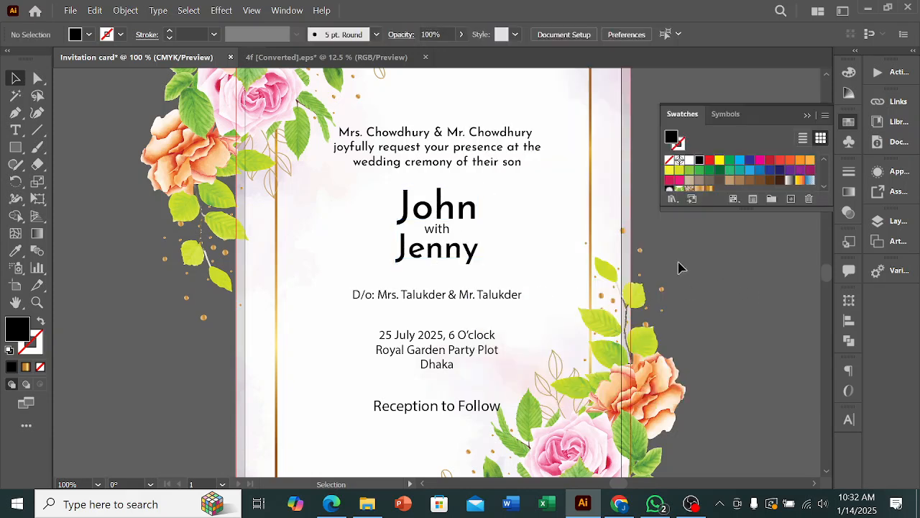
- Copy the opening paragraph's text style onto the bride's parents' line, the date and venue block, and "Reception to Follow" with the Eyedropper
drag(329, 291, 487, 424)
click(15, 250)
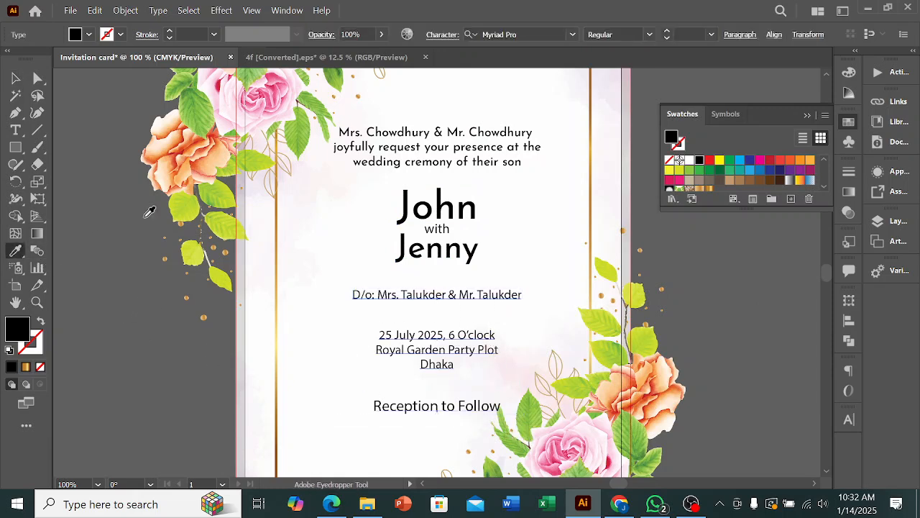
click(427, 148)
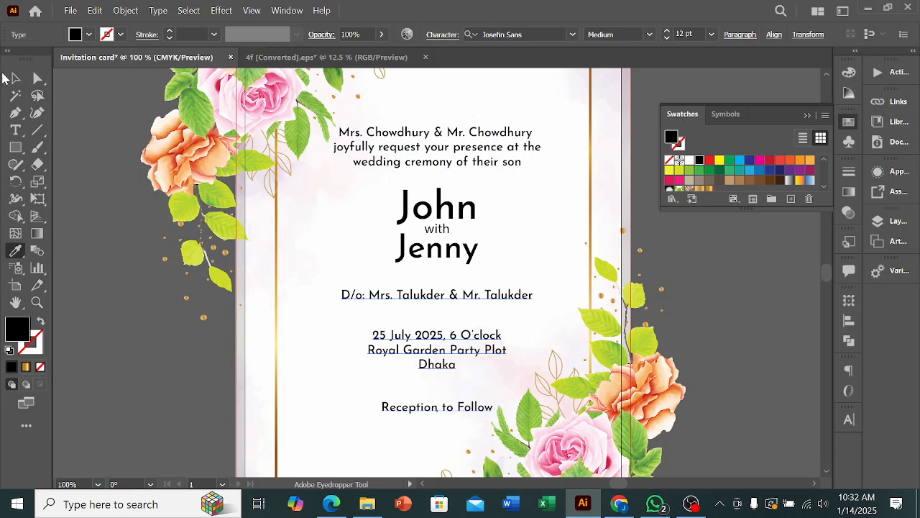
key(v)
click(440, 265)
scroll(458, 267, down, 1)
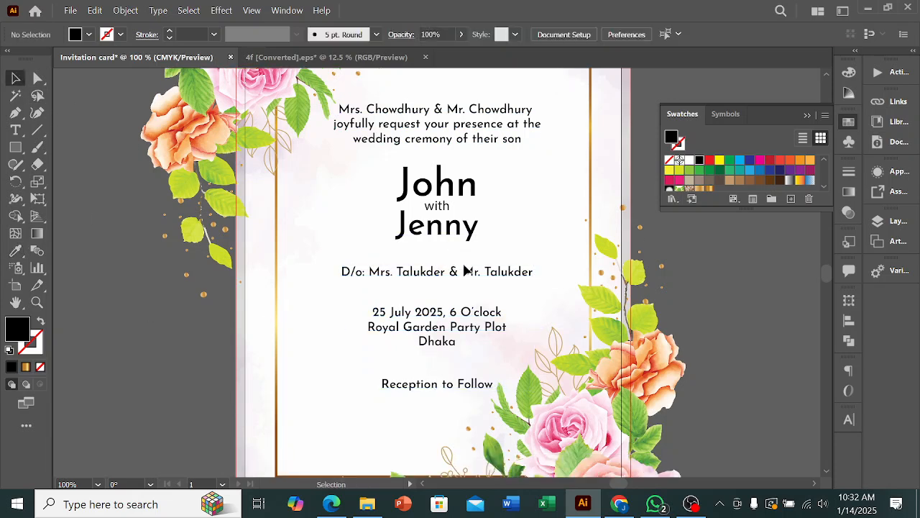
- Set the opening invitation paragraph's Josefin Sans font style to Regular
scroll(523, 267, up, 1)
click(443, 147)
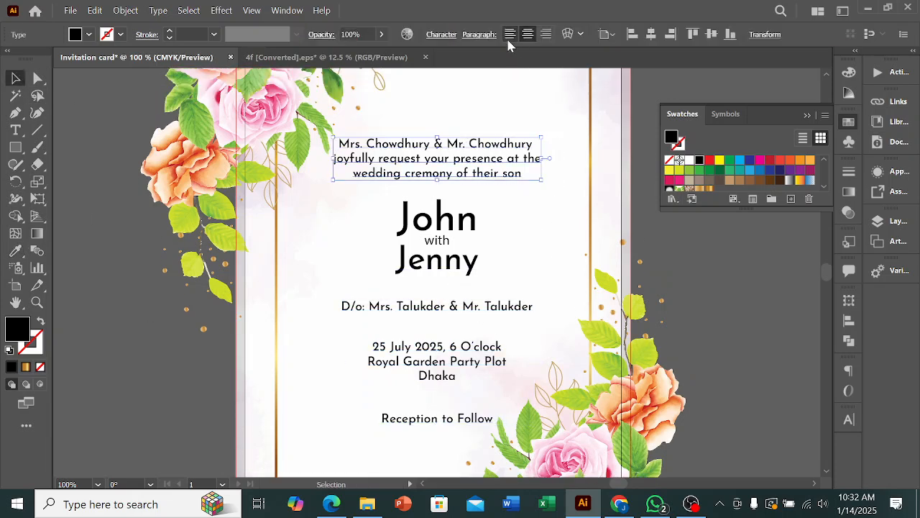
click(442, 36)
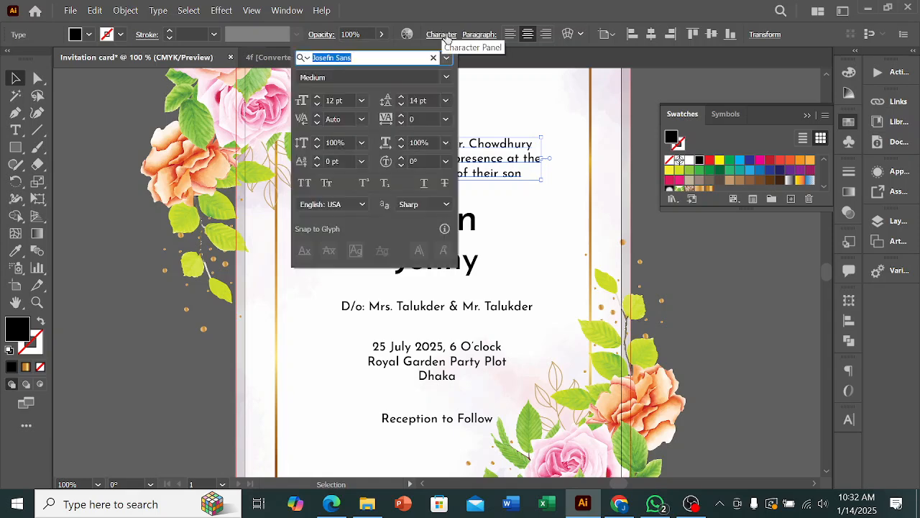
click(446, 77)
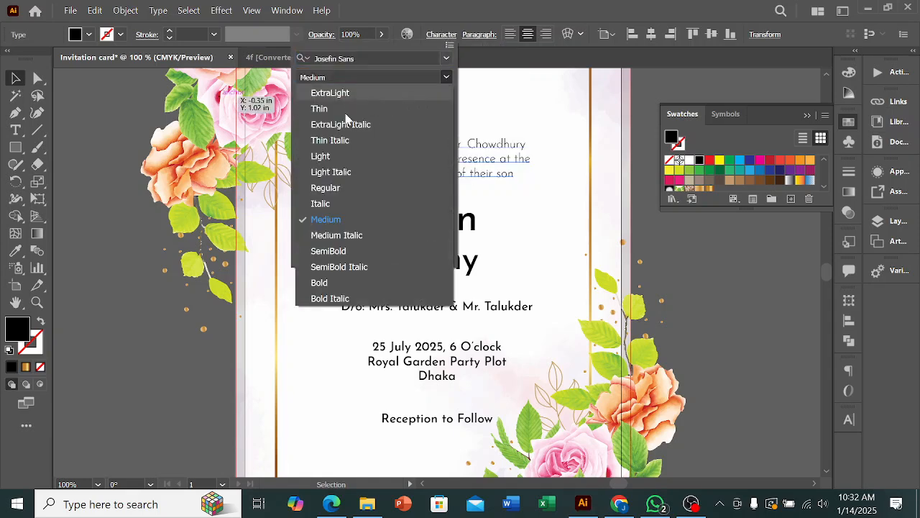
click(330, 190)
click(538, 209)
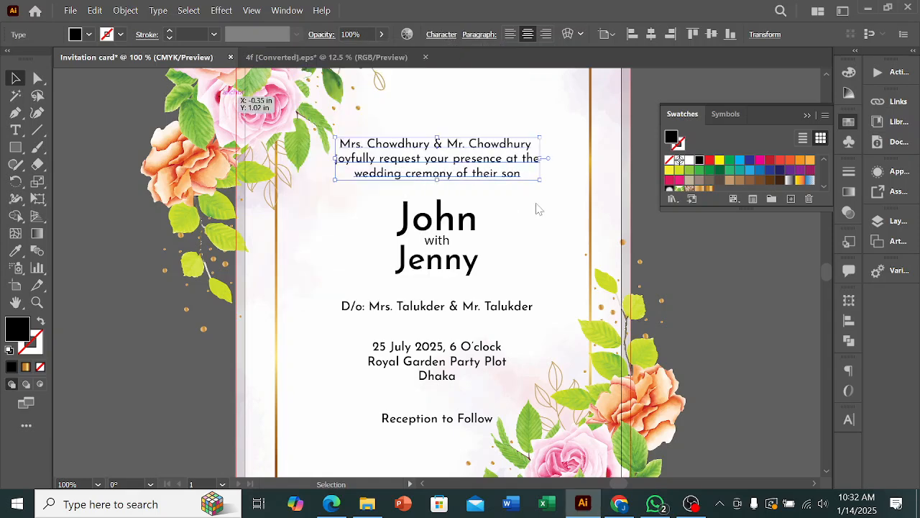
- Set the bride's parents' line, the date and venue block, and "Reception to Follow" to Josefin Sans Regular
drag(320, 284, 478, 434)
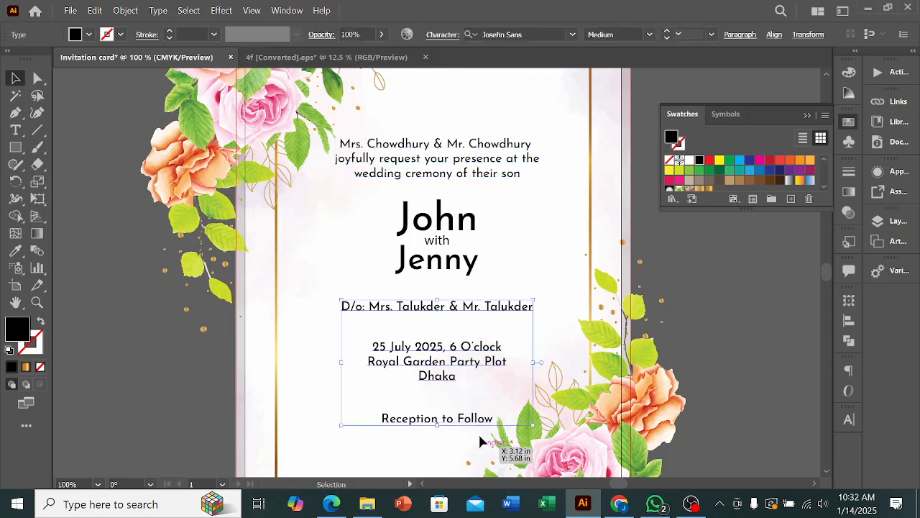
click(574, 38)
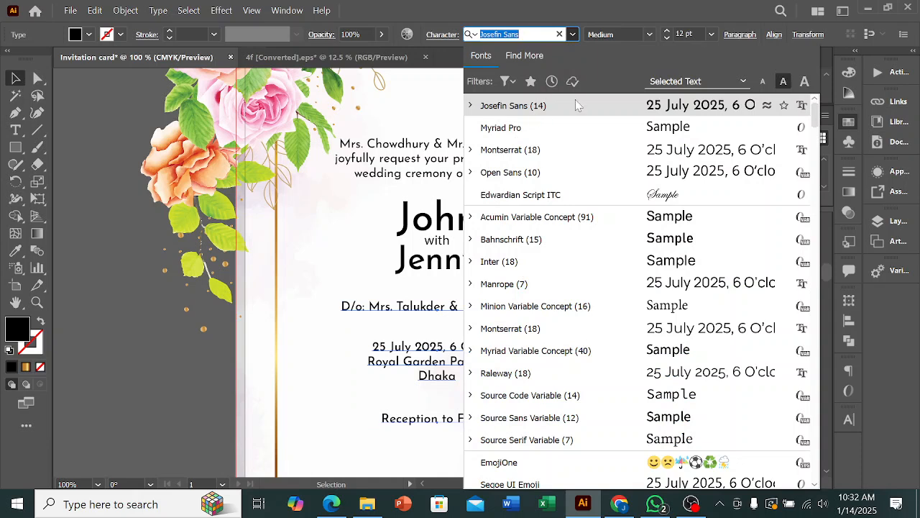
click(649, 33)
click(649, 34)
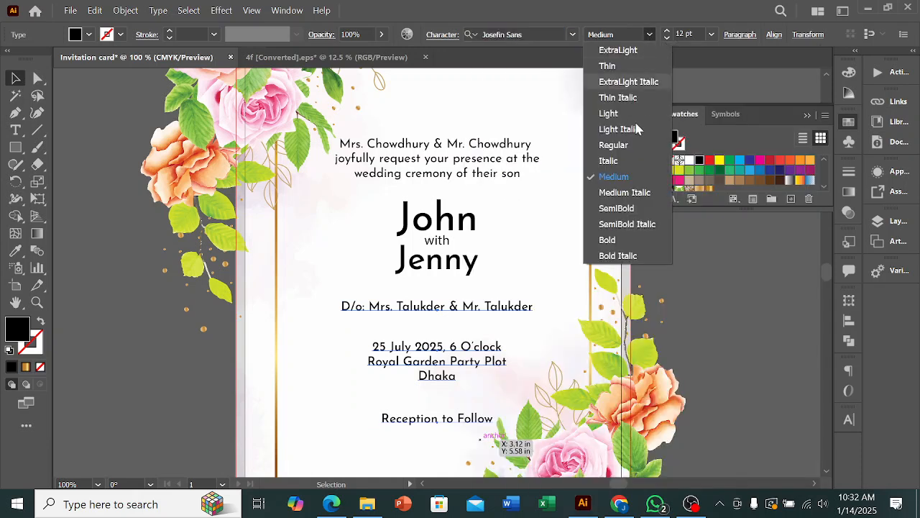
click(619, 144)
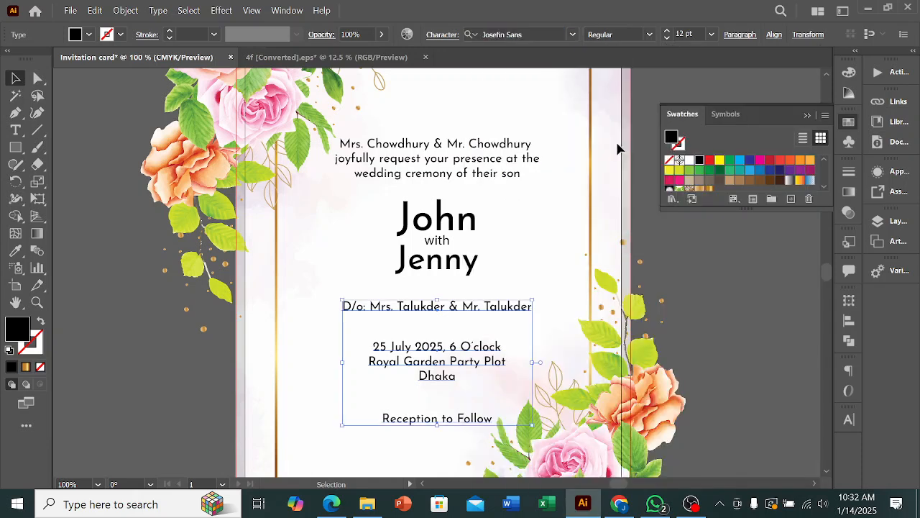
click(559, 200)
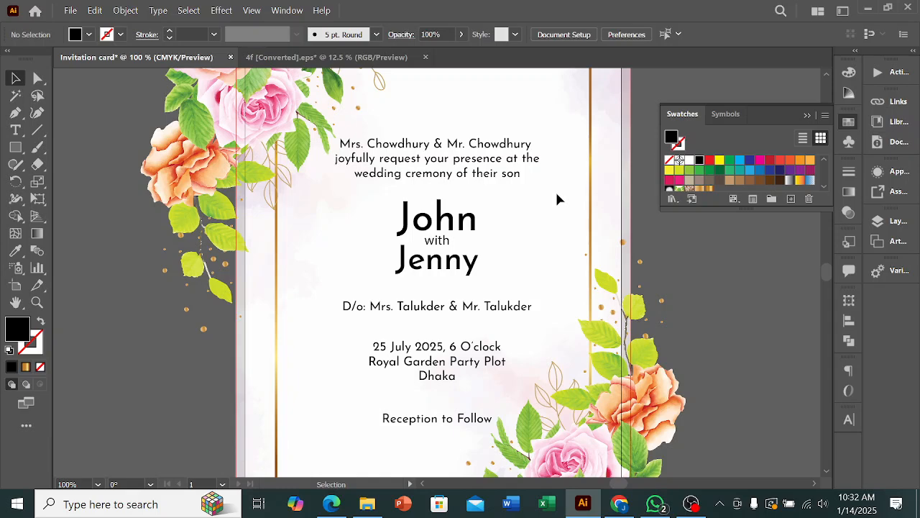
- Scale the "Reception to Follow" line up slightly around its center and deselect it
scroll(550, 208, down, 1)
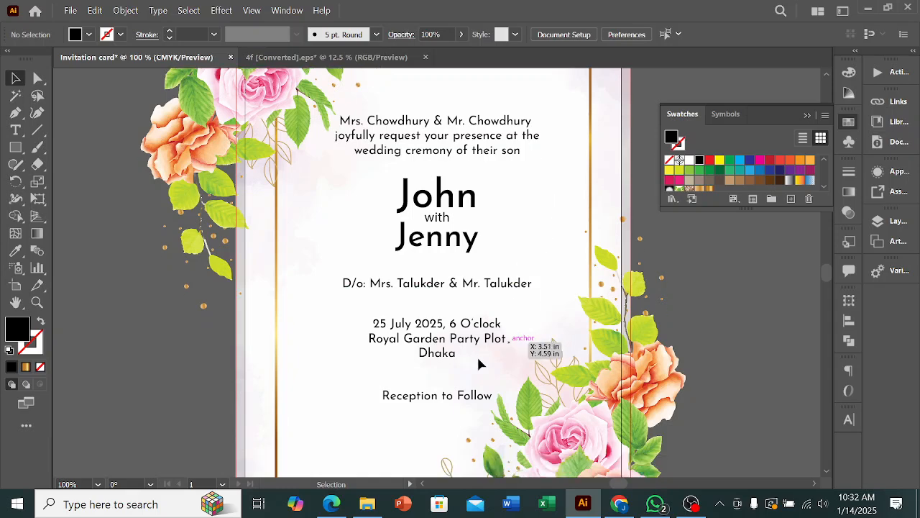
click(445, 406)
scroll(508, 398, up, 2)
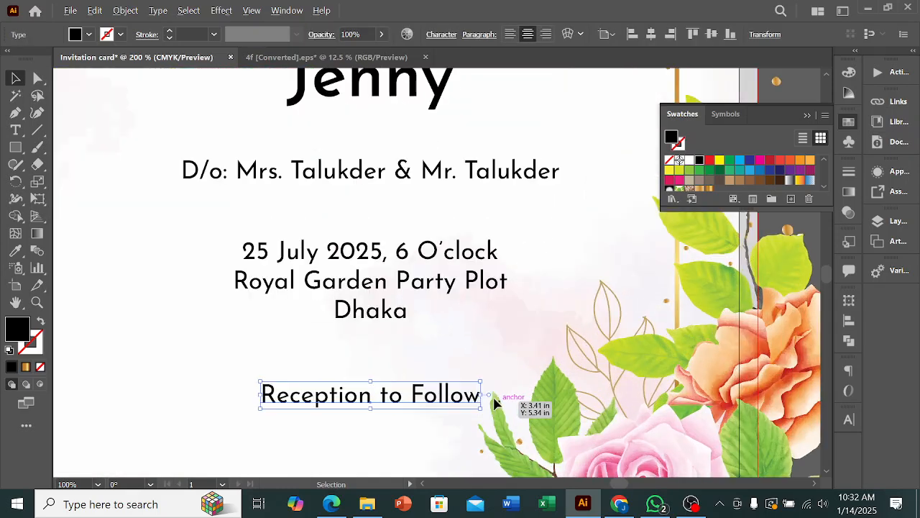
drag(478, 395, 505, 395)
click(550, 382)
scroll(543, 384, down, 2)
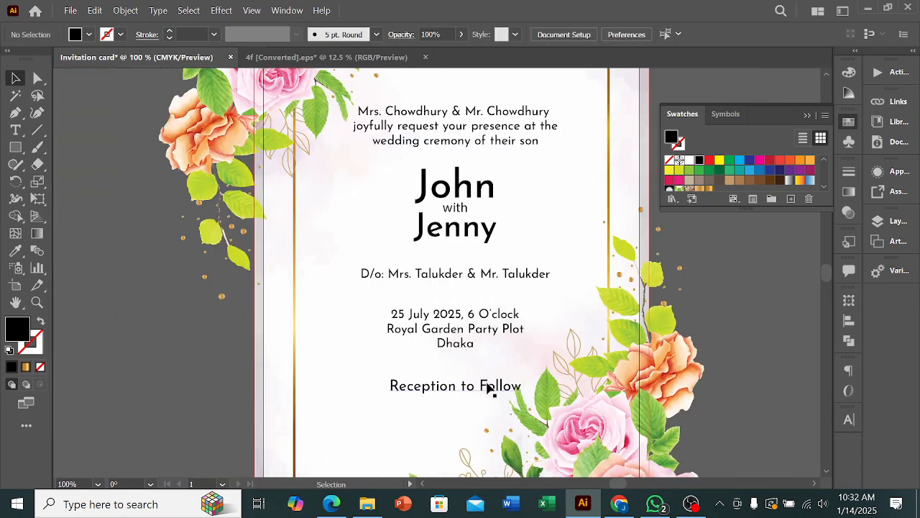
scroll(527, 354, up, 1)
scroll(528, 362, down, 2)
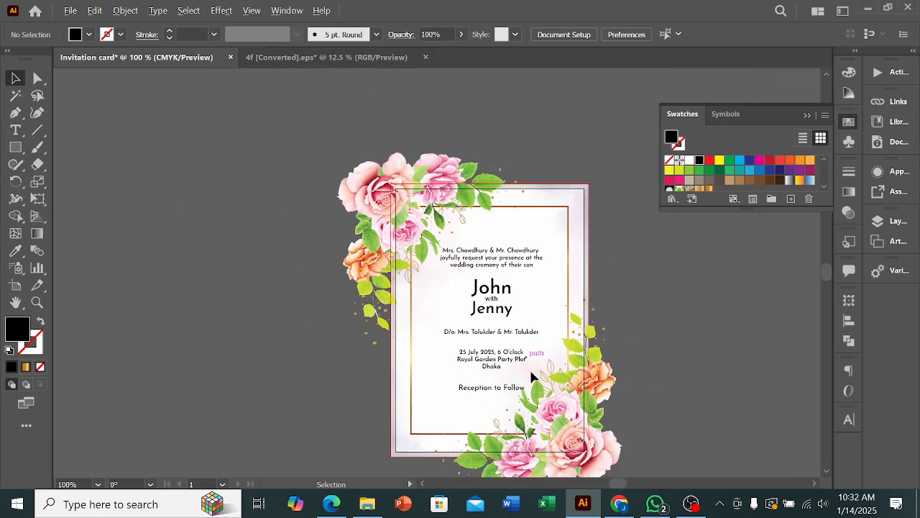
- Select all the invitation text and center it horizontally, using the groom's name as the key object
click(466, 250)
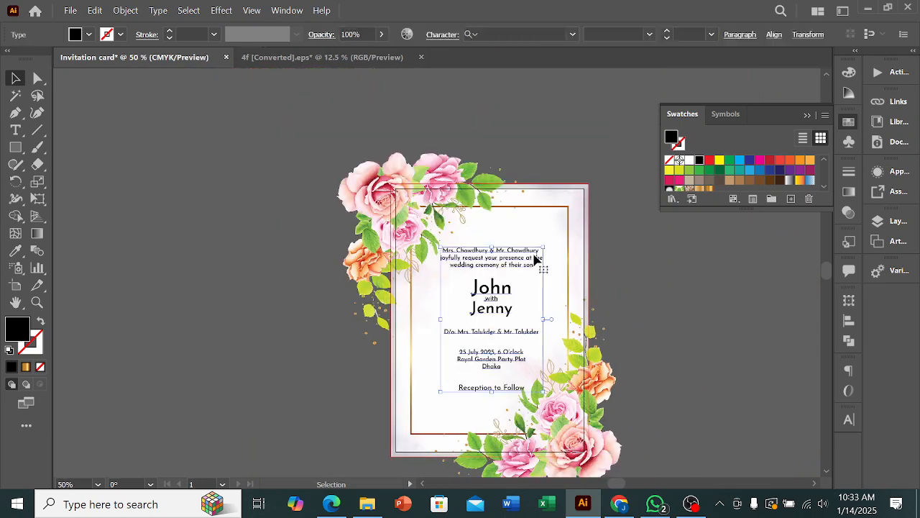
double_click(494, 289)
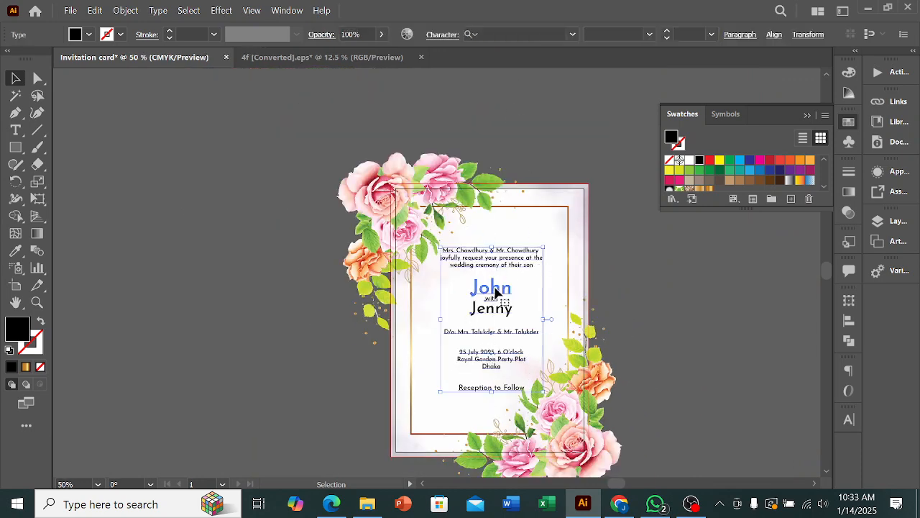
click(774, 35)
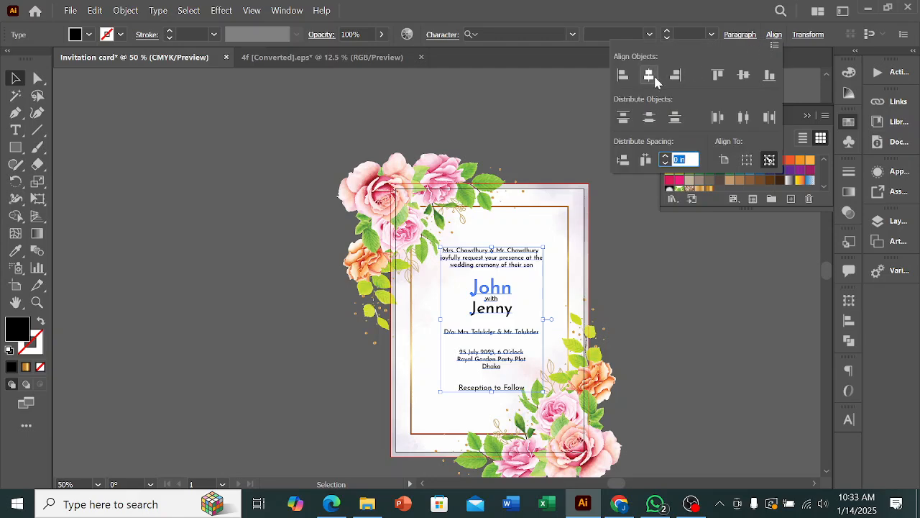
click(610, 263)
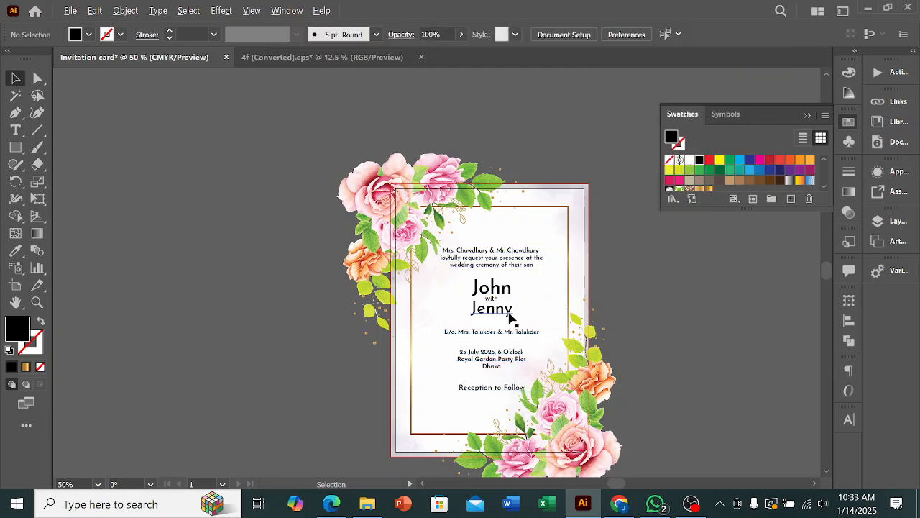
- Match the word "with" between the couple's names to the bride's parents' line's text style using the Eyedropper
scroll(509, 318, up, 4)
scroll(451, 268, up, 3)
click(441, 226)
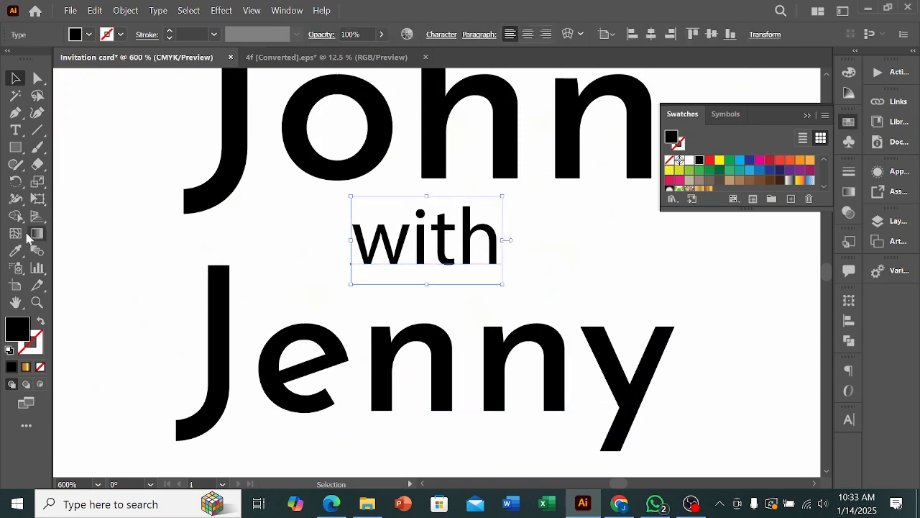
click(15, 250)
scroll(357, 239, down, 1)
scroll(358, 239, down, 3)
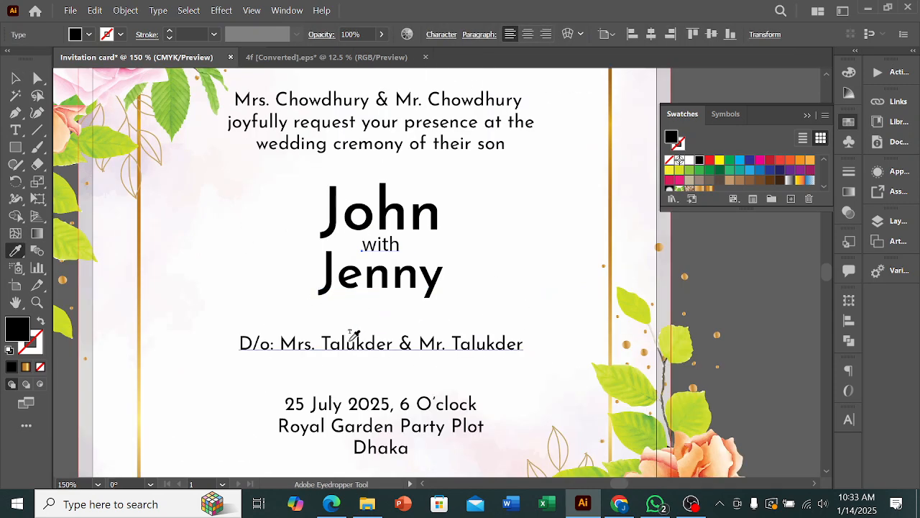
click(347, 341)
click(18, 77)
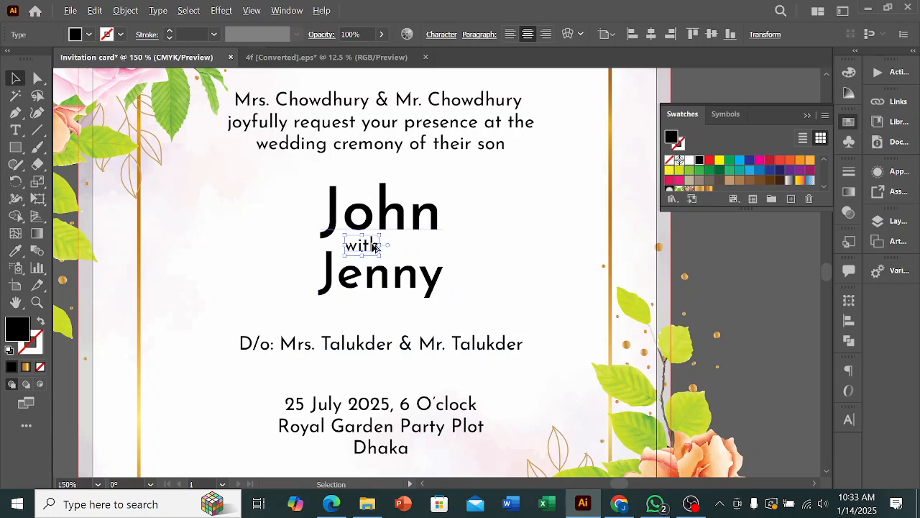
- Centre the word "with" horizontally relative to the groom's name
scroll(374, 245, up, 3)
click(403, 177)
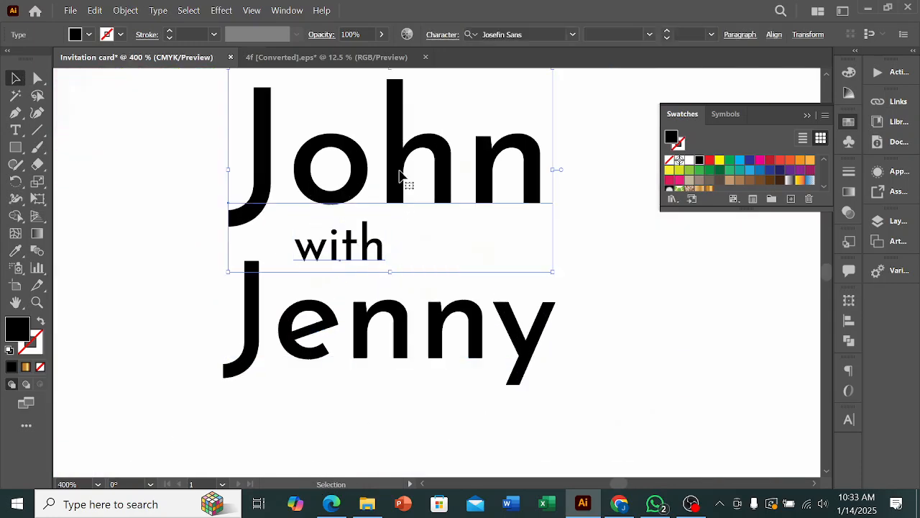
click(772, 34)
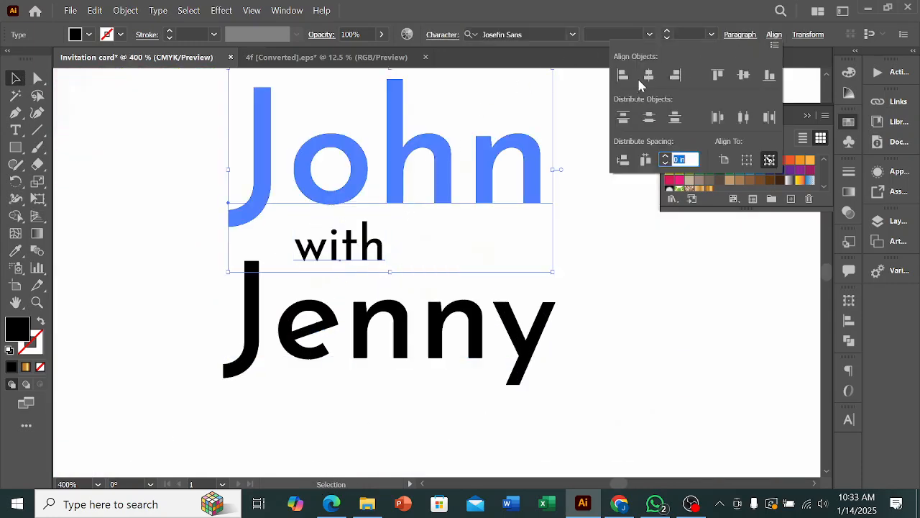
click(649, 75)
click(643, 271)
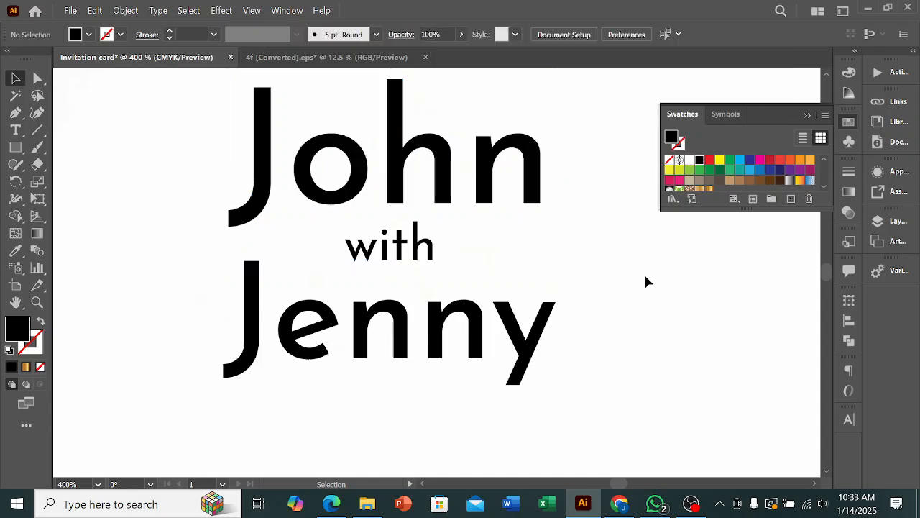
scroll(578, 278, down, 1)
scroll(577, 279, down, 3)
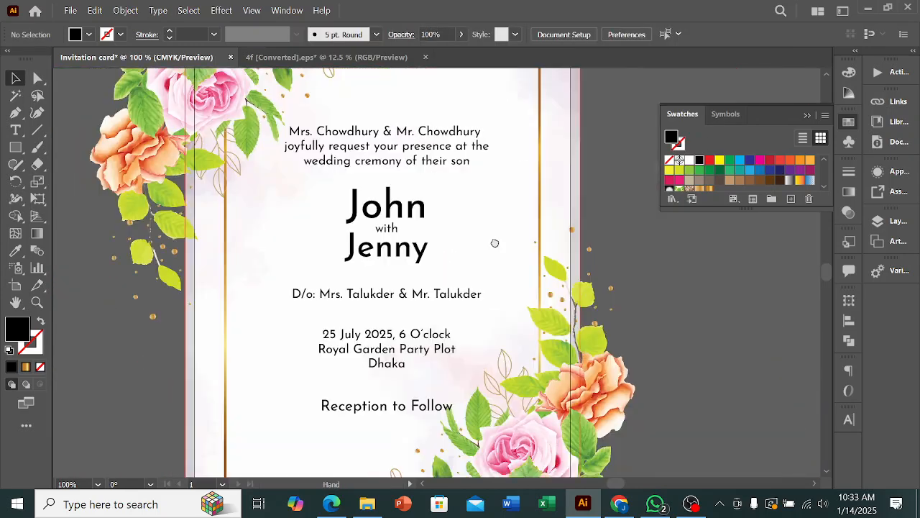
scroll(483, 251, down, 1)
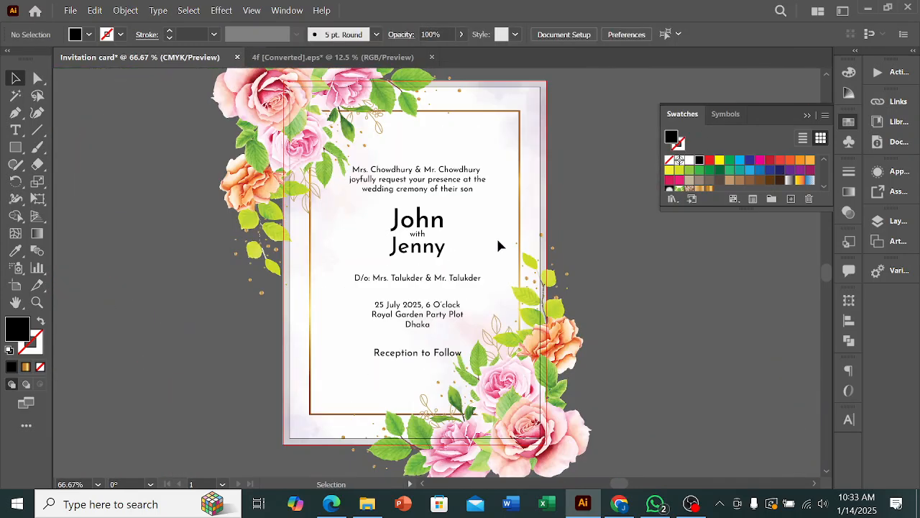
- Move the word "with" slightly down to sit more evenly between the two large names
scroll(418, 246, up, 3)
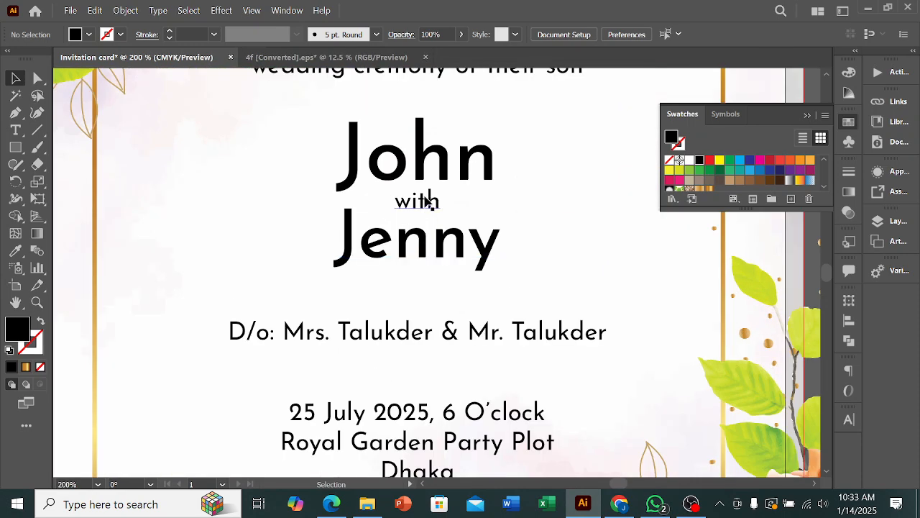
click(428, 202)
scroll(427, 205, up, 2)
drag(415, 231, 417, 239)
click(577, 195)
scroll(393, 258, down, 1)
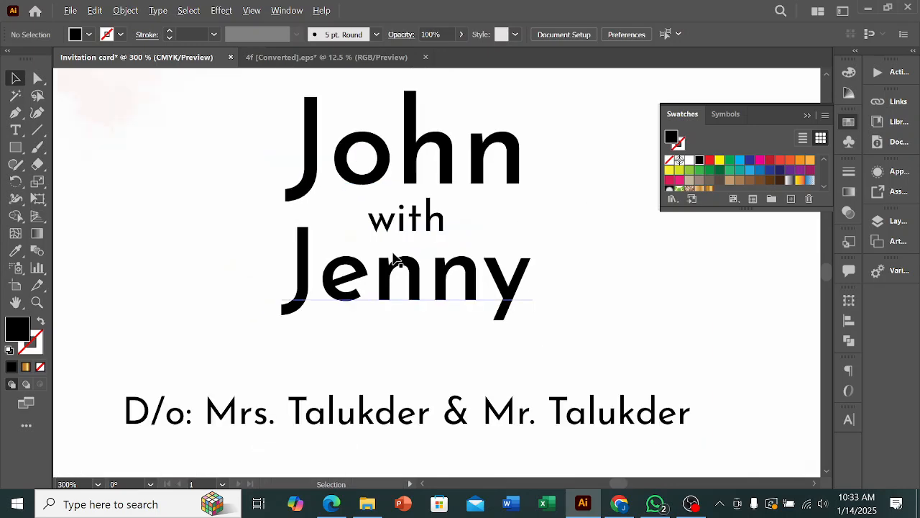
- Examine the overall layout of the text, gold frame and floral corners on the card
scroll(546, 259, down, 4)
scroll(584, 281, up, 1)
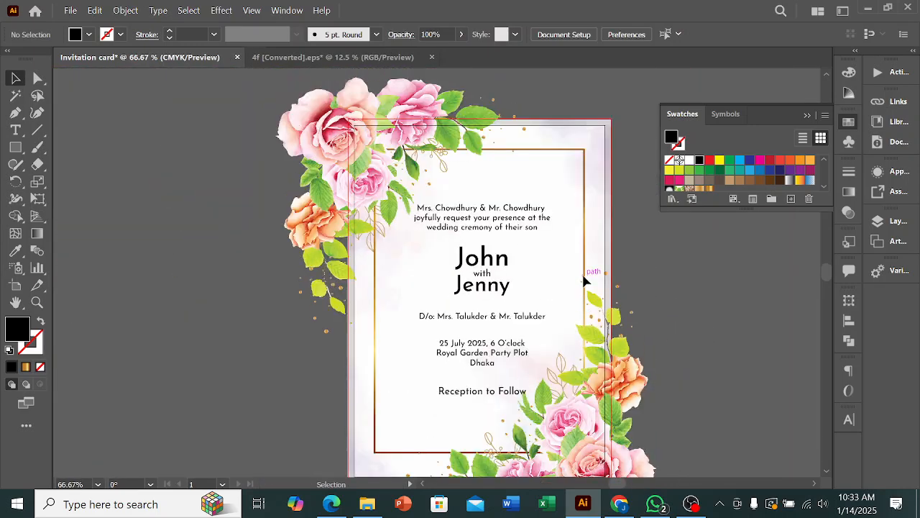
scroll(568, 229, down, 1)
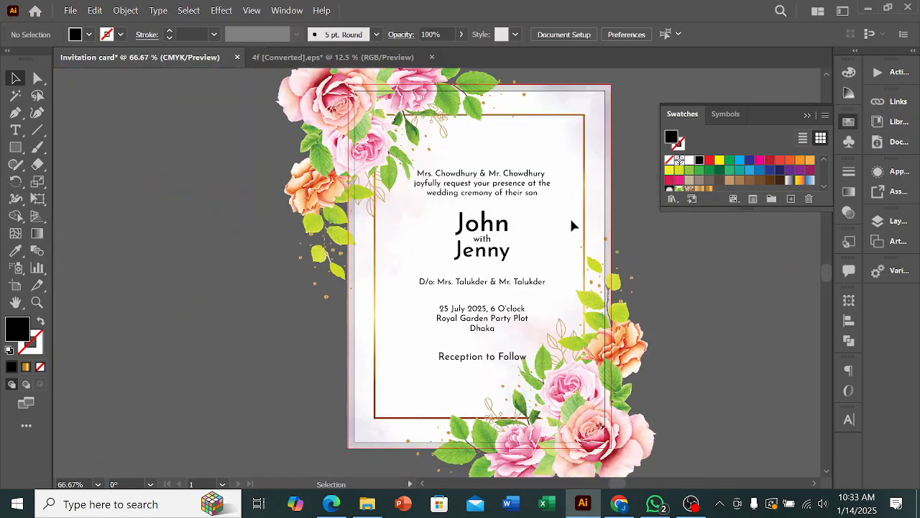
scroll(563, 218, down, 1)
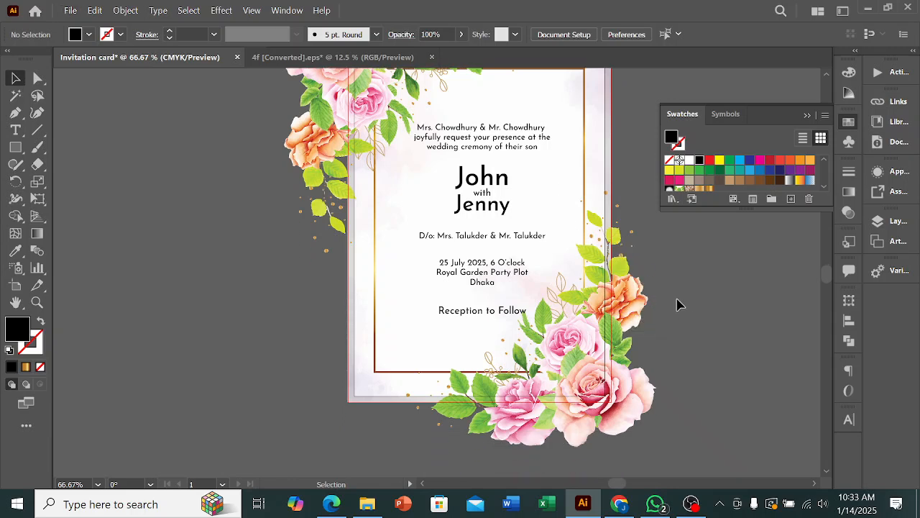
scroll(679, 305, up, 2)
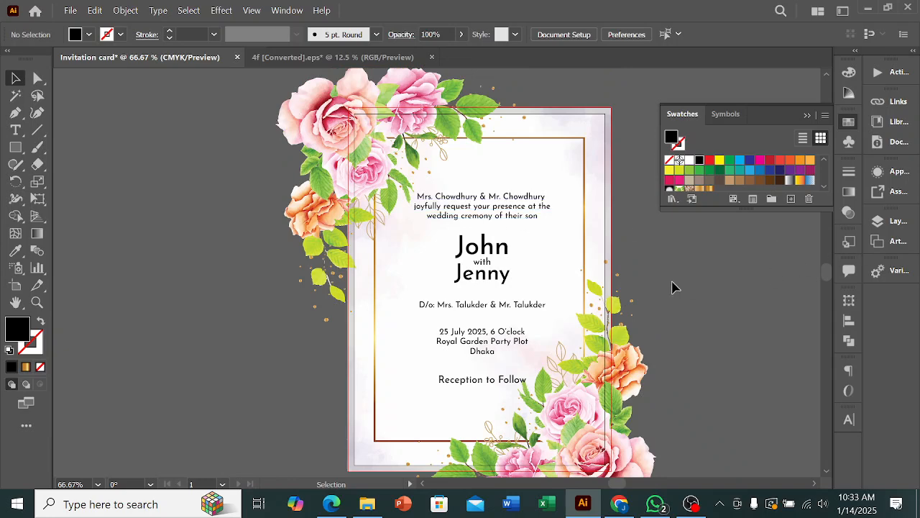
scroll(672, 288, up, 1)
scroll(454, 285, down, 1)
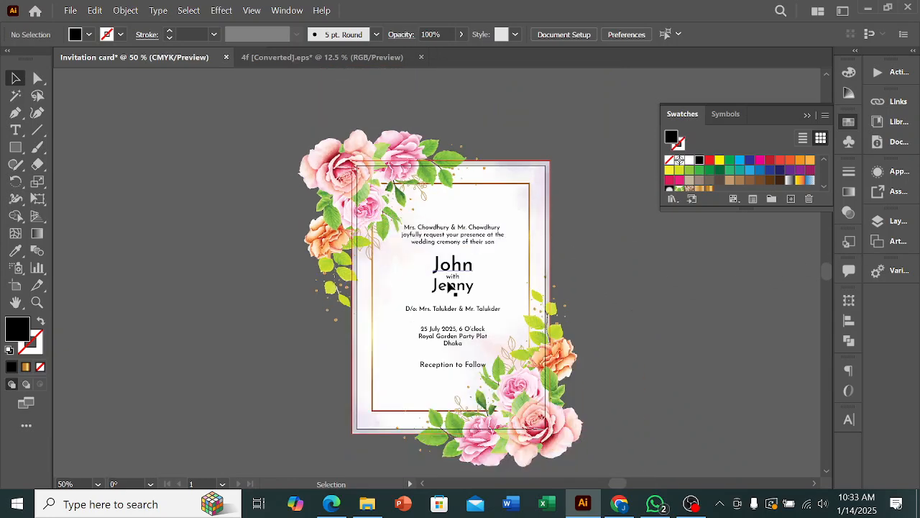
- Recolour the groom's and bride's names crimson with the Eyedropper, sampling the inner petals of the upper-left rose
scroll(454, 289, up, 1)
click(469, 266)
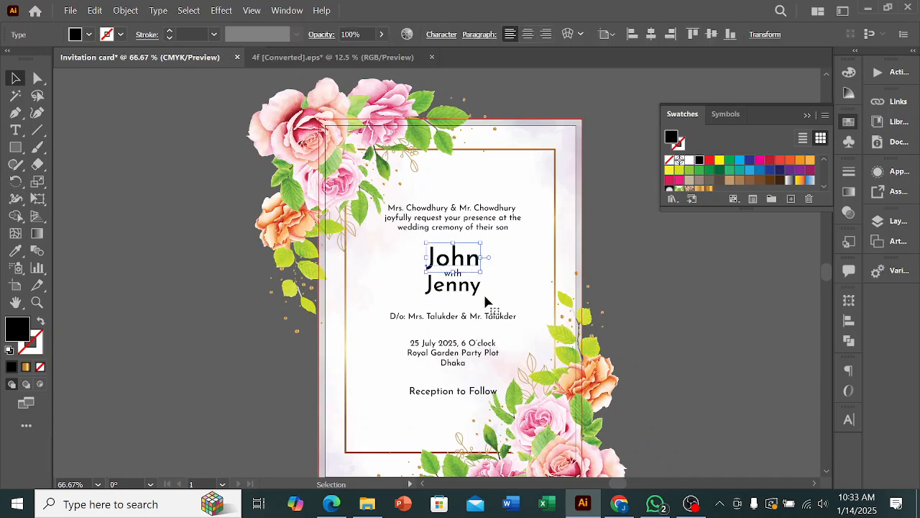
click(14, 253)
scroll(266, 135, up, 3)
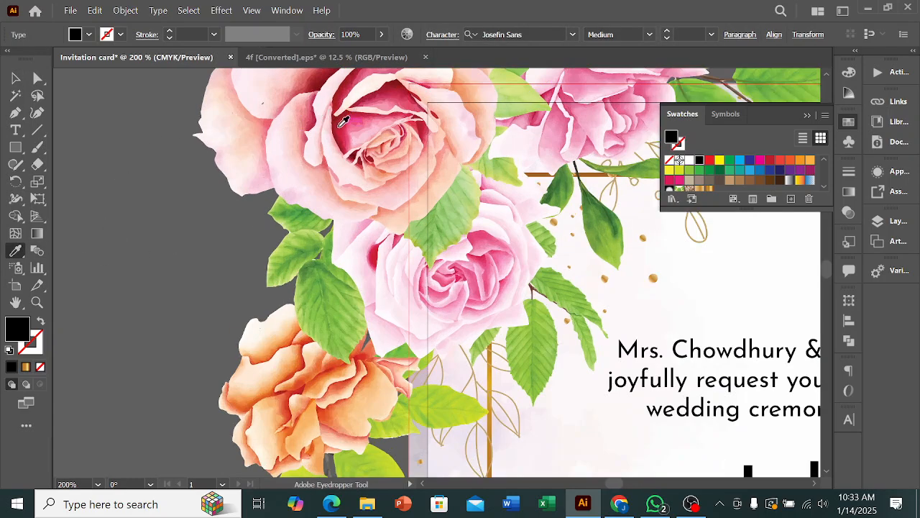
click(333, 127)
click(15, 79)
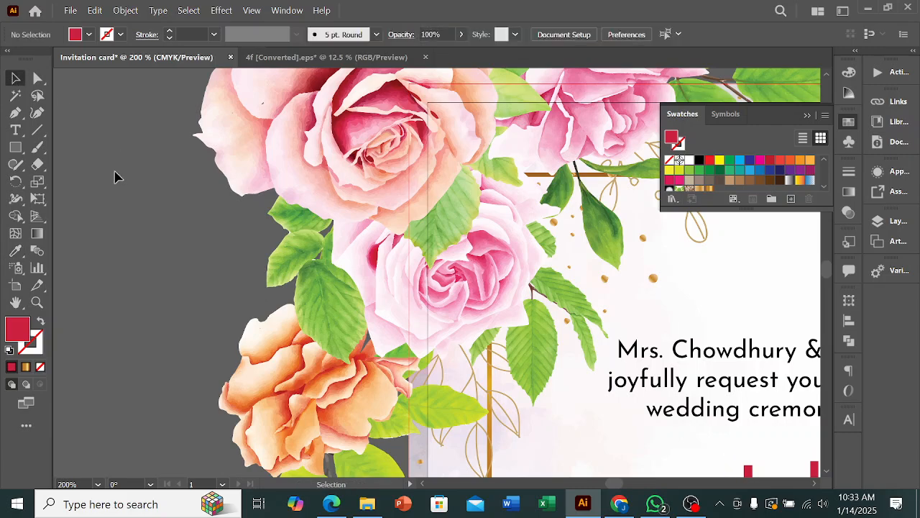
- Recolour all the smaller invitation text dark red with the Eyedropper, sampling the deep shadow of the lower-right peach rose
scroll(115, 173, down, 2)
scroll(314, 204, down, 1)
click(517, 231)
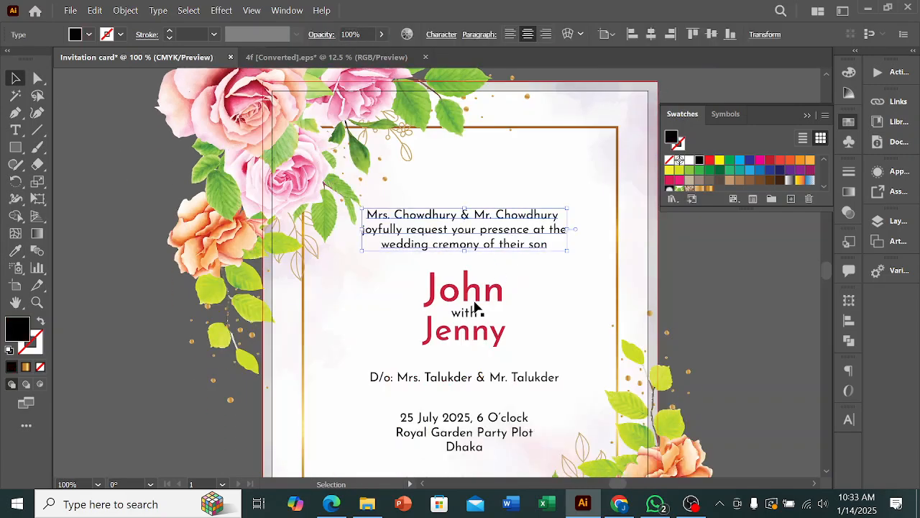
shift+click(496, 292)
scroll(489, 325, down, 1)
shift+click(479, 331)
shift+click(465, 363)
scroll(465, 363, down, 1)
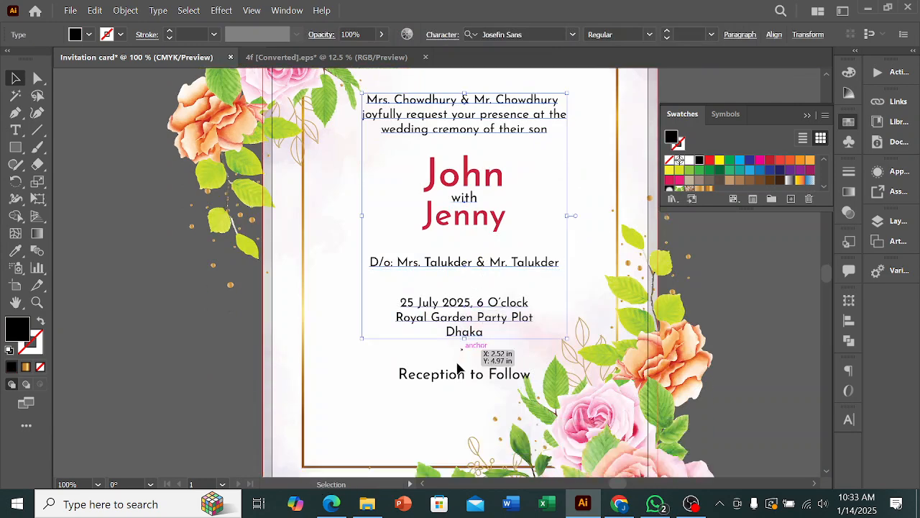
shift+click(453, 379)
click(15, 250)
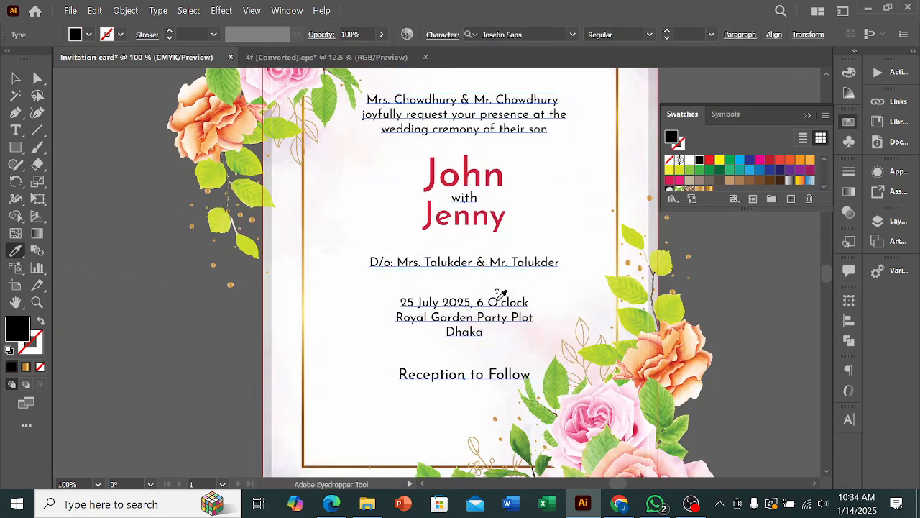
scroll(595, 325, down, 2)
scroll(596, 325, down, 2)
scroll(573, 332, up, 4)
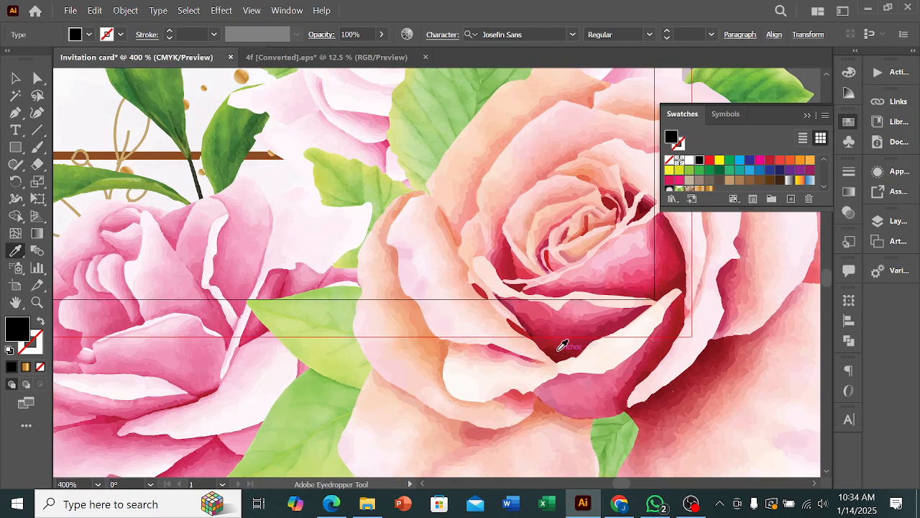
click(560, 350)
scroll(560, 350, down, 4)
scroll(555, 331, up, 3)
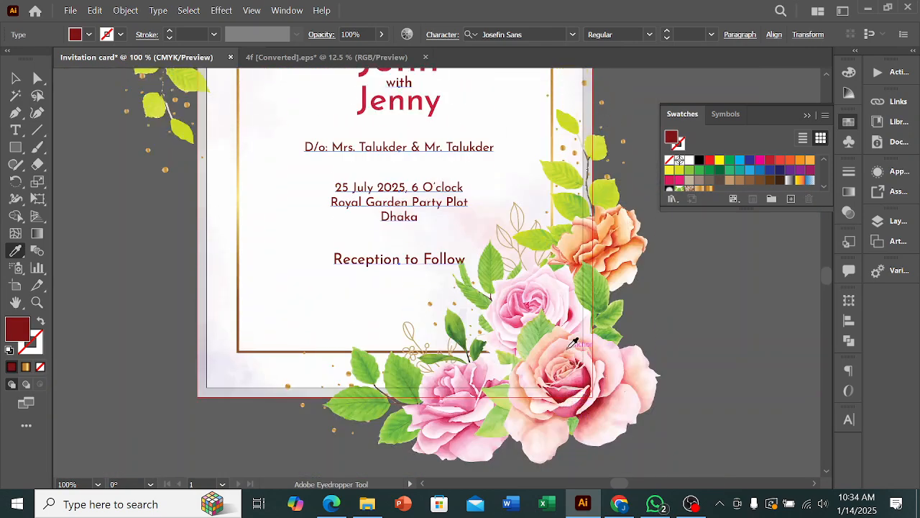
scroll(555, 325, up, 1)
click(15, 78)
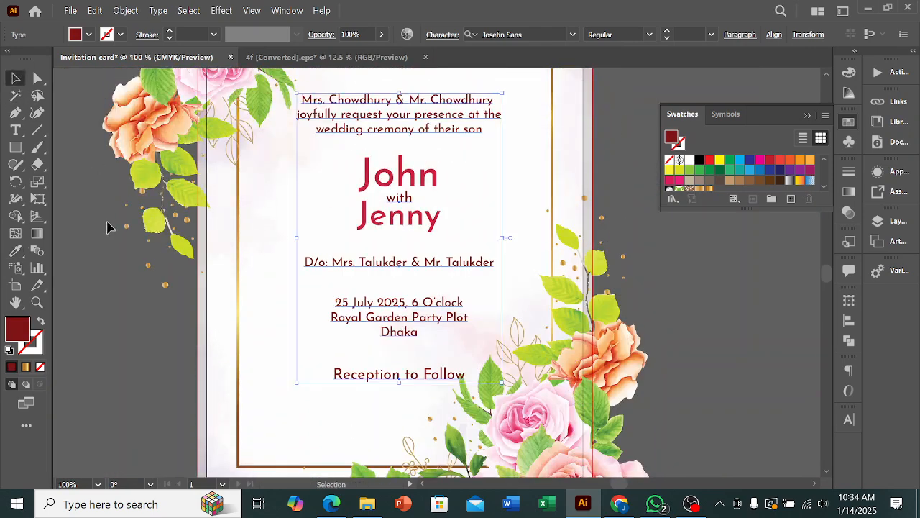
click(122, 247)
- Recolour all the smaller invitation text pink with the Eyedropper, sampling a petal of the pink rose near the card's upper-left corner
scroll(538, 248, up, 2)
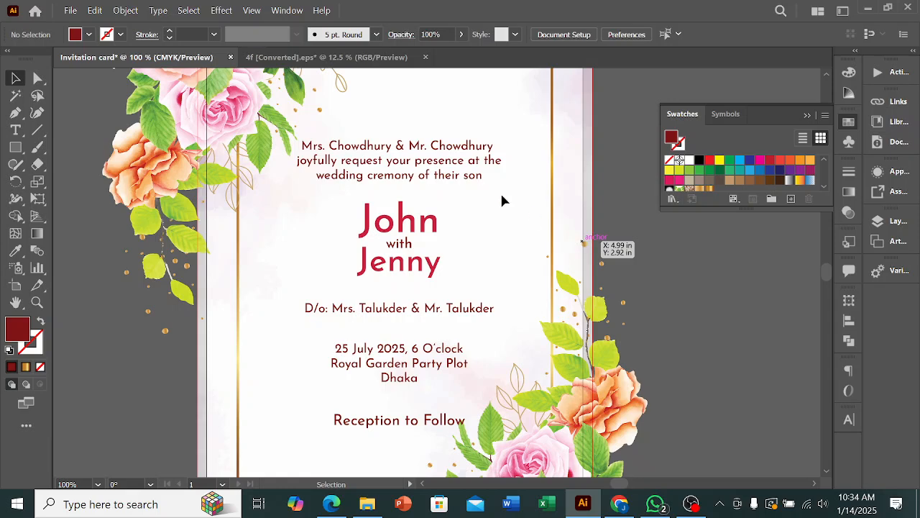
click(431, 163)
shift+click(407, 310)
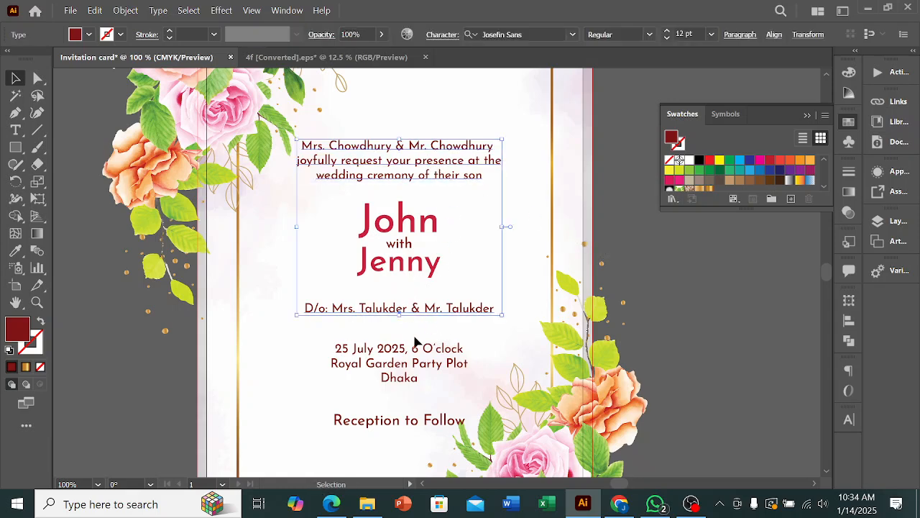
shift+click(403, 358)
shift+click(355, 425)
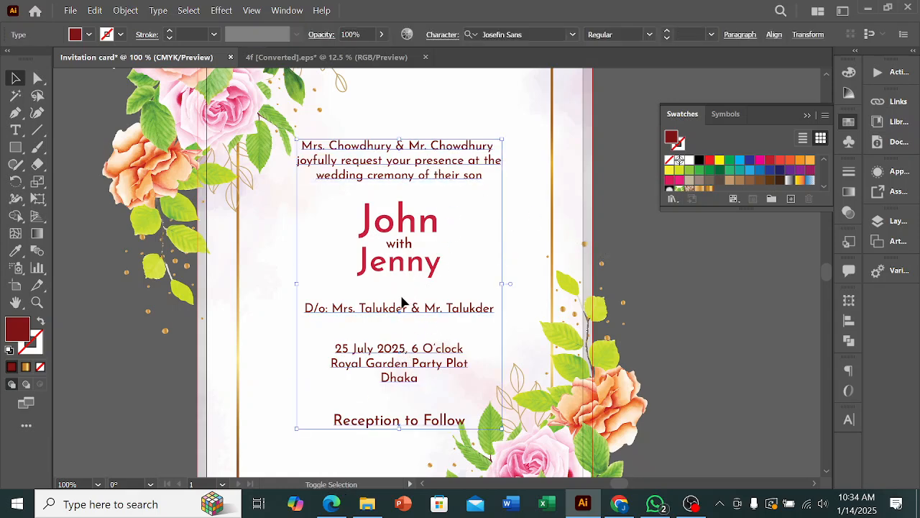
click(15, 250)
scroll(215, 107, up, 6)
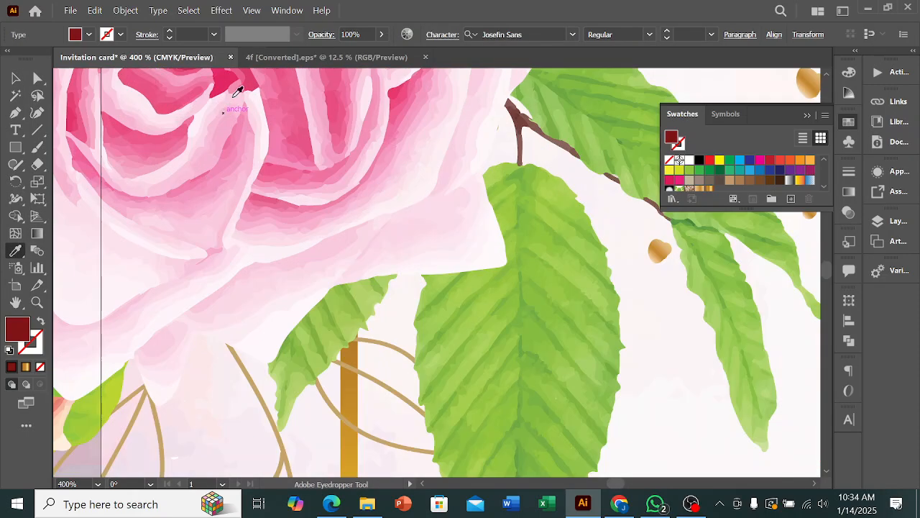
click(161, 137)
scroll(162, 136, down, 6)
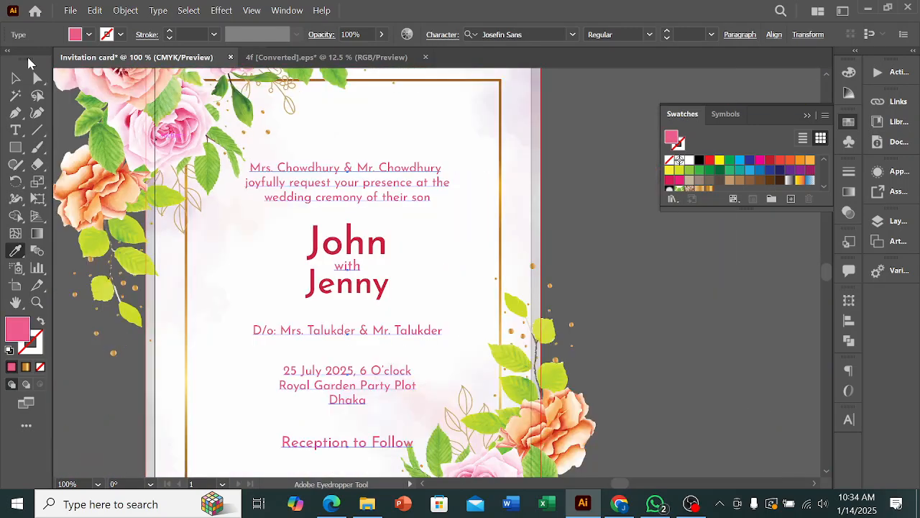
click(15, 77)
click(625, 239)
- Examine the recoloured text against the flowers and frame across the whole card
scroll(625, 237, down, 3)
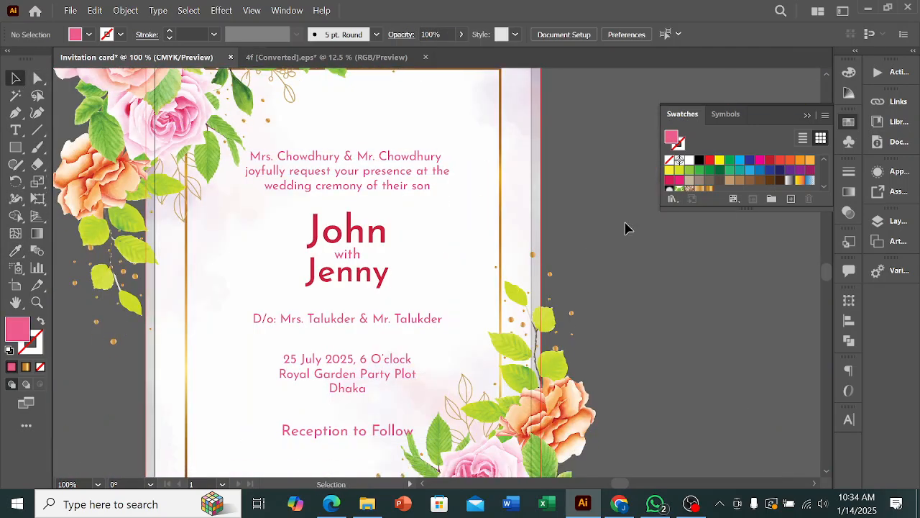
scroll(621, 206, down, 1)
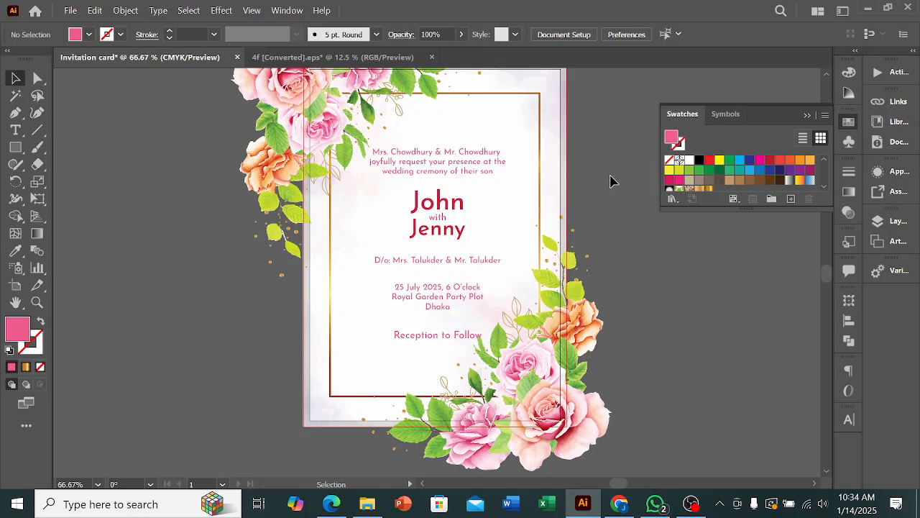
scroll(592, 178, up, 1)
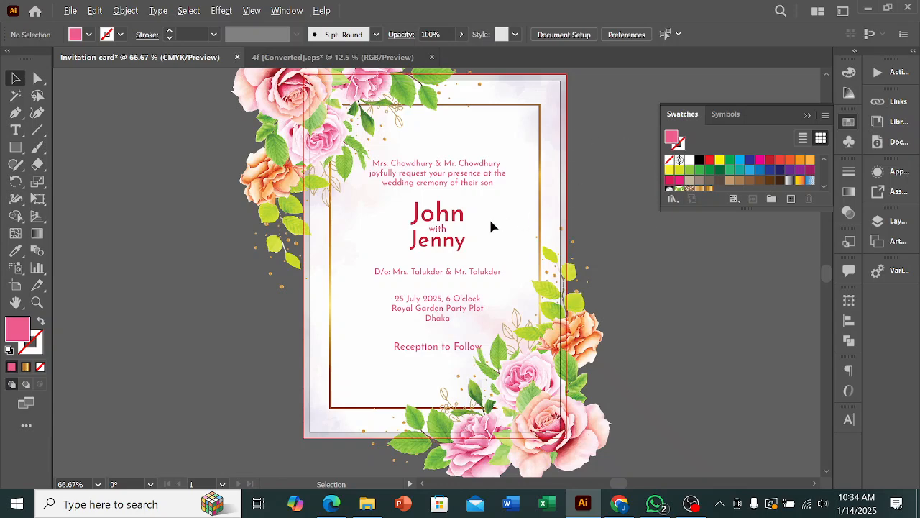
scroll(489, 224, up, 2)
scroll(452, 216, down, 4)
scroll(431, 292, up, 1)
scroll(431, 292, up, 1)
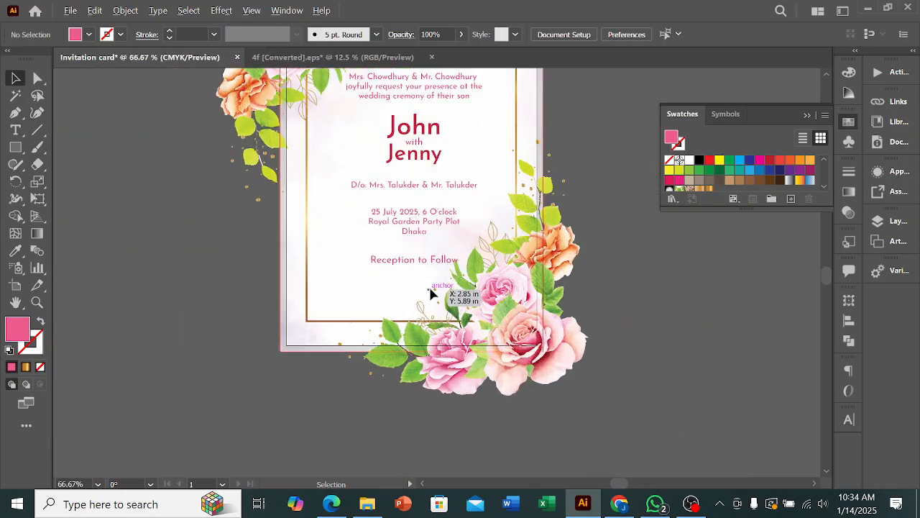
scroll(450, 302, down, 2)
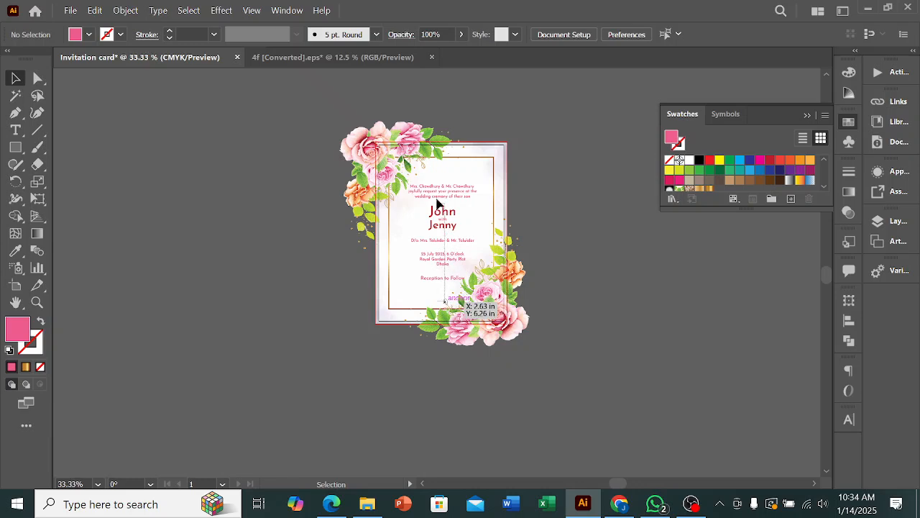
- Select all the card artwork and move it off the artboard to the empty canvas on its left
click(430, 172)
click(582, 239)
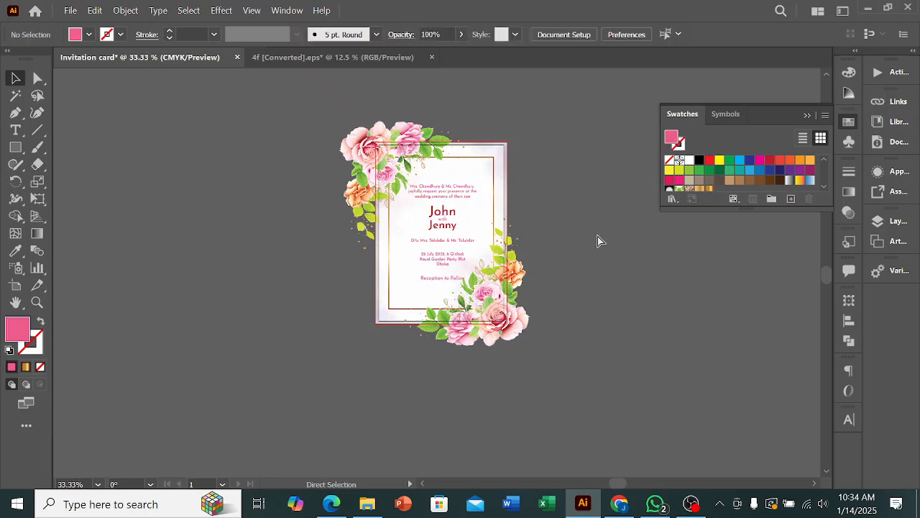
key(ctrl+a)
click(608, 286)
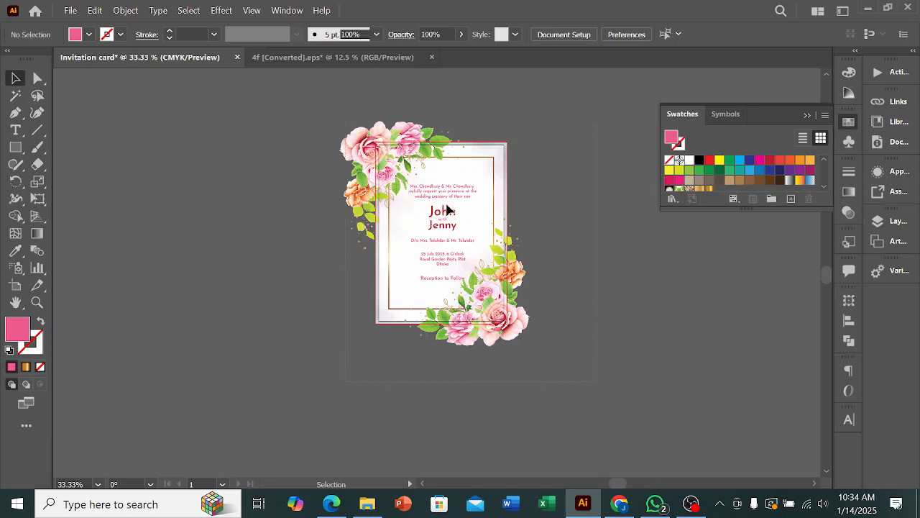
key(ctrl+a)
drag(352, 249, 292, 238)
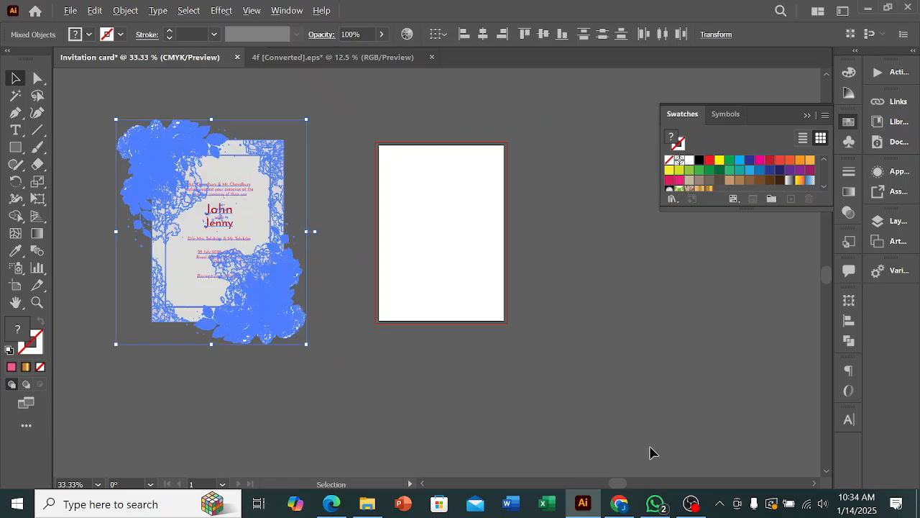
key(a)
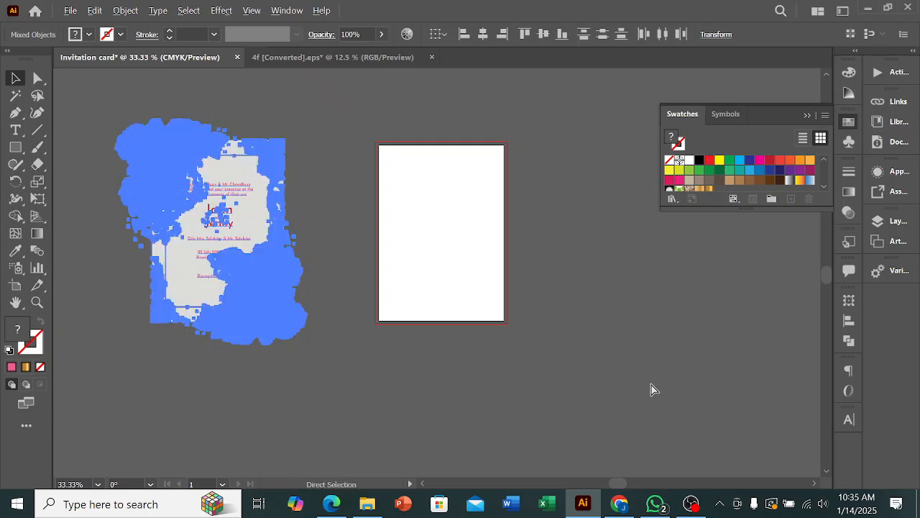
- Undo the artwork's move off the artboard and deselect everything
key(ctrl+z)
key(v)
click(655, 318)
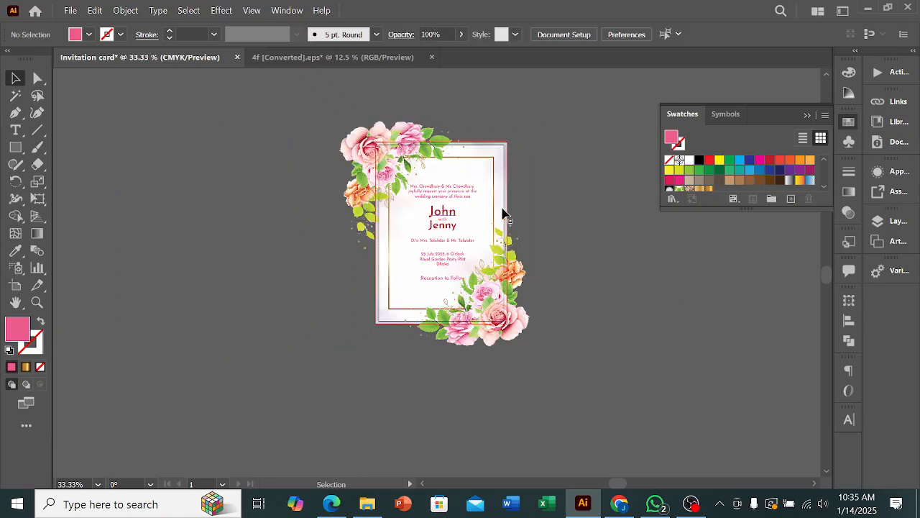
- Group the background, frame and both flower arrangements together, and group all the invitation text separately
scroll(453, 216, up, 2)
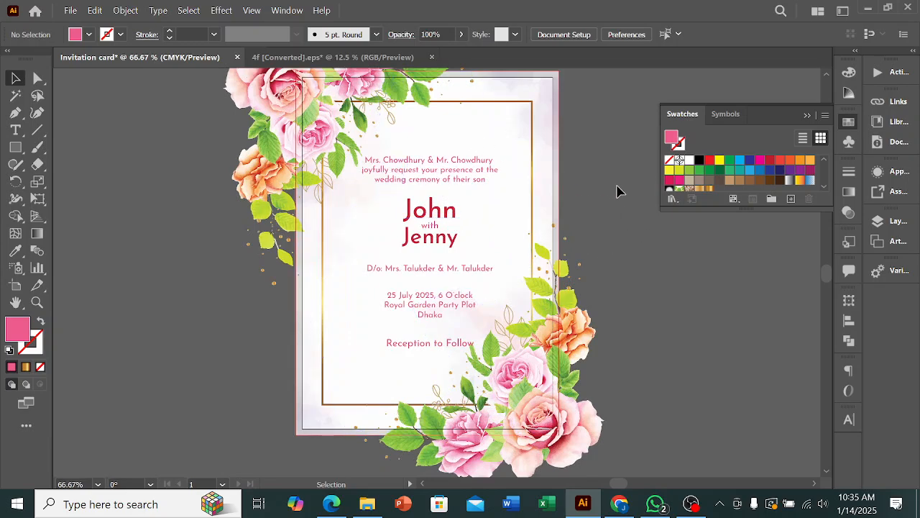
scroll(523, 83, up, 2)
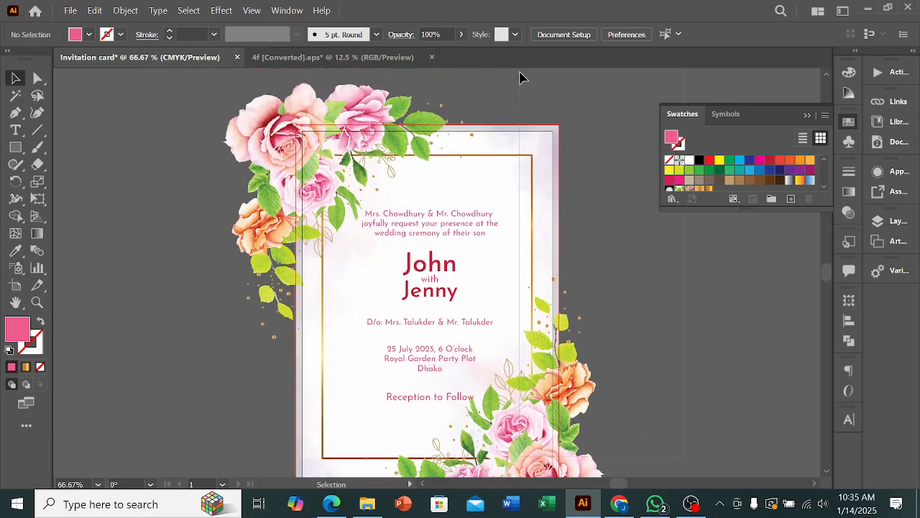
key(ctrl+a)
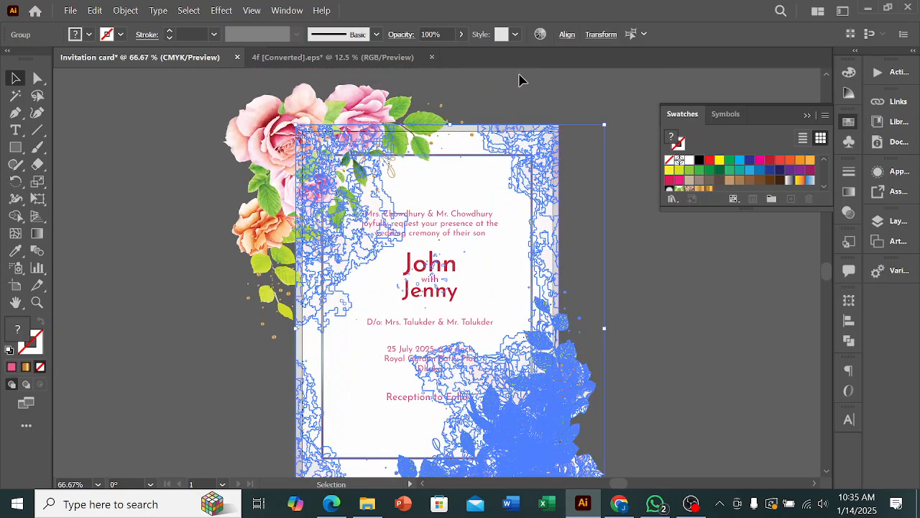
shift+click(282, 108)
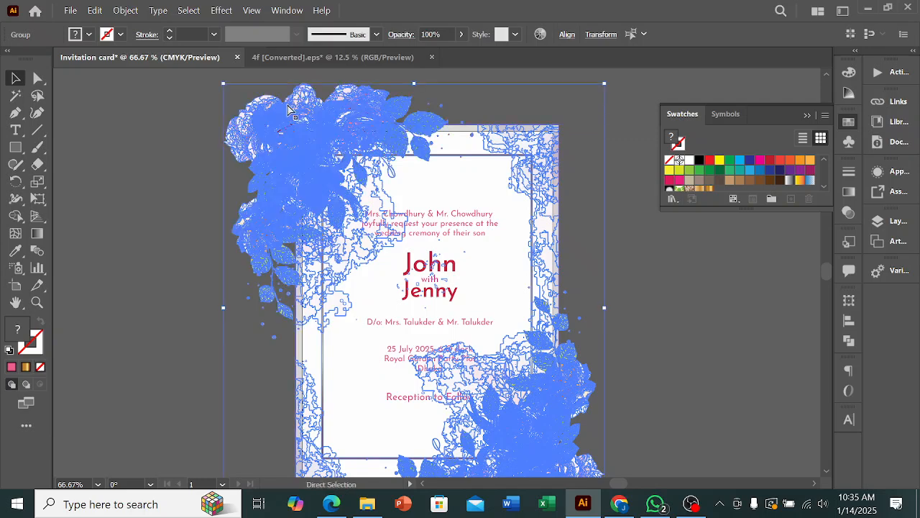
click(690, 341)
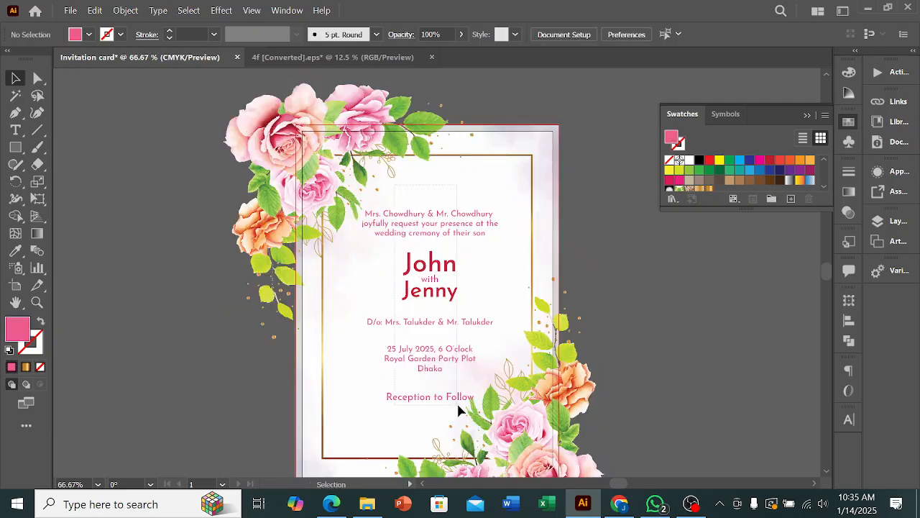
click(458, 410)
click(672, 345)
scroll(672, 306, down, 1)
scroll(680, 297, down, 2)
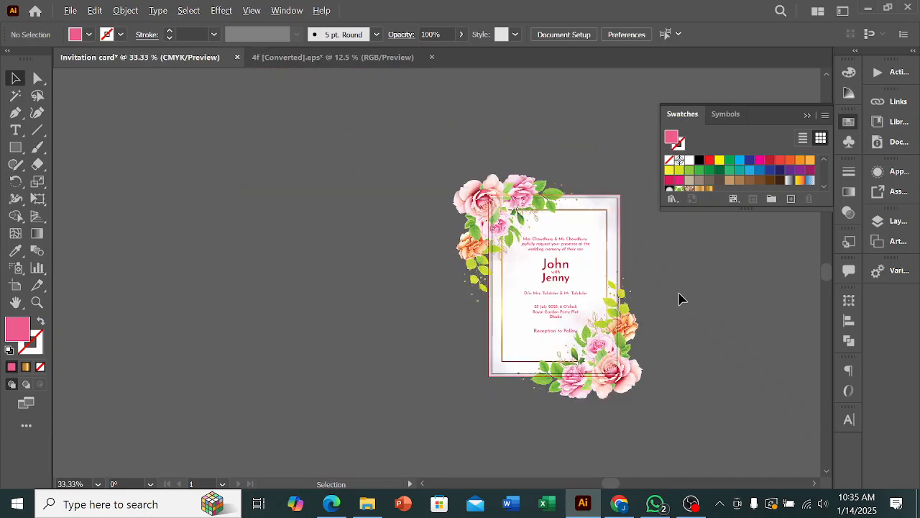
key(ctrl)
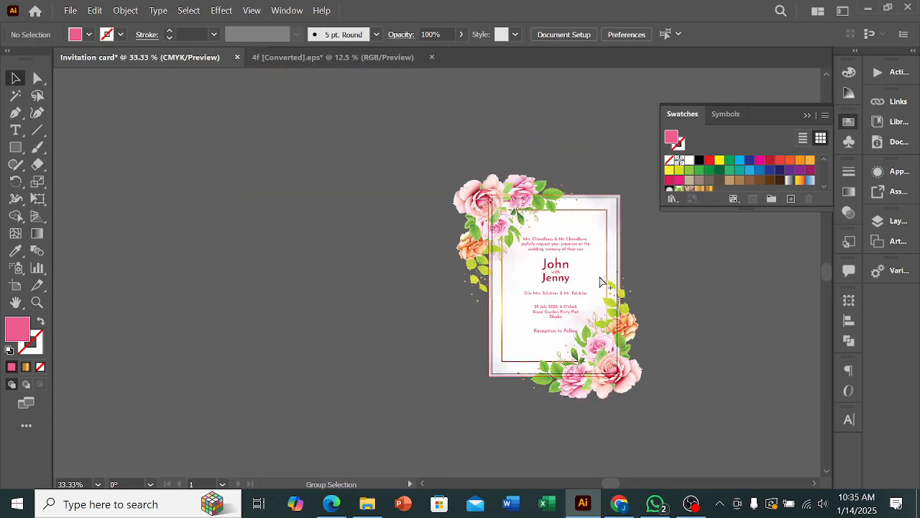
key(ctrl+a)
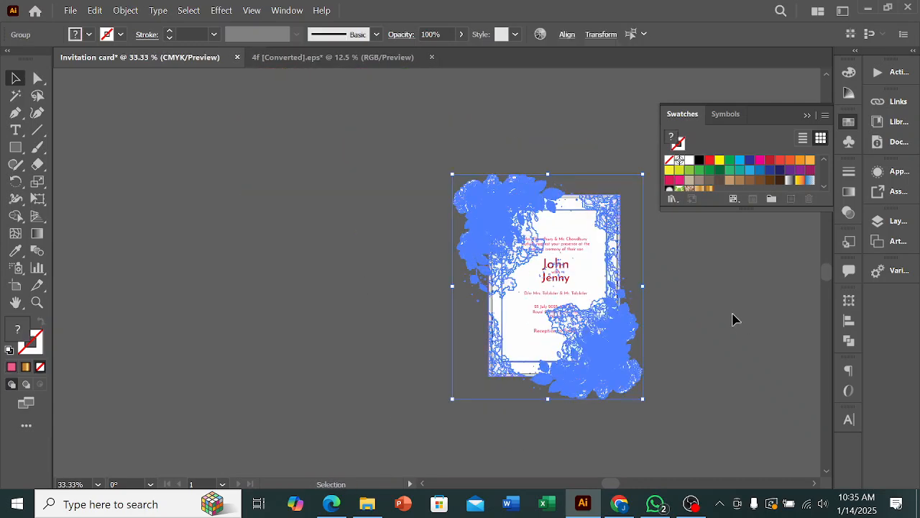
click(698, 312)
- Move the grouped invitation text off the card to the empty canvas on its left
click(559, 302)
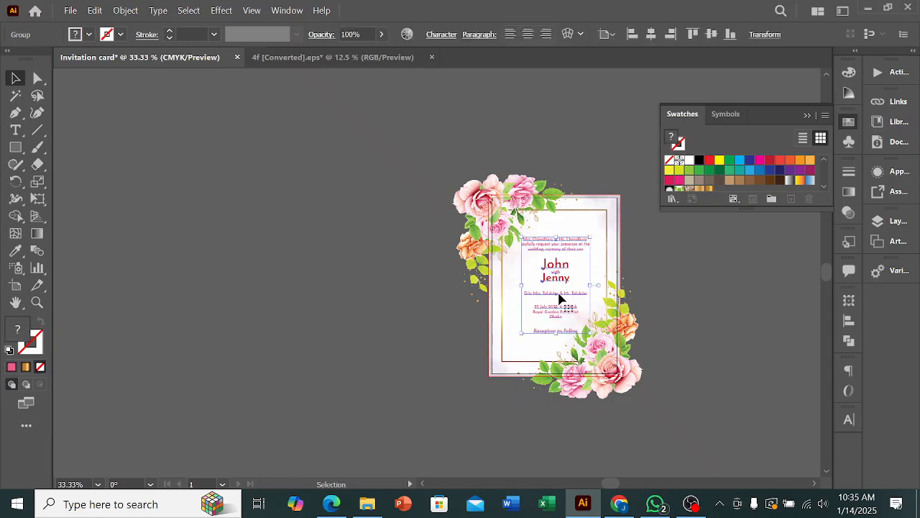
drag(555, 264, 347, 239)
- Draw a rectangle about 5.24 × 7.28 in over the whole card, from the upper-left bleed corner to the lower-right one
click(16, 146)
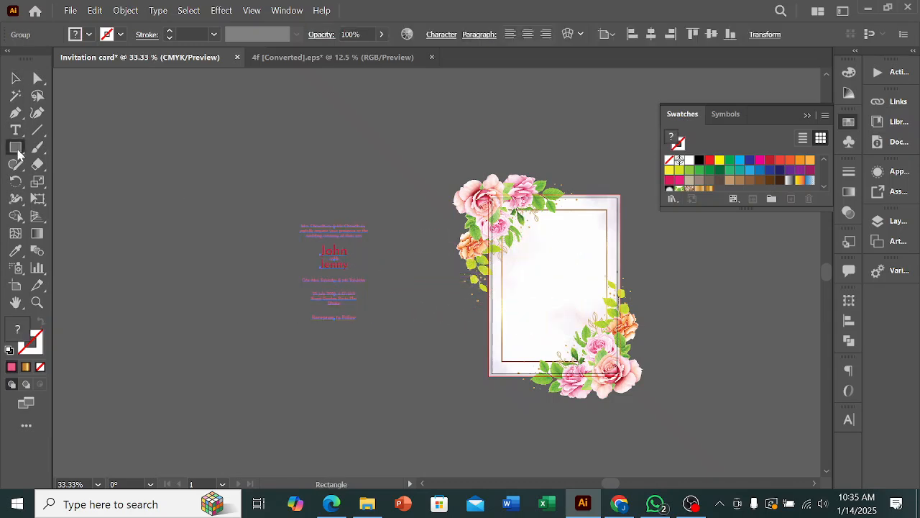
scroll(659, 281, up, 2)
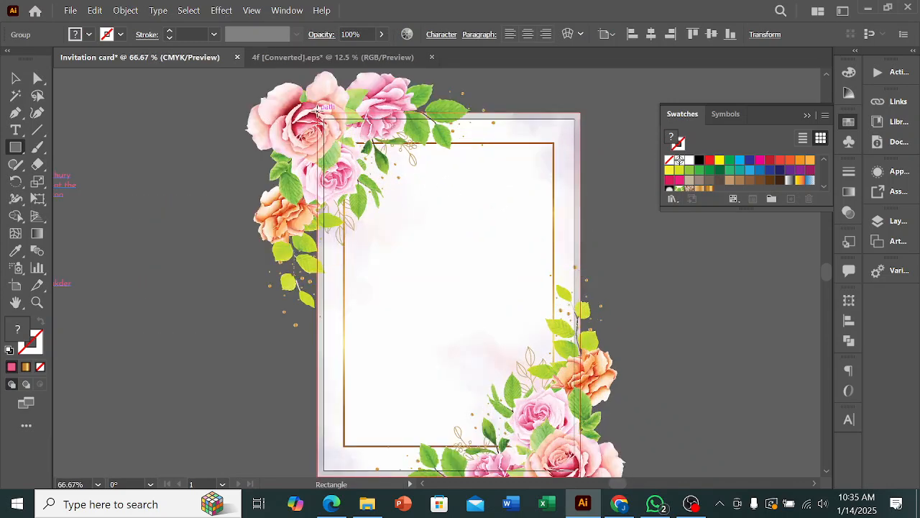
drag(318, 113, 583, 433)
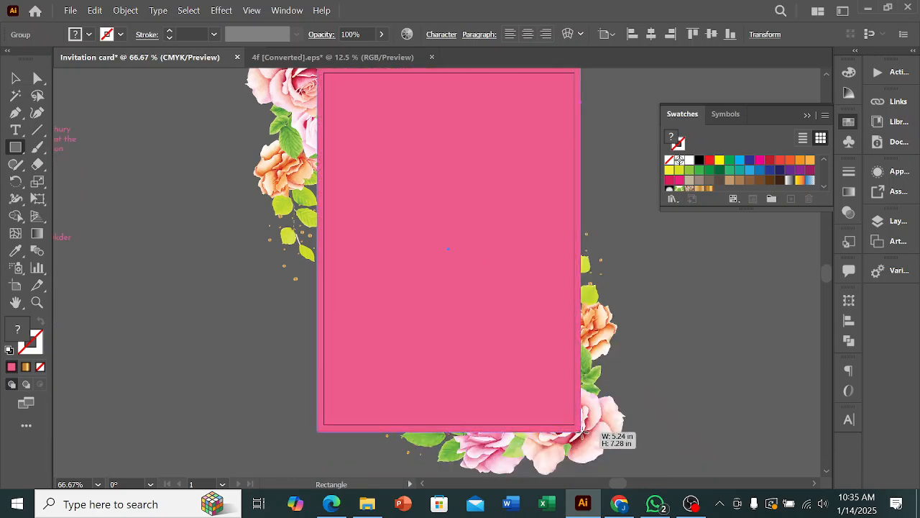
drag(641, 435, 642, 432)
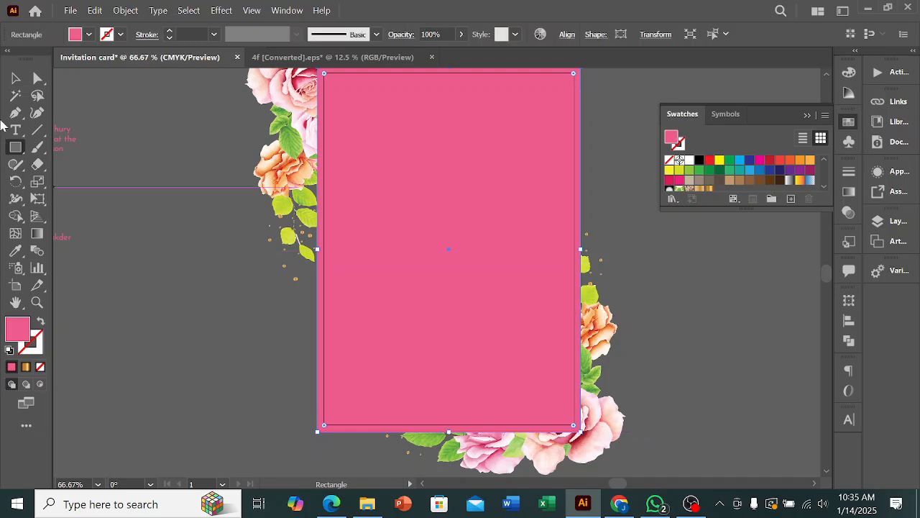
click(15, 78)
click(733, 302)
scroll(668, 304, down, 1)
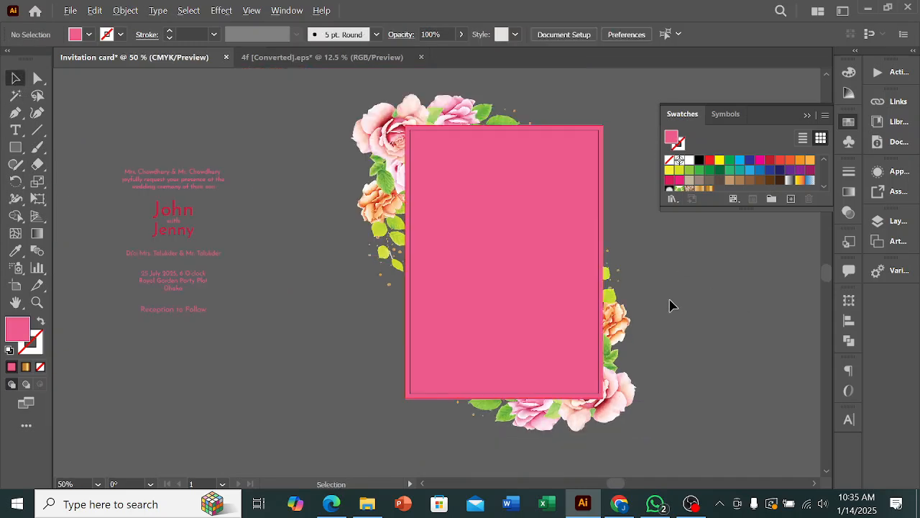
- Make a clipping mask from the pink rectangle and the floral artwork, trimming the flowers to the bleed edge
click(352, 91)
key(ctrl)
key(ctrl+h)
click(628, 259)
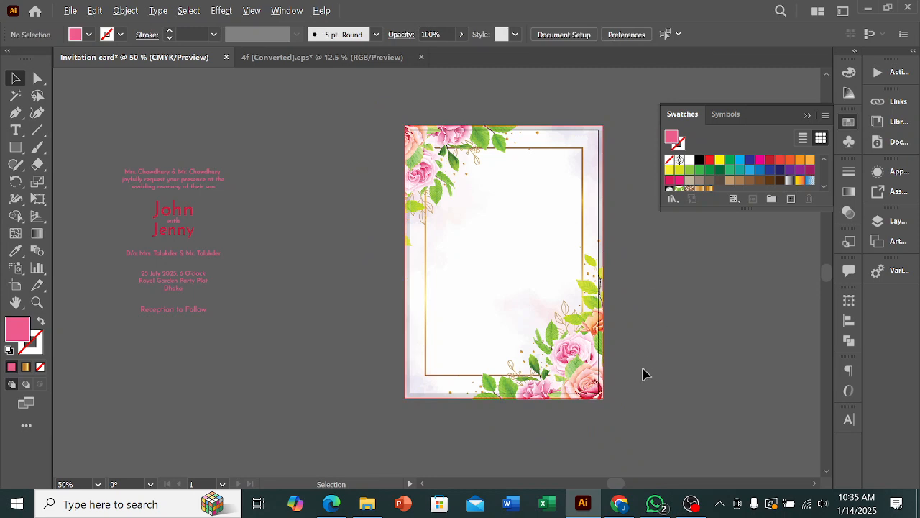
- Align the text group horizontally and vertically to the centre of the clipped card, using the card as key object
scroll(643, 372, up, 2)
scroll(643, 370, down, 2)
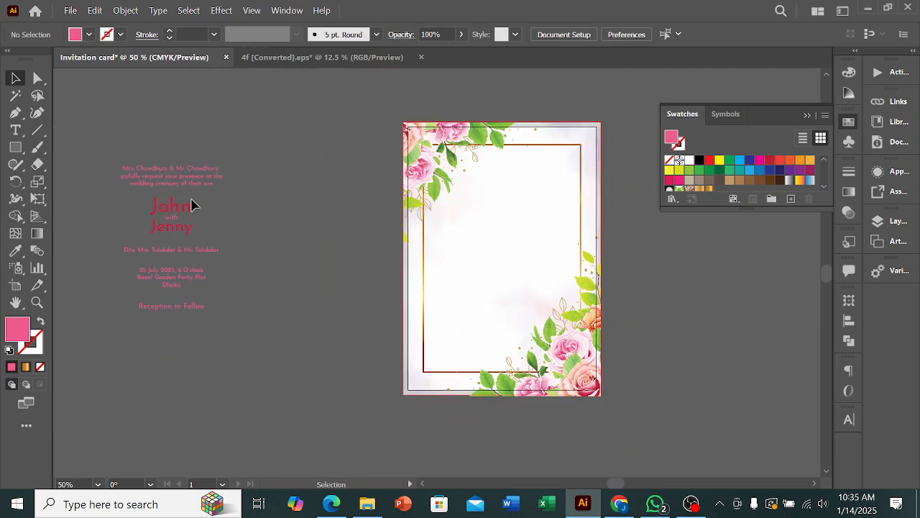
click(184, 225)
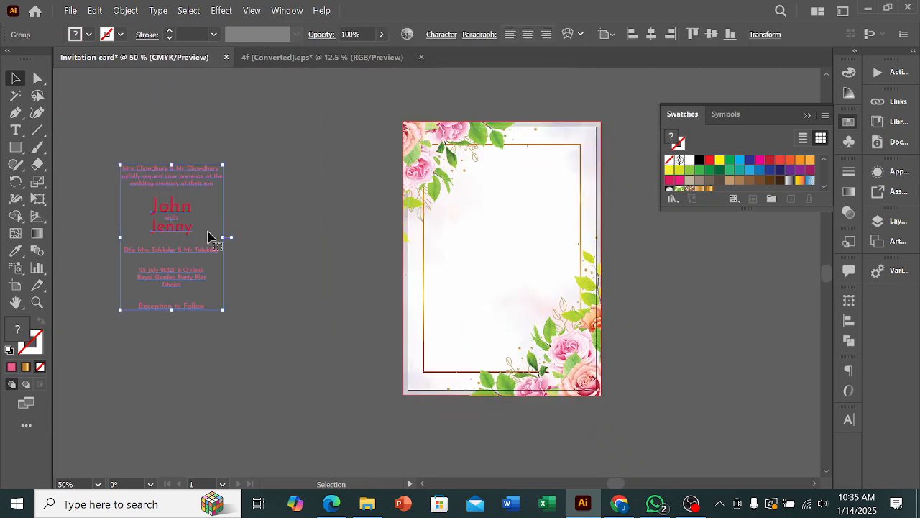
shift+click(535, 244)
click(535, 244)
click(484, 34)
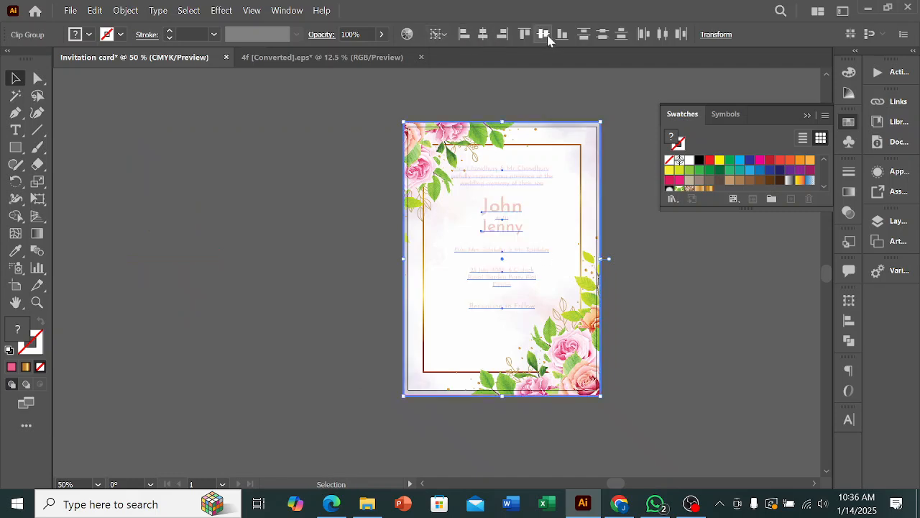
click(544, 34)
click(676, 240)
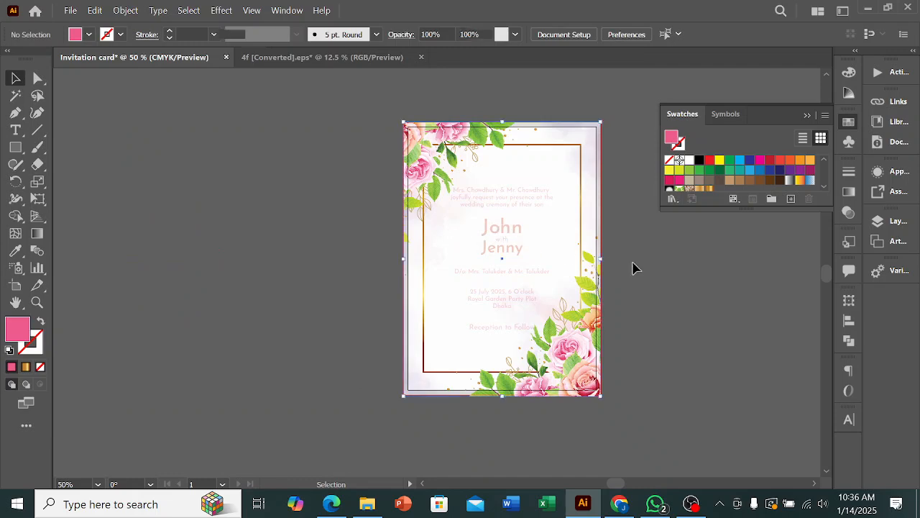
- Send the clipped floral artwork behind the invitation text
click(626, 267)
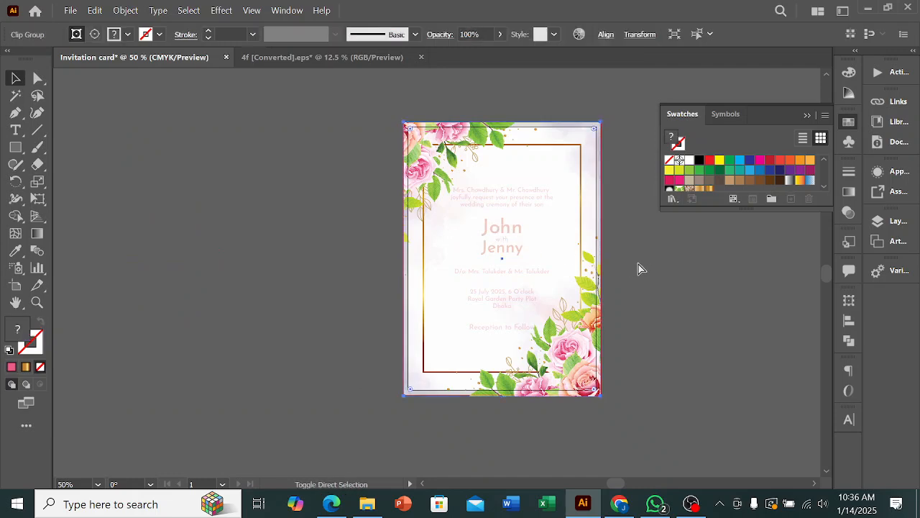
click(682, 319)
drag(682, 318, 610, 303)
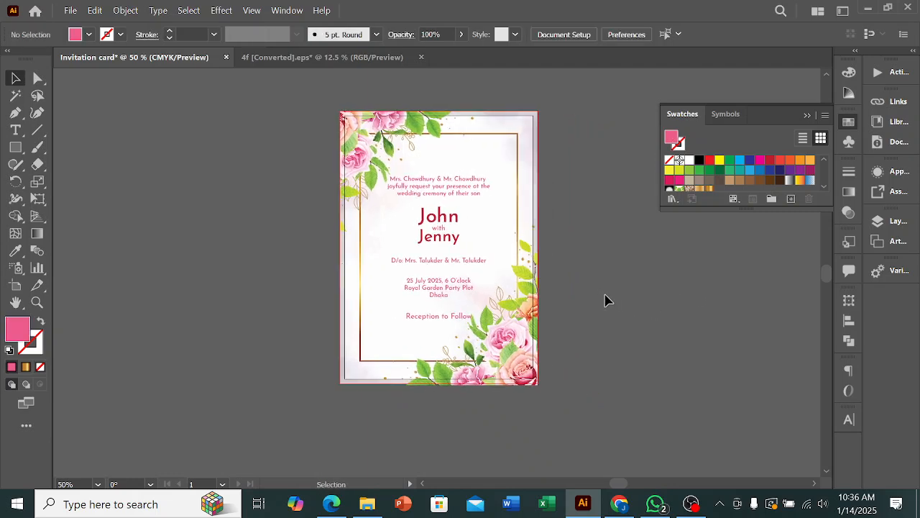
- Check the text group's placement on the clipped card and inspect the lettering up close
click(451, 288)
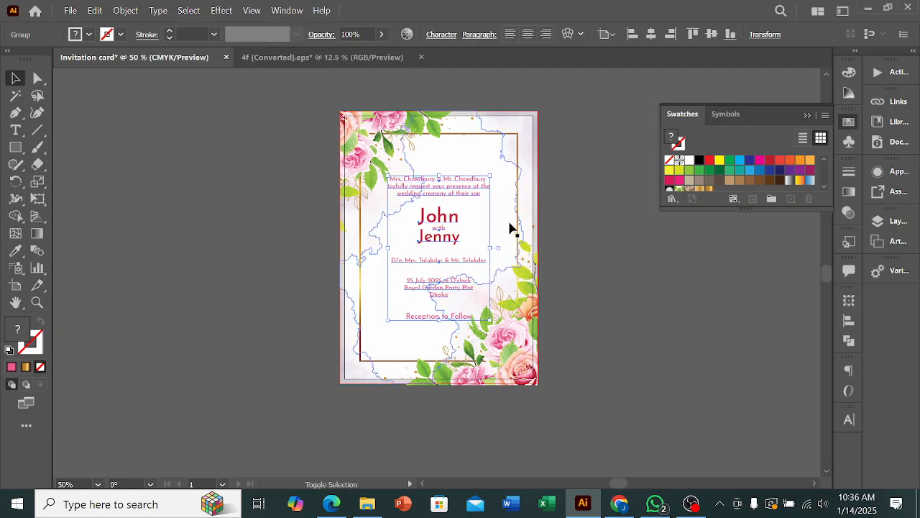
click(507, 228)
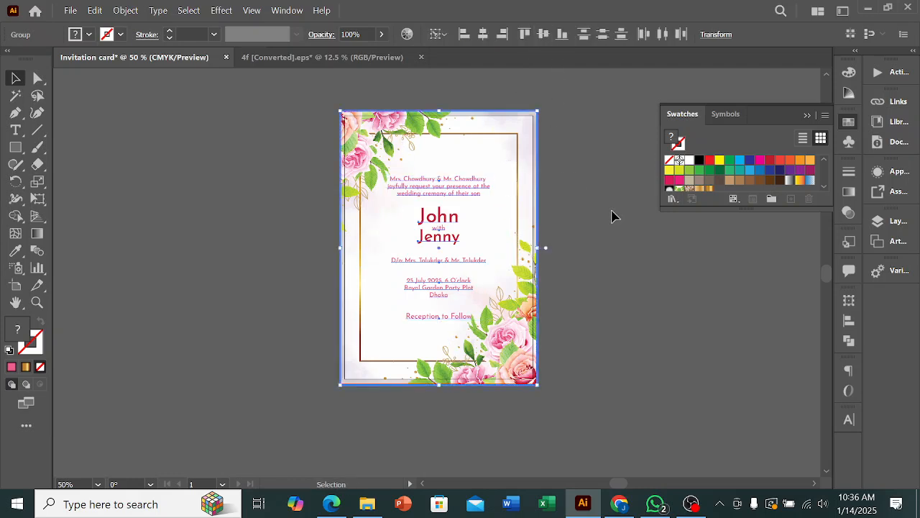
click(611, 216)
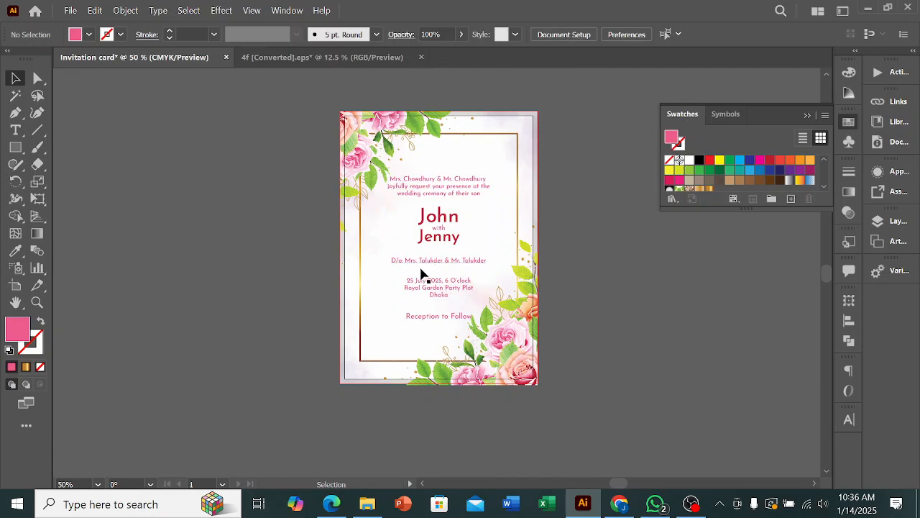
scroll(386, 295, up, 2)
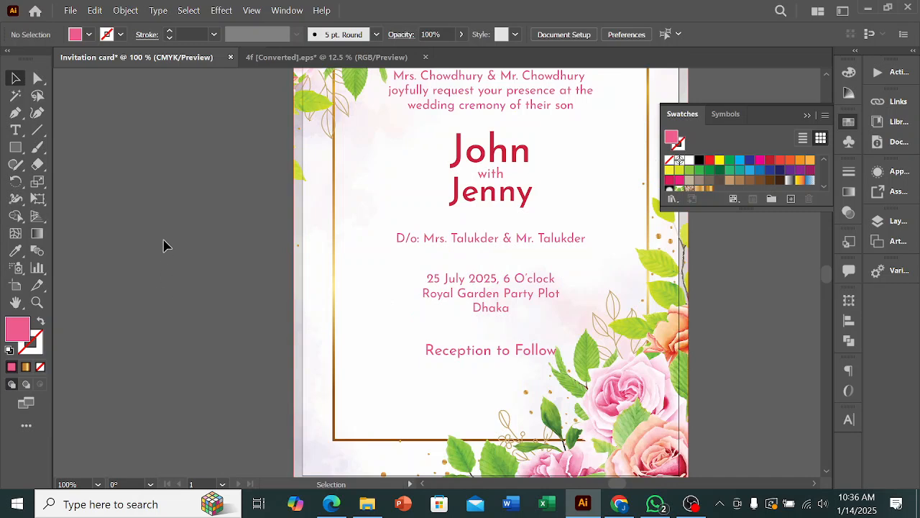
scroll(164, 246, down, 1)
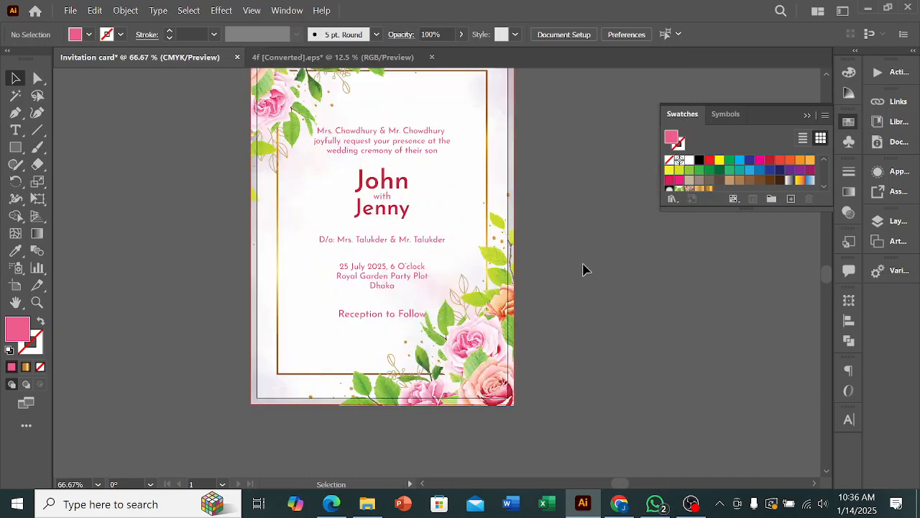
scroll(583, 268, up, 1)
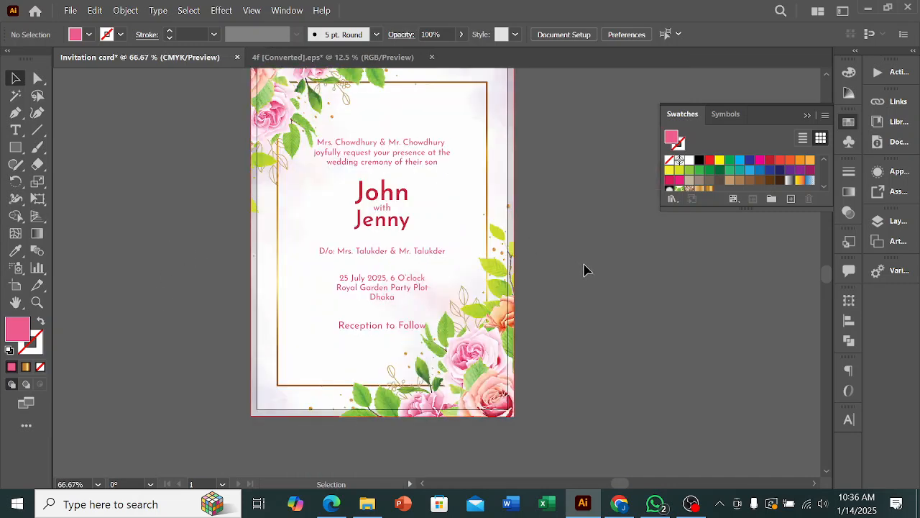
- Slightly lower the opacity of all the smaller text blocks inside the text group, leaving out the couple's names
click(411, 162)
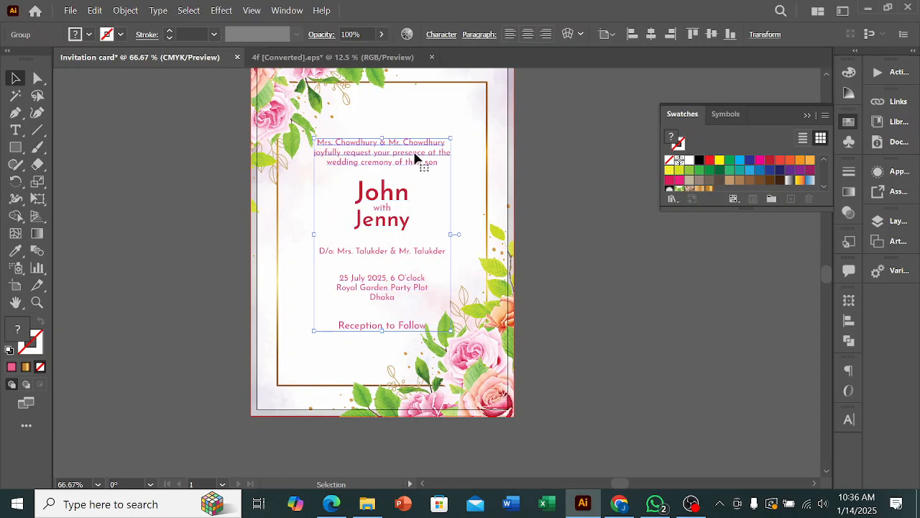
double_click(414, 154)
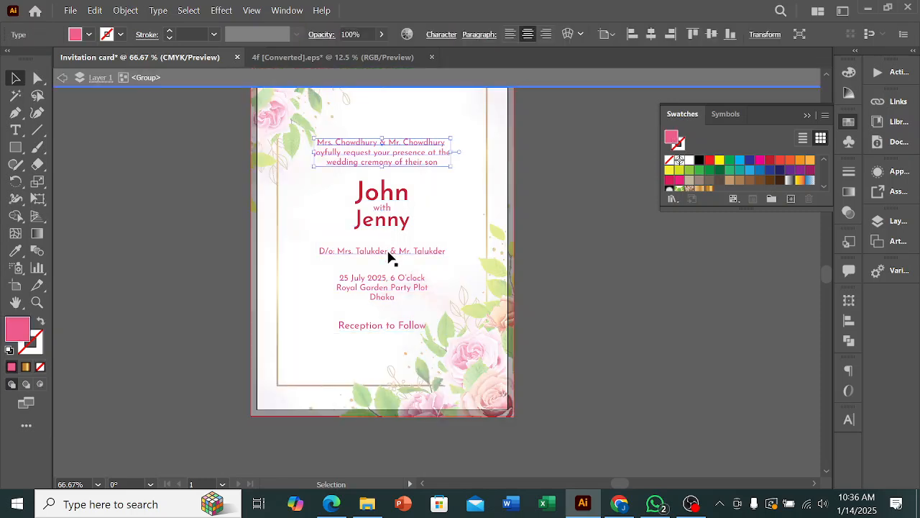
shift+click(388, 216)
shift+click(413, 251)
shift+click(383, 291)
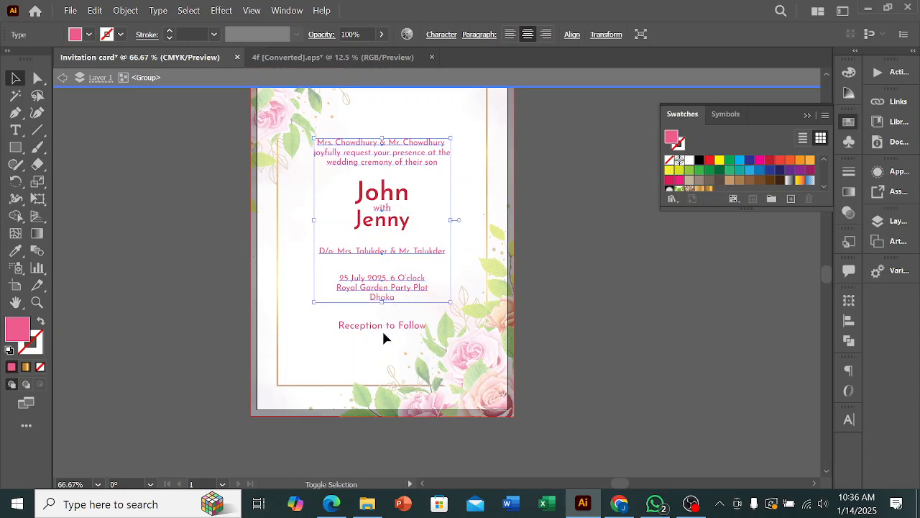
shift+click(384, 327)
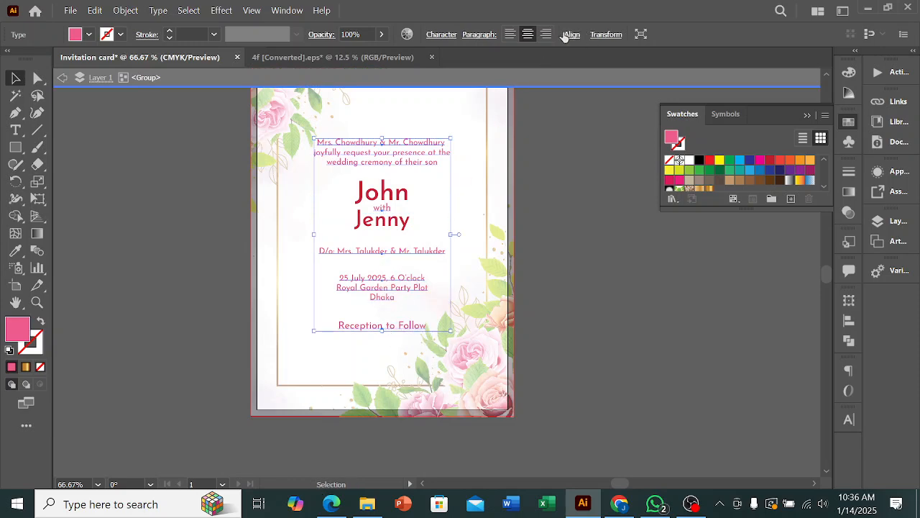
click(381, 35)
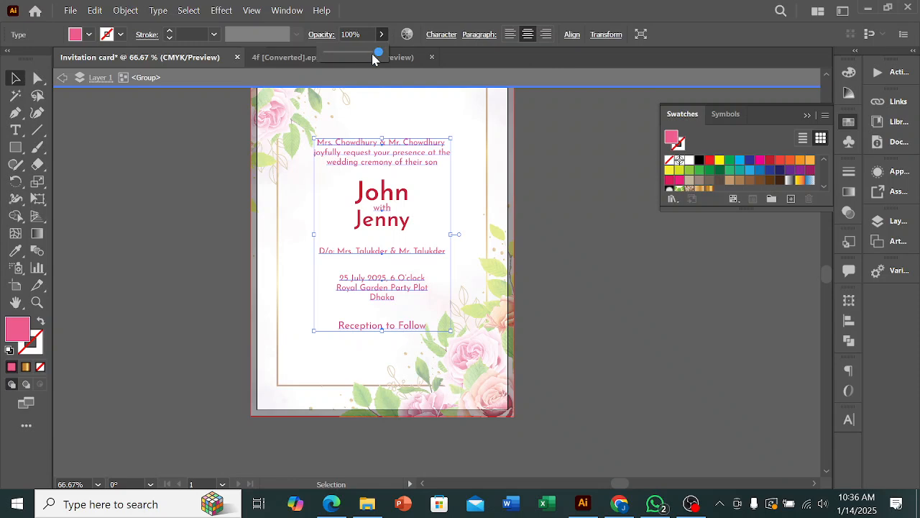
drag(374, 57, 367, 58)
click(554, 180)
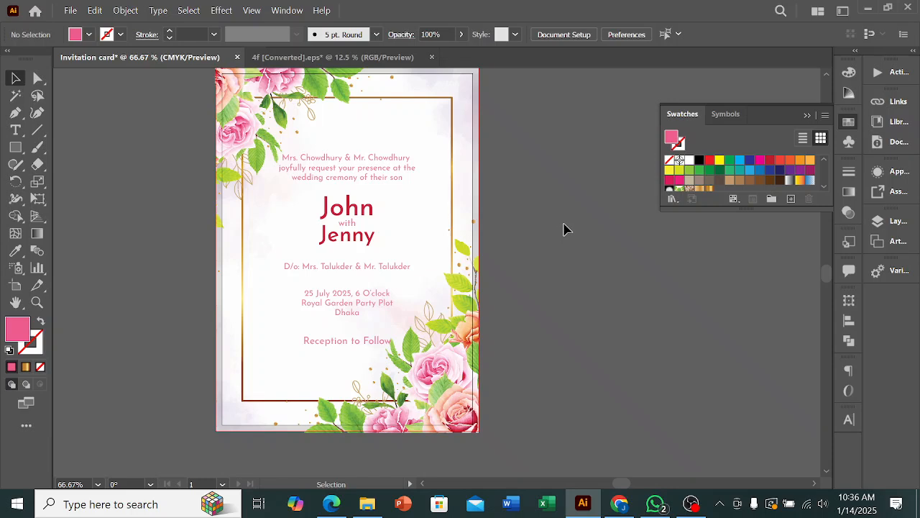
scroll(568, 216, down, 1)
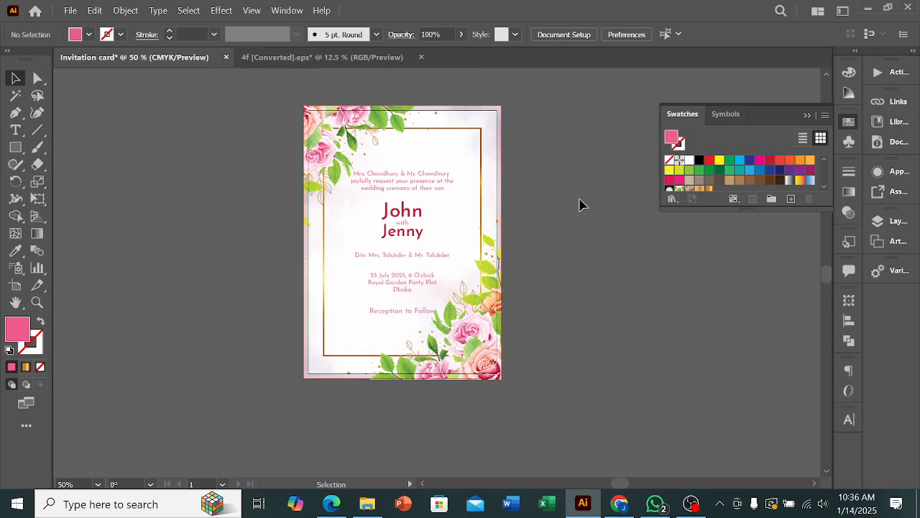
- Duplicate the finished card, both artwork and text, about 11.4 in straight to the left of the artboard
scroll(583, 203, down, 2)
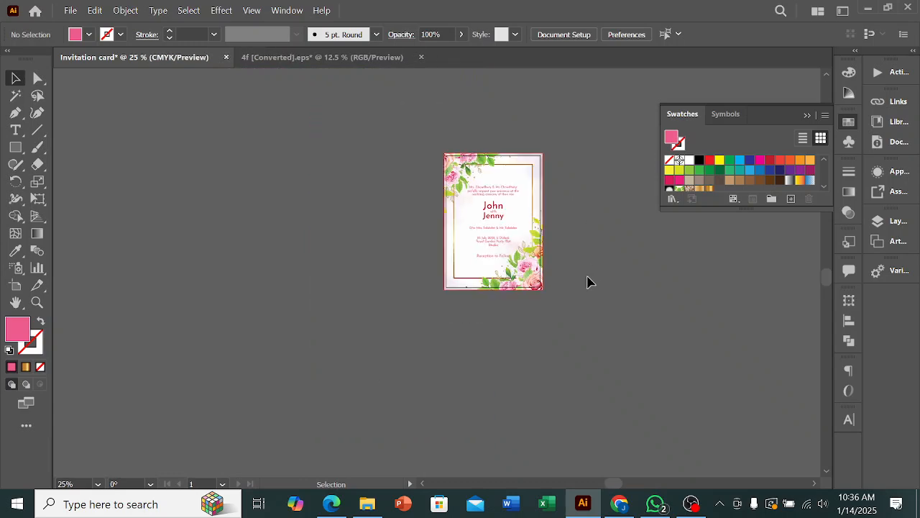
click(496, 215)
drag(484, 223, 286, 222)
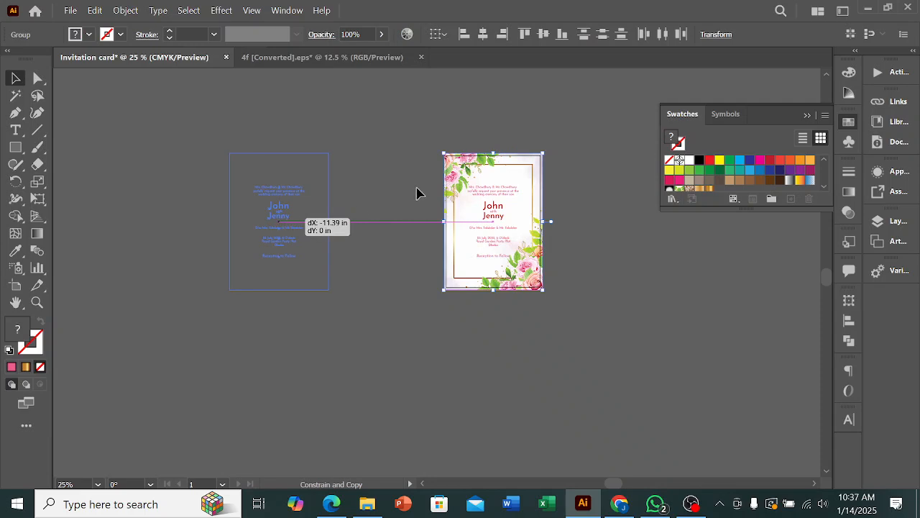
drag(286, 222, 286, 222)
scroll(496, 320, up, 4)
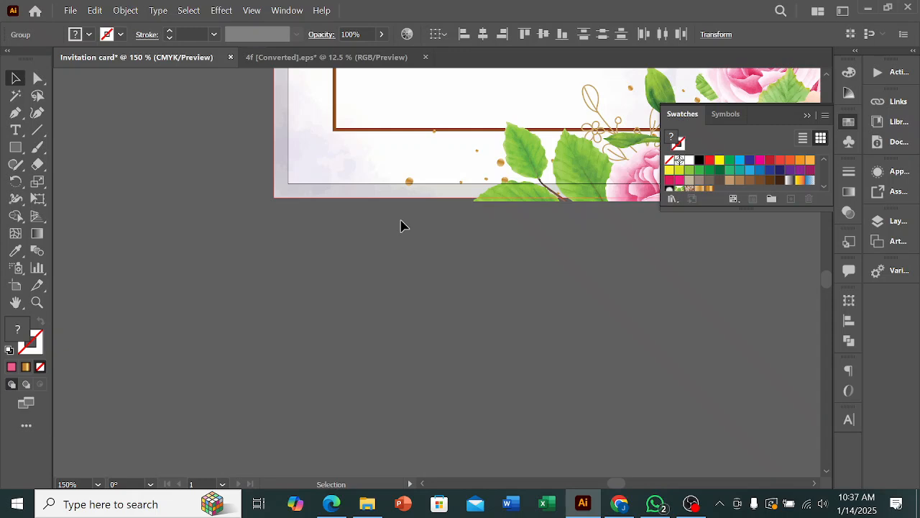
scroll(401, 191, down, 4)
scroll(468, 241, up, 2)
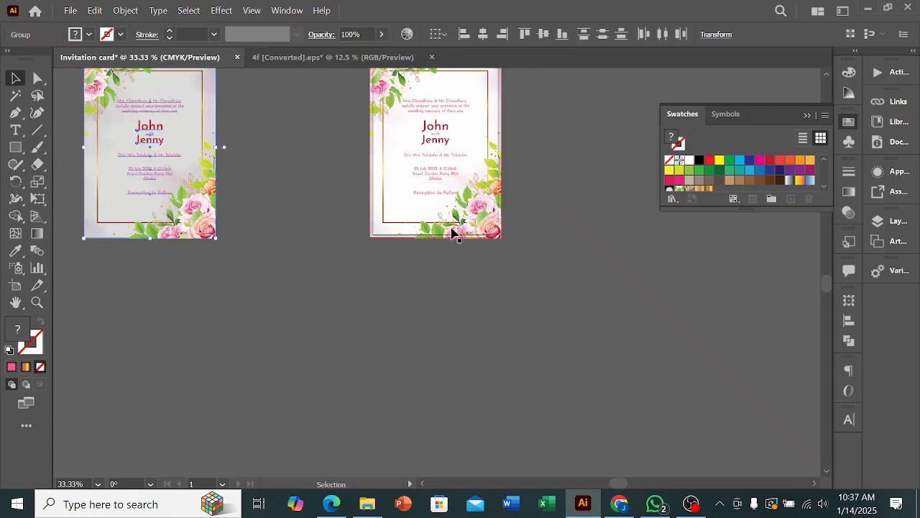
click(251, 213)
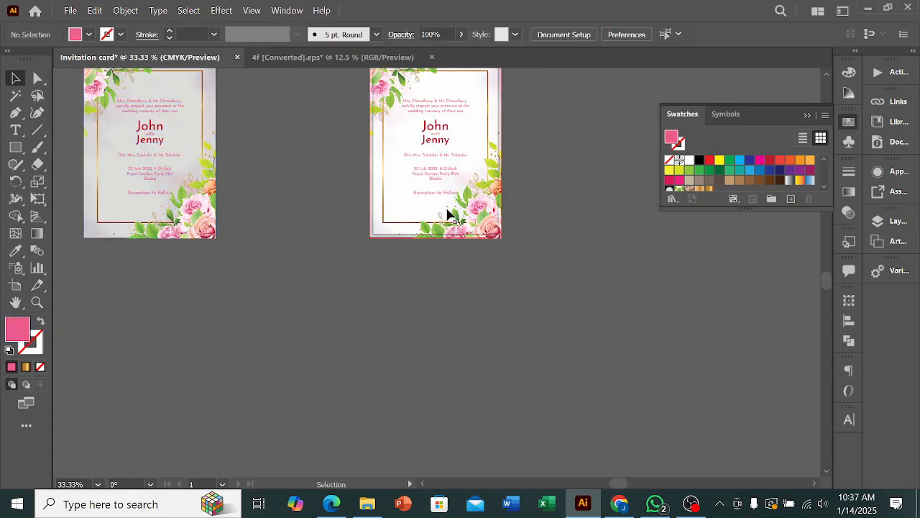
- Compare the copied card with the original on the artboard, examining the text, edges and background
scroll(504, 212, up, 1)
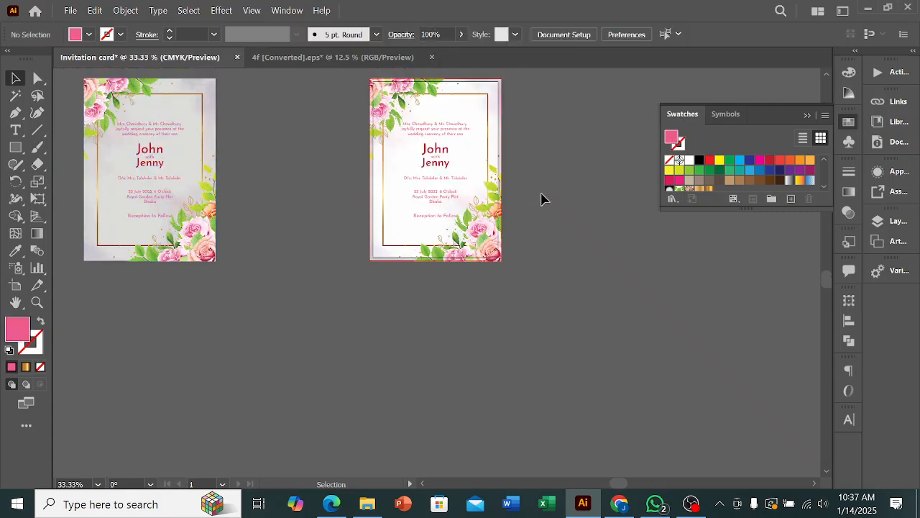
scroll(391, 191, up, 1)
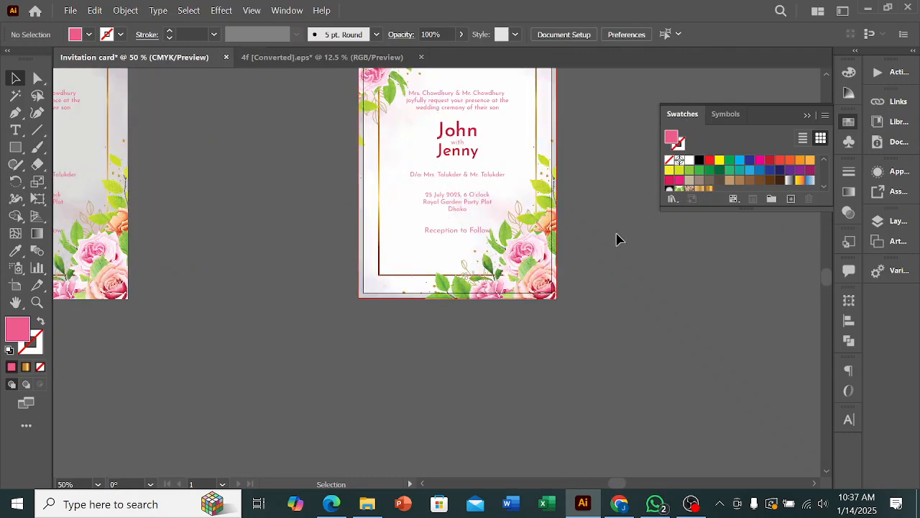
scroll(616, 238, up, 2)
scroll(620, 239, up, 2)
scroll(551, 179, up, 2)
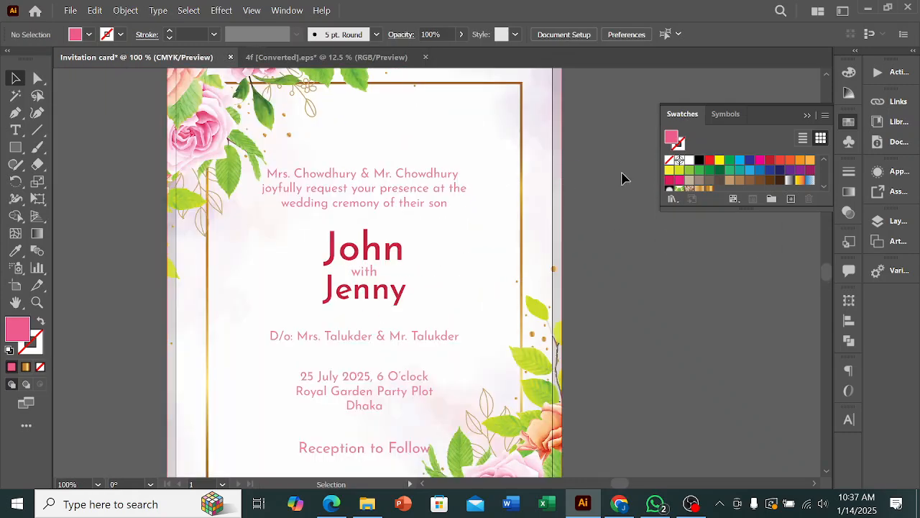
scroll(618, 179, down, 1)
scroll(309, 269, up, 1)
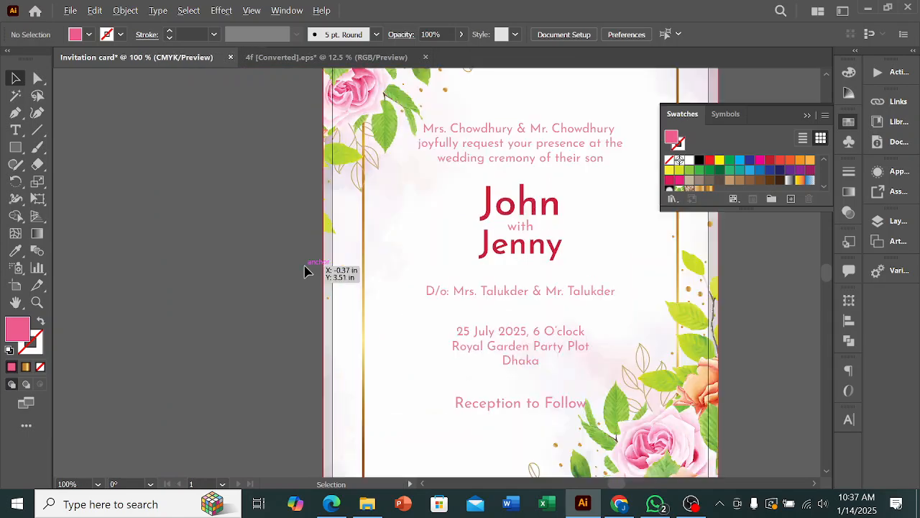
scroll(444, 267, down, 1)
scroll(461, 274, down, 1)
drag(628, 289, 690, 292)
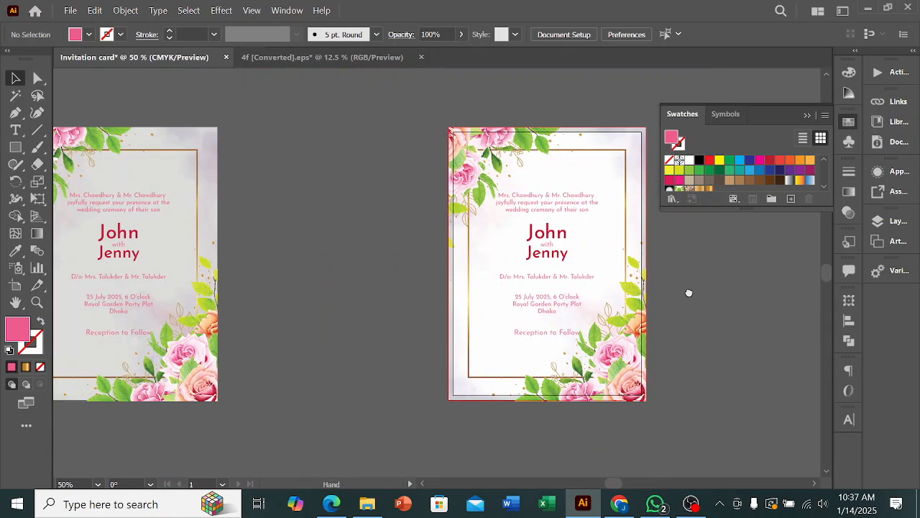
drag(370, 247, 431, 251)
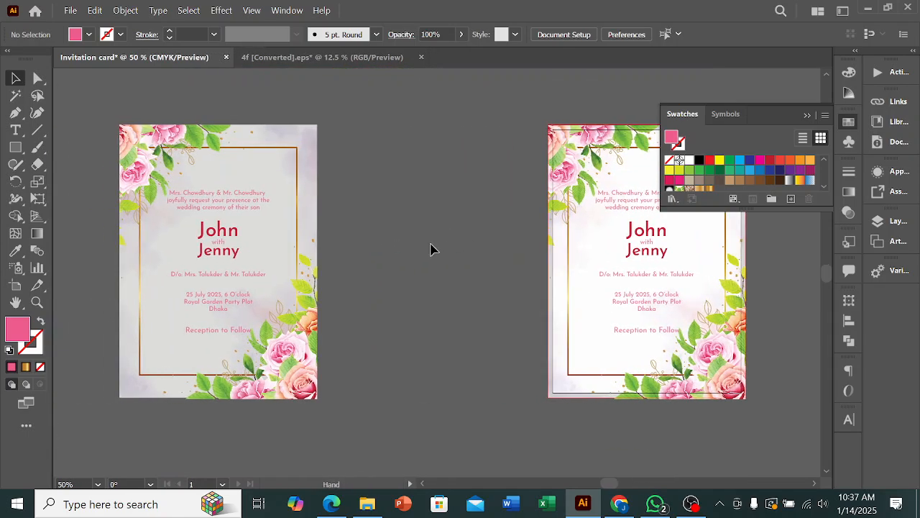
- Draw a white-filled rectangle covering the whole copied card and send it behind the artwork as its background
click(15, 148)
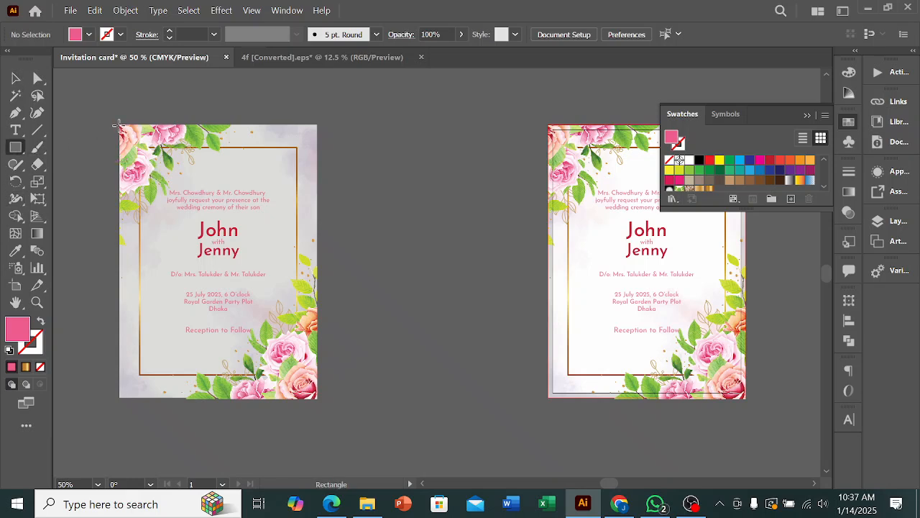
drag(119, 125, 318, 399)
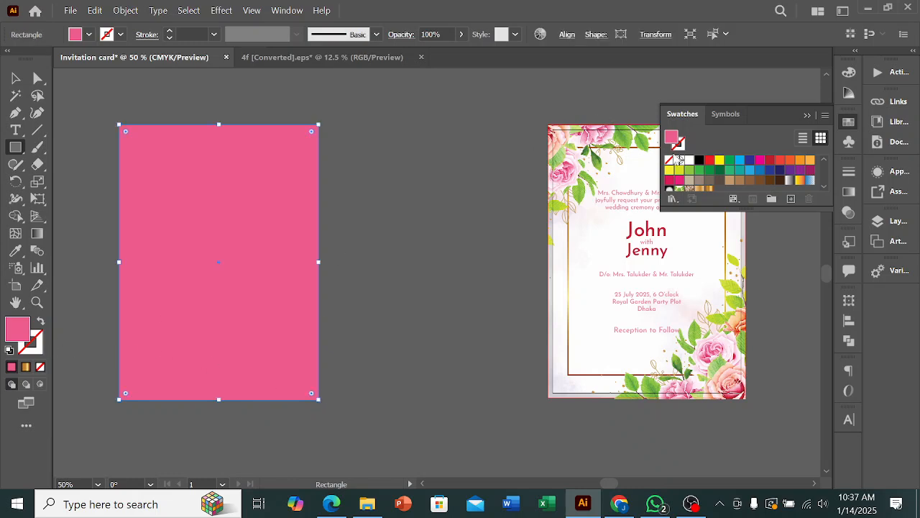
click(688, 160)
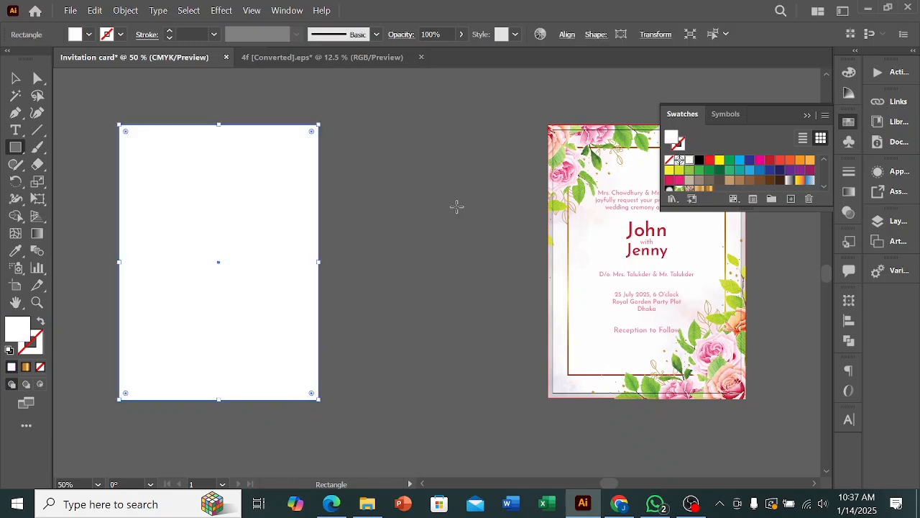
key(ctrl+shift+v)
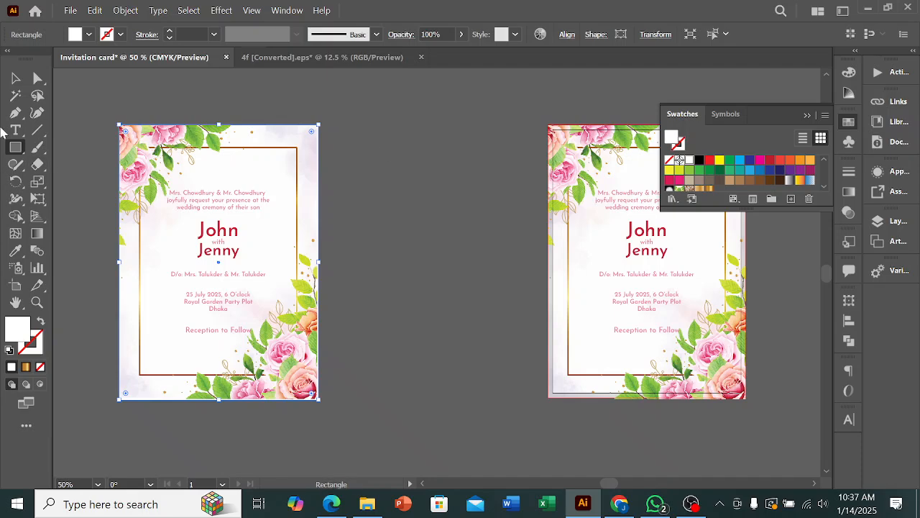
click(18, 78)
click(365, 302)
- Pull the white rectangle's bottom edge up to meet the lower edge of the floral artwork
scroll(347, 323, down, 2)
alt+scroll(239, 362, up, 1)
alt+scroll(239, 362, up, 5)
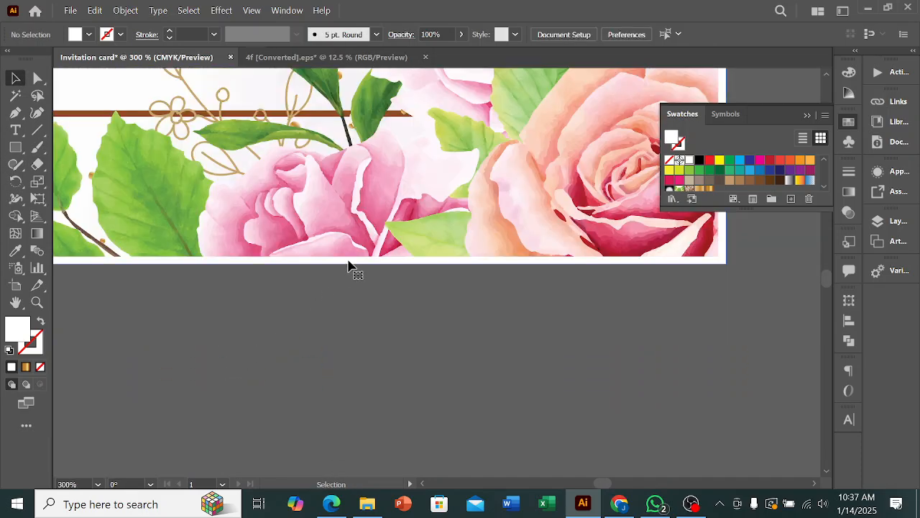
alt+scroll(168, 294, down, 1)
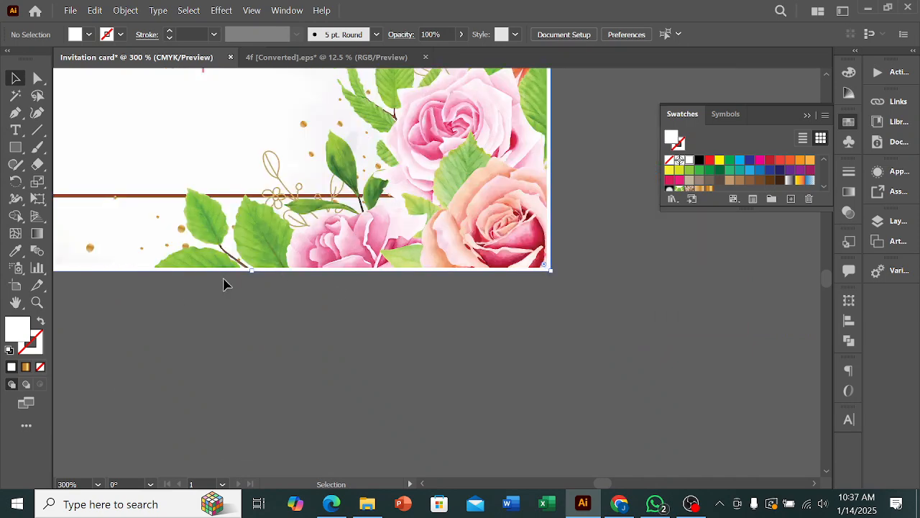
click(245, 271)
alt+scroll(243, 269, up, 1)
scroll(248, 273, up, 1)
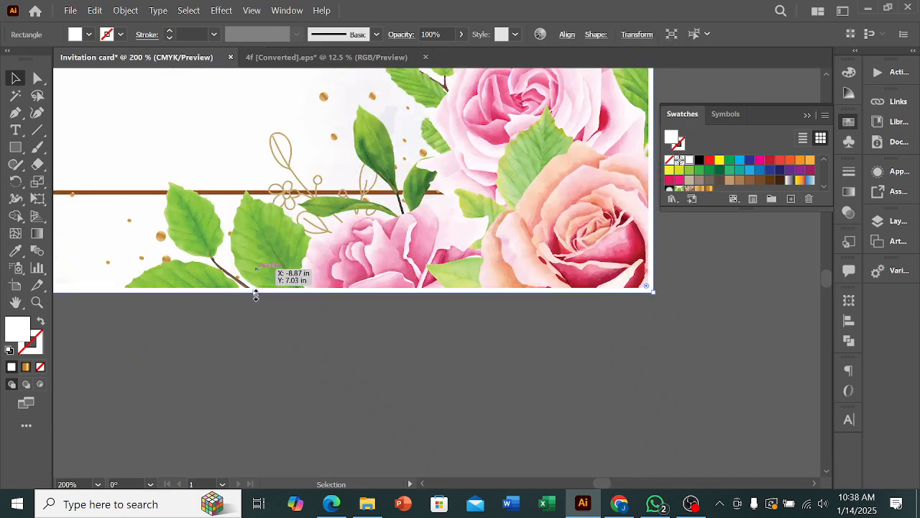
drag(254, 296, 258, 288)
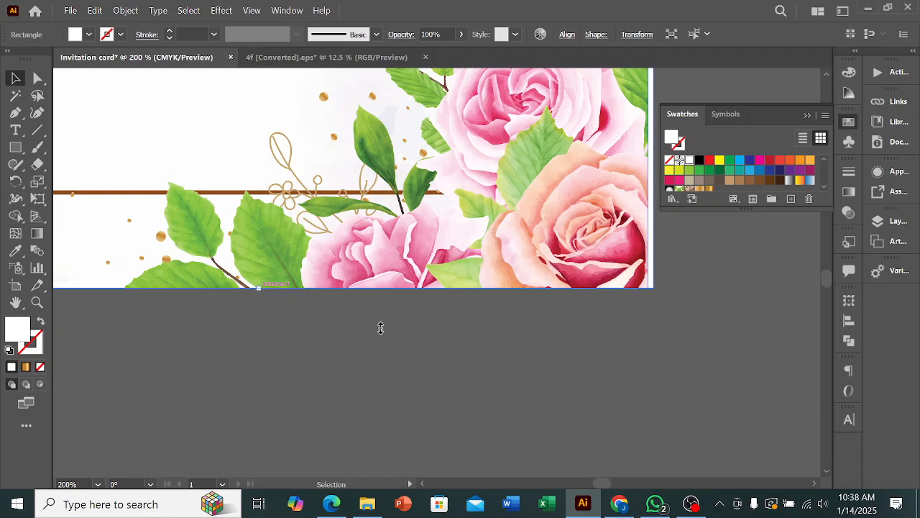
- Pull the white rectangle's right edge in to meet the right edge of the floral artwork
scroll(661, 314, up, 1)
scroll(504, 280, right, 5)
scroll(428, 268, up, 3)
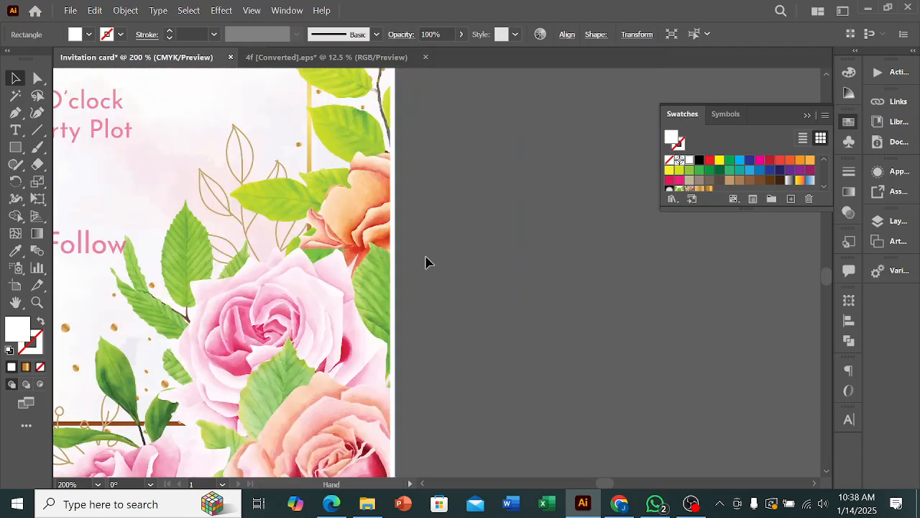
scroll(427, 268, up, 5)
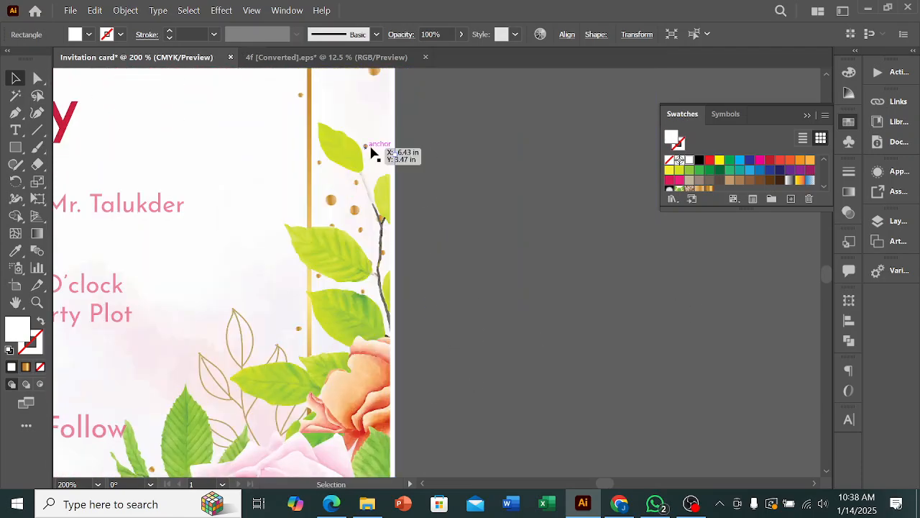
scroll(371, 152, up, 2)
mouse_move(417, 158)
mouse_down()
mouse_move(404, 158)
mouse_move(409, 166)
mouse_up()
scroll(468, 194, down, 4)
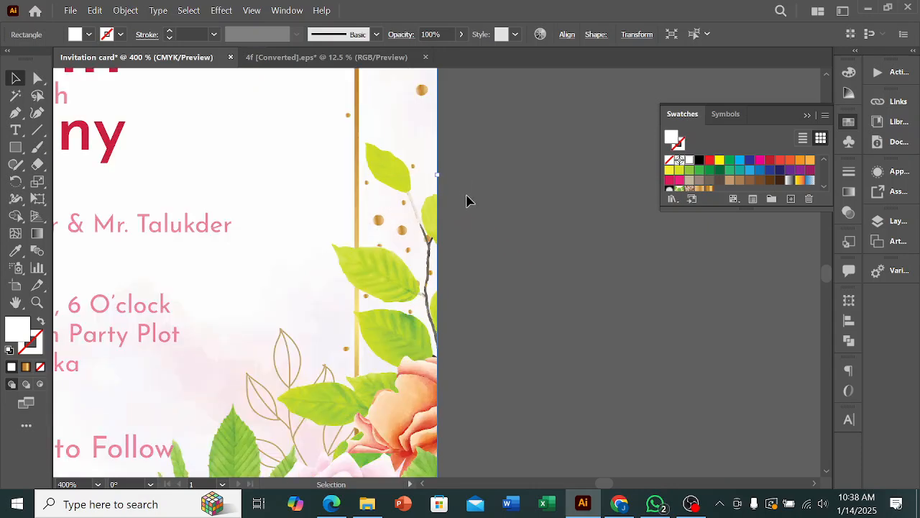
- Pull the white rectangle's left edge in to meet the left edge of the floral artwork
scroll(256, 176, up, 5)
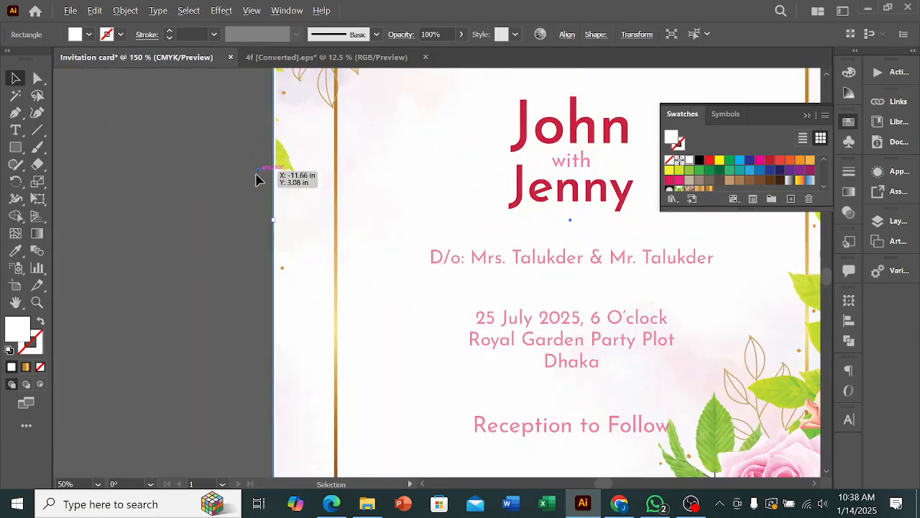
scroll(266, 225, up, 8)
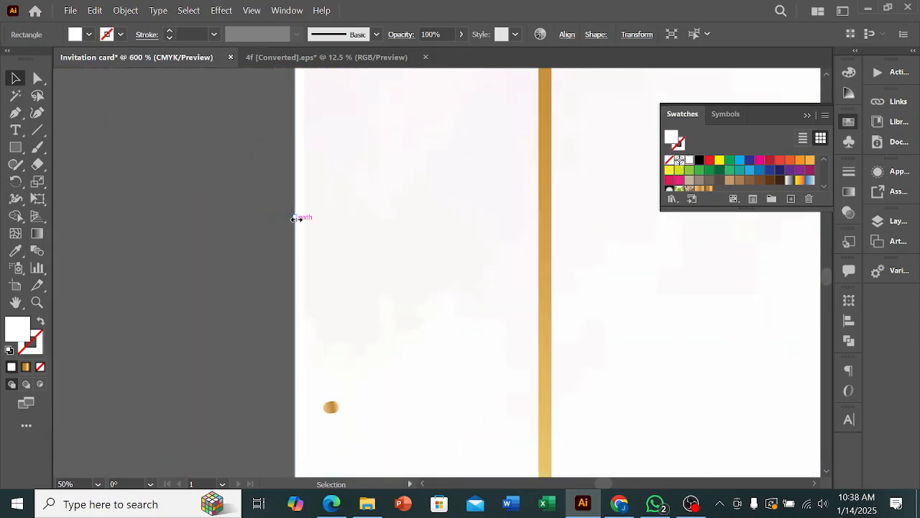
drag(284, 202, 322, 208)
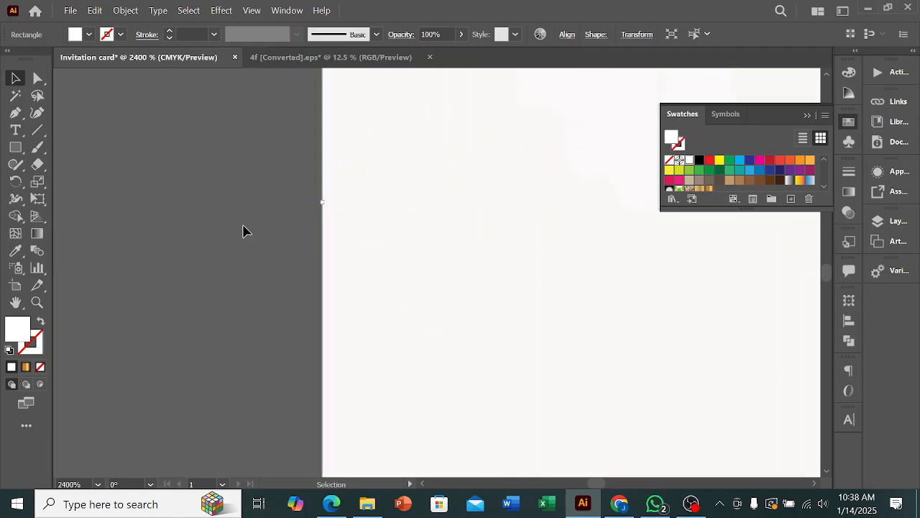
scroll(245, 228, down, 8)
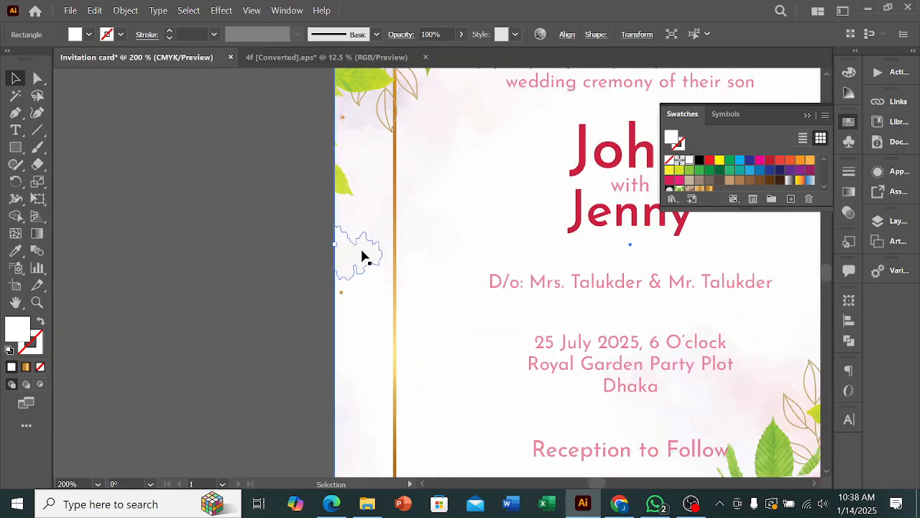
- Inspect the white rectangle's bottom and top edges against the copied card's artwork and deselect it
scroll(362, 256, down, 4)
scroll(415, 405, up, 2)
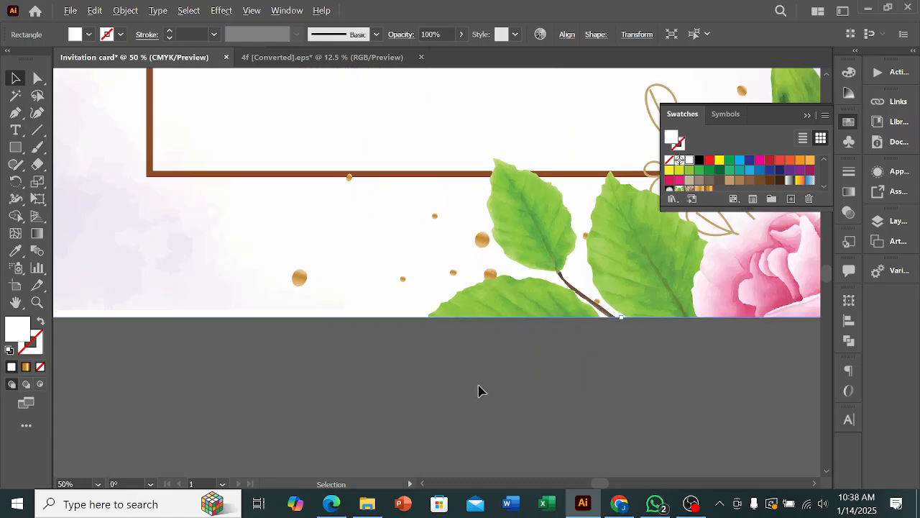
scroll(478, 385, down, 5)
scroll(503, 248, up, 5)
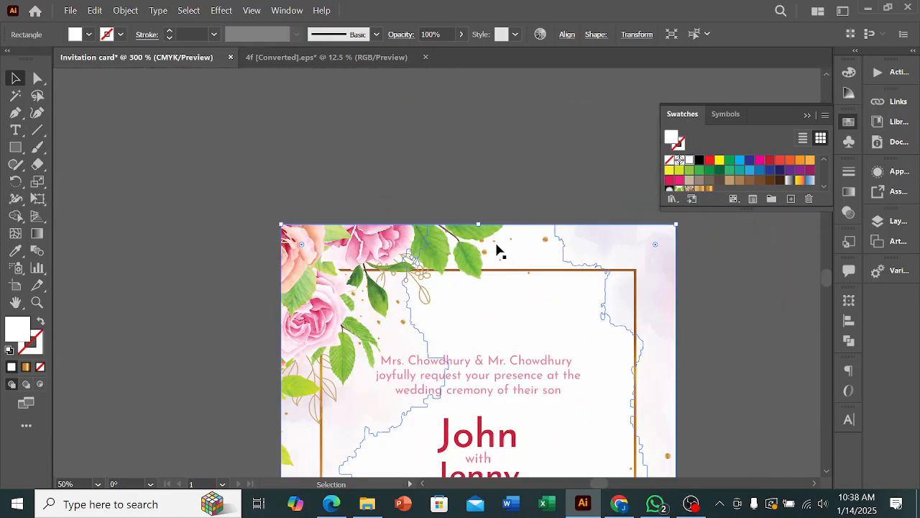
scroll(499, 252, up, 5)
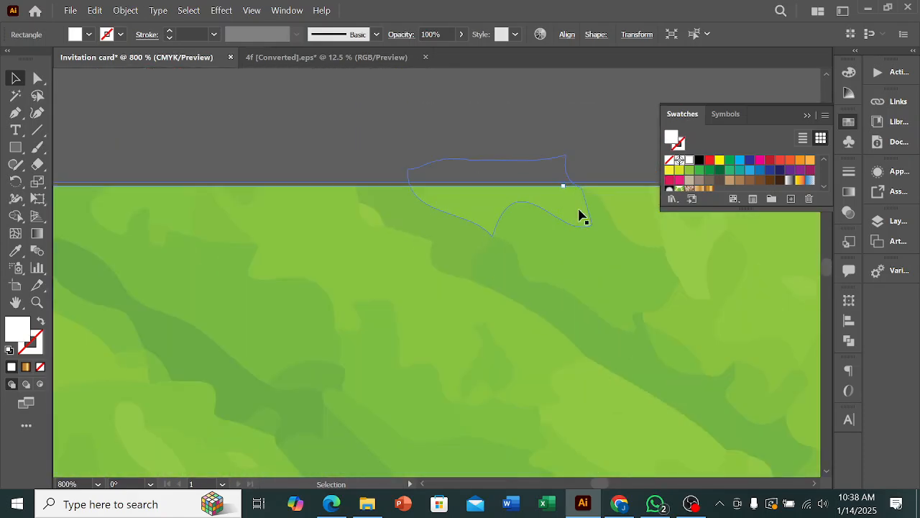
scroll(518, 199, up, 5)
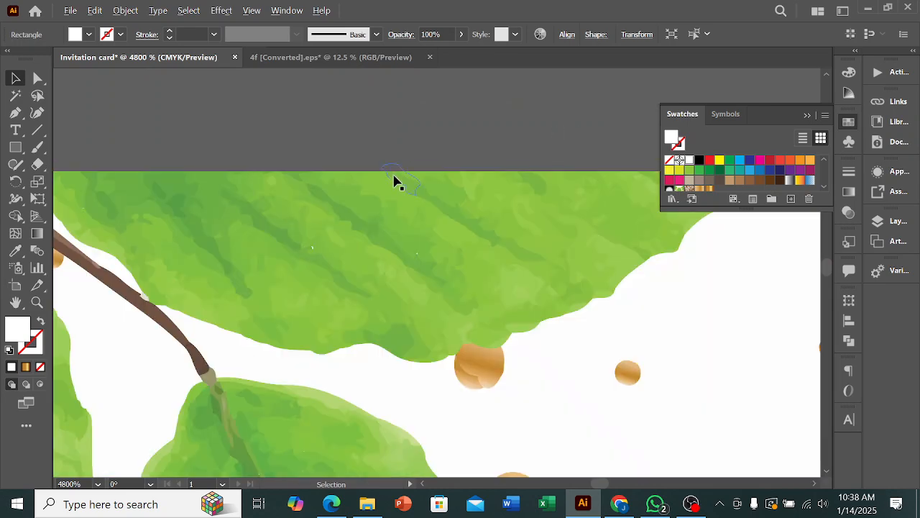
scroll(394, 181, down, 10)
drag(621, 353, 432, 315)
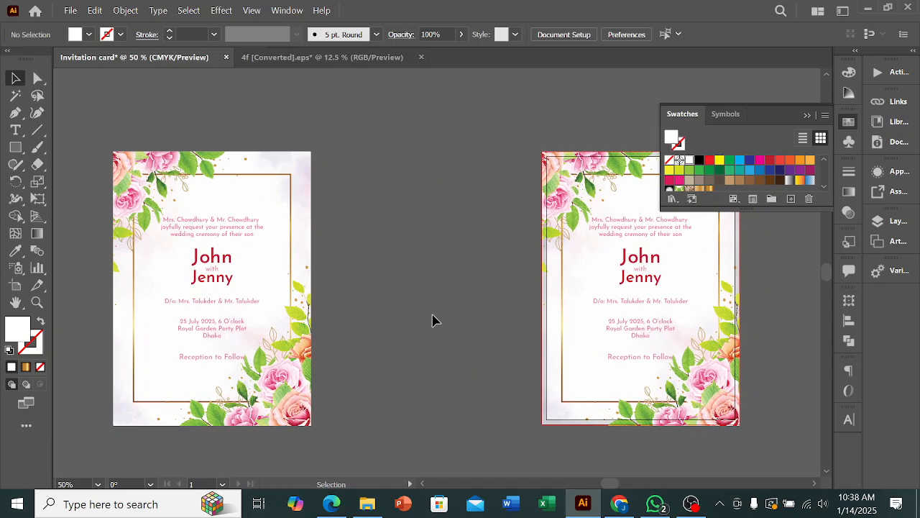
- Look through the Font folder's New folder in File Explorer for a script font and return to the invitation card in Illustrator
scroll(694, 256, up, 3)
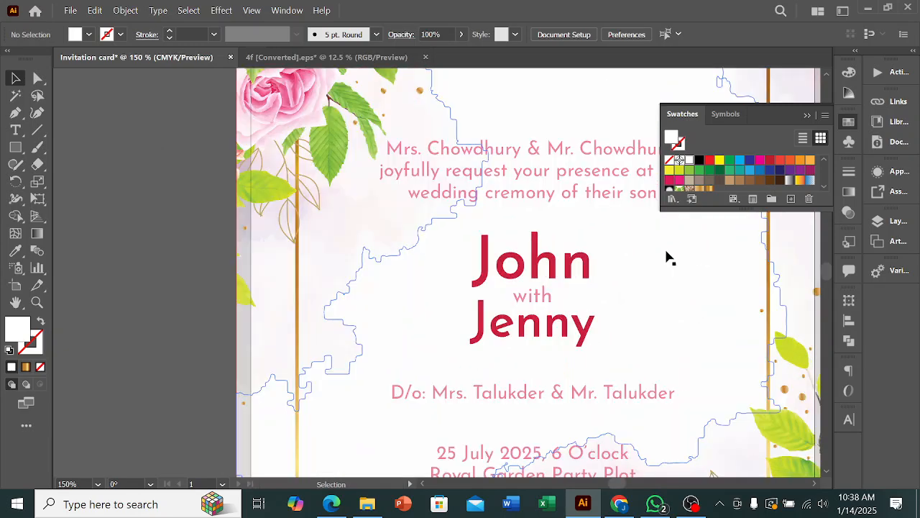
click(568, 268)
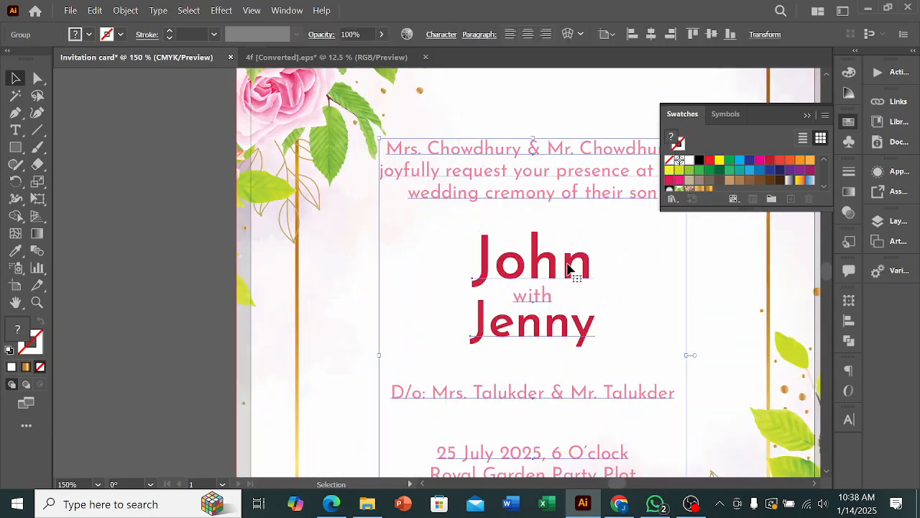
click(367, 504)
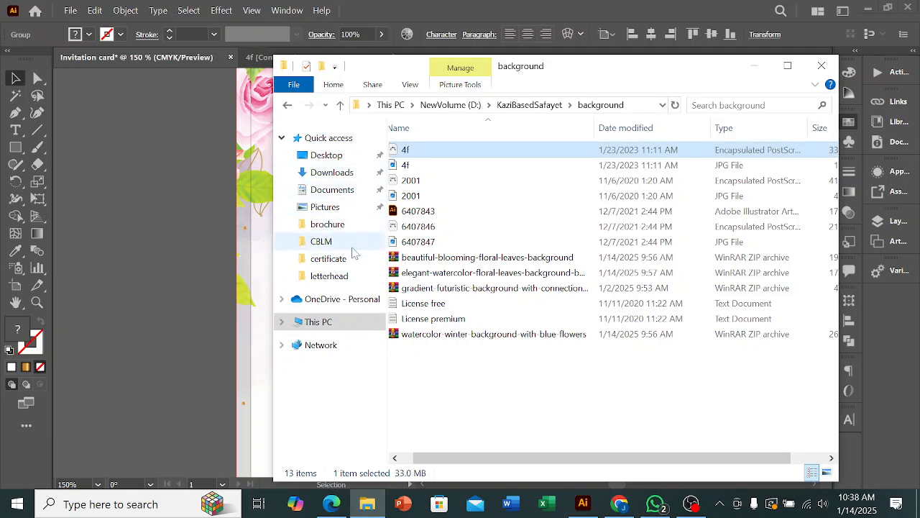
click(535, 106)
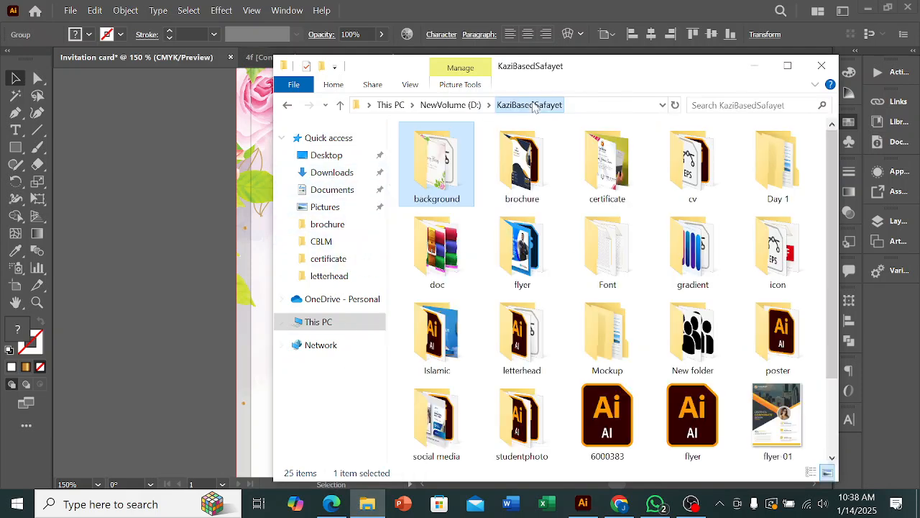
double_click(611, 251)
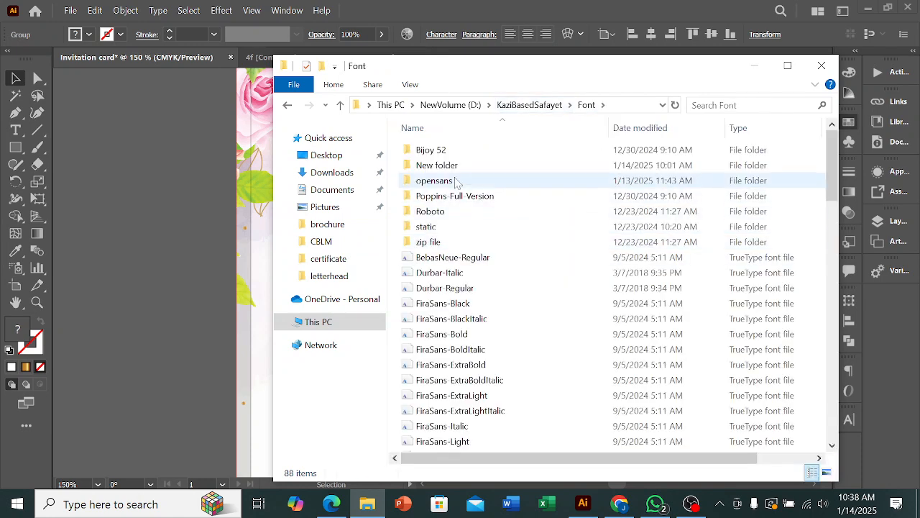
double_click(455, 166)
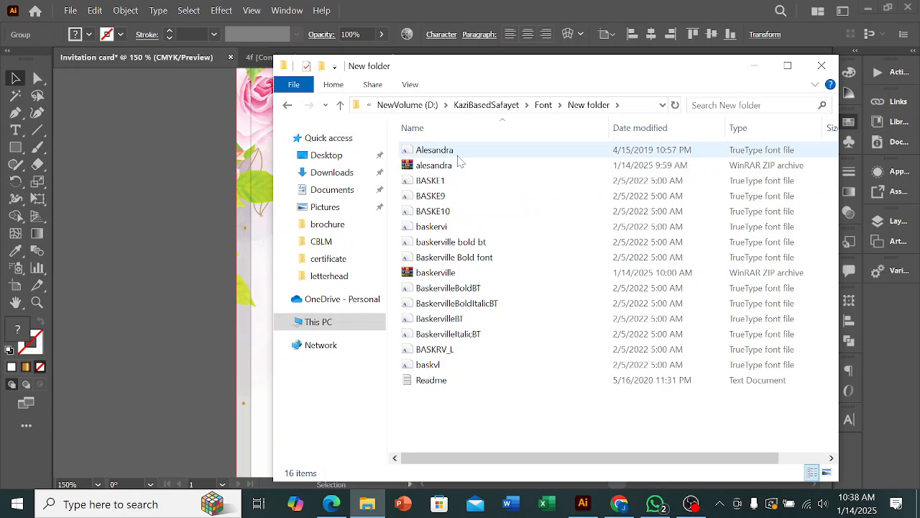
click(583, 503)
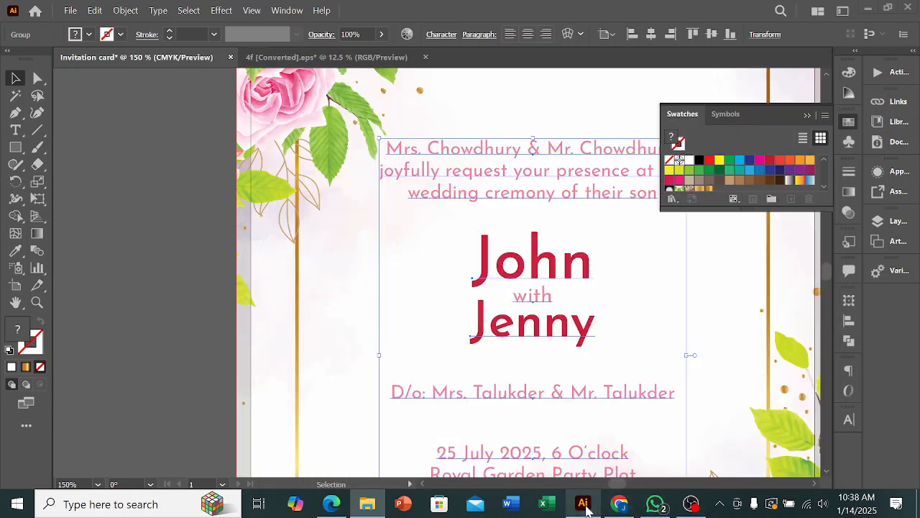
- Isolate the copied card's text group and set the groom's name in the Alesandra Regular font
double_click(522, 264)
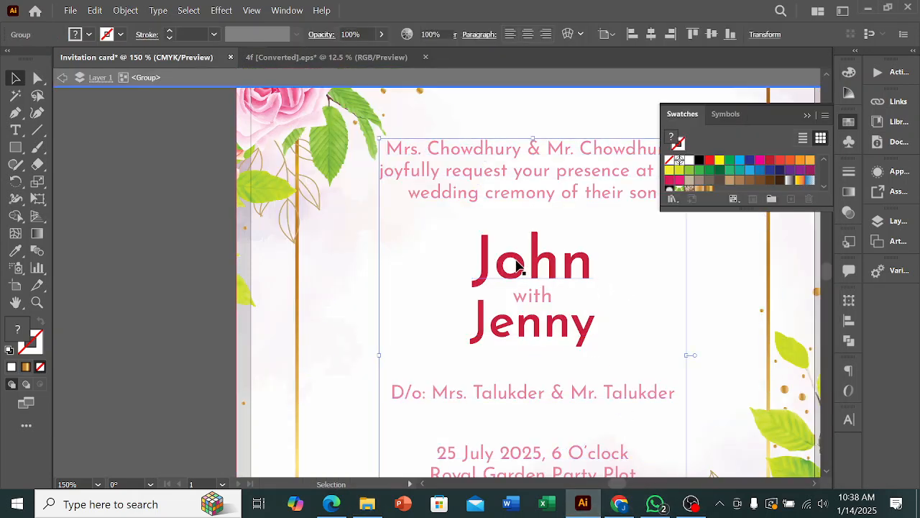
click(565, 267)
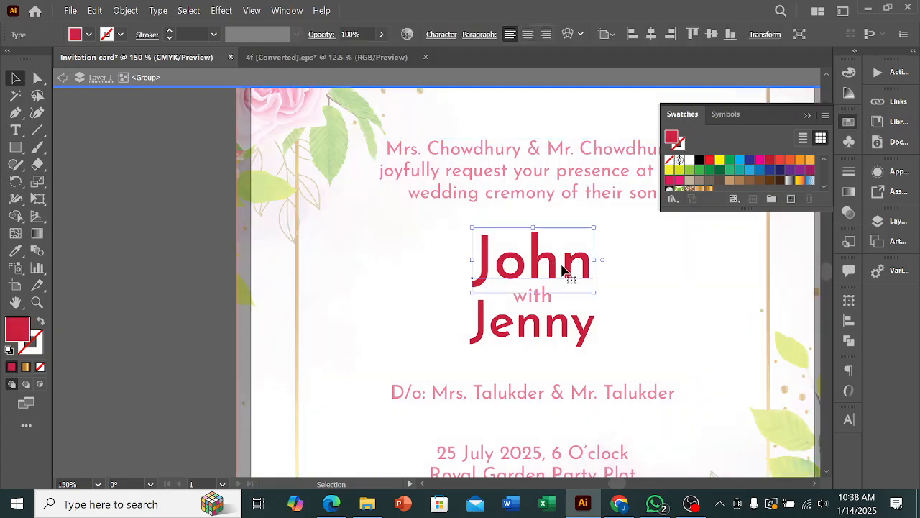
click(441, 34)
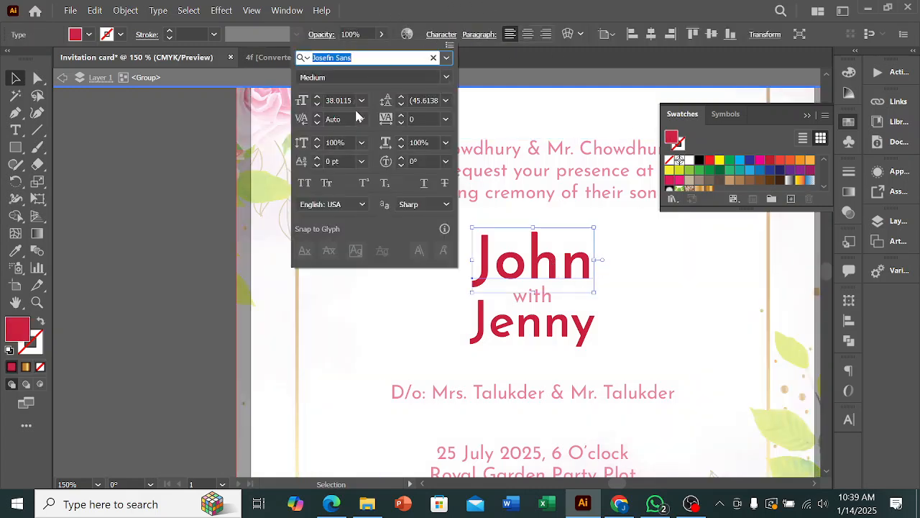
text(ale)
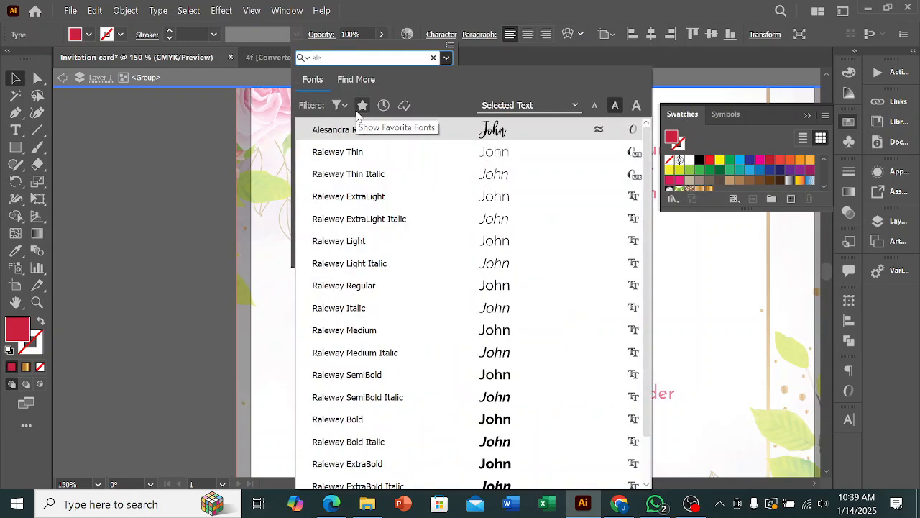
click(330, 130)
click(696, 246)
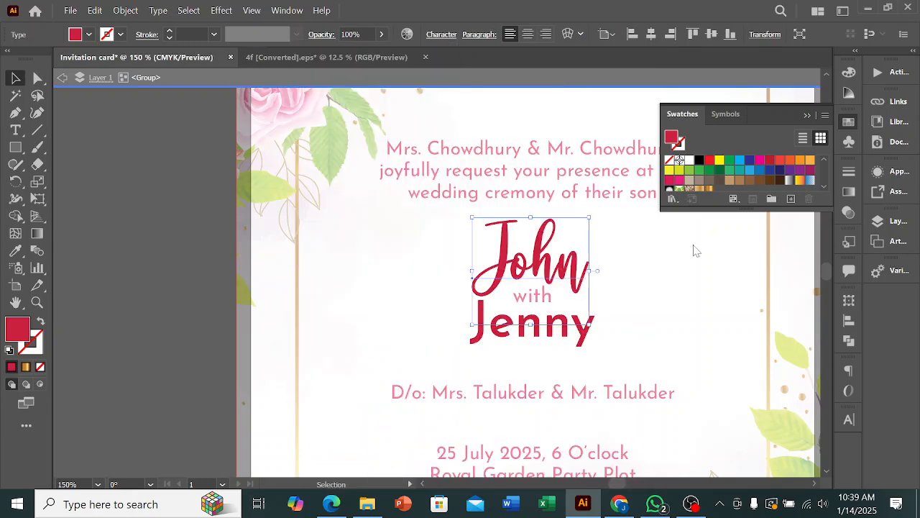
- Copy the groom's name's script font style onto the bride's name with the Eyedropper and deselect it
click(545, 337)
click(15, 250)
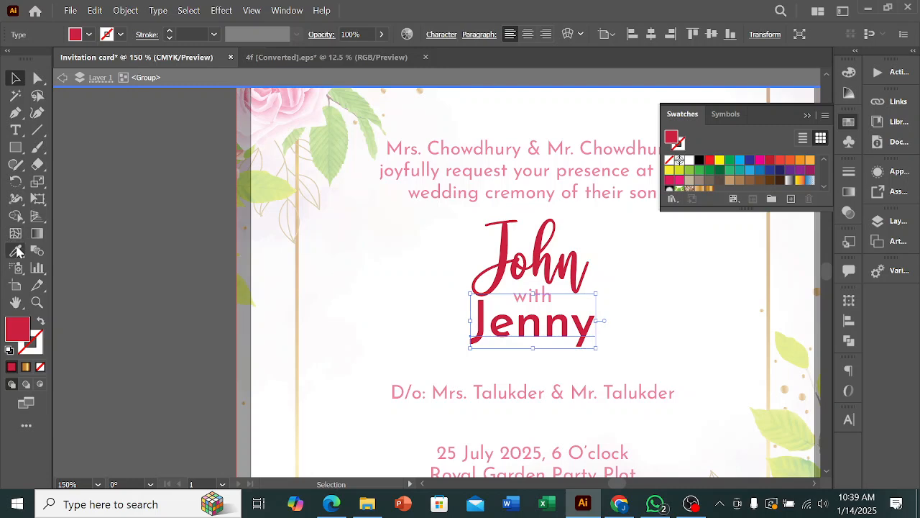
click(504, 286)
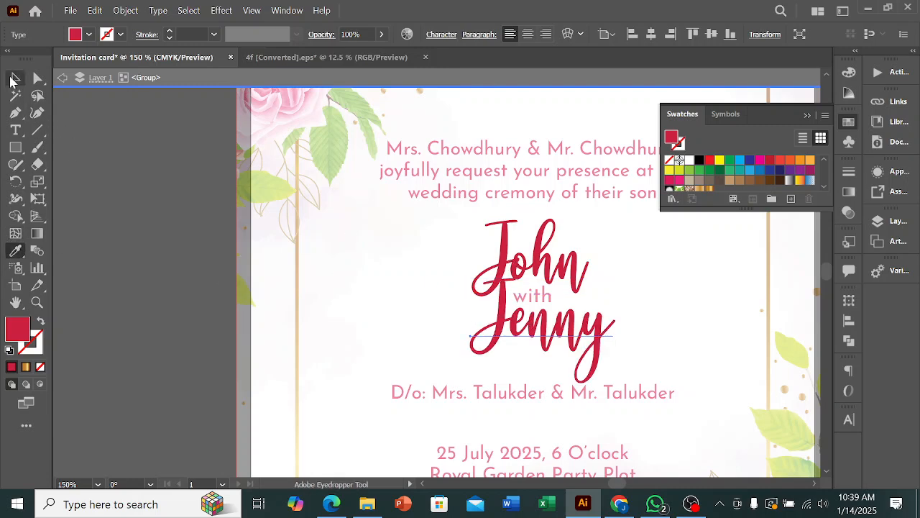
click(15, 78)
click(85, 175)
- Shift the bride's name to the left and enlarge it so it spans wider than the groom's name
scroll(568, 335, up, 2)
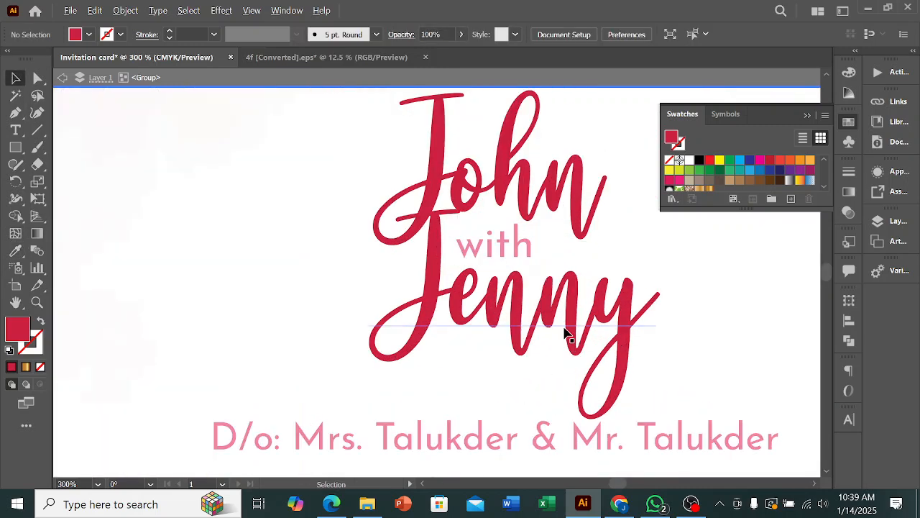
drag(552, 334, 507, 338)
mouse_move(615, 315)
mouse_down()
mouse_move(698, 314)
mouse_move(609, 316)
mouse_up()
click(737, 293)
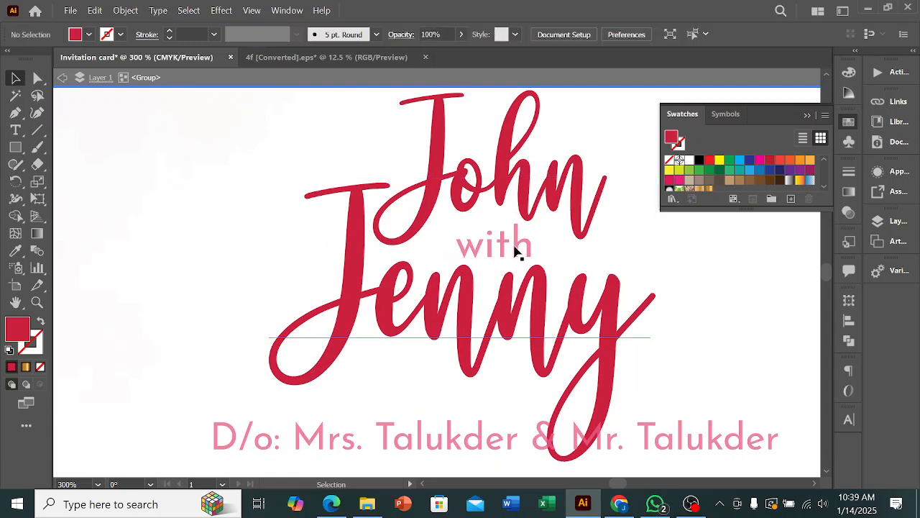
- Enlarge the groom's name slightly above the bride's name
scroll(411, 273, down, 2)
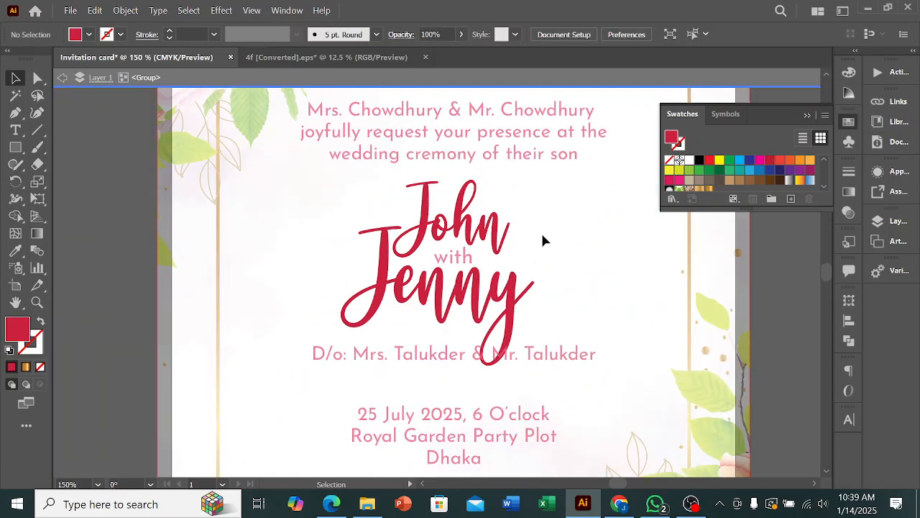
click(478, 223)
mouse_move(514, 231)
mouse_down()
mouse_move(568, 231)
mouse_move(528, 232)
mouse_up()
click(591, 256)
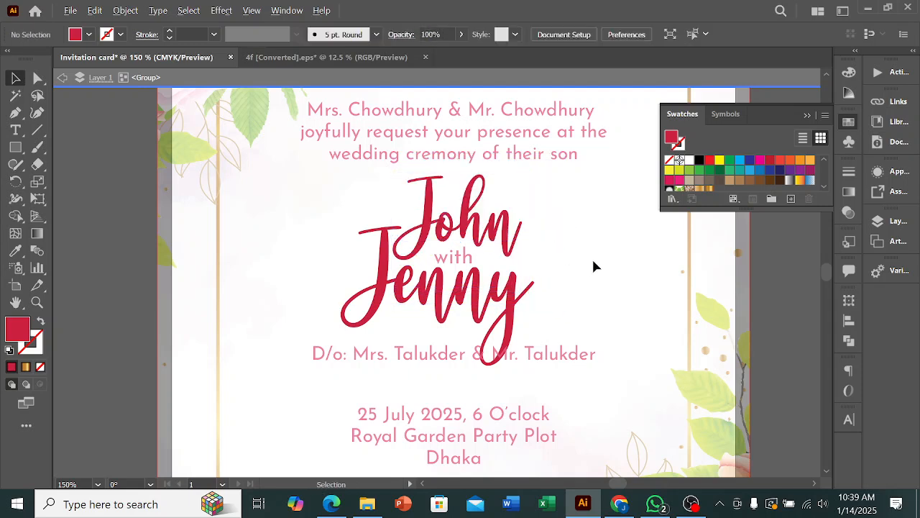
- Move the bride's parents line and the date and venue block down to clear the enlarged name, and exit group isolation
scroll(592, 257, down, 1)
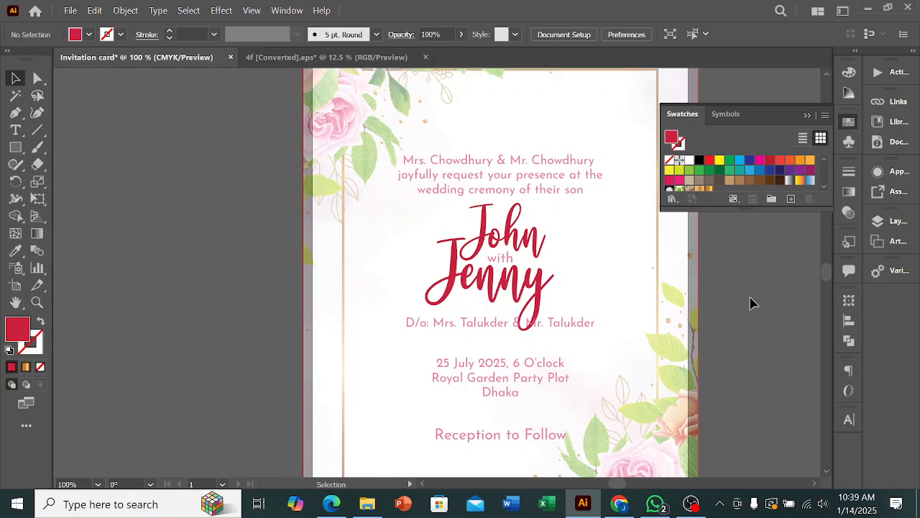
scroll(574, 297, down, 1)
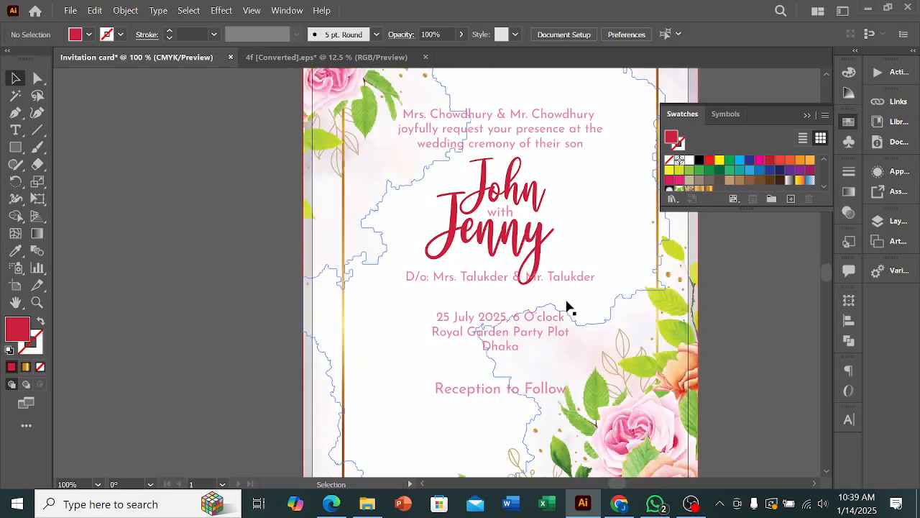
click(568, 285)
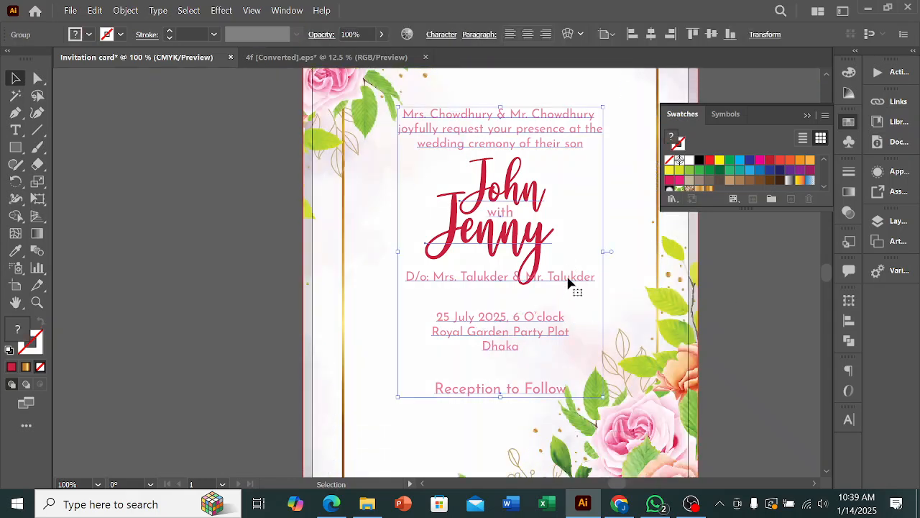
double_click(568, 283)
click(568, 283)
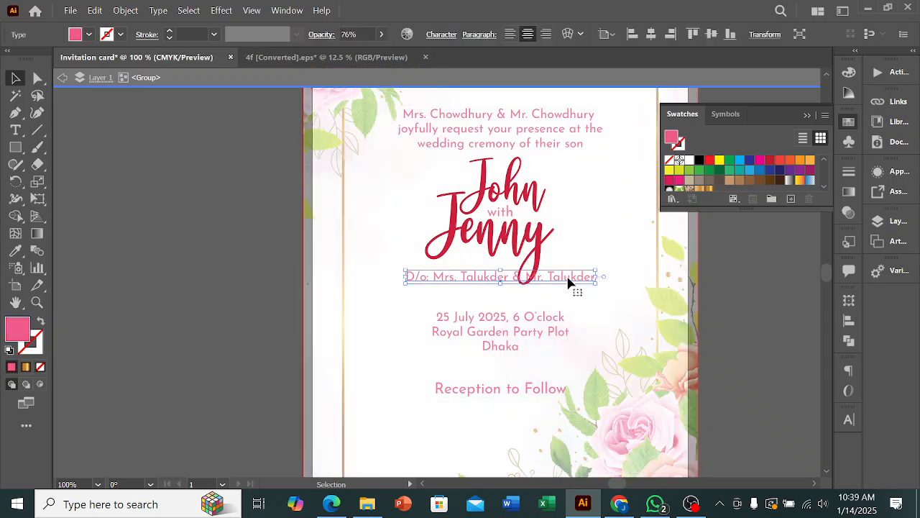
drag(568, 281, 567, 297)
drag(502, 338, 503, 353)
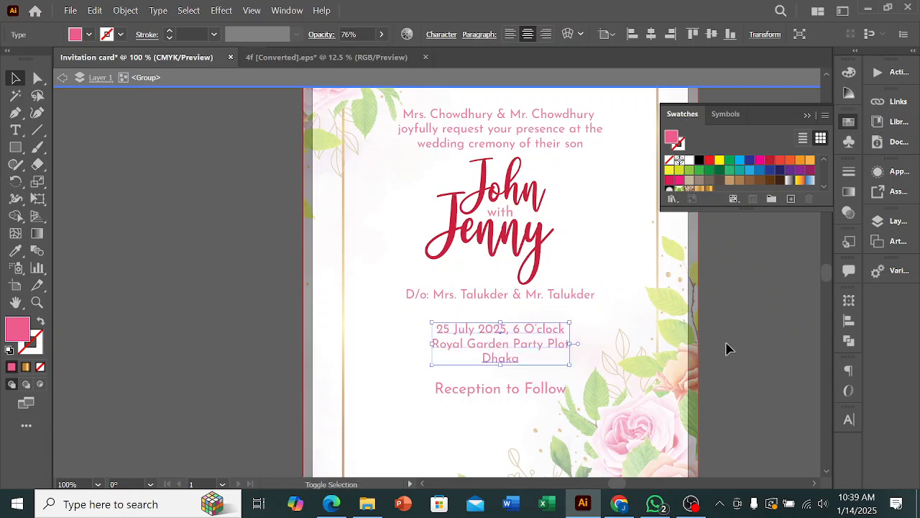
double_click(762, 340)
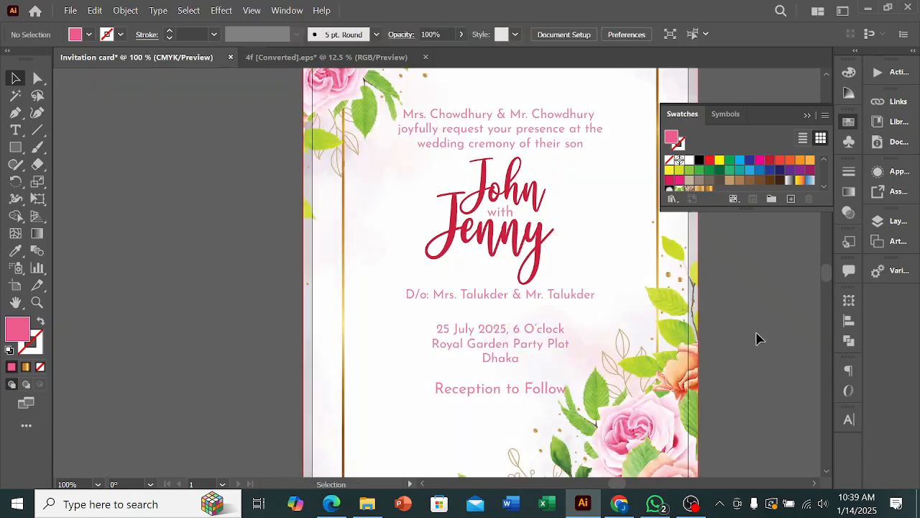
- Ungroup the invitation text on the copied card and deselect it
scroll(754, 333, up, 1)
right_click(518, 228)
click(570, 335)
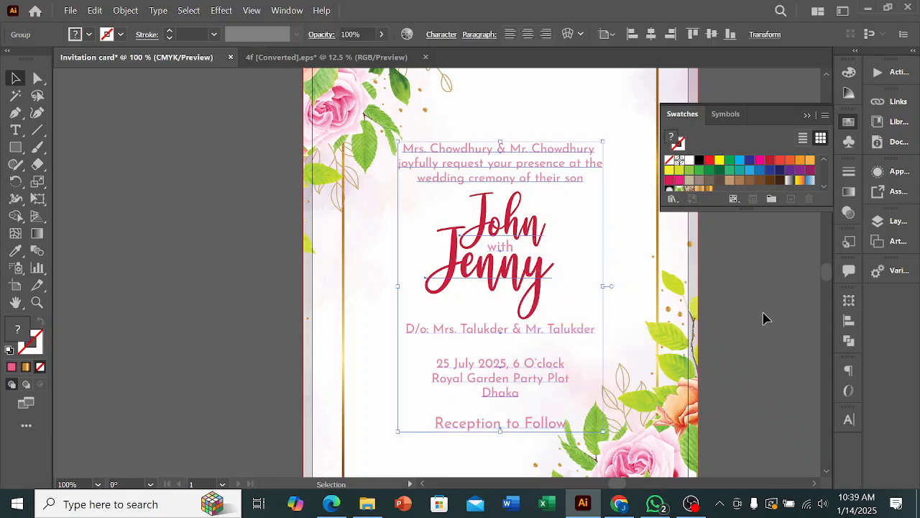
click(740, 304)
- Select the groom's and bride's names together and align them horizontally by their centers
click(506, 242)
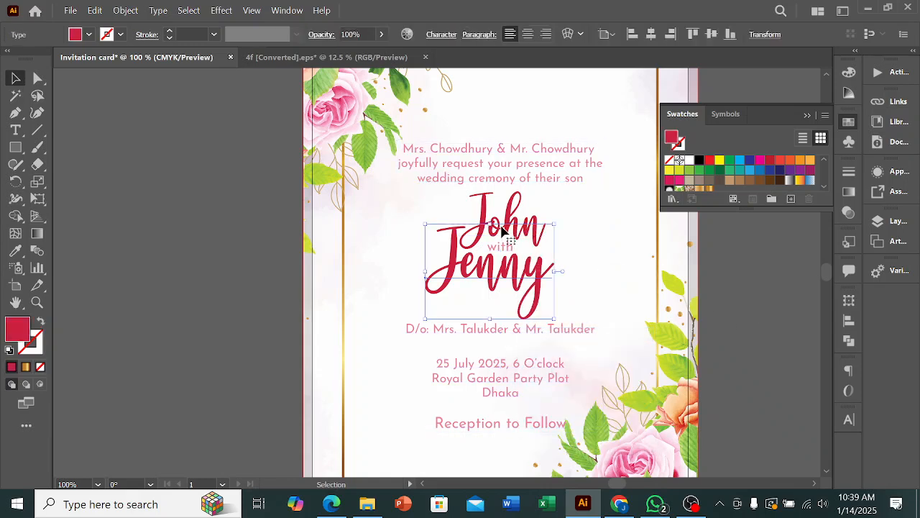
scroll(507, 247, up, 2)
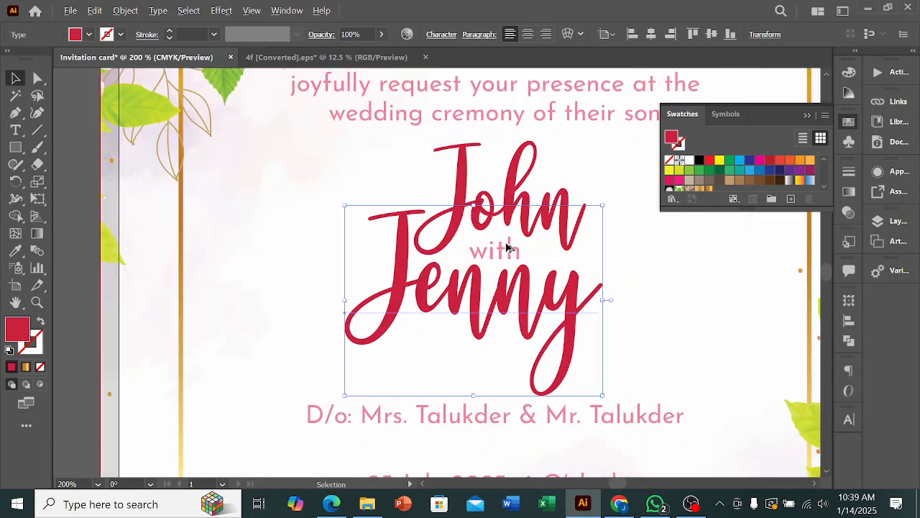
shift+click(515, 180)
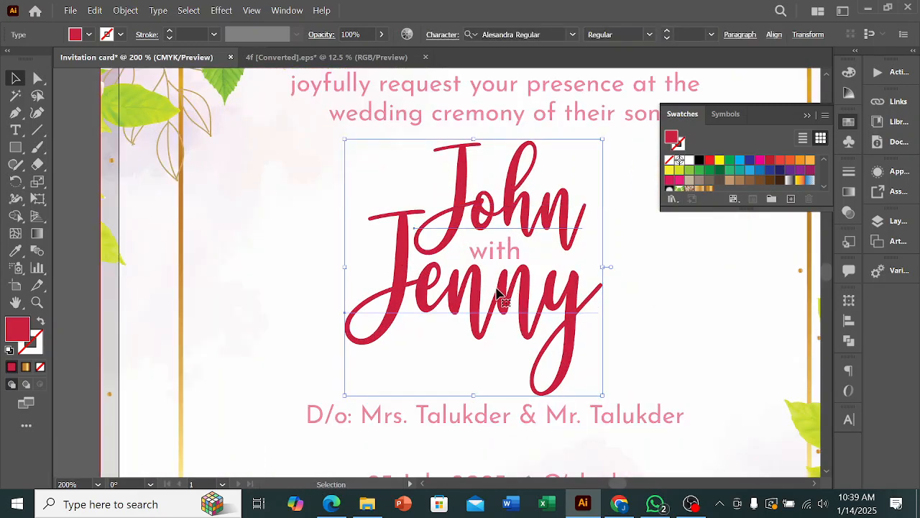
click(774, 34)
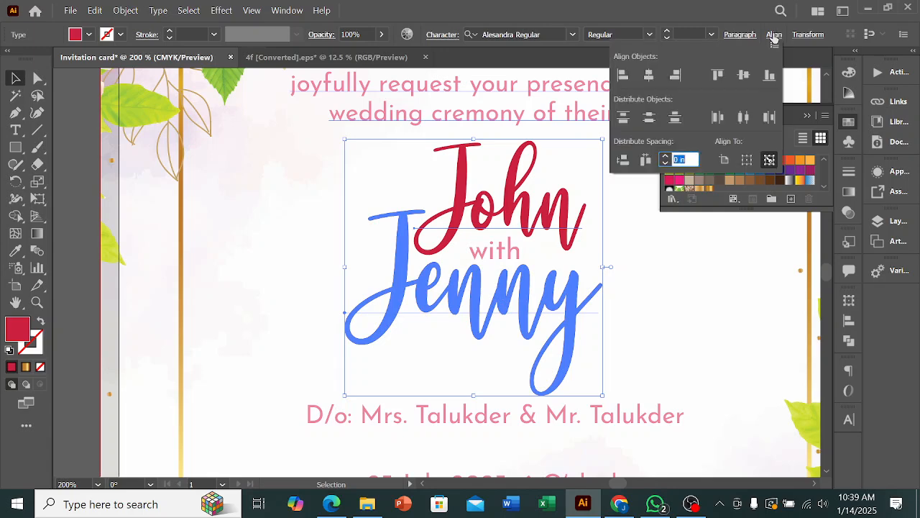
click(649, 74)
click(711, 300)
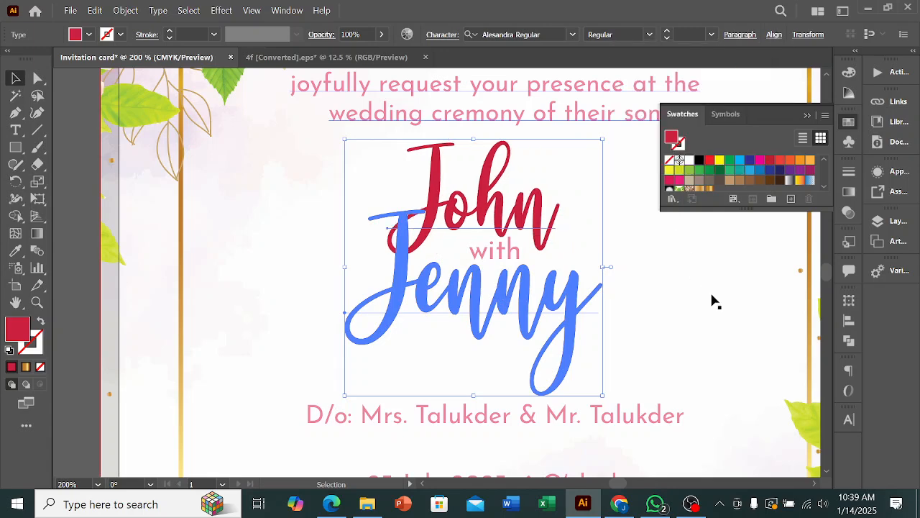
- Group the groom's and bride's names and center them horizontally on the card background
click(322, 299)
key(ctrl+minus)
key(ctrl+minus)
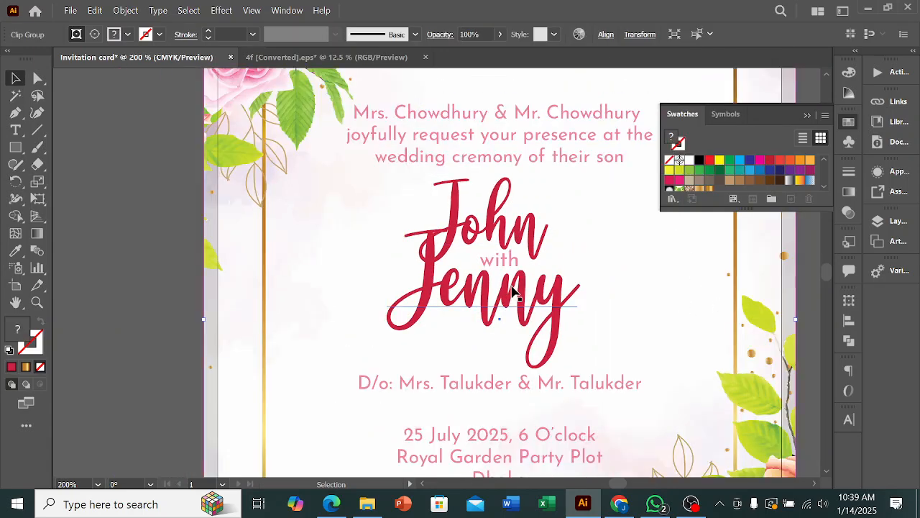
scroll(665, 306, right, 2)
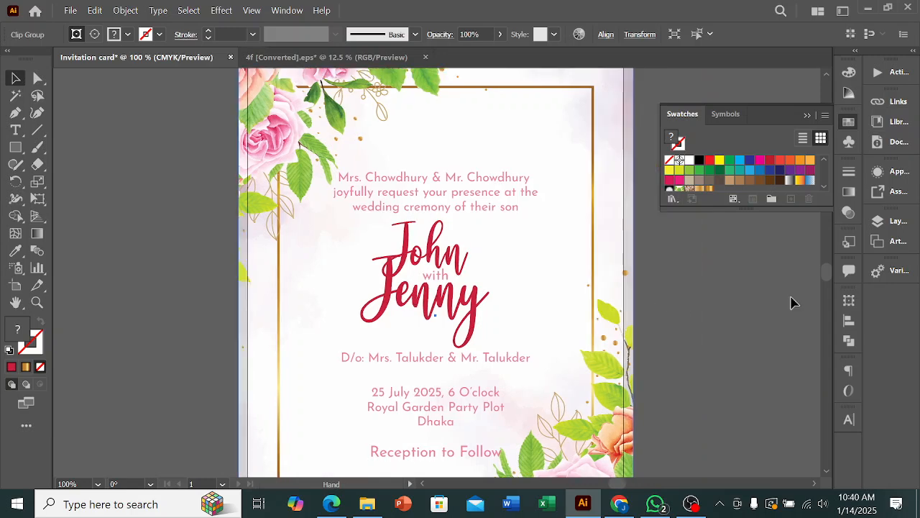
click(436, 239)
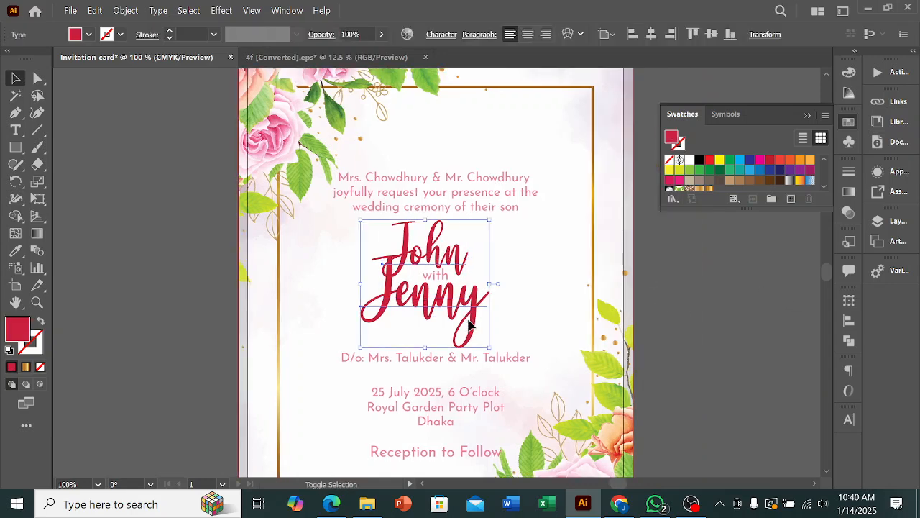
shift+click(468, 325)
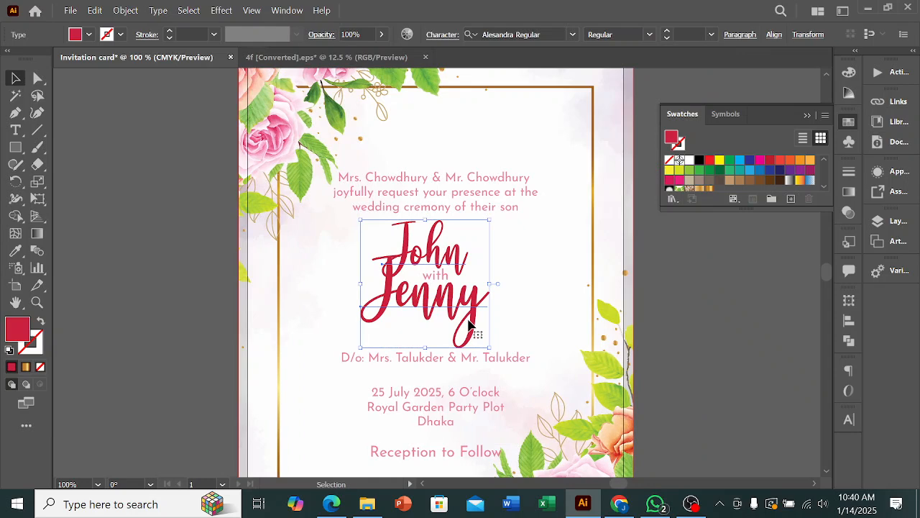
click(556, 243)
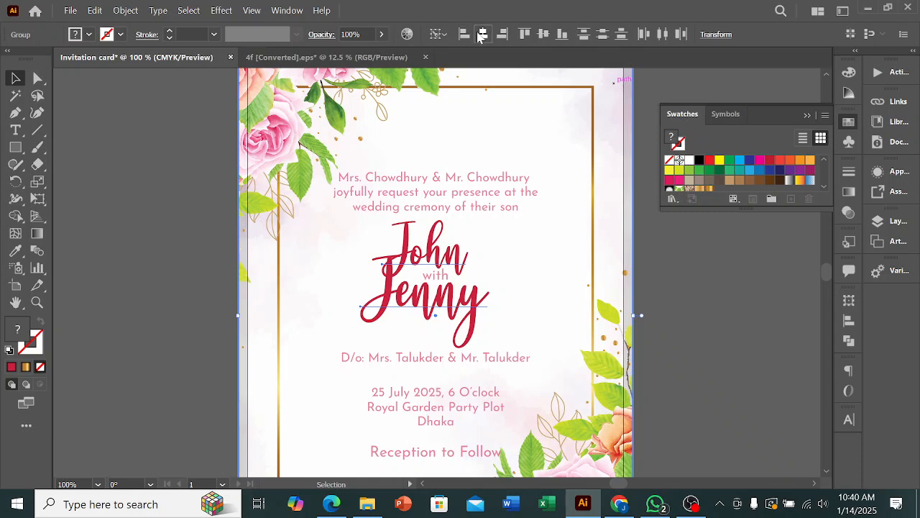
click(480, 34)
click(709, 279)
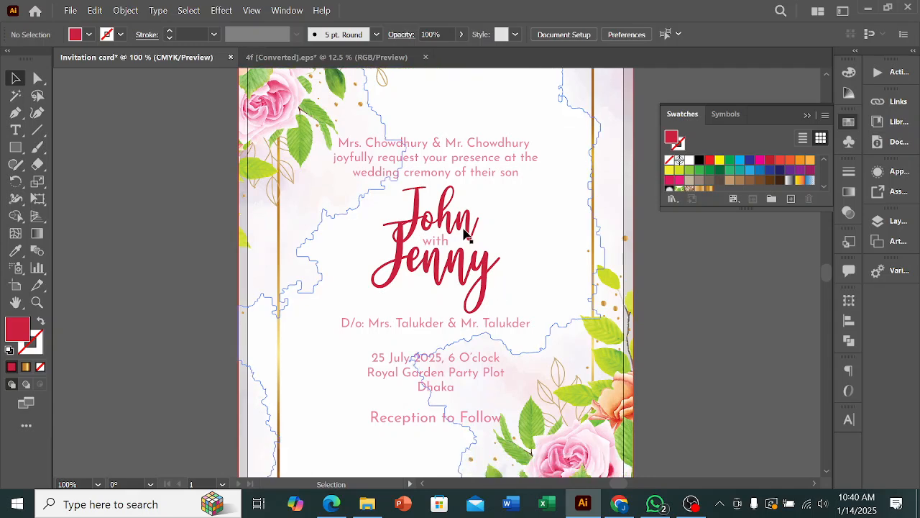
- Convert the grouped groom's and bride's names to outlines and deselect them
scroll(460, 245, up, 3)
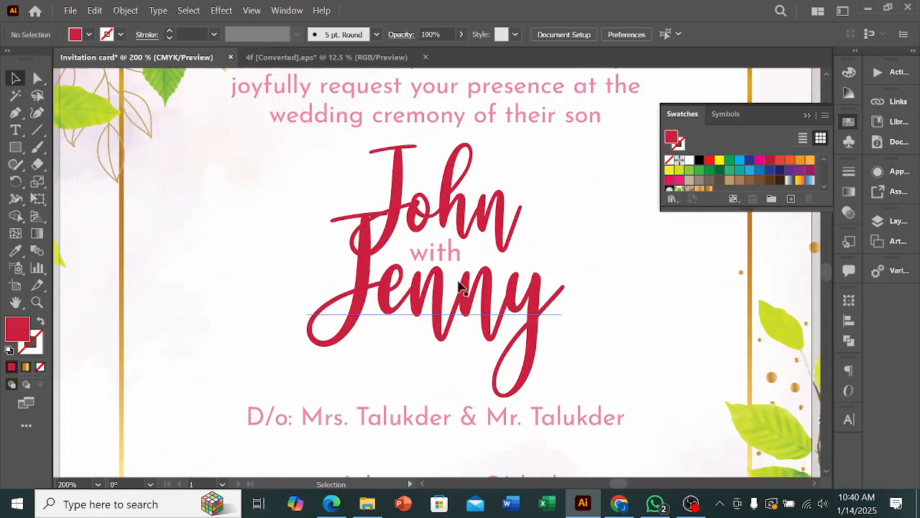
click(494, 227)
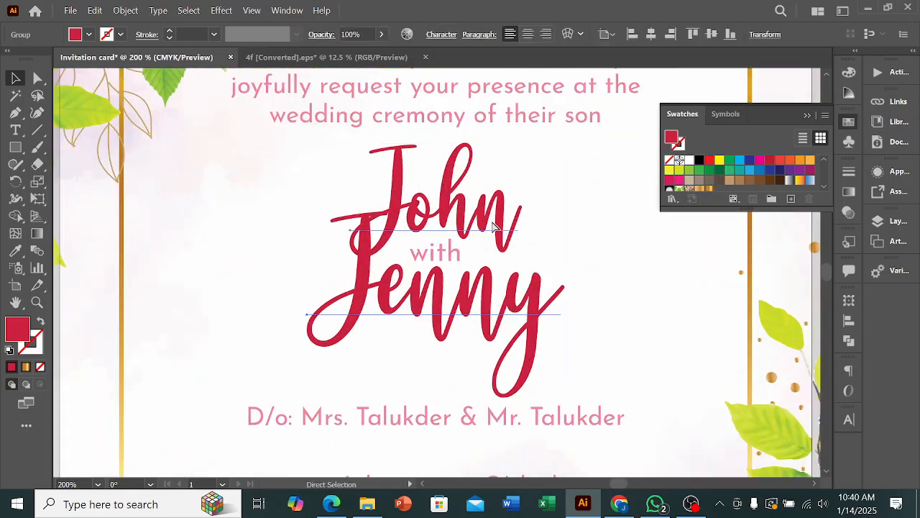
scroll(494, 226, down, 2)
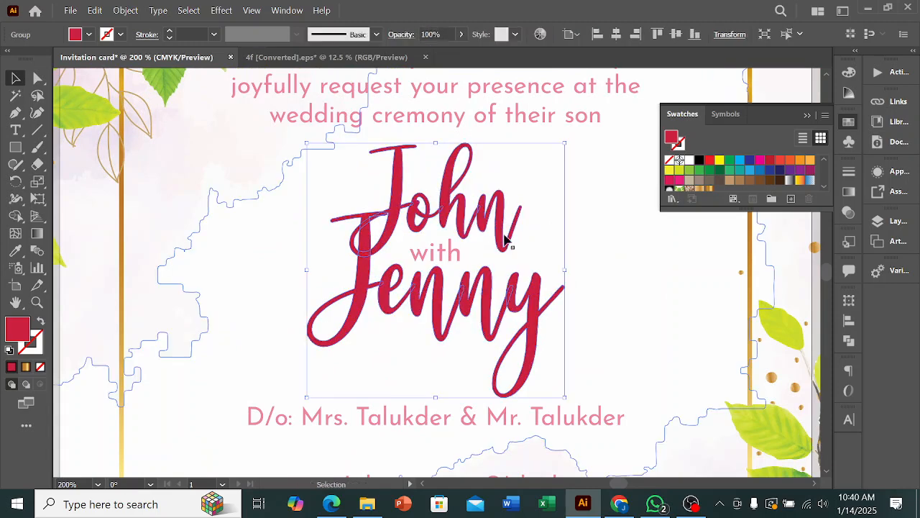
key(ctrl+minus)
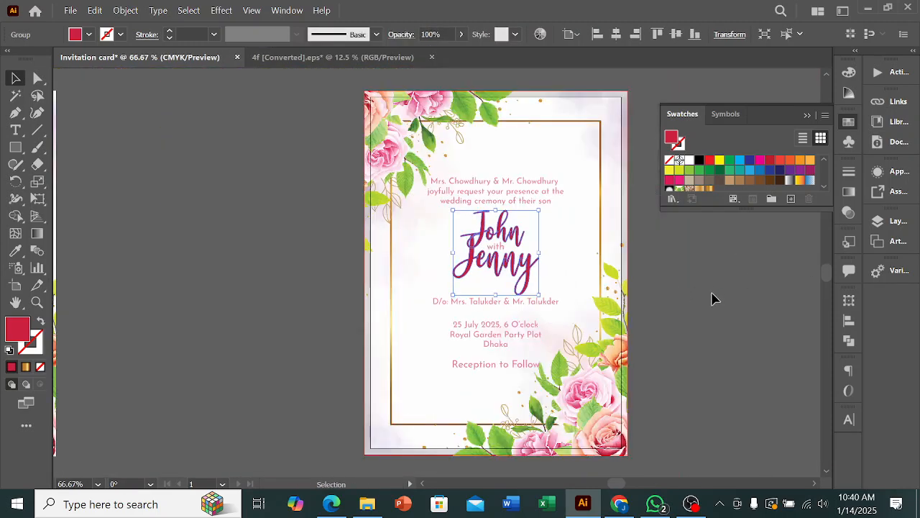
click(632, 282)
- Ungroup the outlined names into separate groom's and bride's names and deselect them
scroll(534, 248, up, 3)
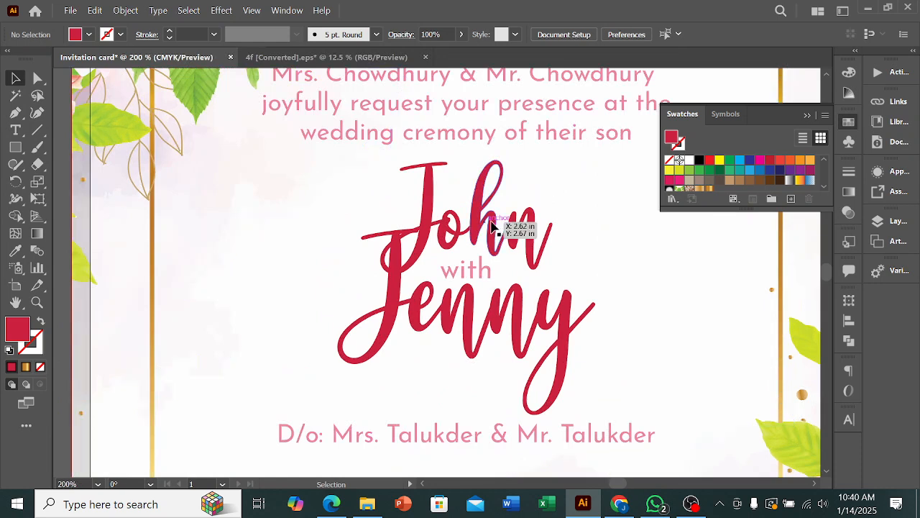
click(465, 219)
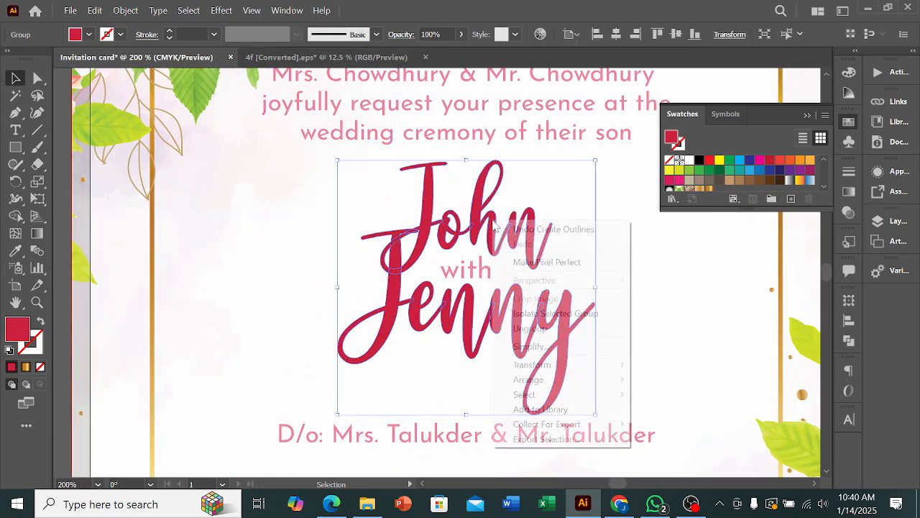
right_click(493, 225)
click(547, 382)
click(424, 223)
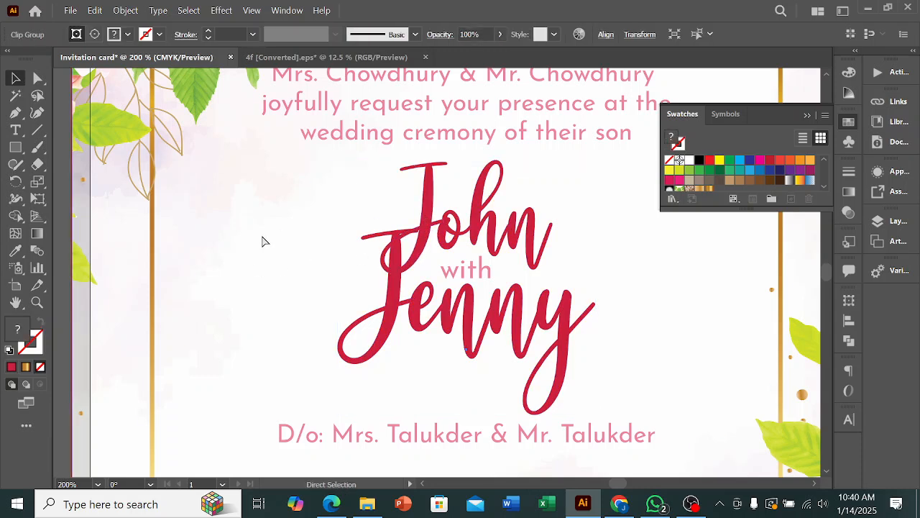
click(266, 242)
- Add an offset path of 0.0125 in with miter joins around the groom's outlined name
click(429, 208)
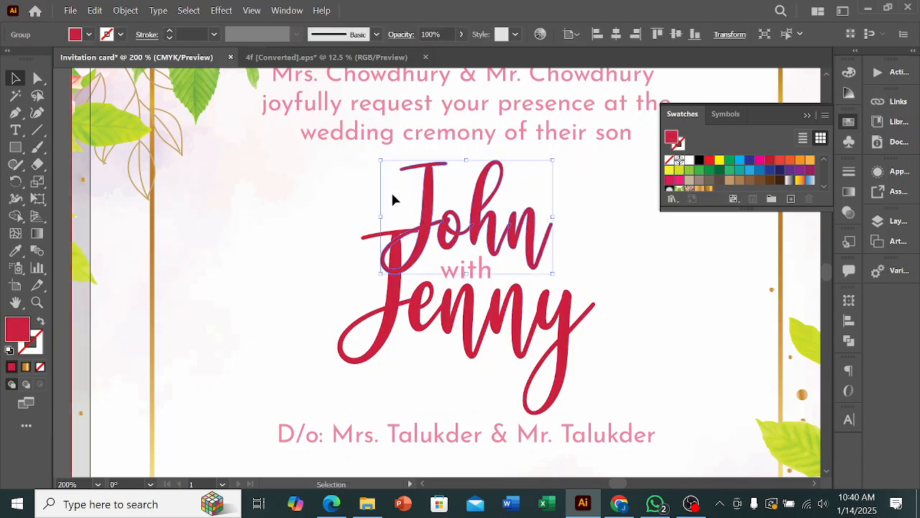
click(125, 10)
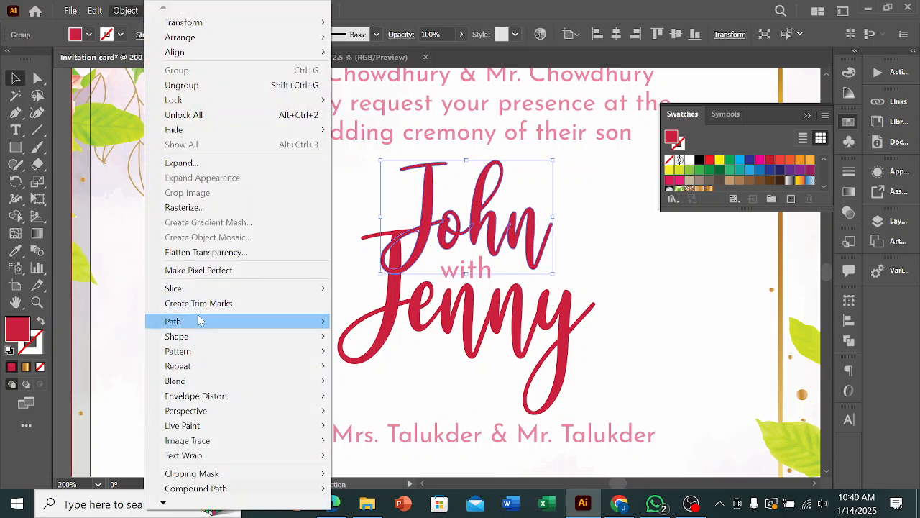
mouse_move(273, 322)
click(359, 370)
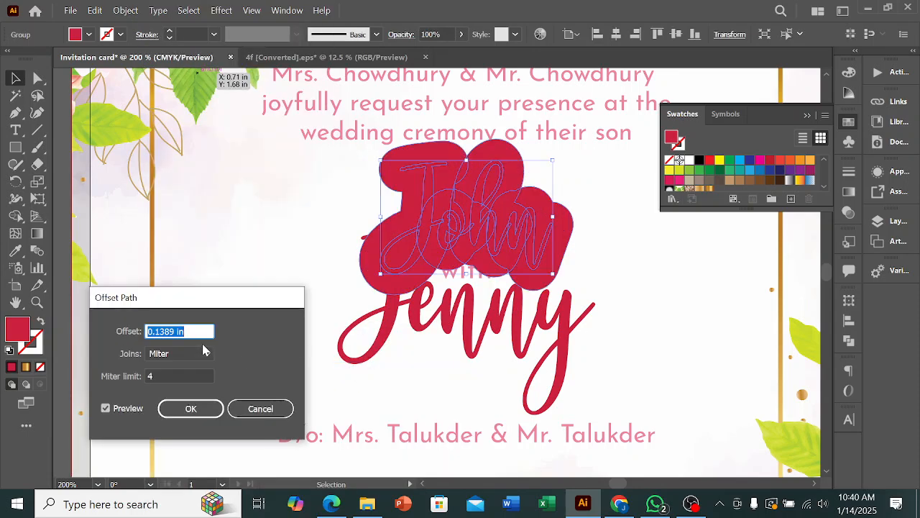
key(Down)
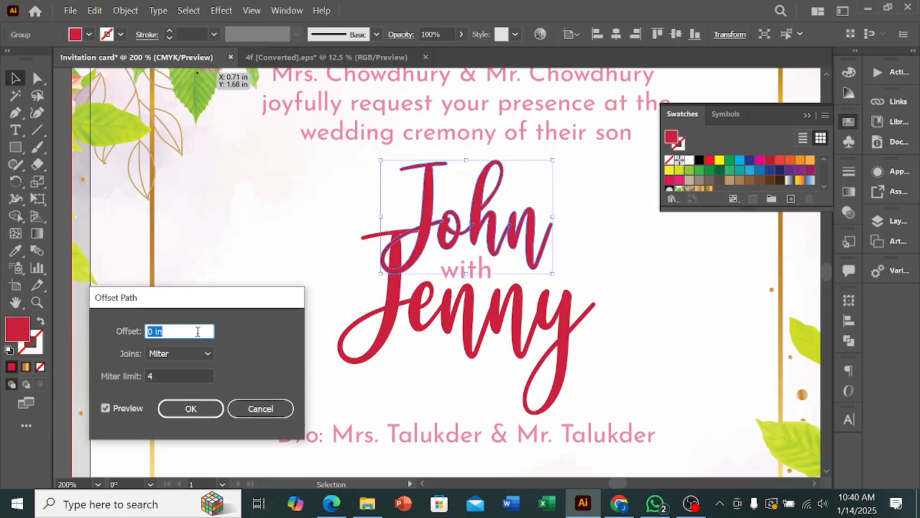
click(164, 330)
text(0125)
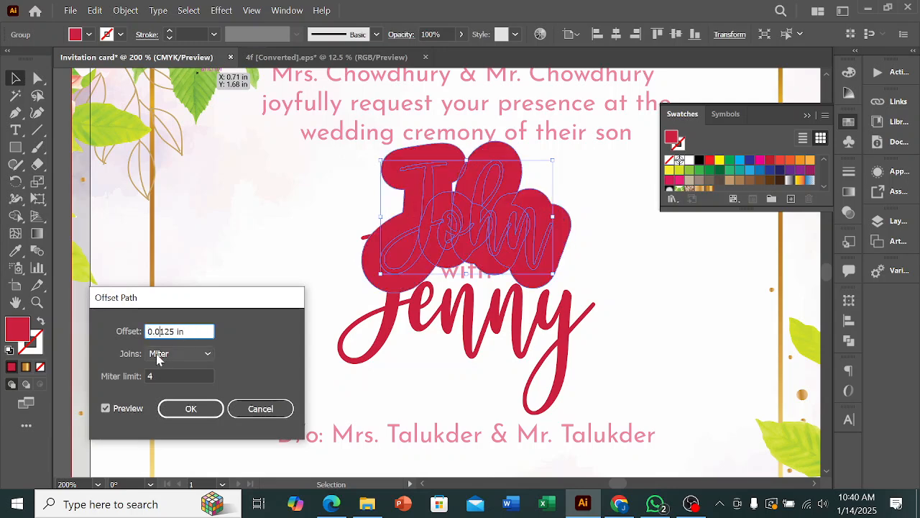
click(106, 408)
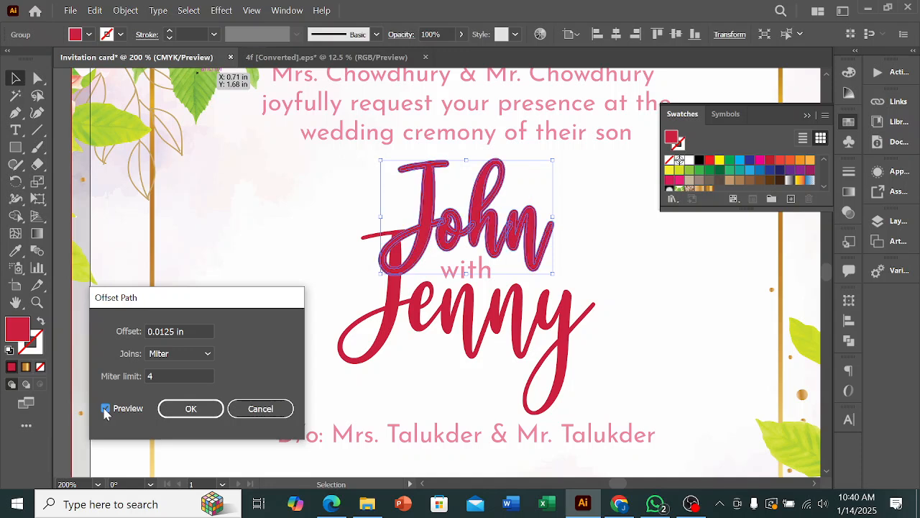
click(206, 412)
click(647, 262)
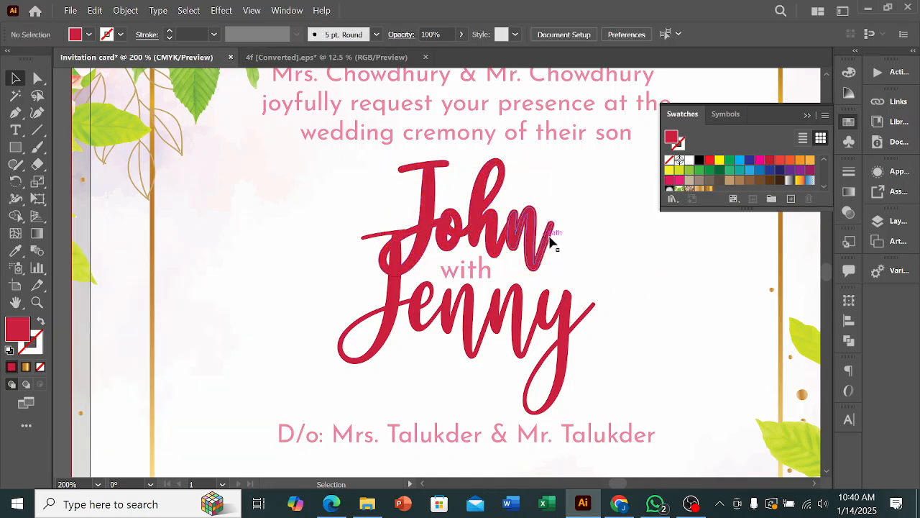
- Undo the offset path around the groom's name and deselect it
scroll(552, 245, up, 2)
click(551, 244)
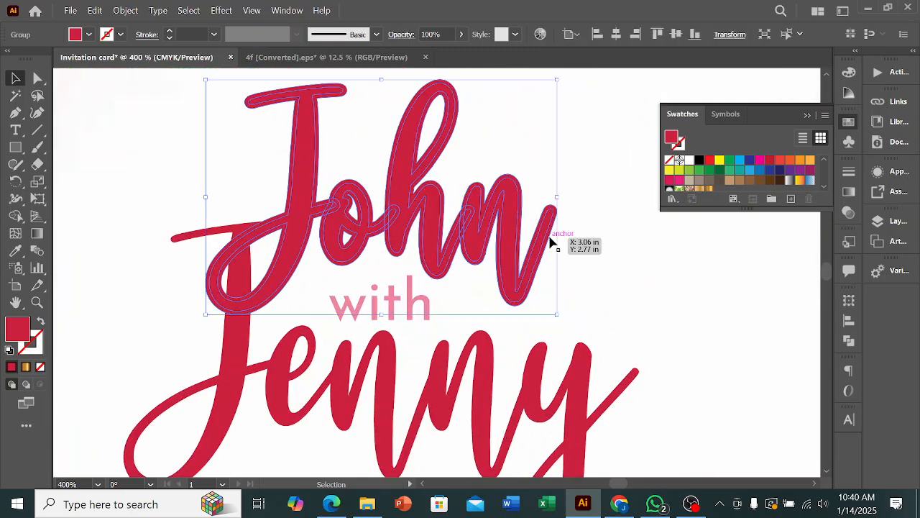
right_click(551, 241)
click(611, 169)
click(612, 170)
key(ctrl+z)
click(615, 202)
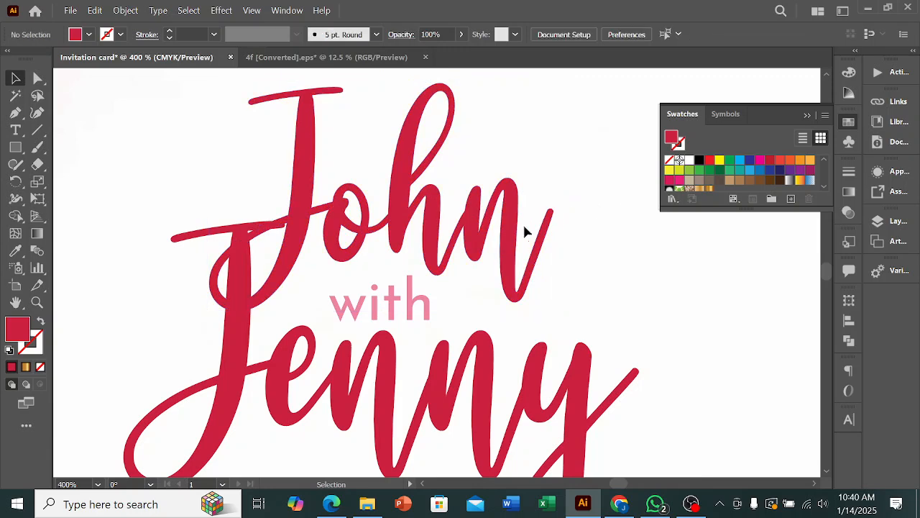
- Unite the overlapping letters of the groom's name into one shape, and do the same for the bride's name
click(516, 238)
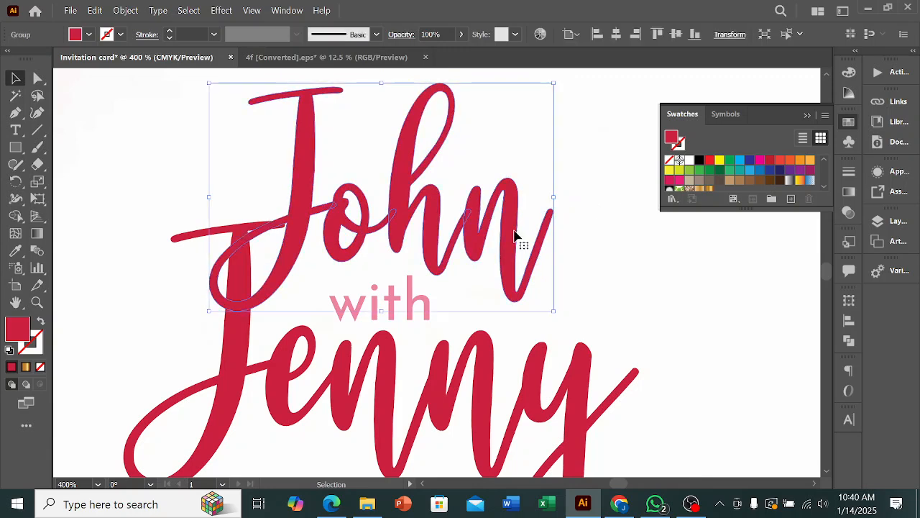
click(848, 340)
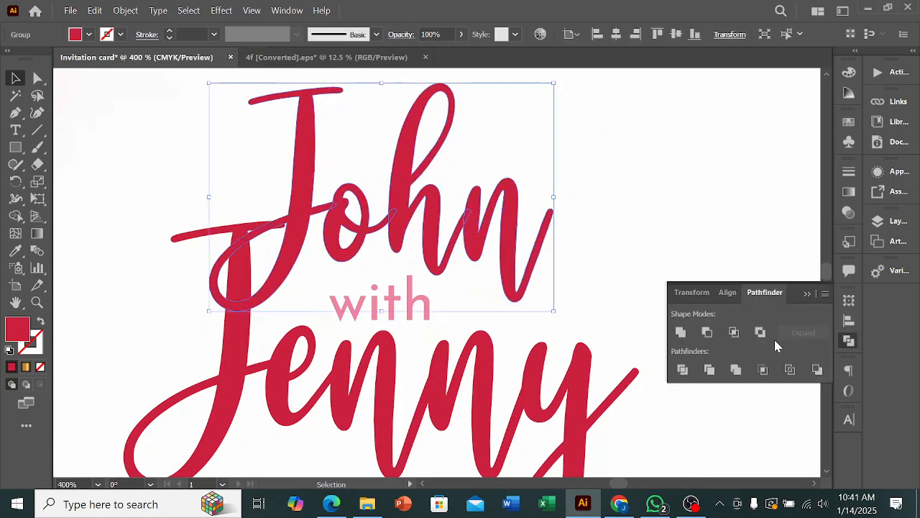
click(681, 333)
click(618, 212)
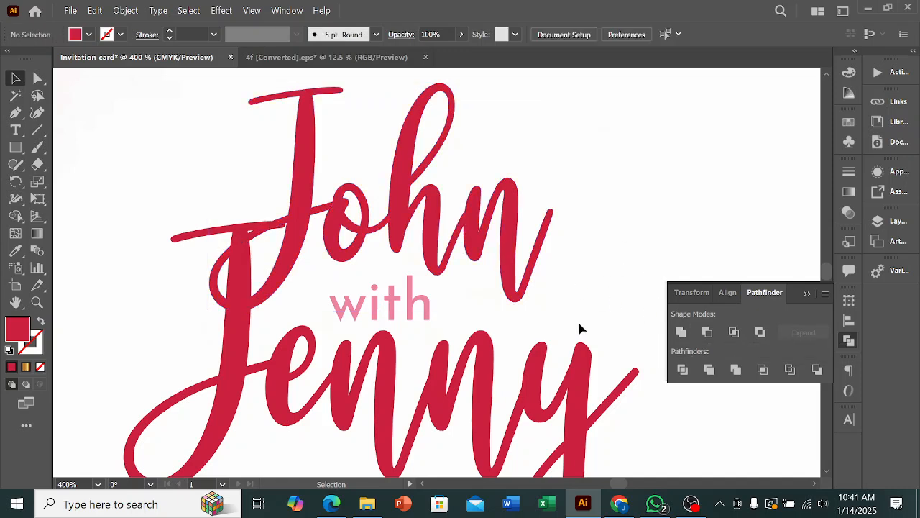
click(581, 372)
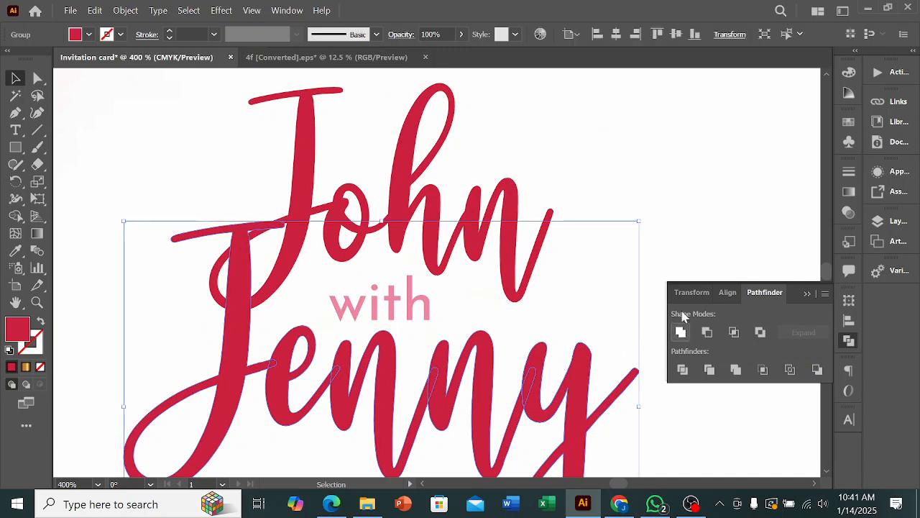
click(690, 173)
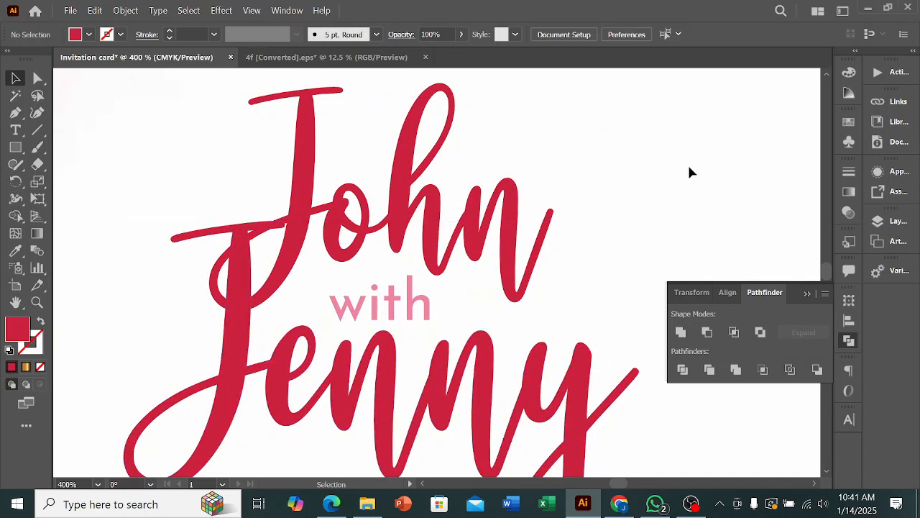
- Add an offset path of 0.0125 in with miter joins around the united groom's name
click(514, 228)
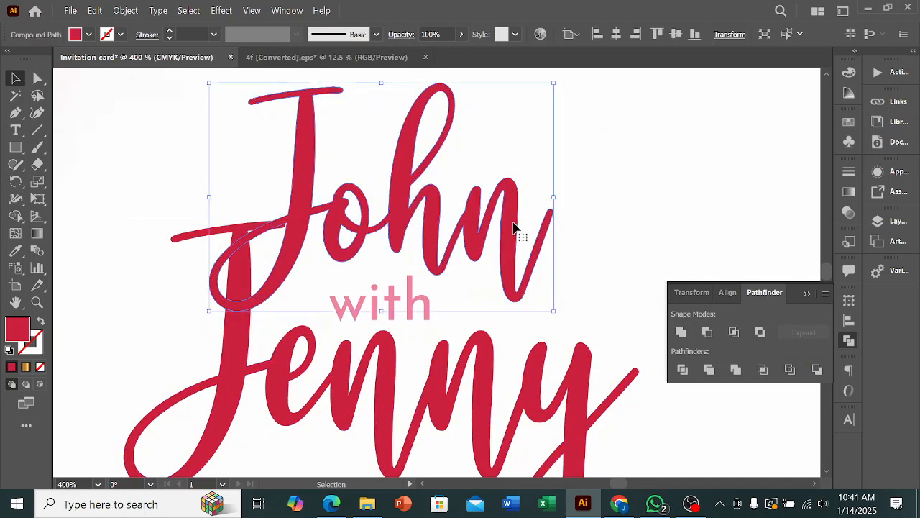
click(125, 10)
mouse_move(180, 321)
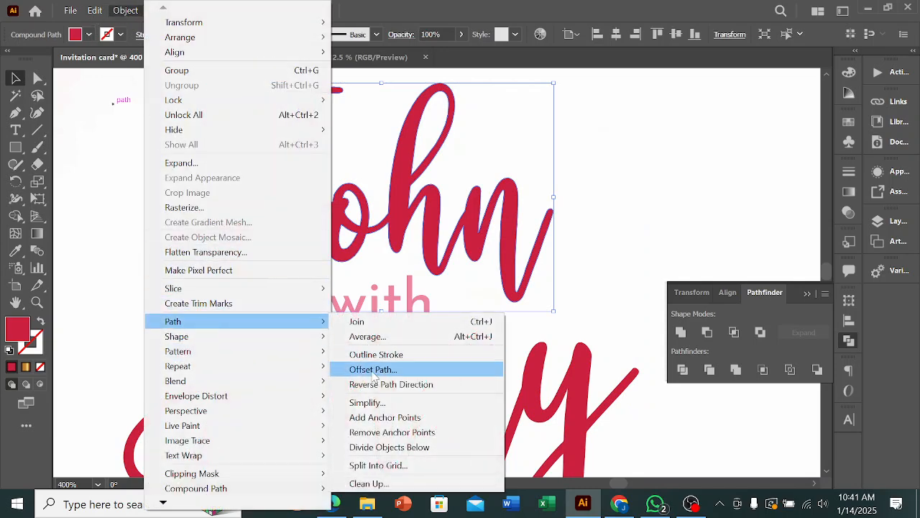
click(372, 369)
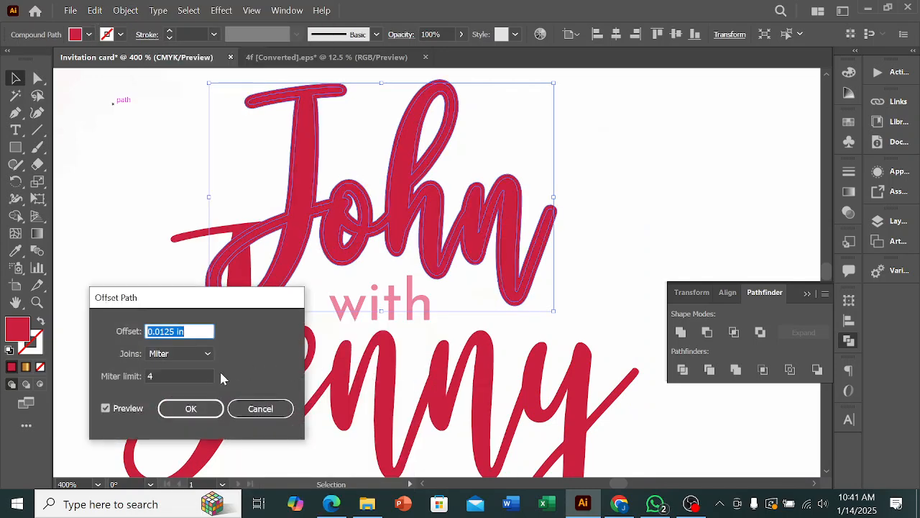
click(190, 409)
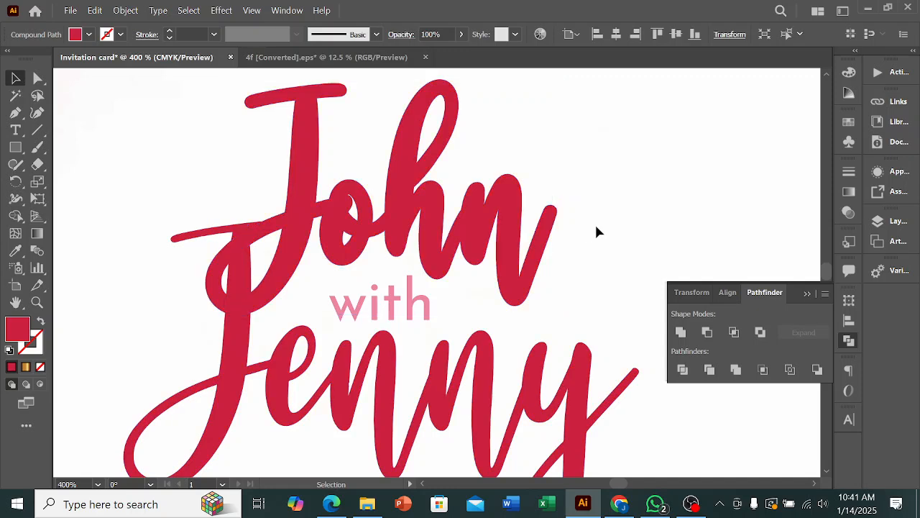
click(575, 232)
- Try subtracting the bride's name from the groom's offset shape with Minus Front, and undo it
click(548, 249)
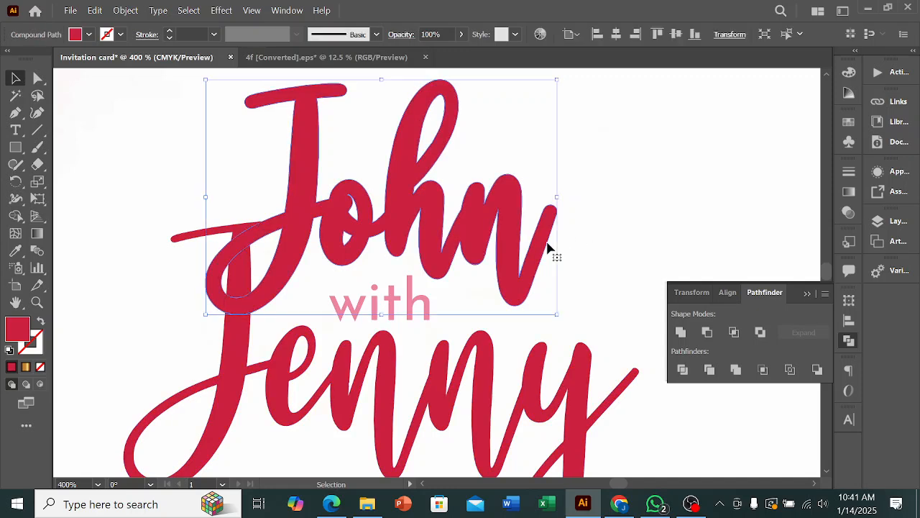
shift+click(579, 350)
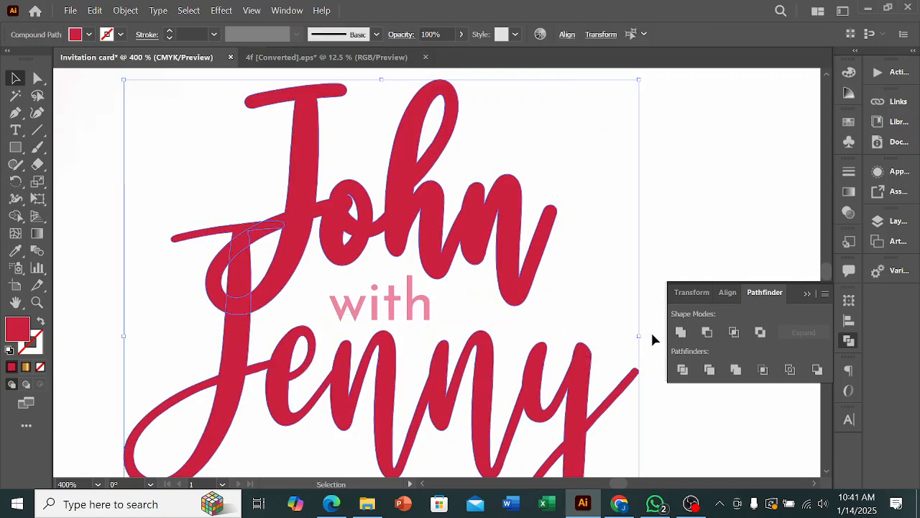
click(704, 333)
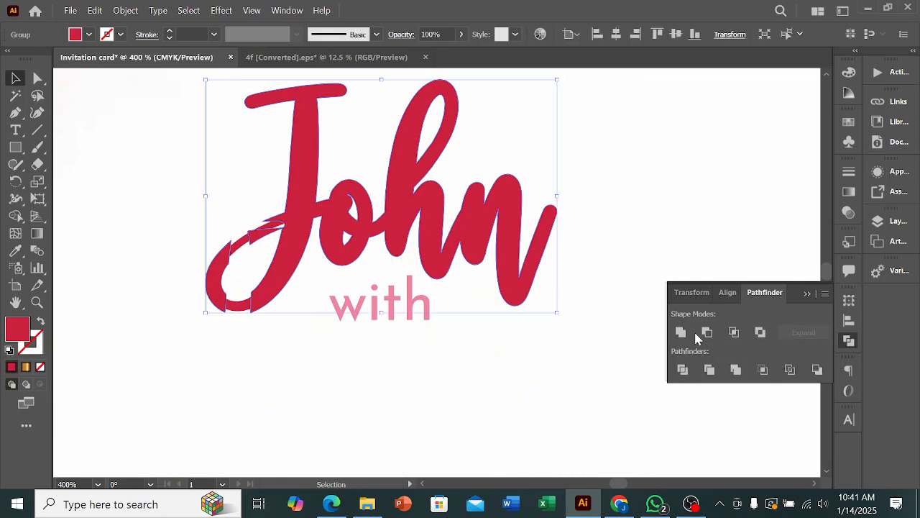
key(ctrl+z)
click(690, 208)
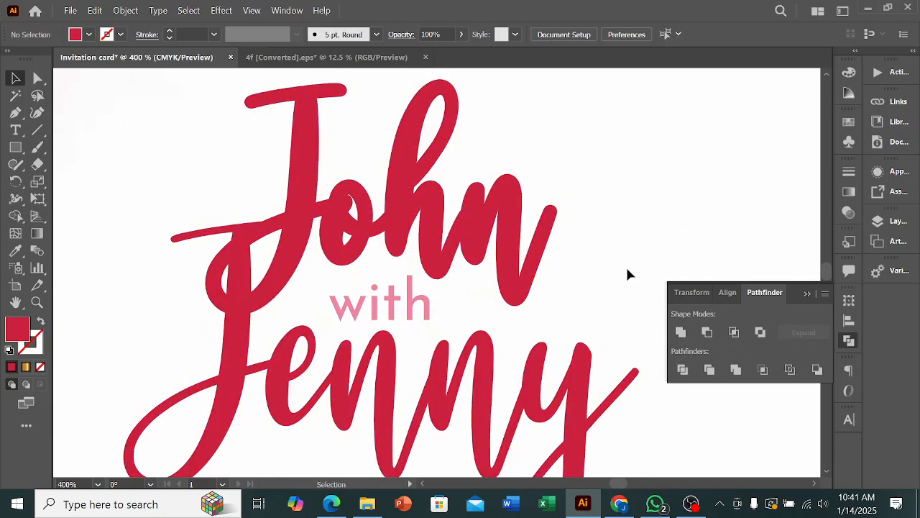
- Bring the groom's offset outline in front of the bride's name and subtract it from that name with Minus Front
click(532, 293)
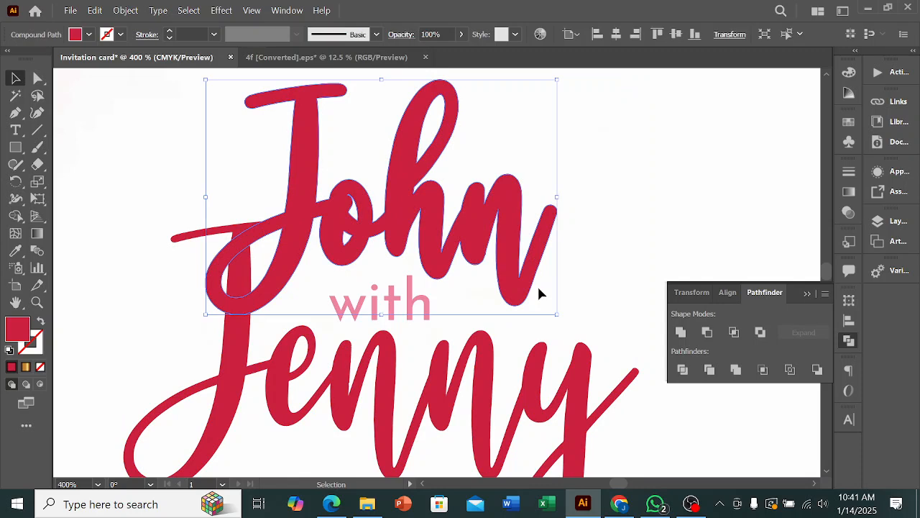
key(ctrl)
click(606, 291)
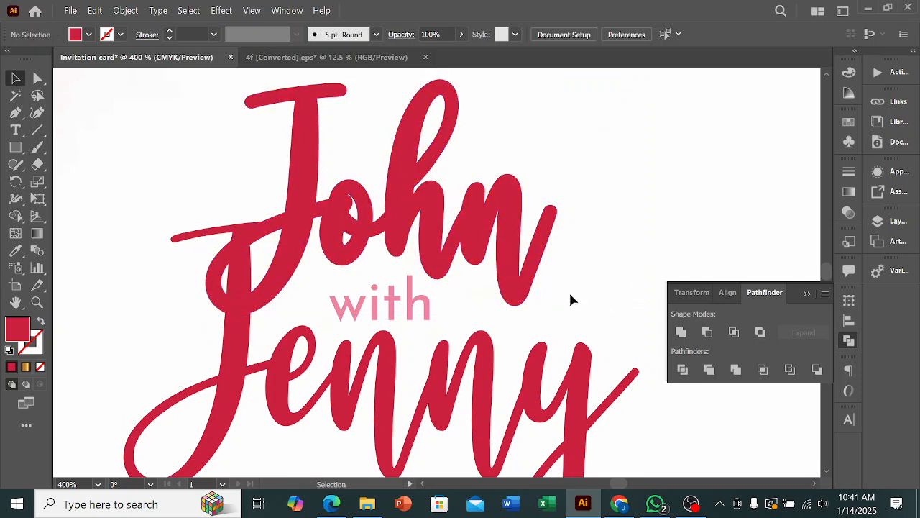
click(531, 296)
shift+click(579, 355)
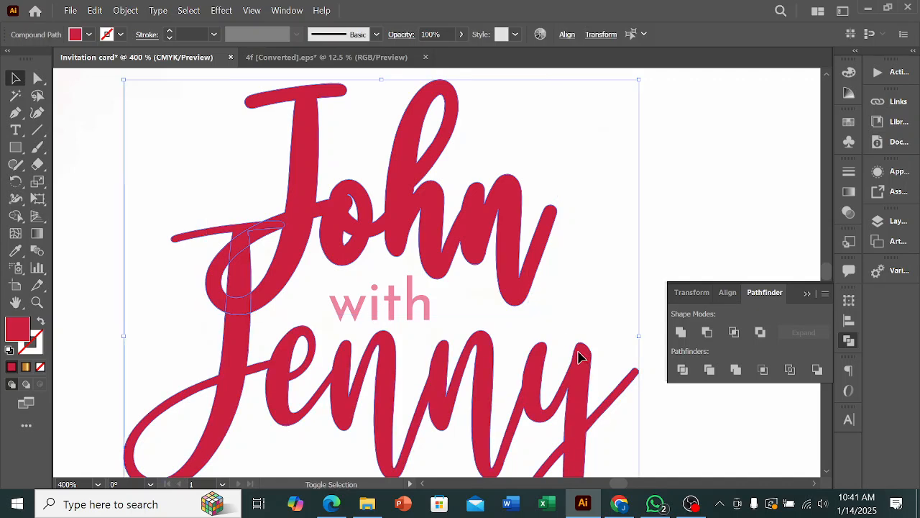
click(706, 332)
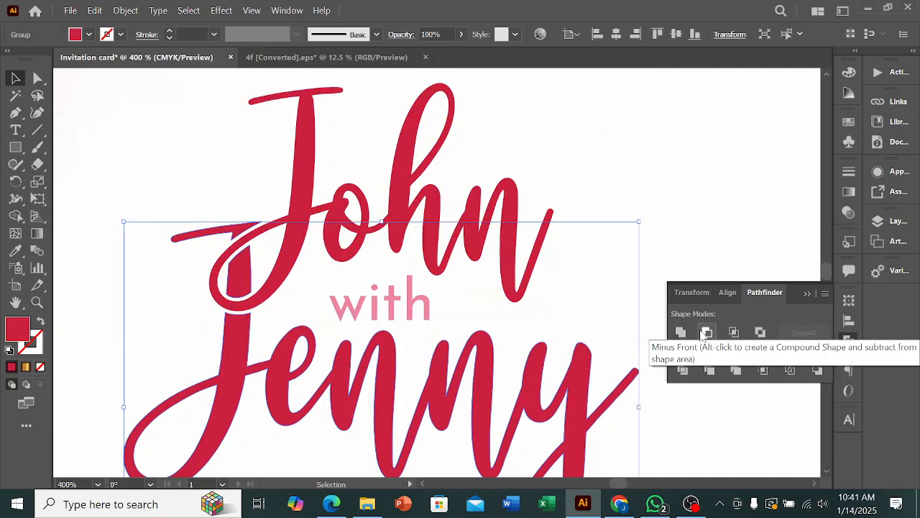
click(577, 302)
- Examine the script names on the full card and compare the layout with the plain-lettered version
scroll(578, 302, down, 1)
scroll(579, 306, down, 2)
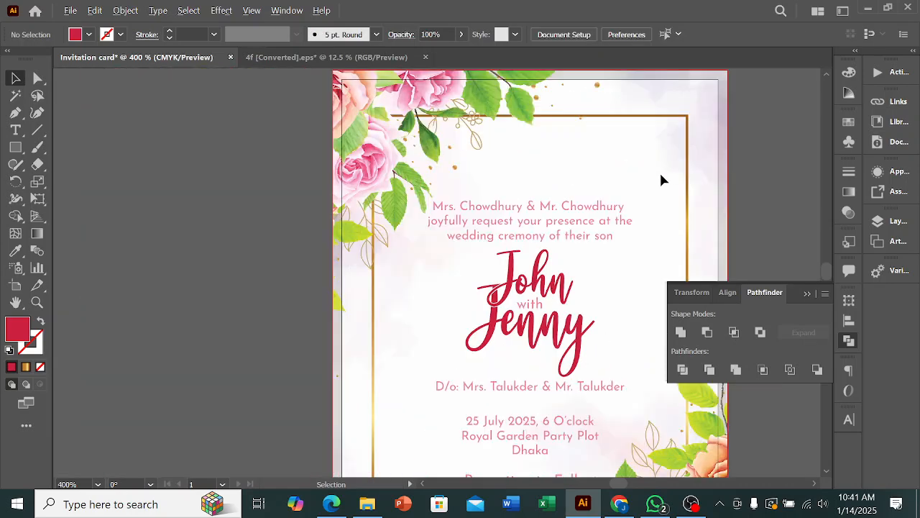
scroll(638, 236, down, 1)
scroll(565, 206, down, 2)
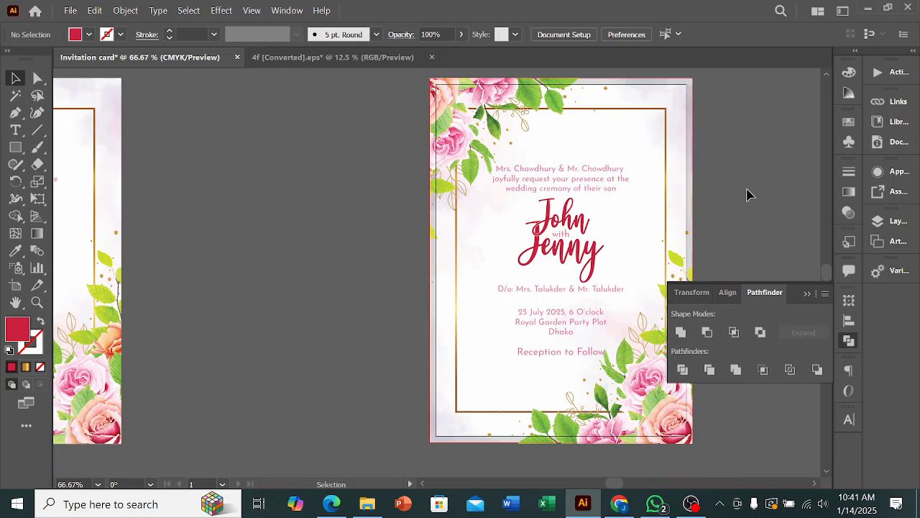
scroll(597, 264, up, 1)
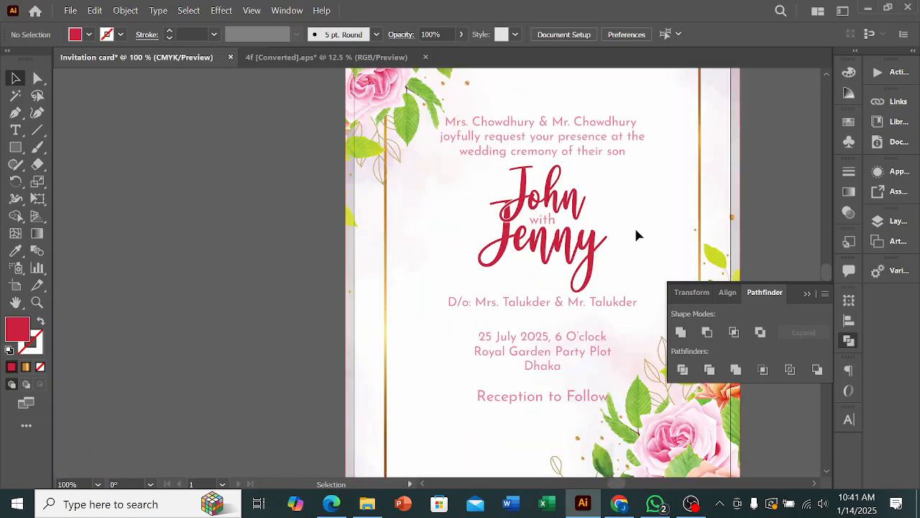
scroll(624, 233, up, 1)
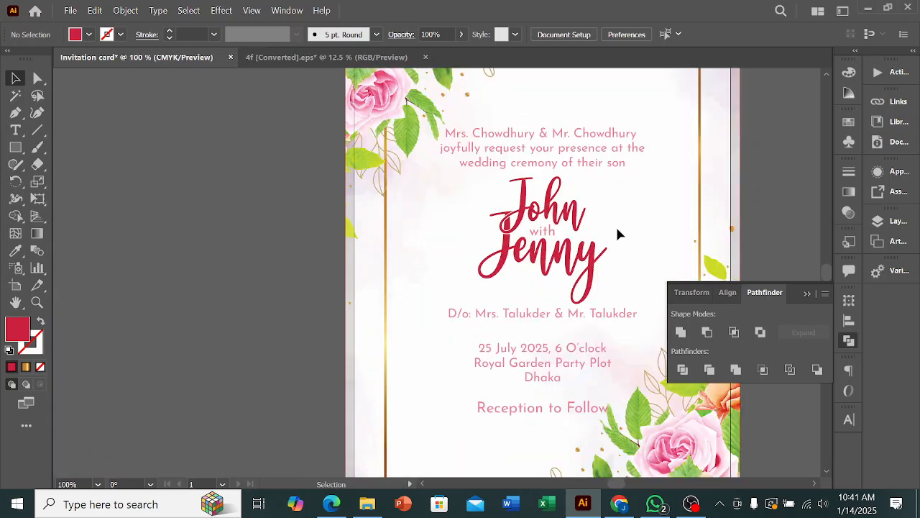
click(607, 153)
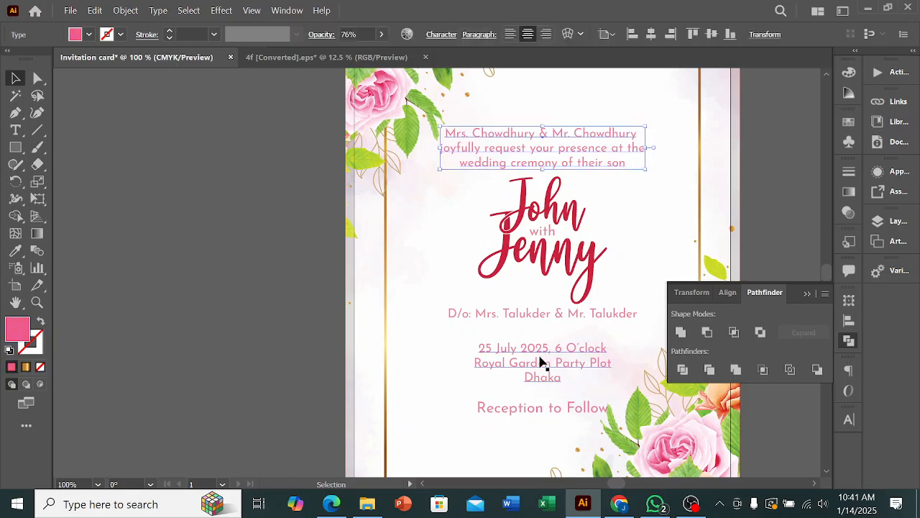
scroll(368, 318, down, 1)
scroll(367, 316, down, 1)
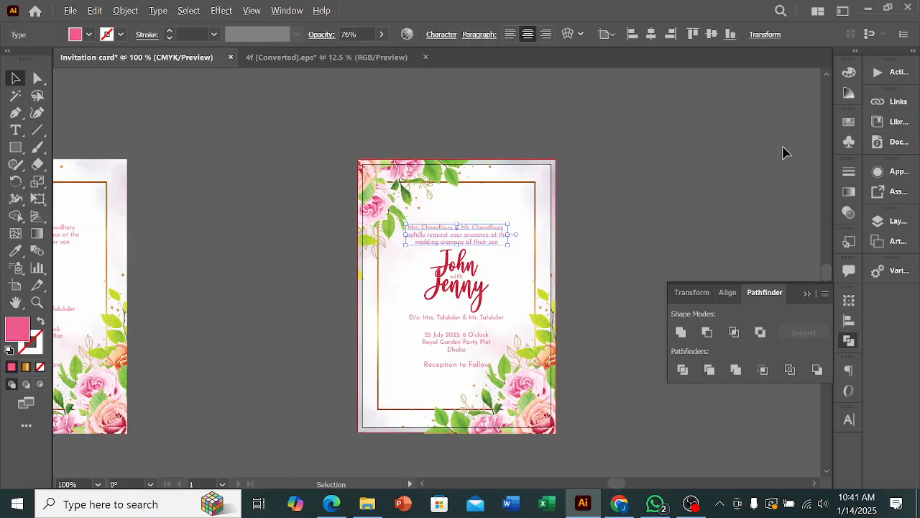
click(658, 197)
scroll(642, 209, down, 1)
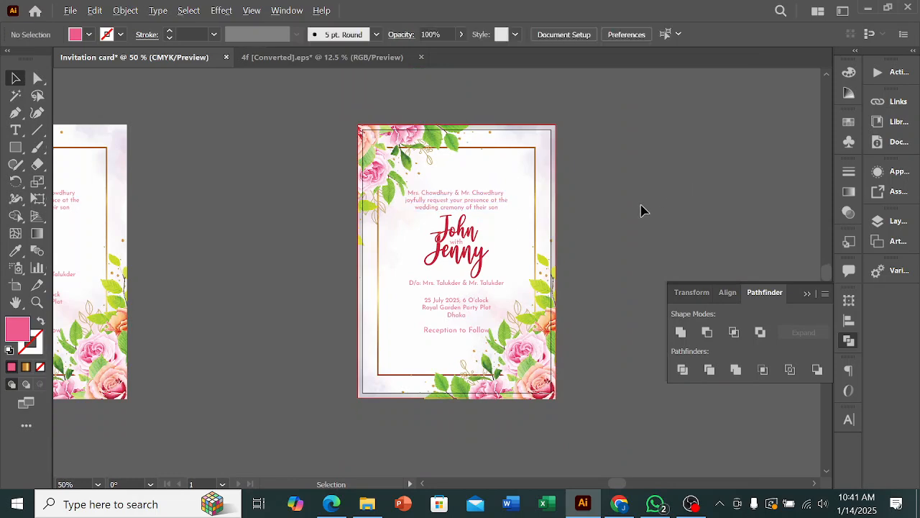
scroll(645, 222, down, 1)
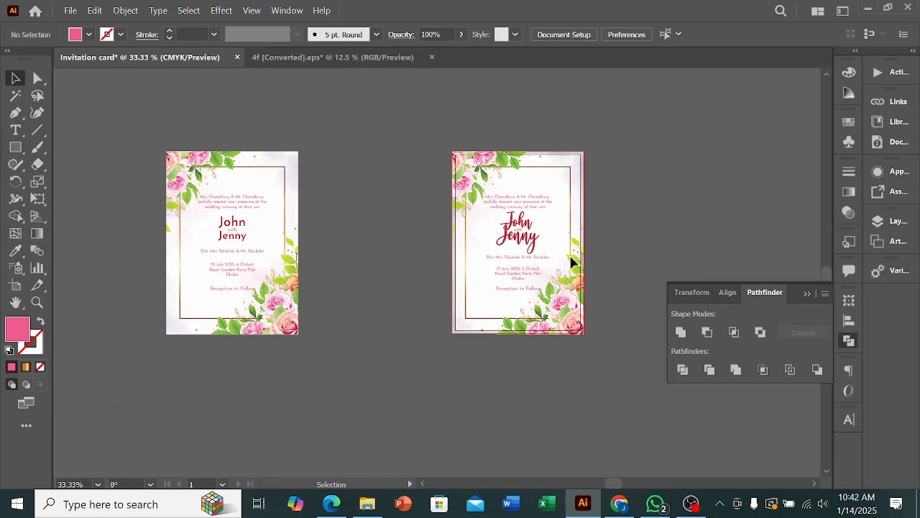
scroll(581, 279, up, 1)
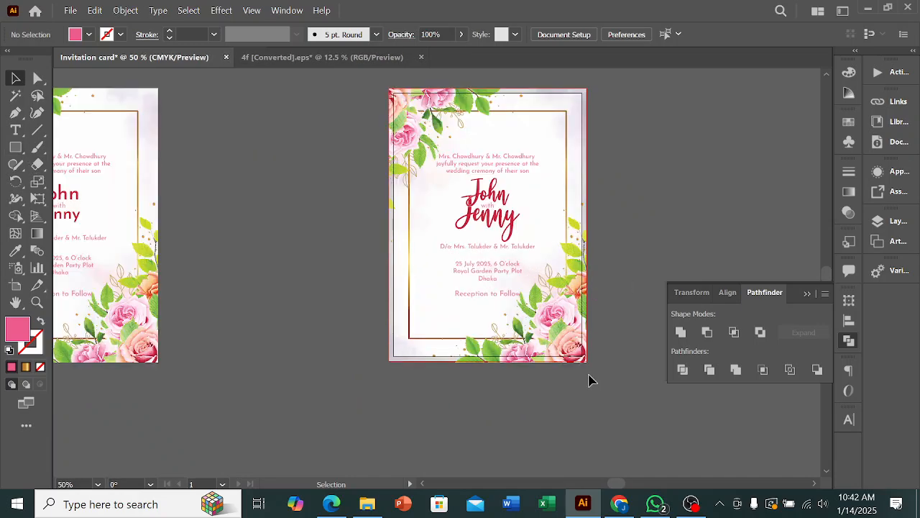
- Draw a rectangle over the whole script-lettered card, extending its upper edge to meet the bleed line
click(15, 147)
scroll(397, 98, up, 2)
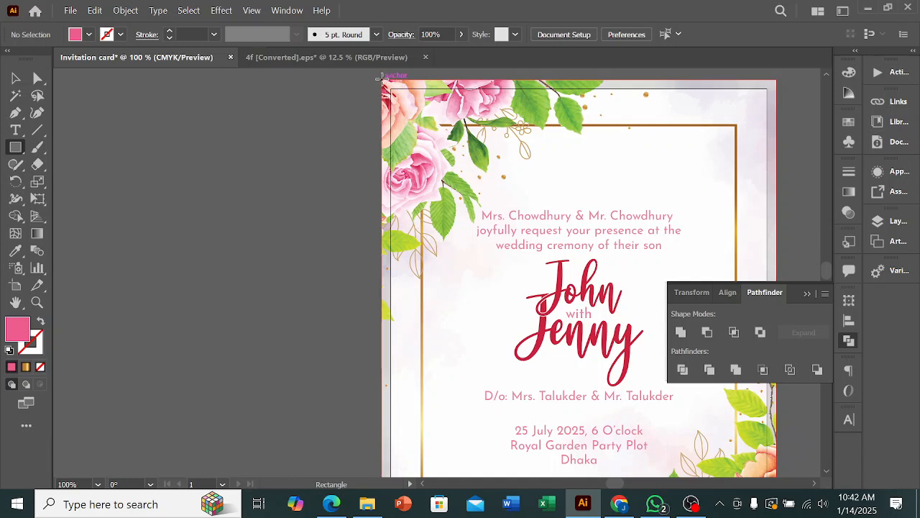
mouse_move(381, 79)
mouse_down()
mouse_move(488, 226)
mouse_move(685, 380)
mouse_move(777, 488)
mouse_move(780, 475)
mouse_move(762, 505)
mouse_move(780, 454)
mouse_move(778, 374)
mouse_move(777, 436)
mouse_move(761, 435)
mouse_up()
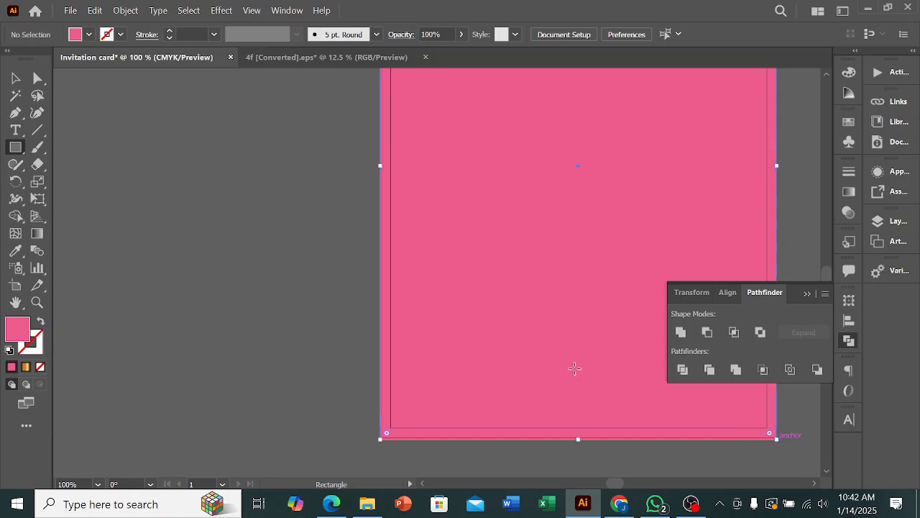
scroll(618, 317, up, 5)
scroll(580, 146, up, 5)
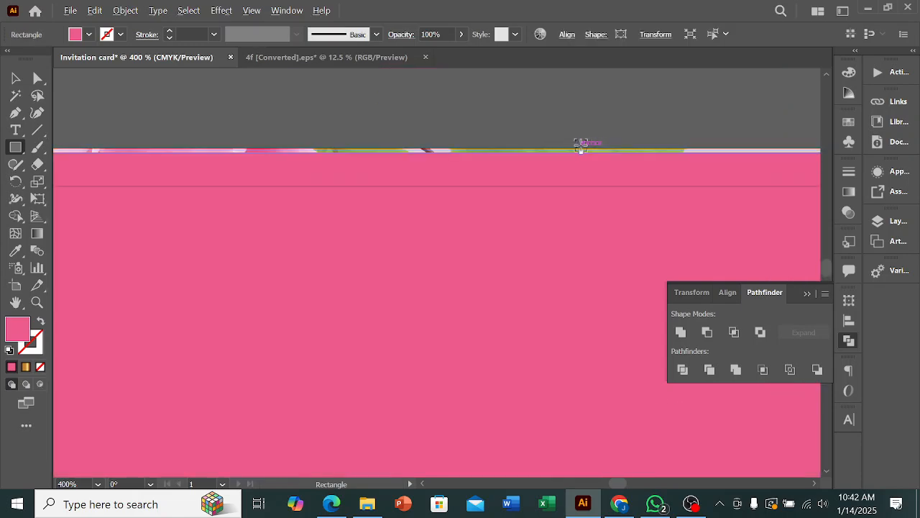
mouse_move(582, 153)
mouse_down()
mouse_move(592, 156)
mouse_move(583, 143)
mouse_move(571, 149)
mouse_up()
scroll(610, 158, up, 5)
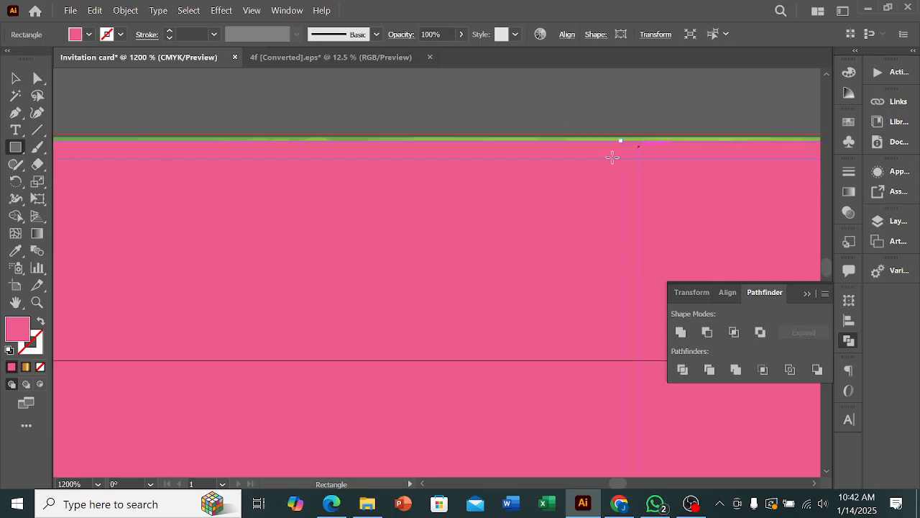
drag(620, 141, 622, 138)
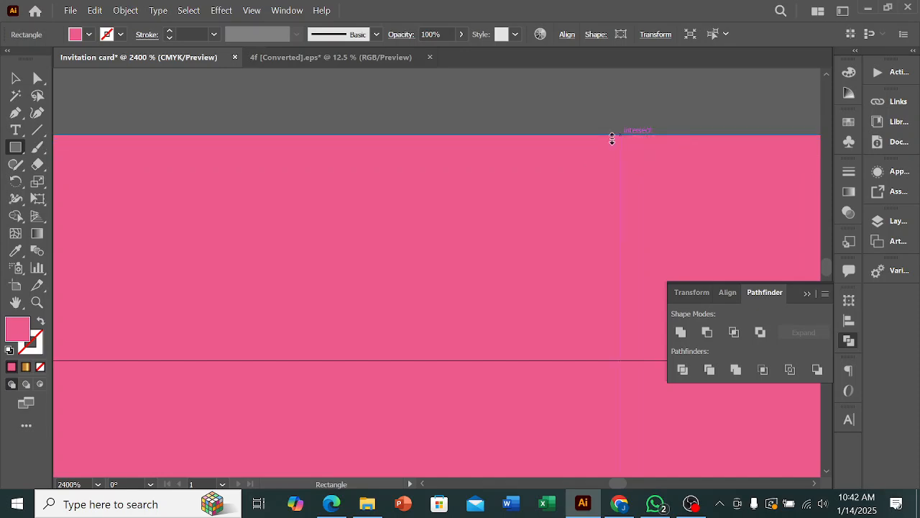
scroll(462, 170, down, 2)
scroll(442, 171, down, 10)
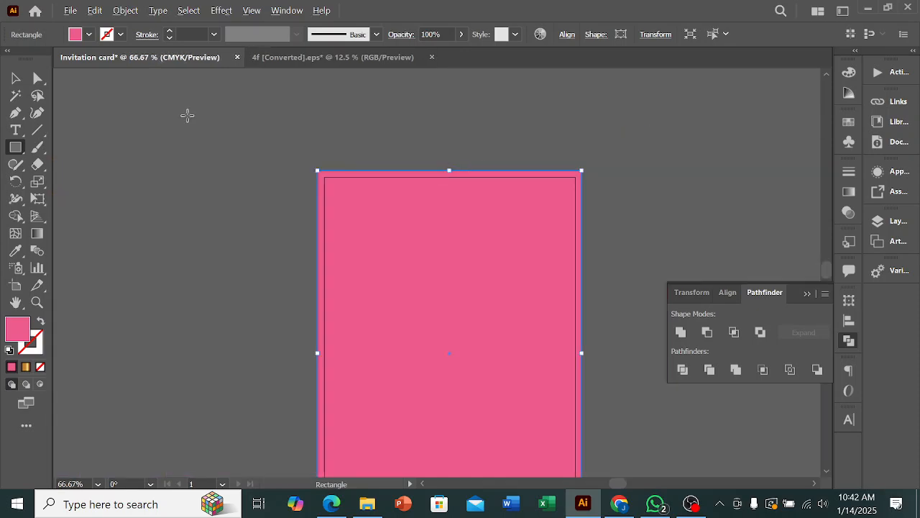
key(v)
click(226, 137)
- Fill the rectangle covering the script-lettered card with white and send it behind the artwork
scroll(513, 212, down, 4)
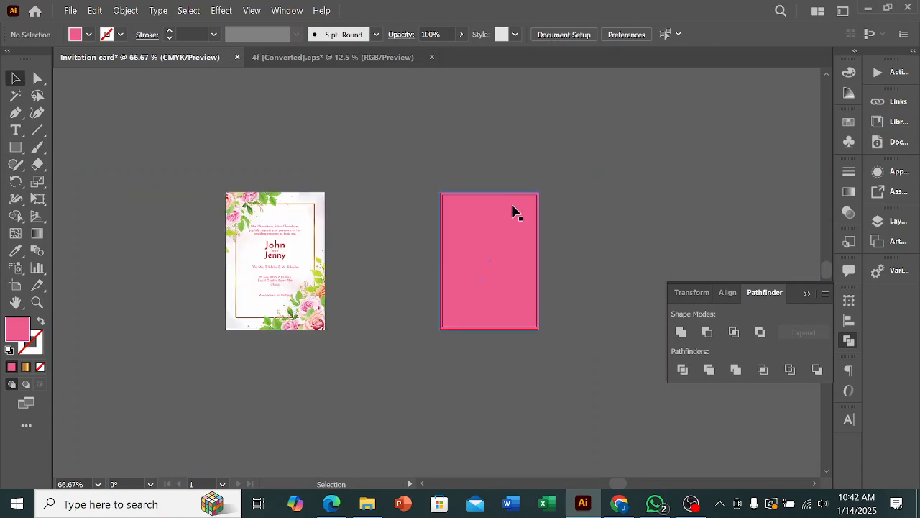
click(505, 236)
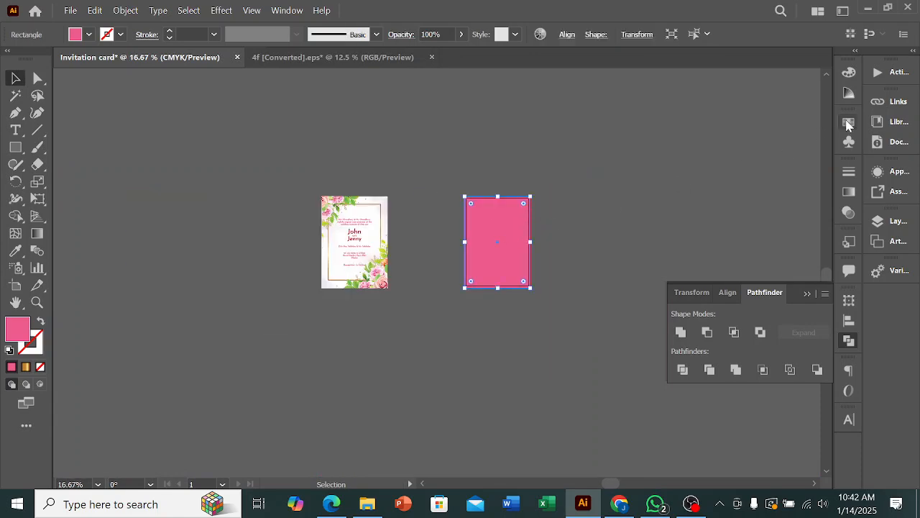
click(848, 122)
click(688, 160)
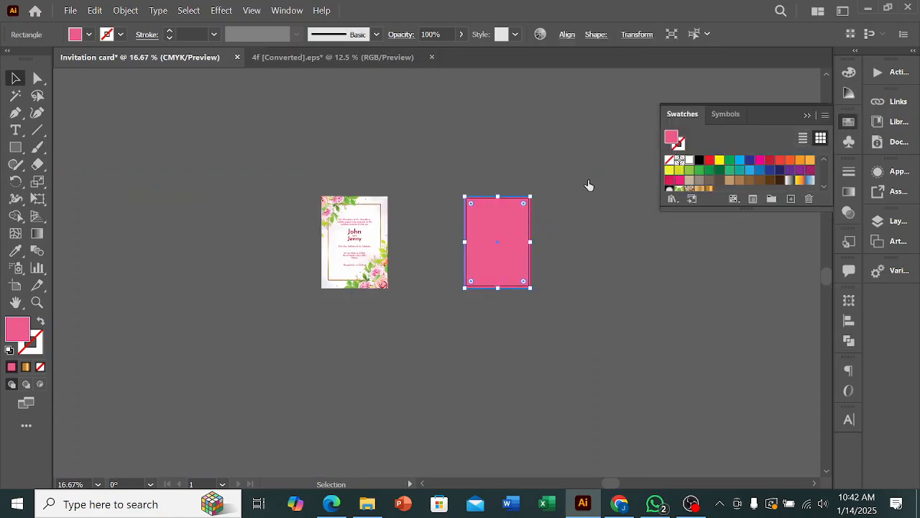
click(582, 190)
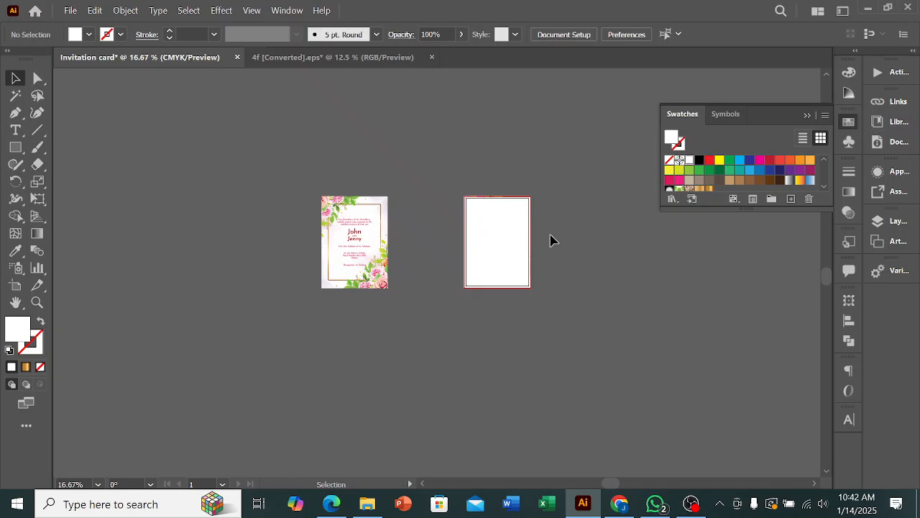
click(509, 253)
key(ctrl+v)
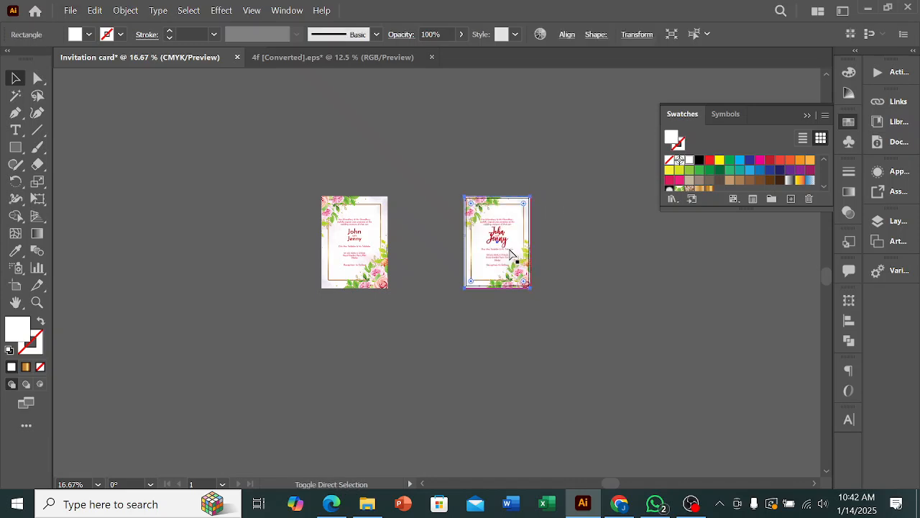
click(558, 255)
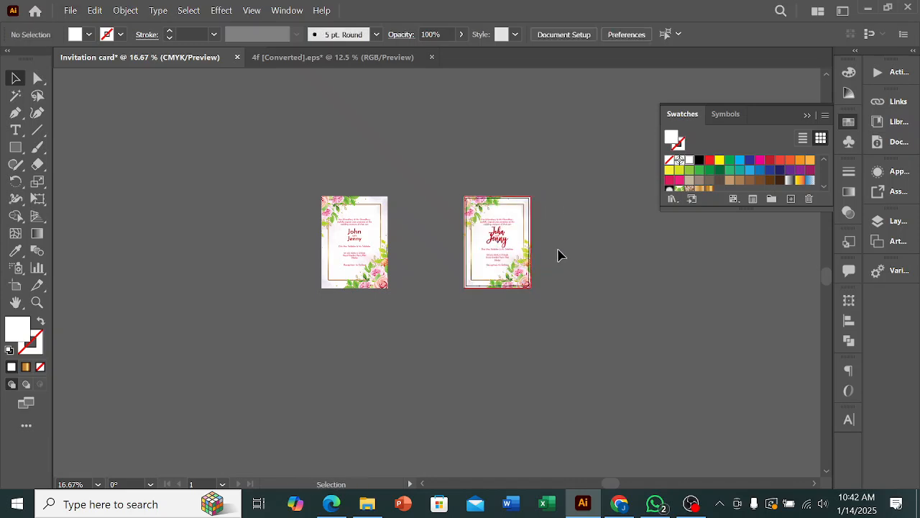
key(ctrl)
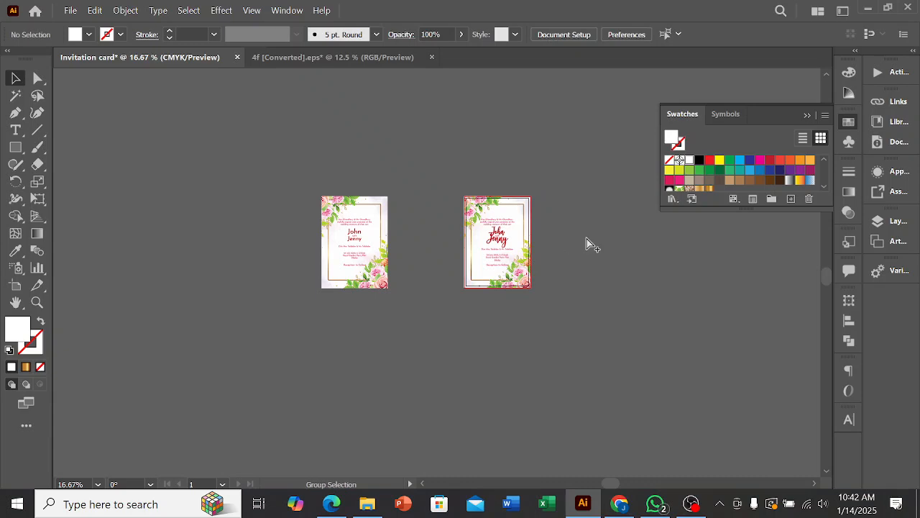
key(ctrl+z)
click(593, 249)
- Inspect both invitation cards up close, checking the name lettering, text placement and card edges
scroll(391, 263, up, 2)
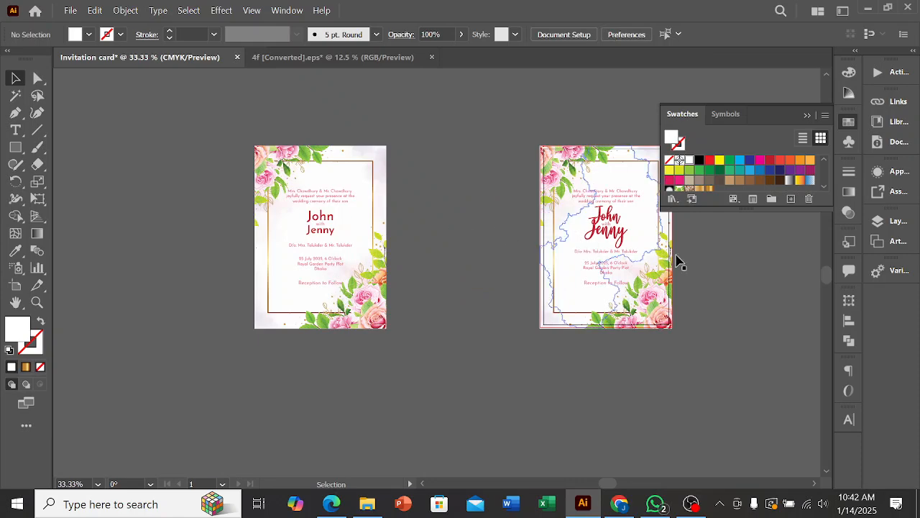
scroll(727, 254, up, 2)
scroll(636, 229, up, 1)
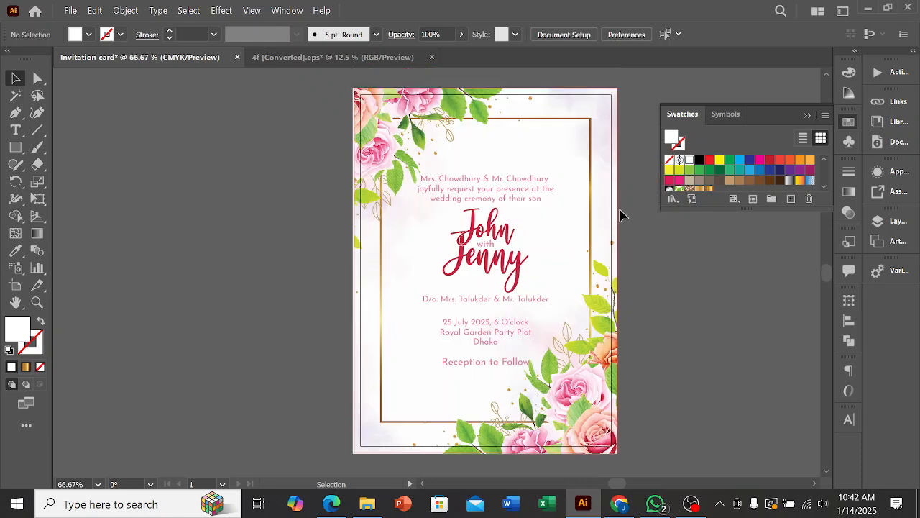
scroll(508, 265, up, 2)
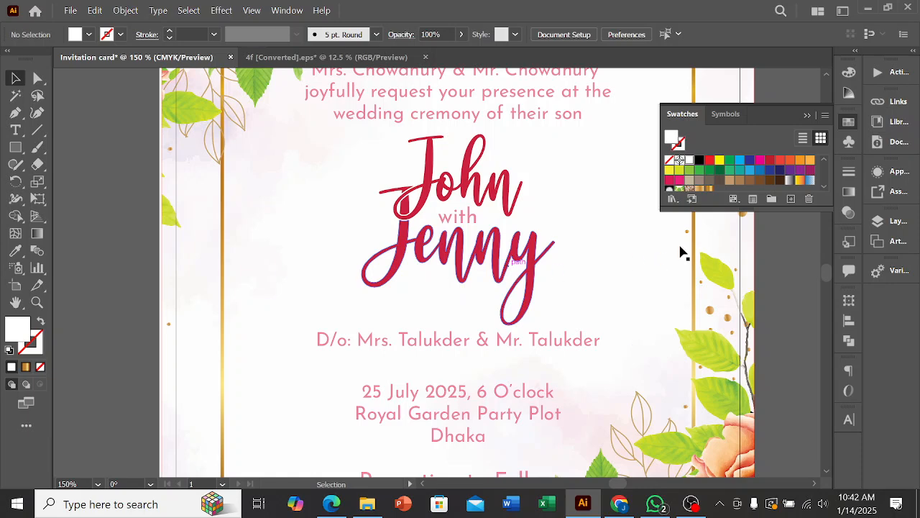
scroll(680, 251, down, 1)
scroll(666, 312, right, 2)
scroll(620, 298, down, 1)
scroll(625, 296, down, 2)
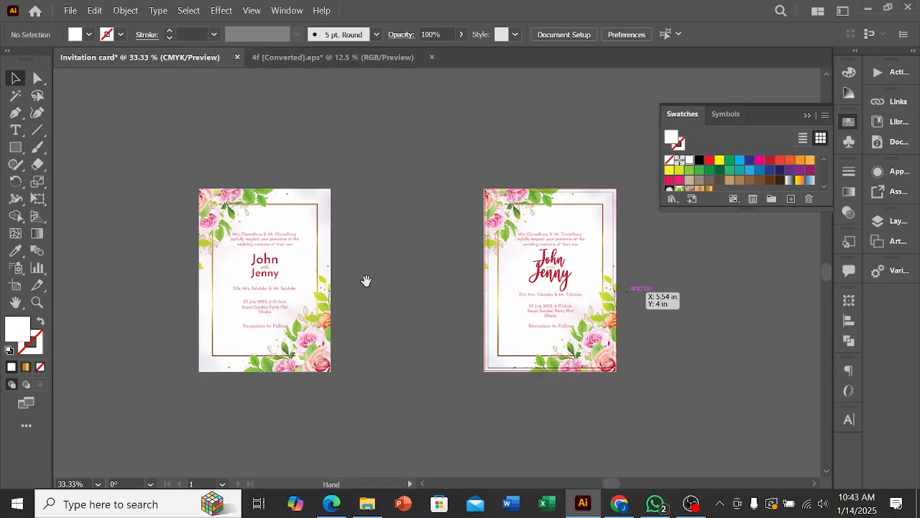
drag(366, 280, 491, 267)
scroll(333, 273, up, 3)
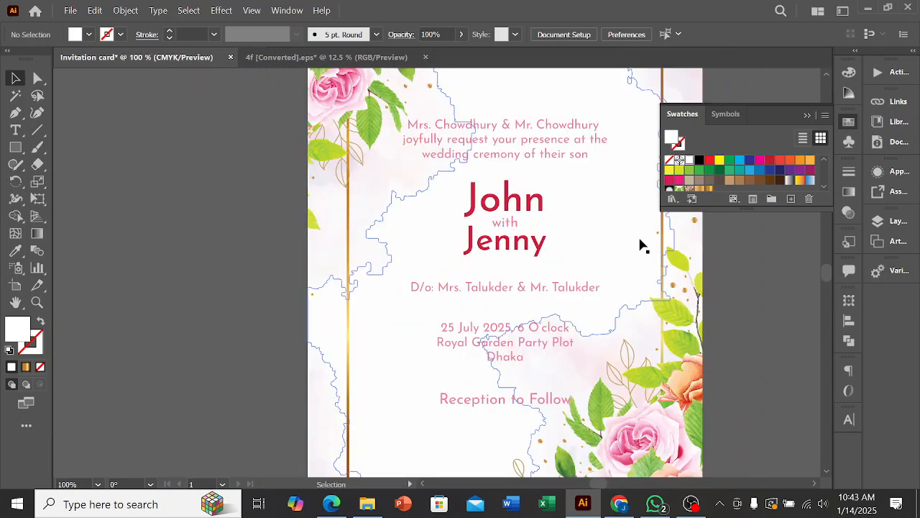
scroll(324, 255, down, 5)
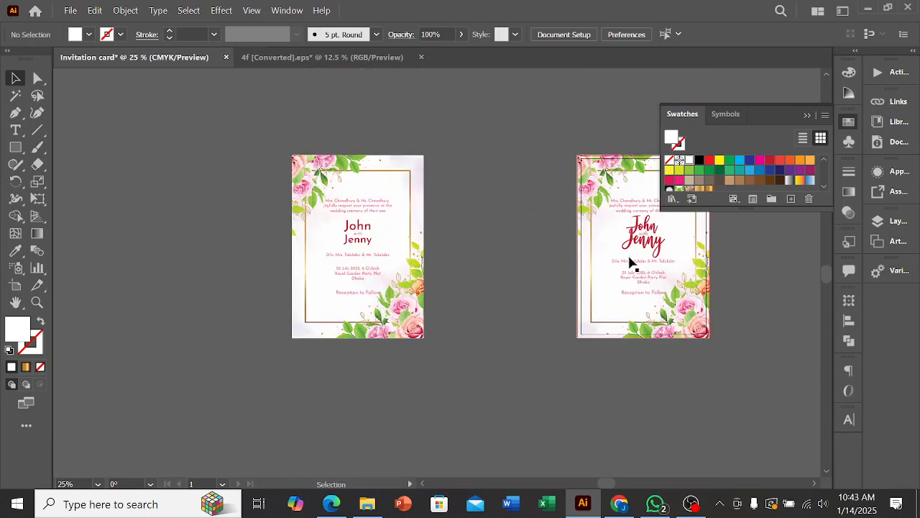
scroll(738, 263, up, 1)
scroll(539, 262, up, 2)
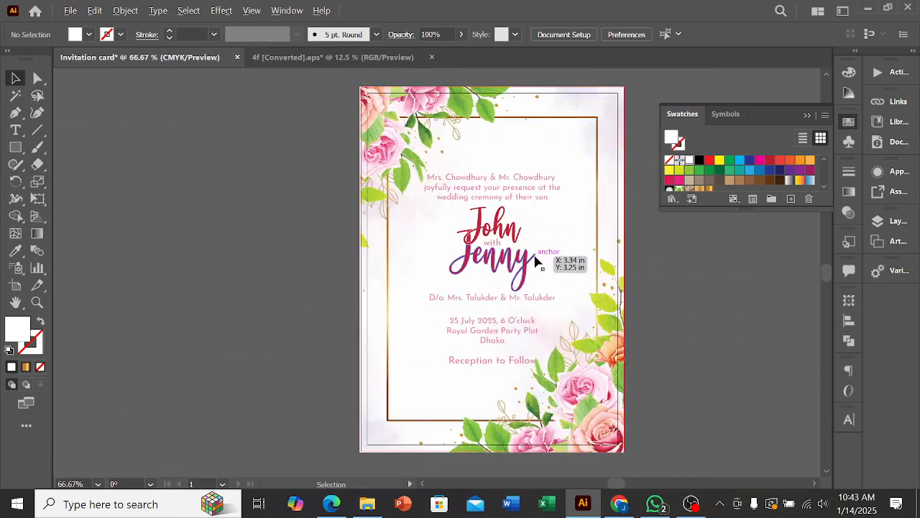
scroll(729, 300, down, 2)
scroll(718, 294, down, 1)
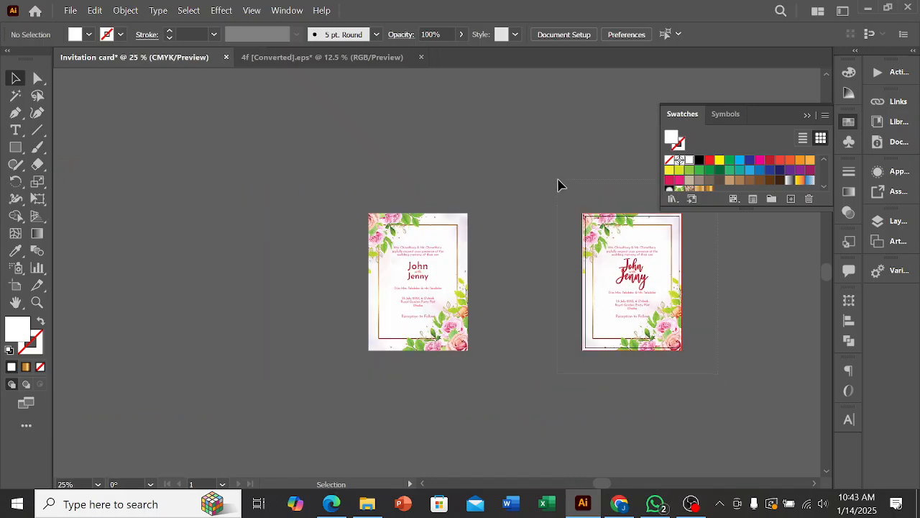
key(ctrl+a)
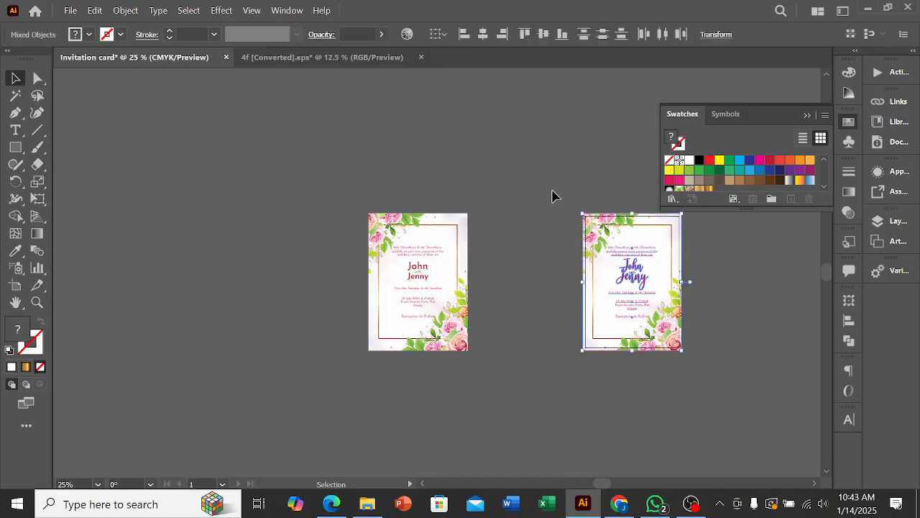
click(71, 10)
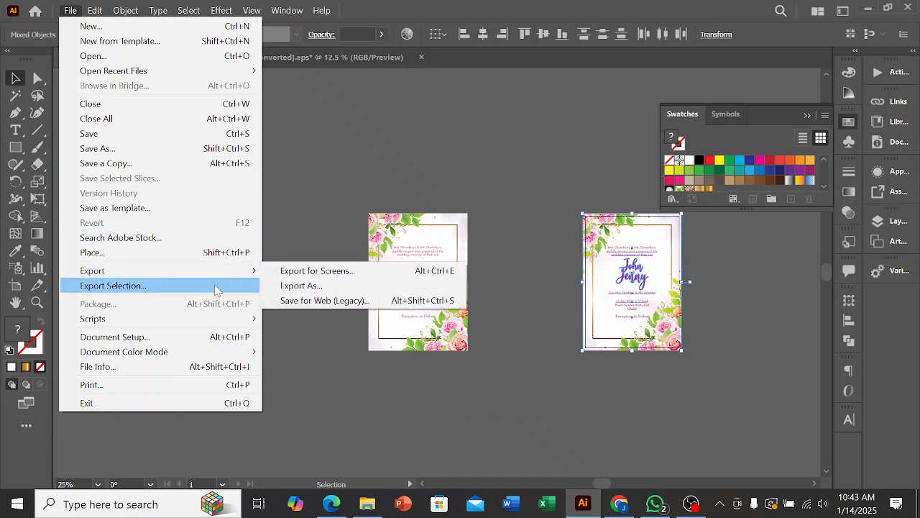
click(288, 286)
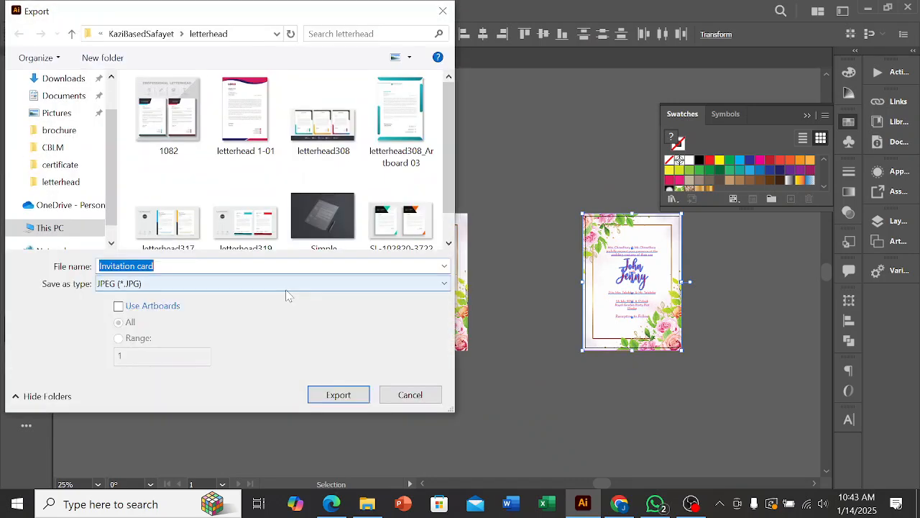
click(410, 394)
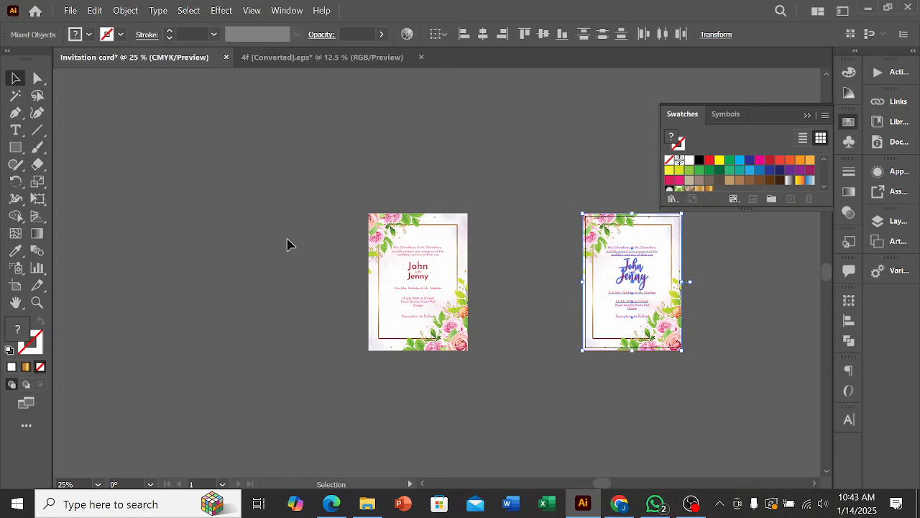
- Start saving the document and create a folder named "invitation card" beside the letterhead folder as its location
key(a)
key(ctrl+s)
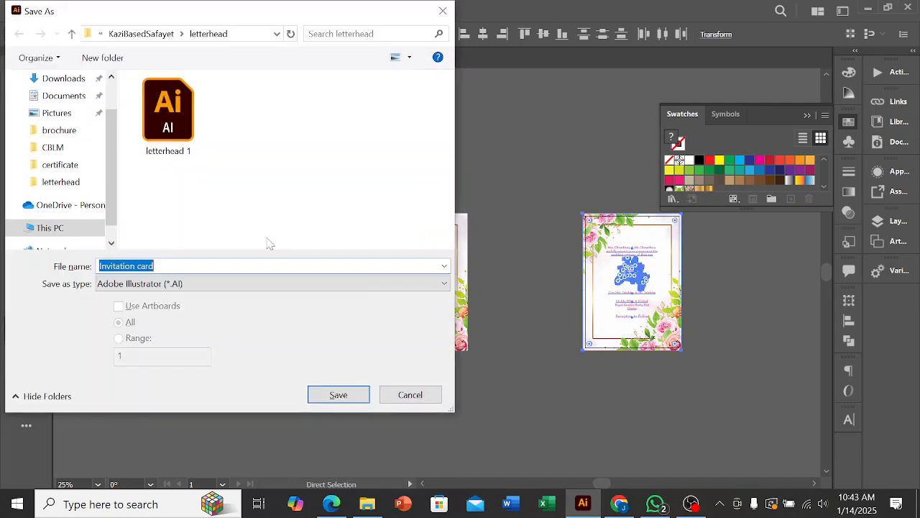
click(158, 36)
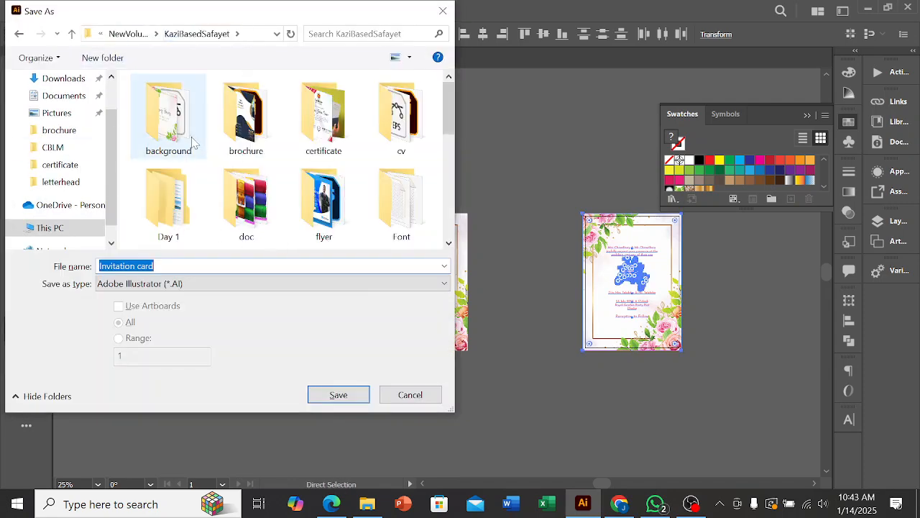
click(112, 57)
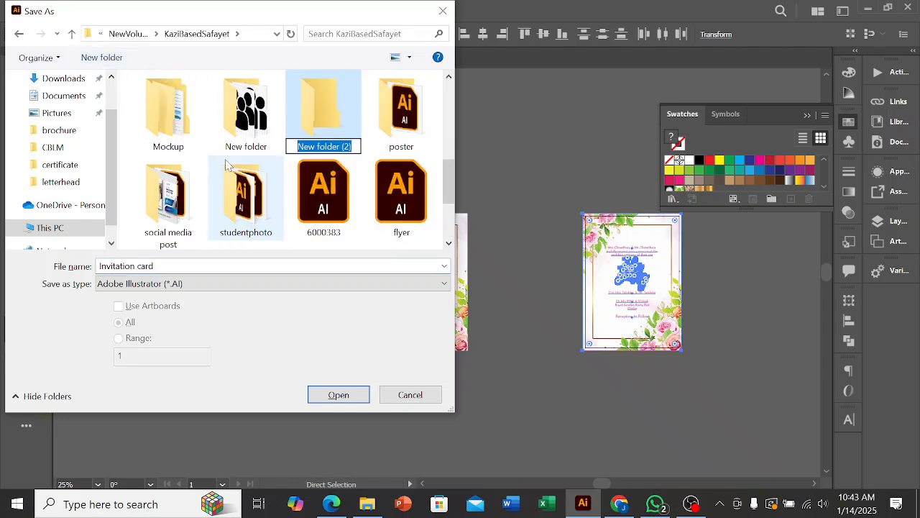
text(invitation)
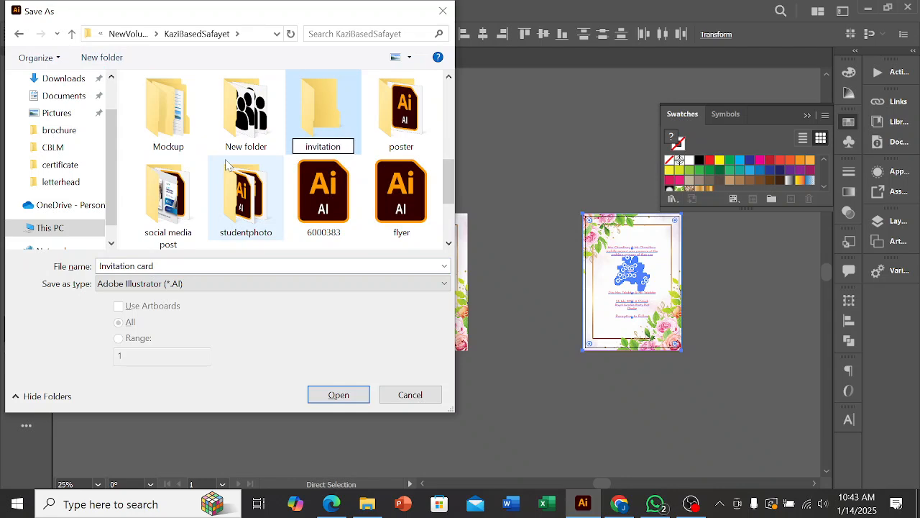
text( card)
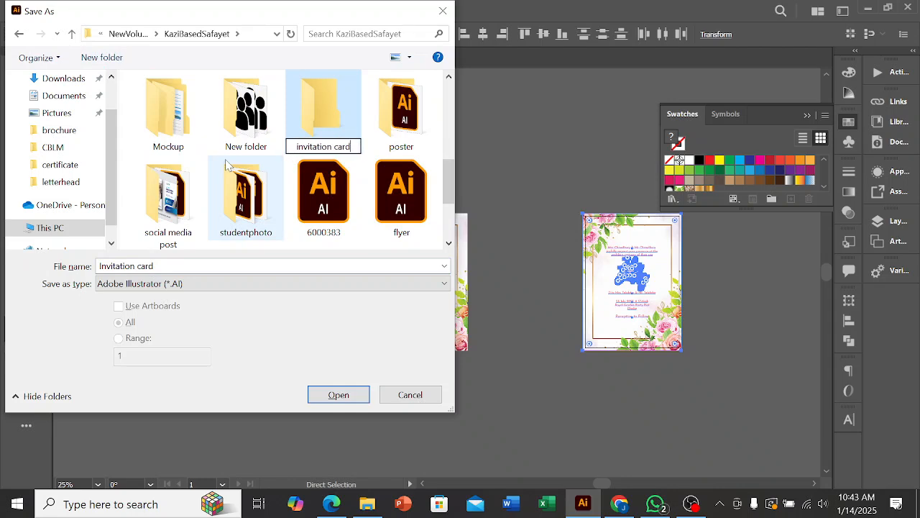
key(Return)
double_click(343, 107)
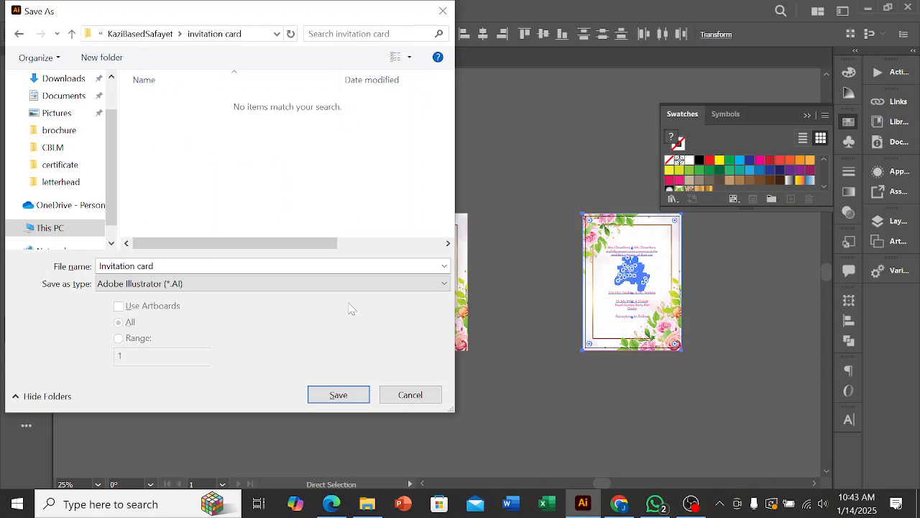
- Save the document as the Adobe Illustrator file "Invitation card" with the Illustrator 2020 version options
click(336, 397)
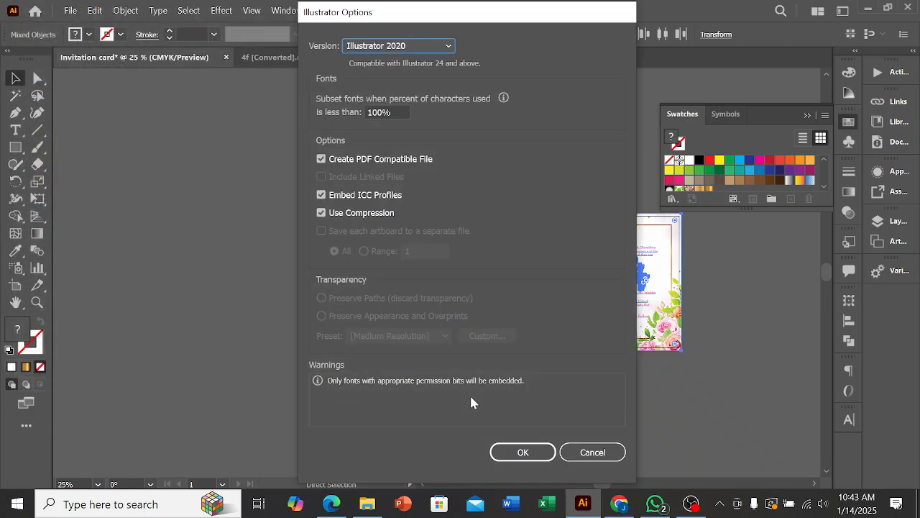
click(514, 452)
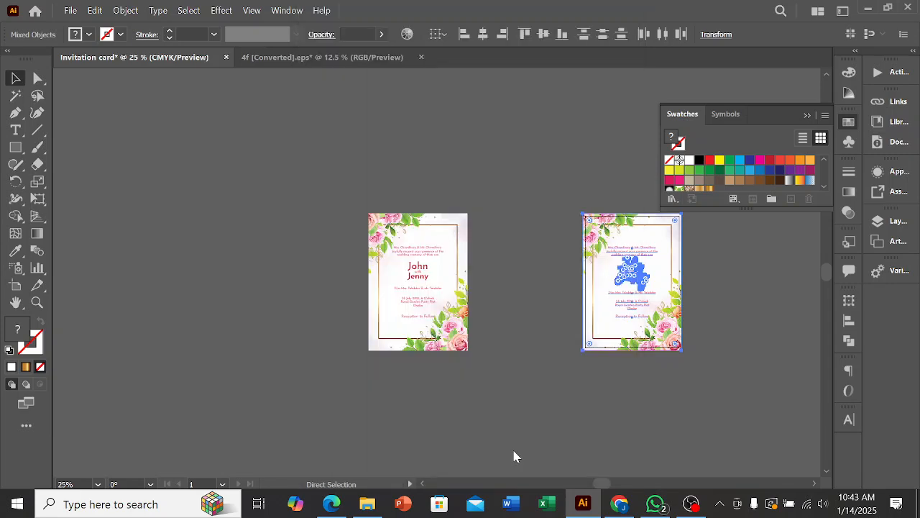
click(753, 353)
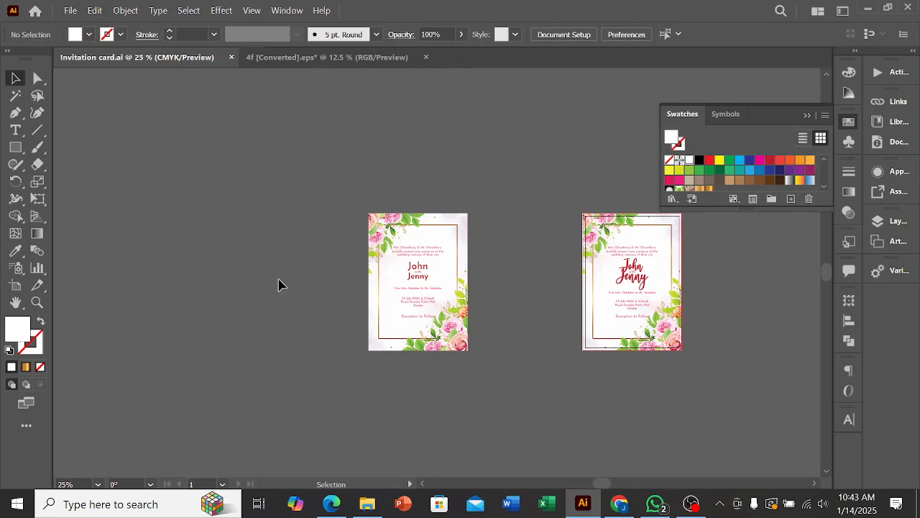
- Save the script-lettered design as the Adobe PDF "Invitation card" in the invitation card folder, using the Illustrator Default preset
key(ctrl)
key(ctrl+shift+s)
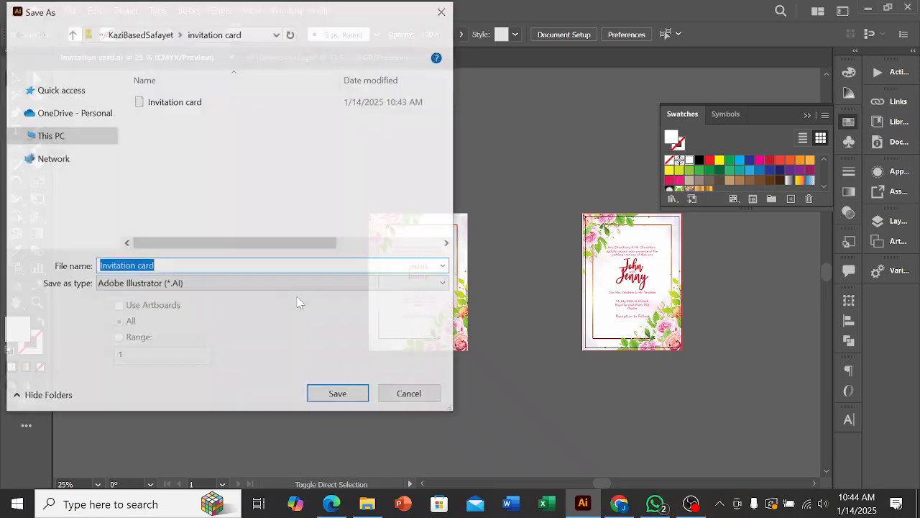
click(182, 287)
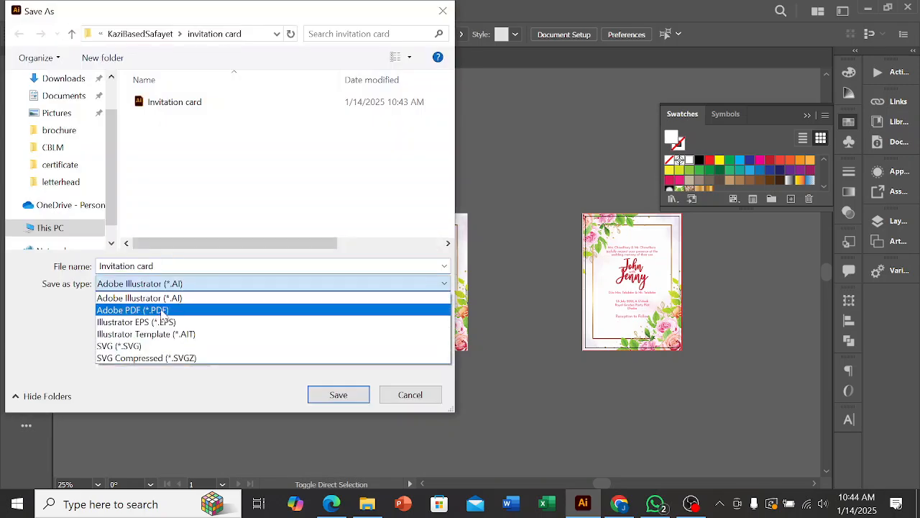
click(165, 311)
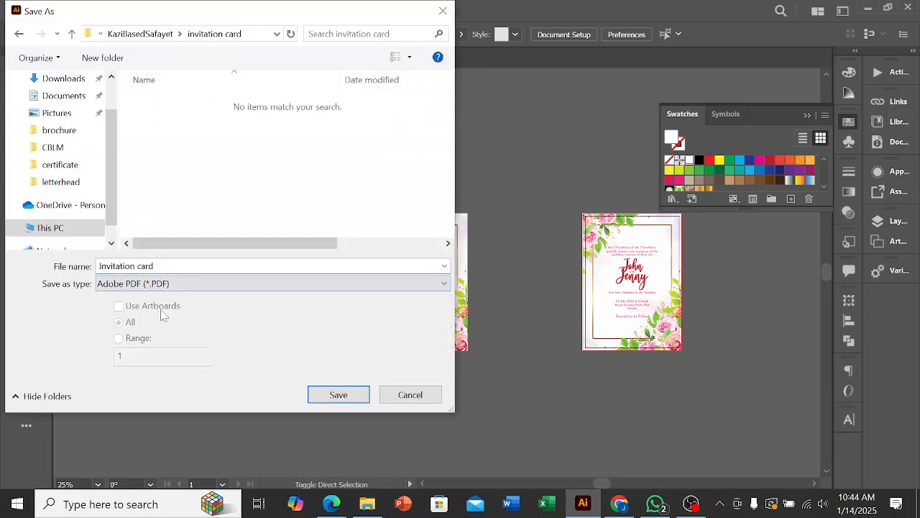
click(338, 396)
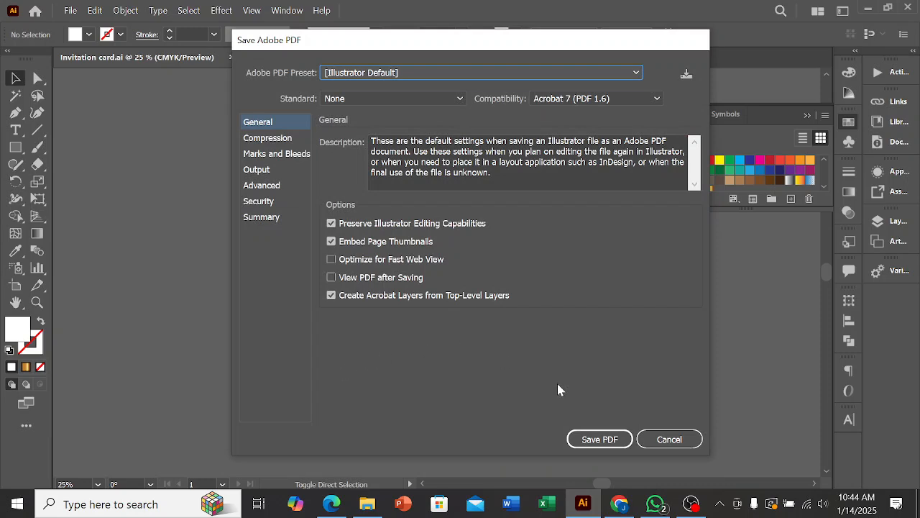
click(596, 441)
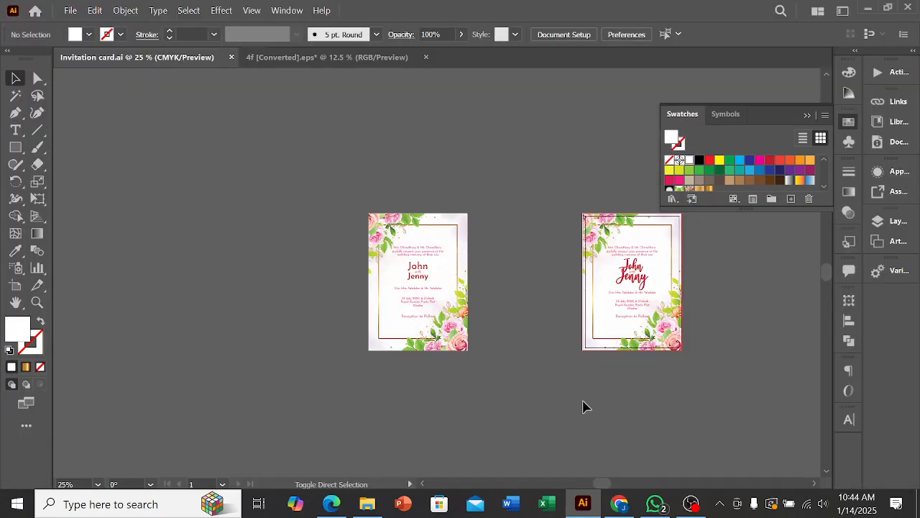
- Delete the script-lettered card and align the complete plain-lettered card to the artboard, centred horizontally and vertically
key(ctrl+a)
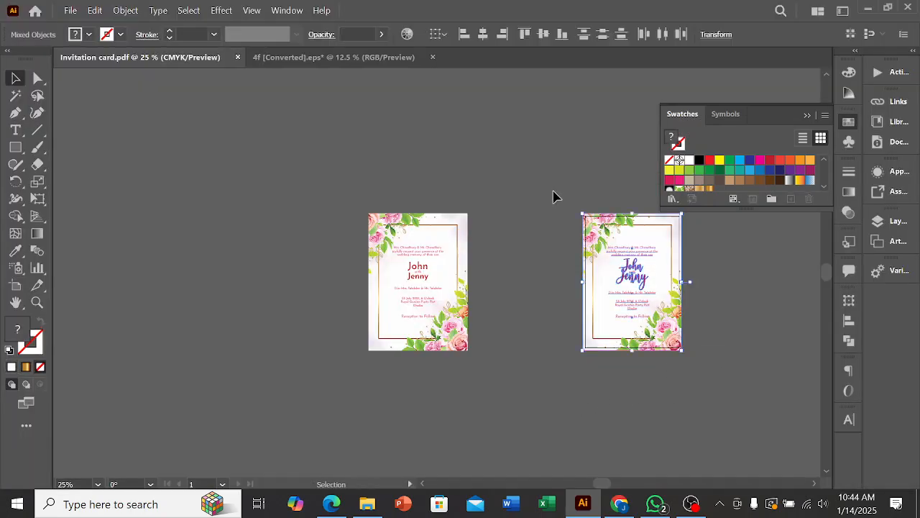
key(Delete)
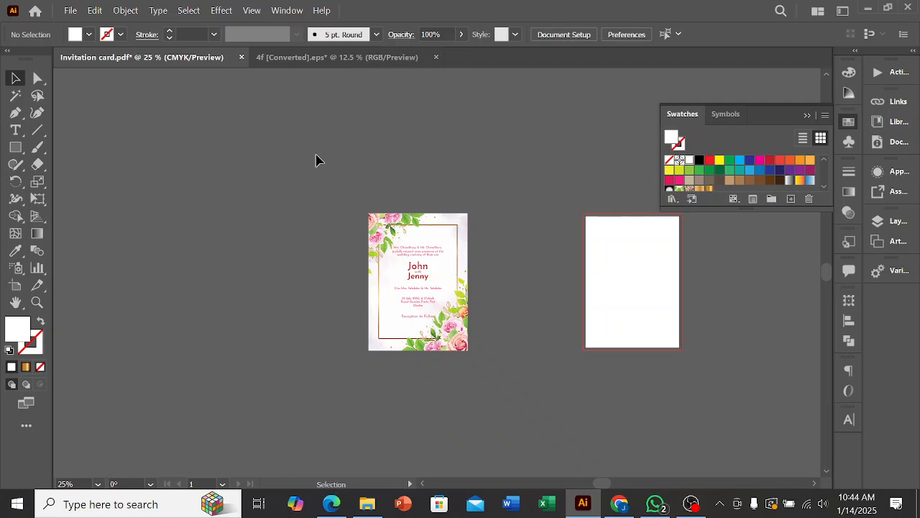
key(ctrl+a)
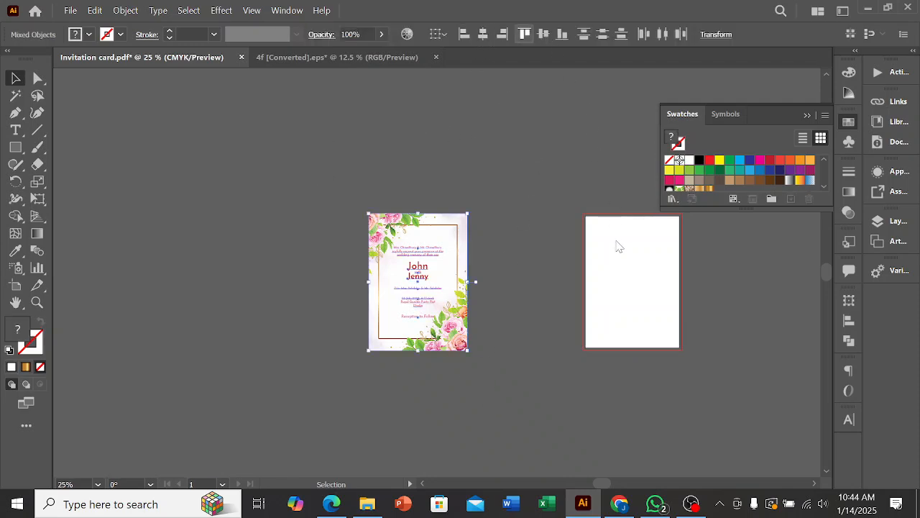
click(378, 148)
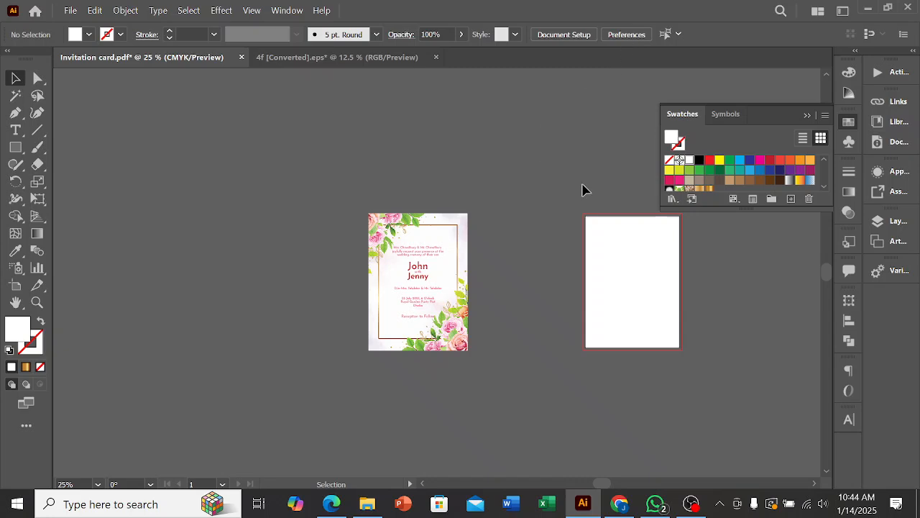
click(432, 272)
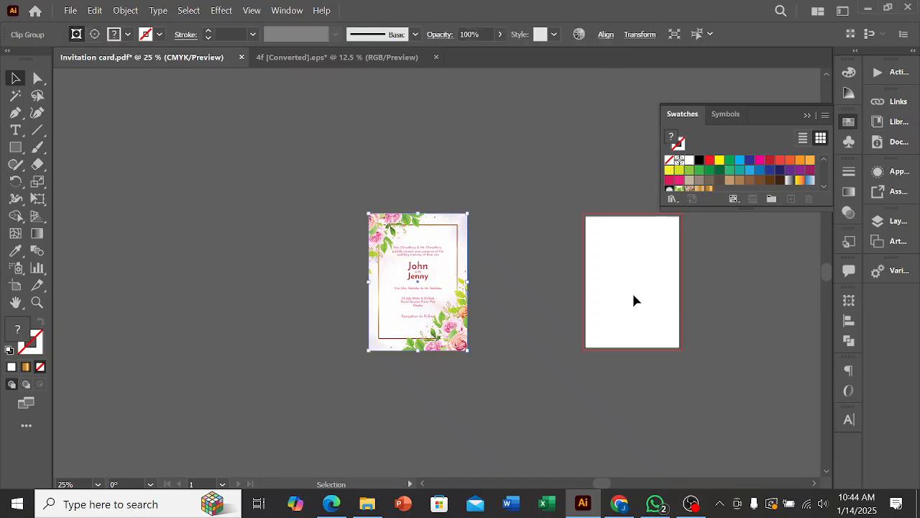
drag(475, 150, 649, 424)
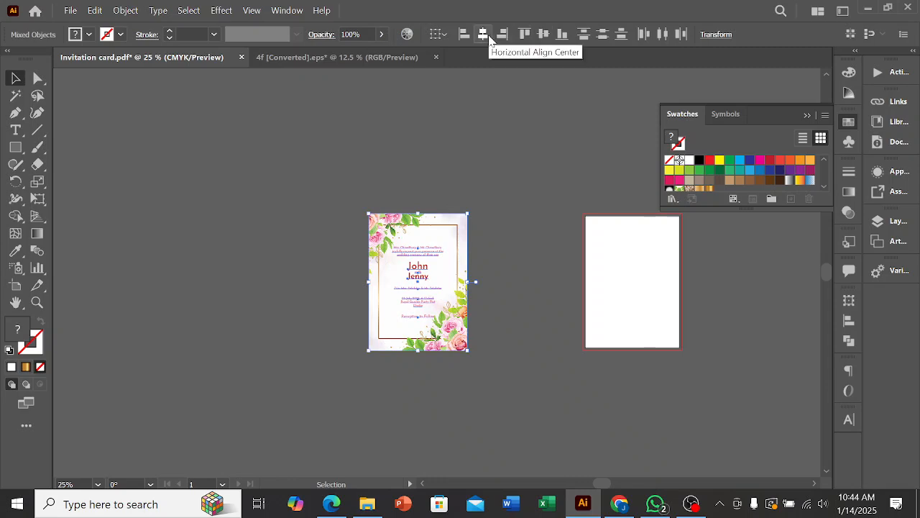
click(439, 33)
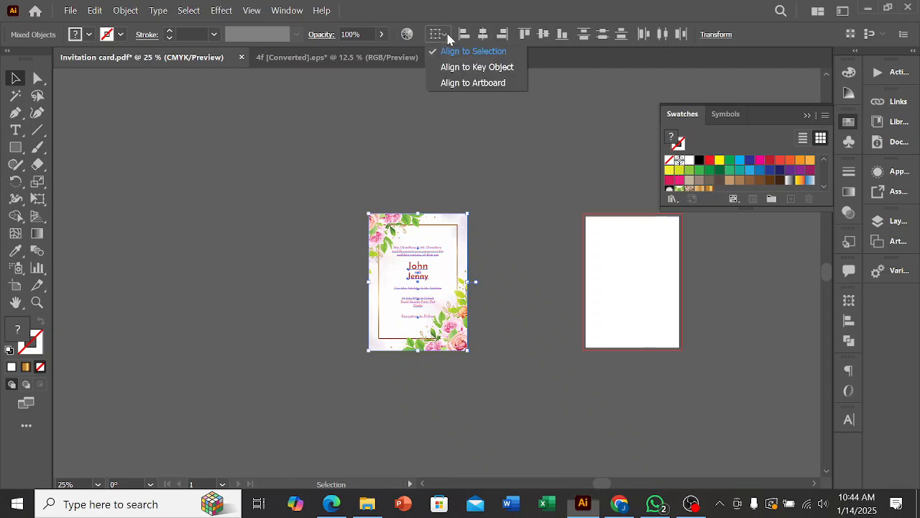
click(483, 82)
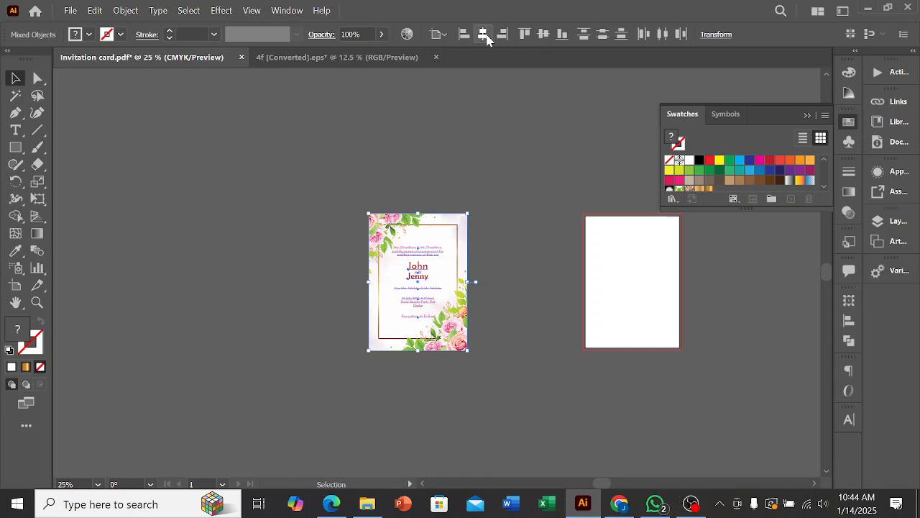
click(545, 37)
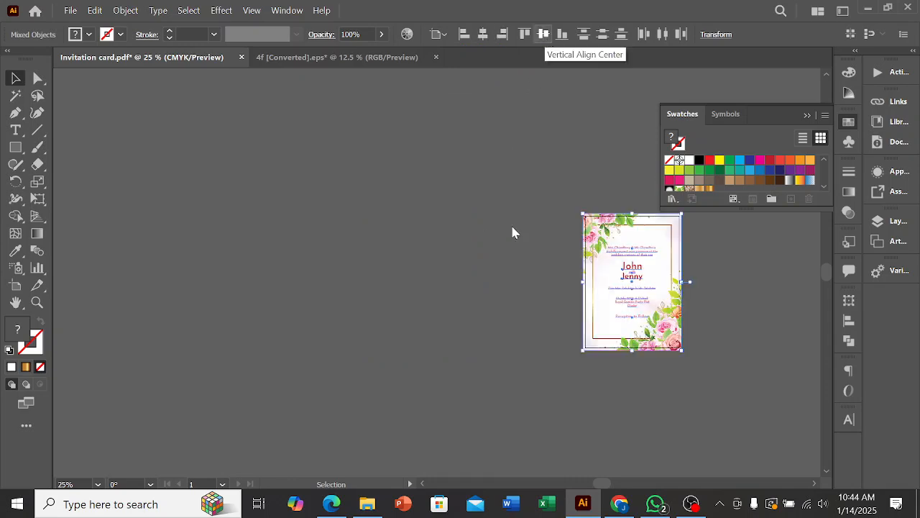
click(281, 159)
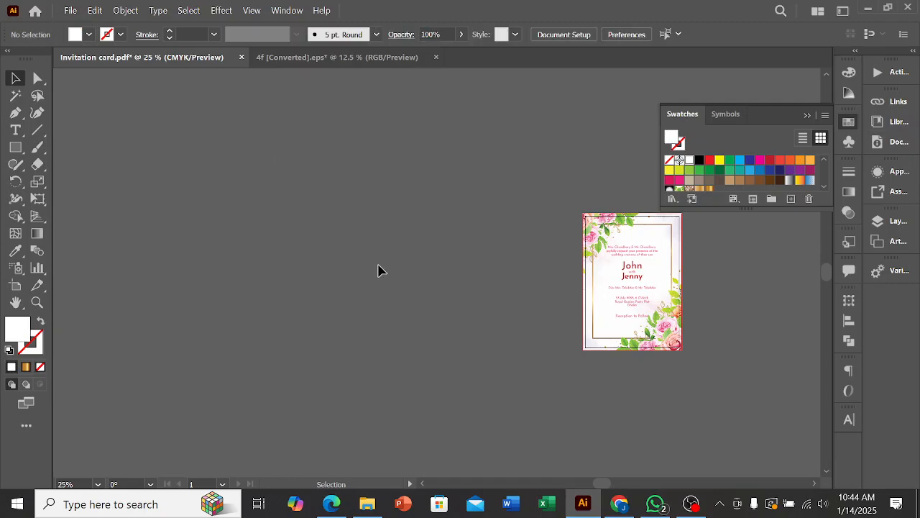
- Save the plain-lettered design as a separate Adobe PDF named "Invitation card2", using the Illustrator Default preset
key(ctrl+shift+s)
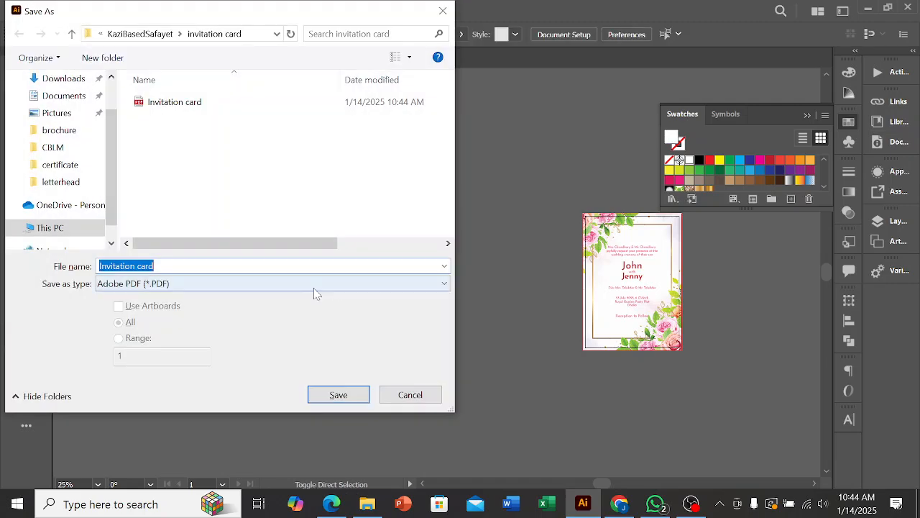
click(338, 395)
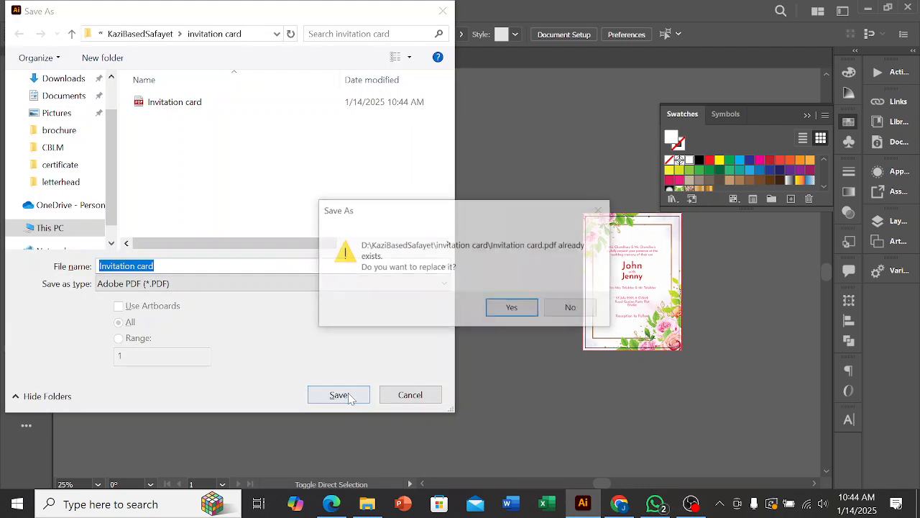
click(573, 308)
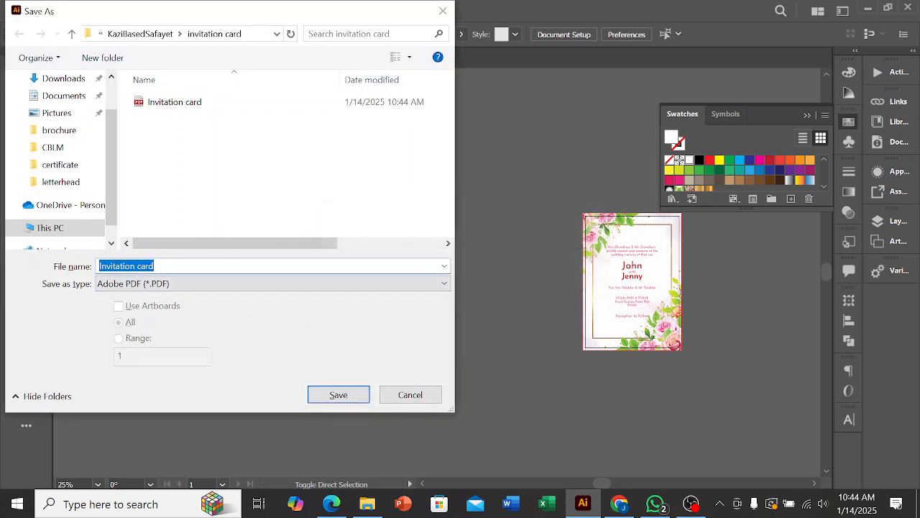
click(154, 266)
click(343, 394)
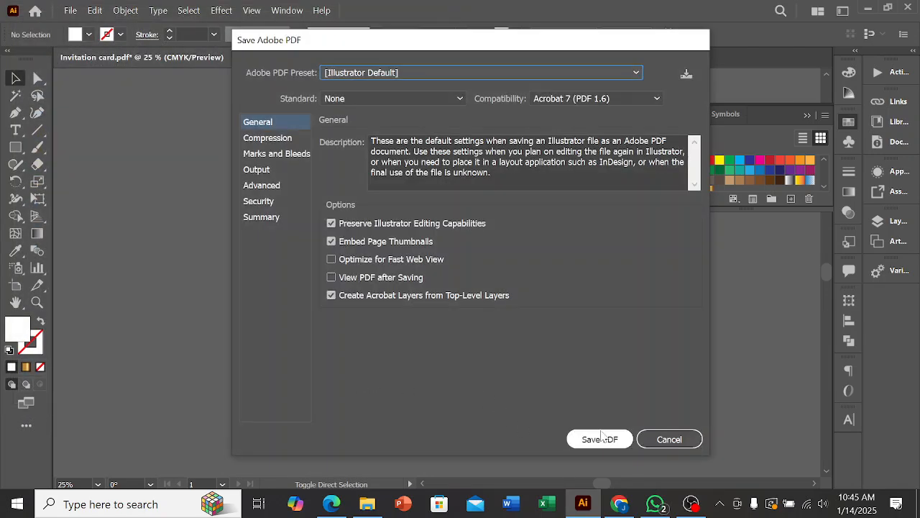
click(596, 440)
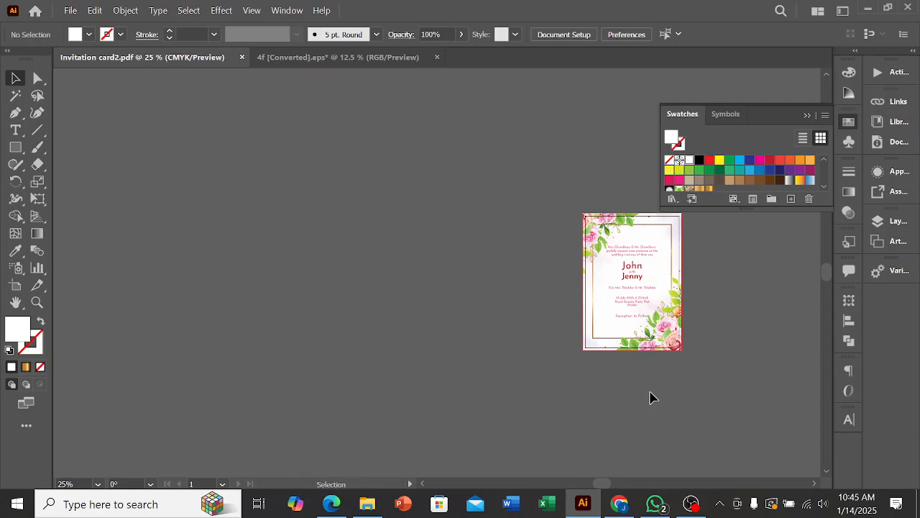
mouse_move(691, 507)
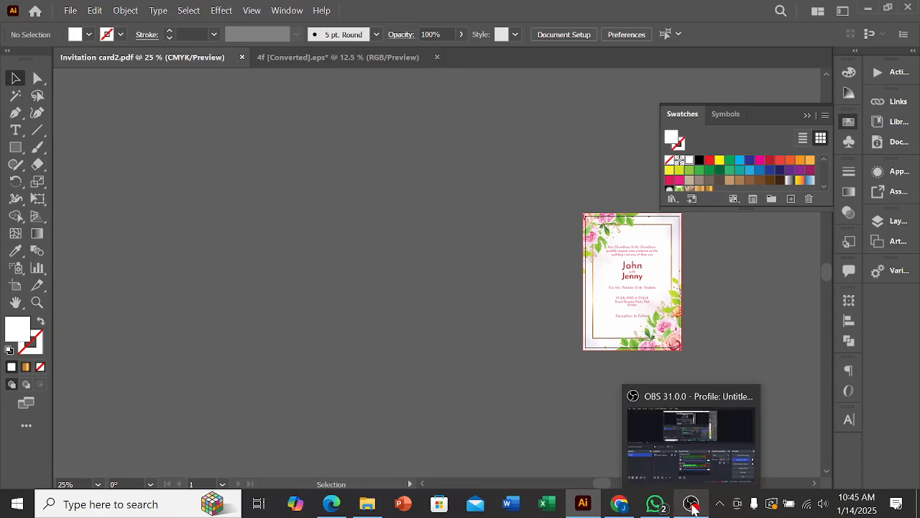
click(696, 433)
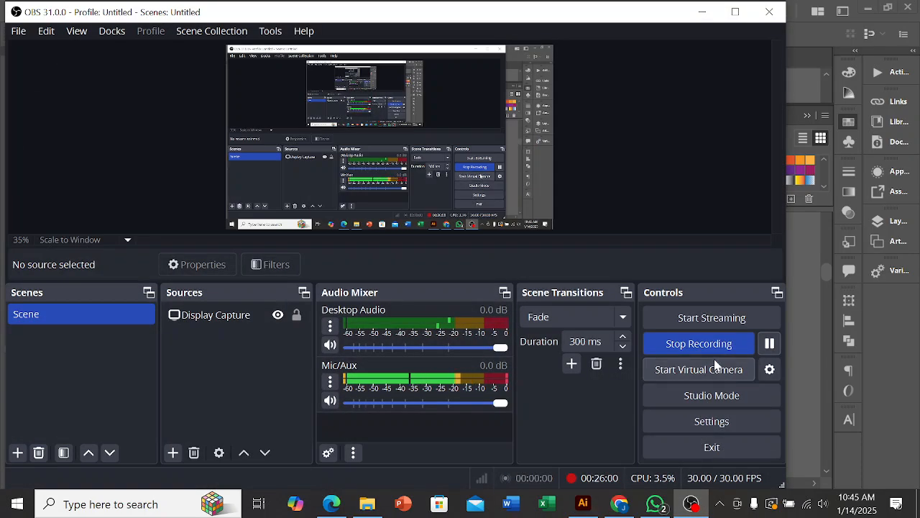